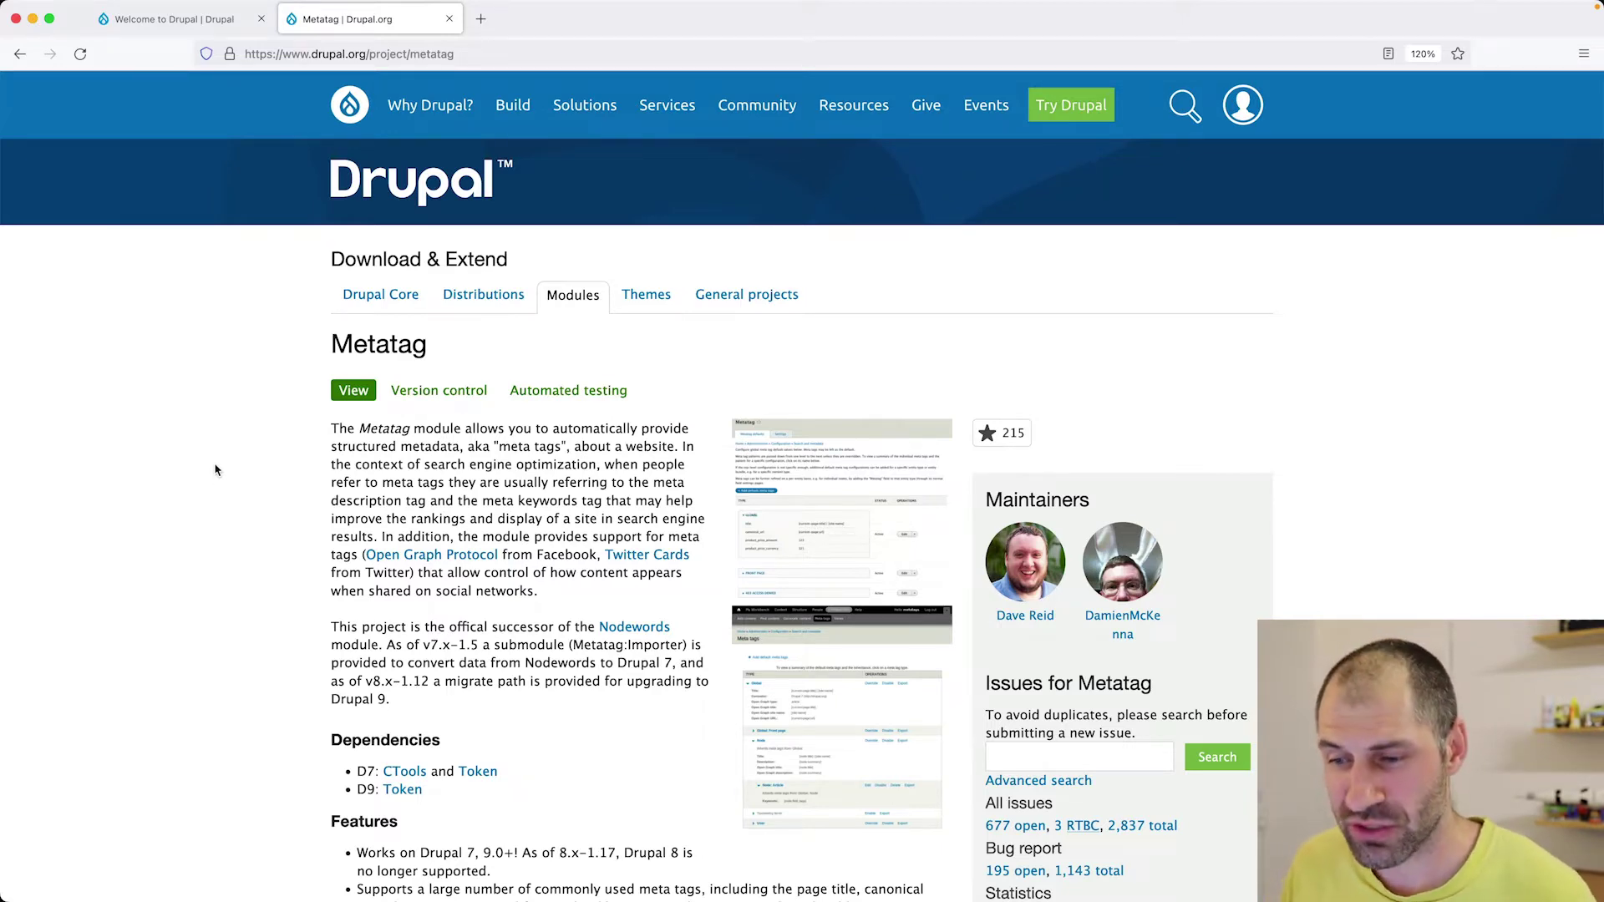
Run 'composer require drupal/metatag drupal/token' in the d-sandbox Terminal, then return to Firefox
scroll(216, 471, "down", 5)
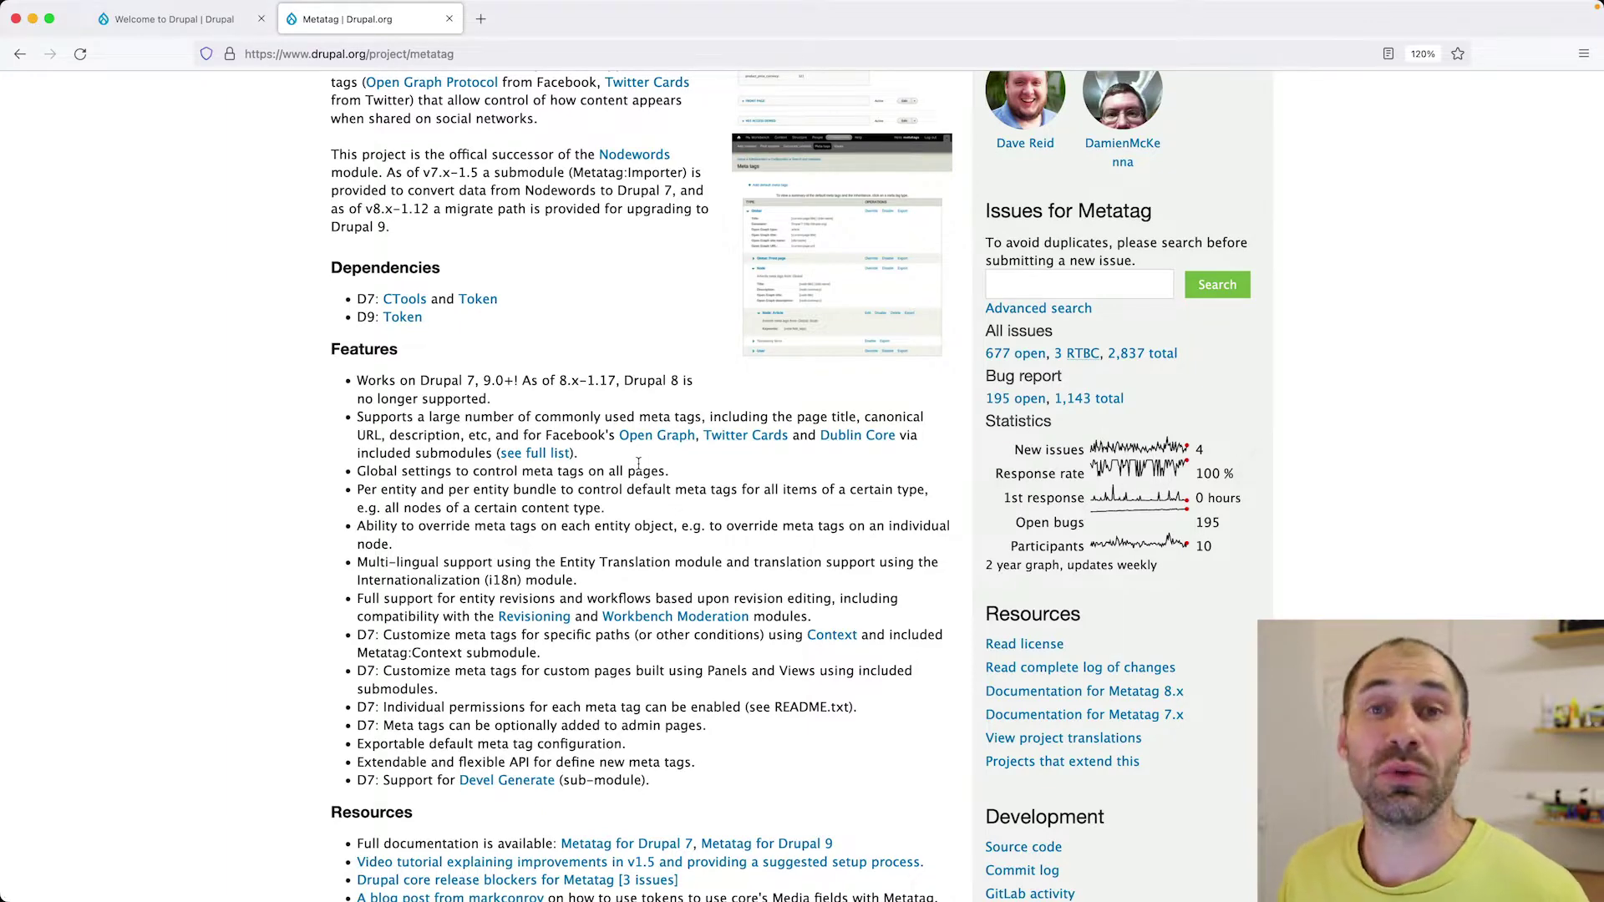
scroll(638, 463, "down", 3)
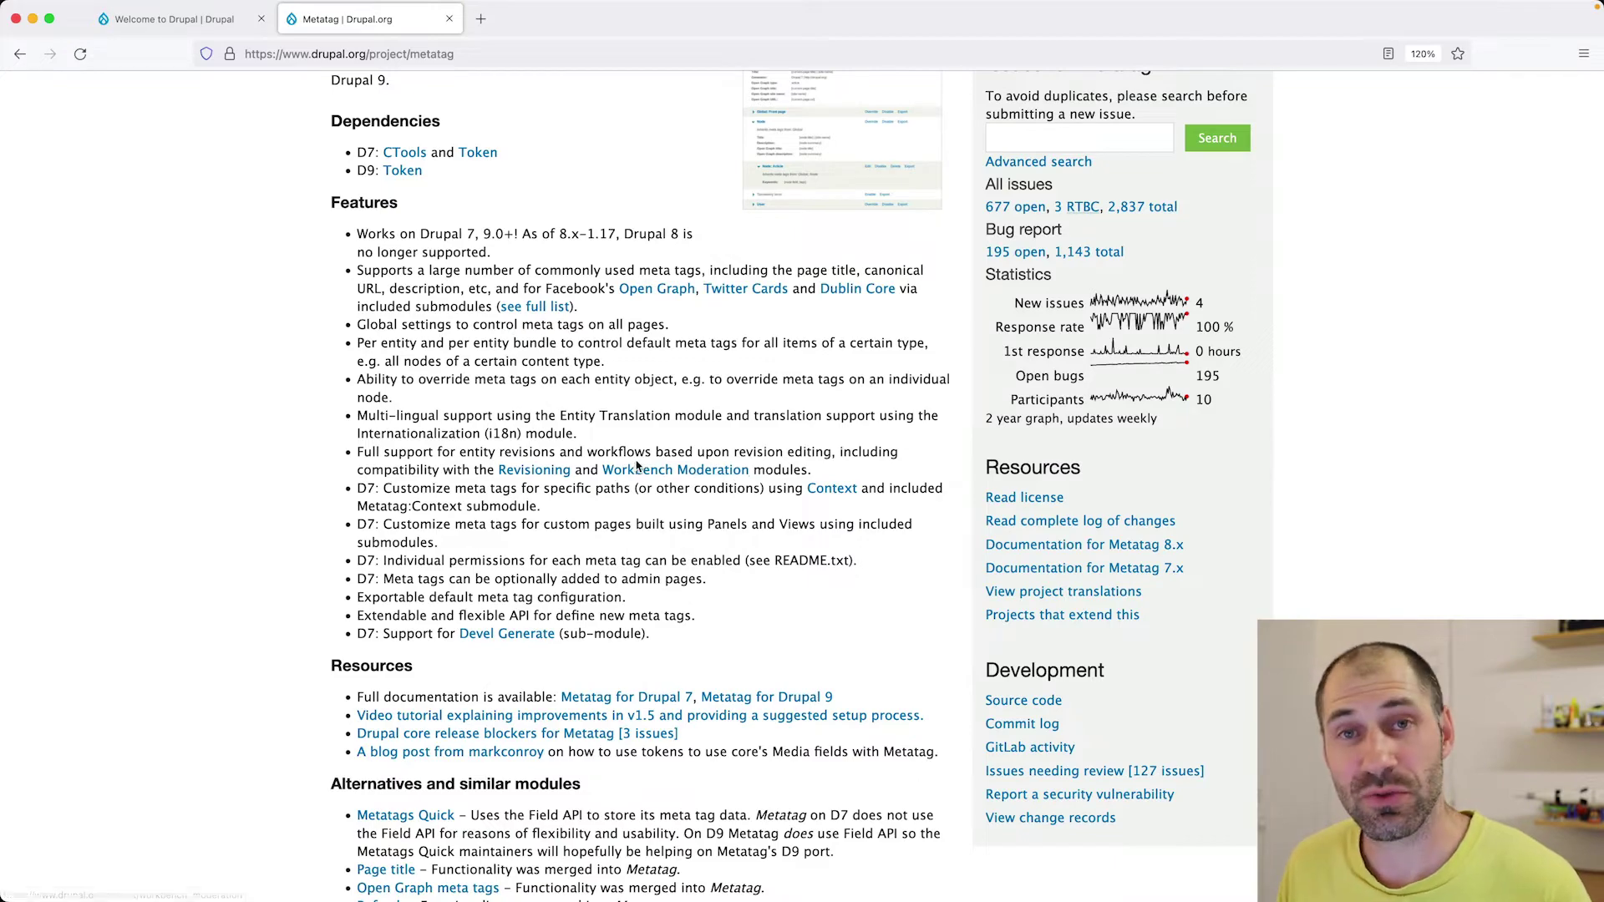
scroll(637, 465, "up", 12)
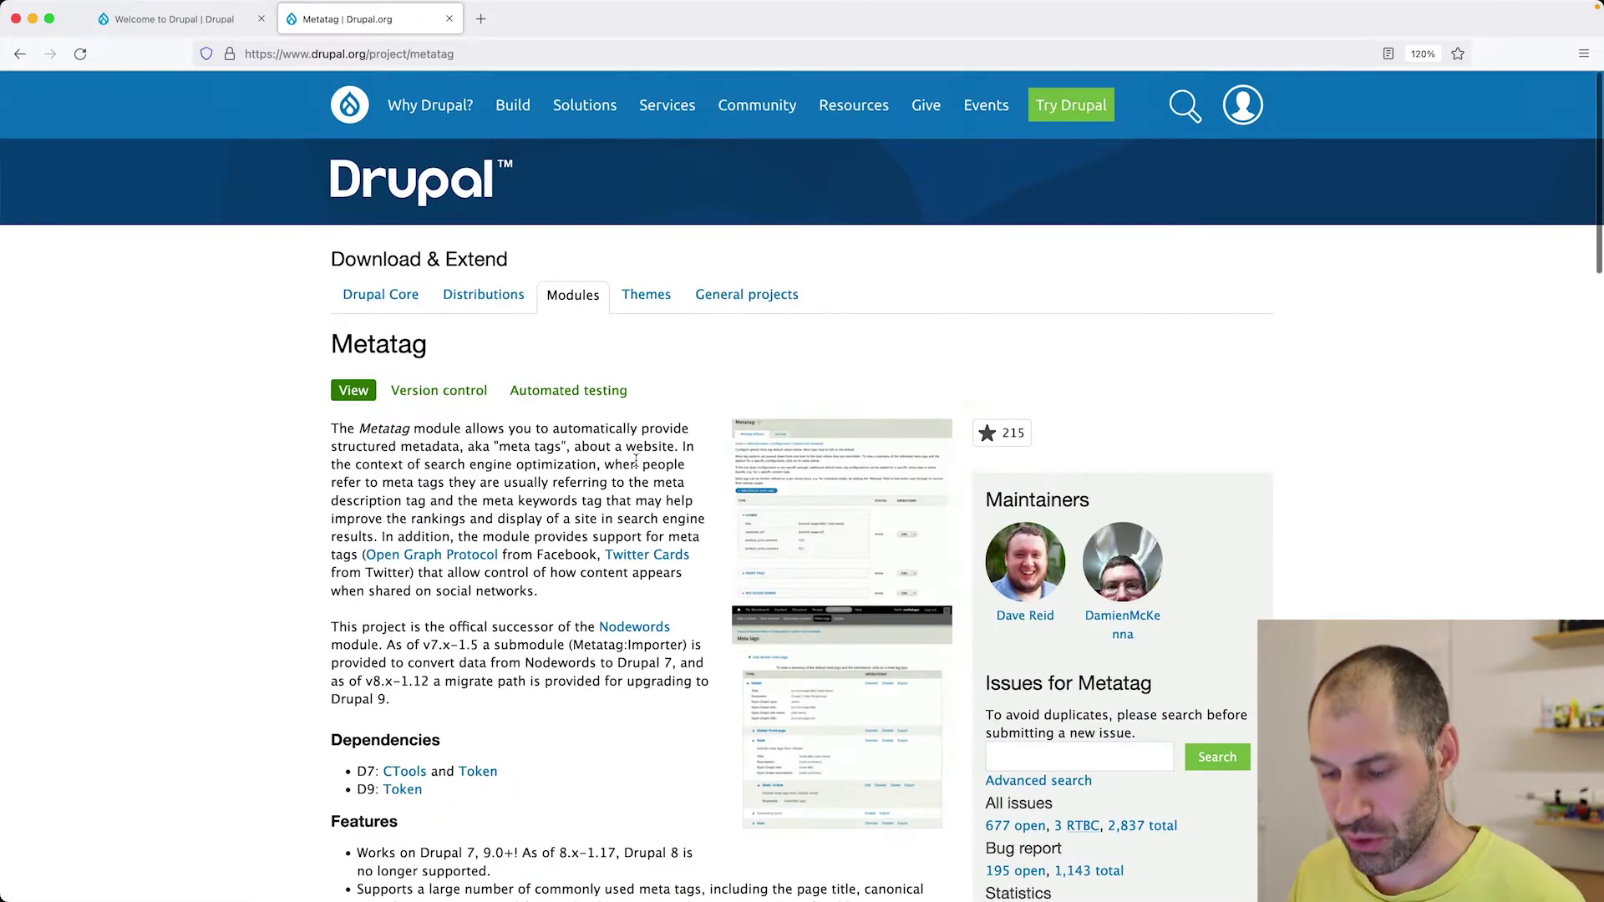
key("super+Tab")
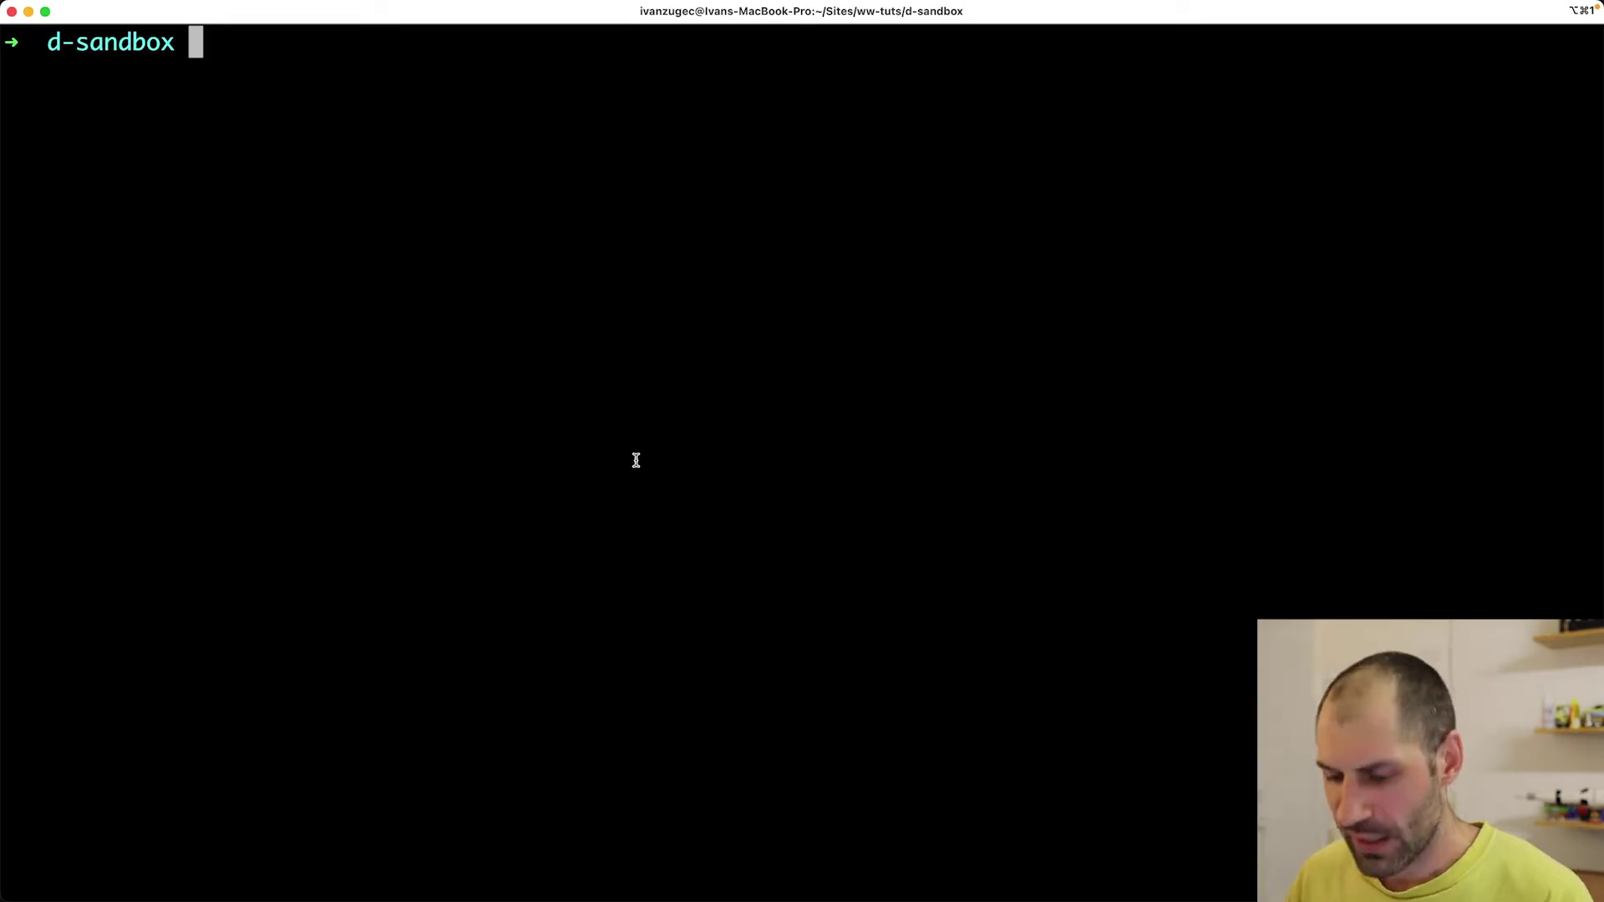
type("compose")
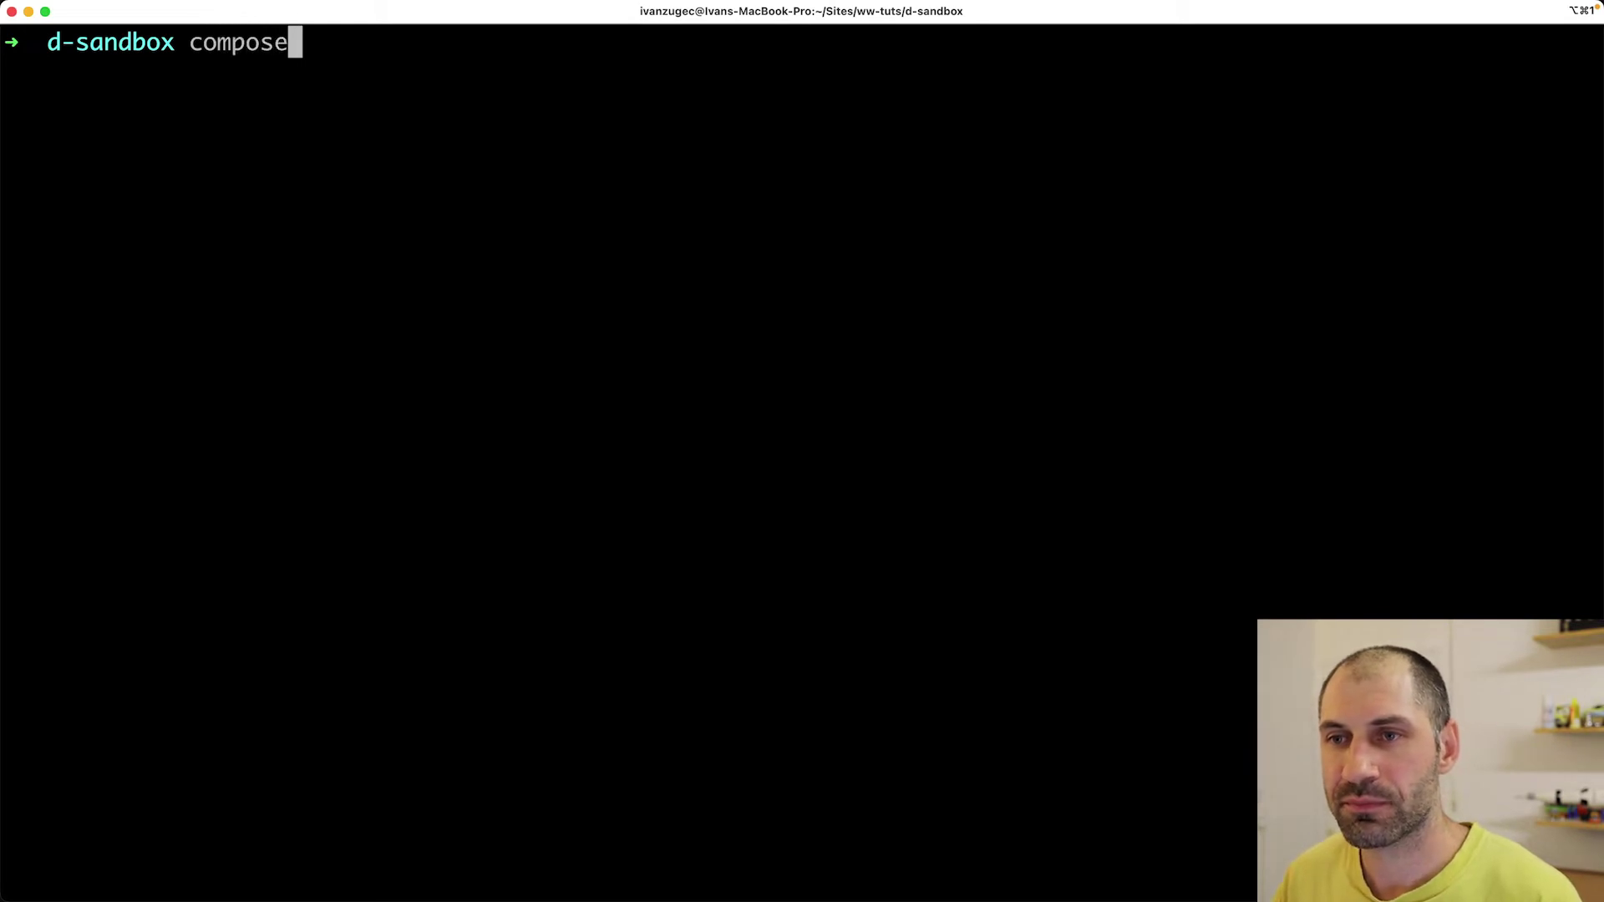
type("r require drupl/")
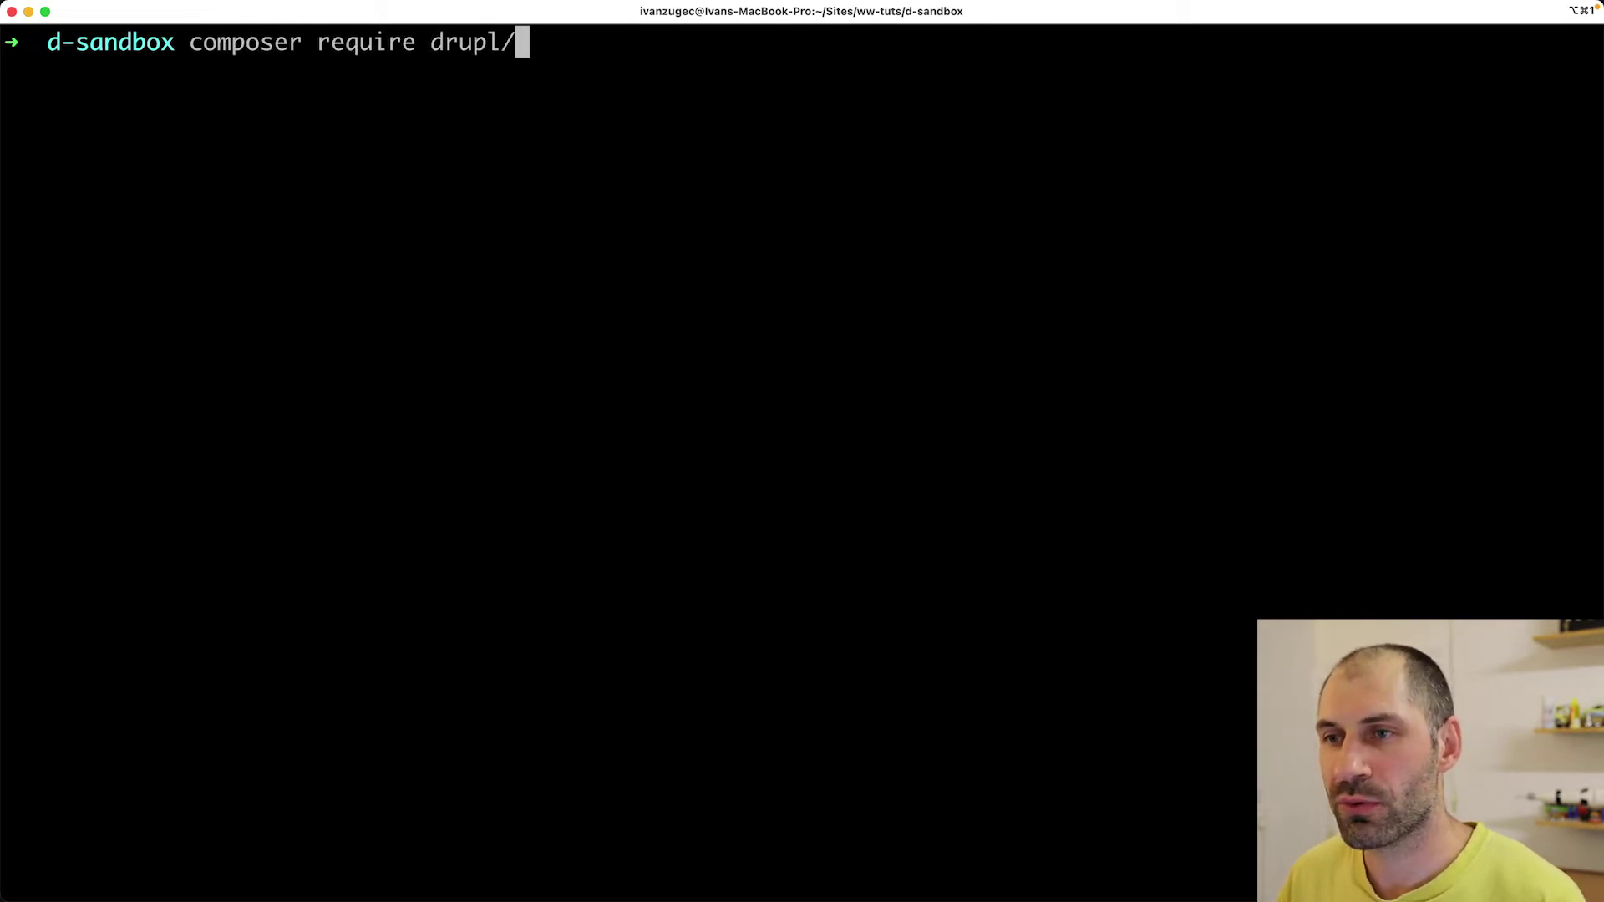
key("BackSpace")
key("BackSpace")
type("al/metat")
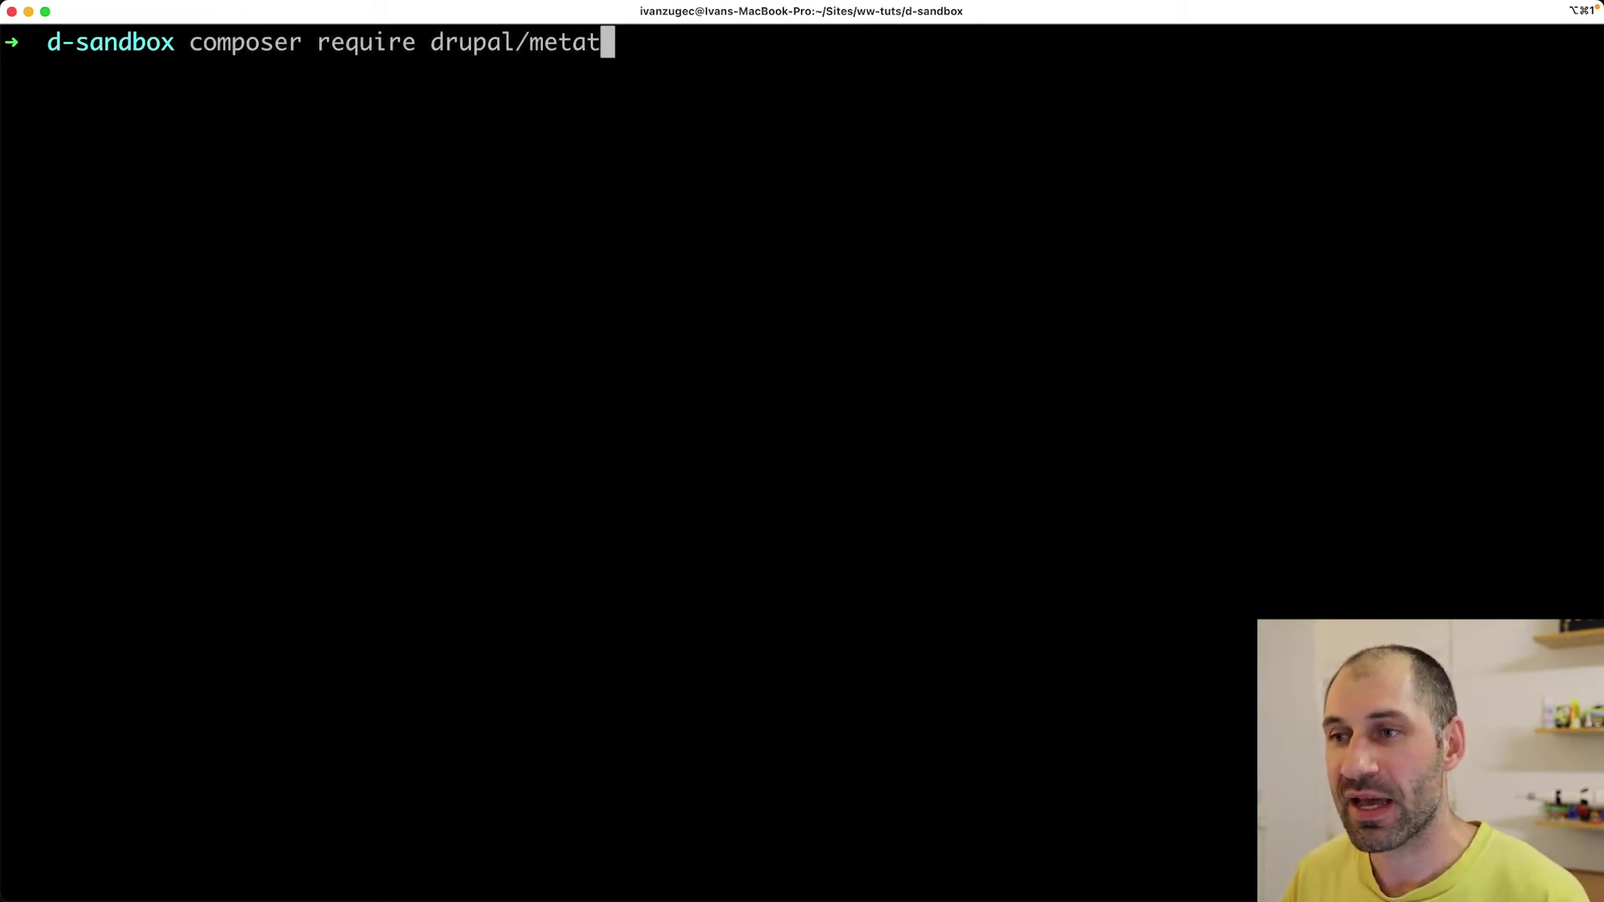
type("ag drupal/token")
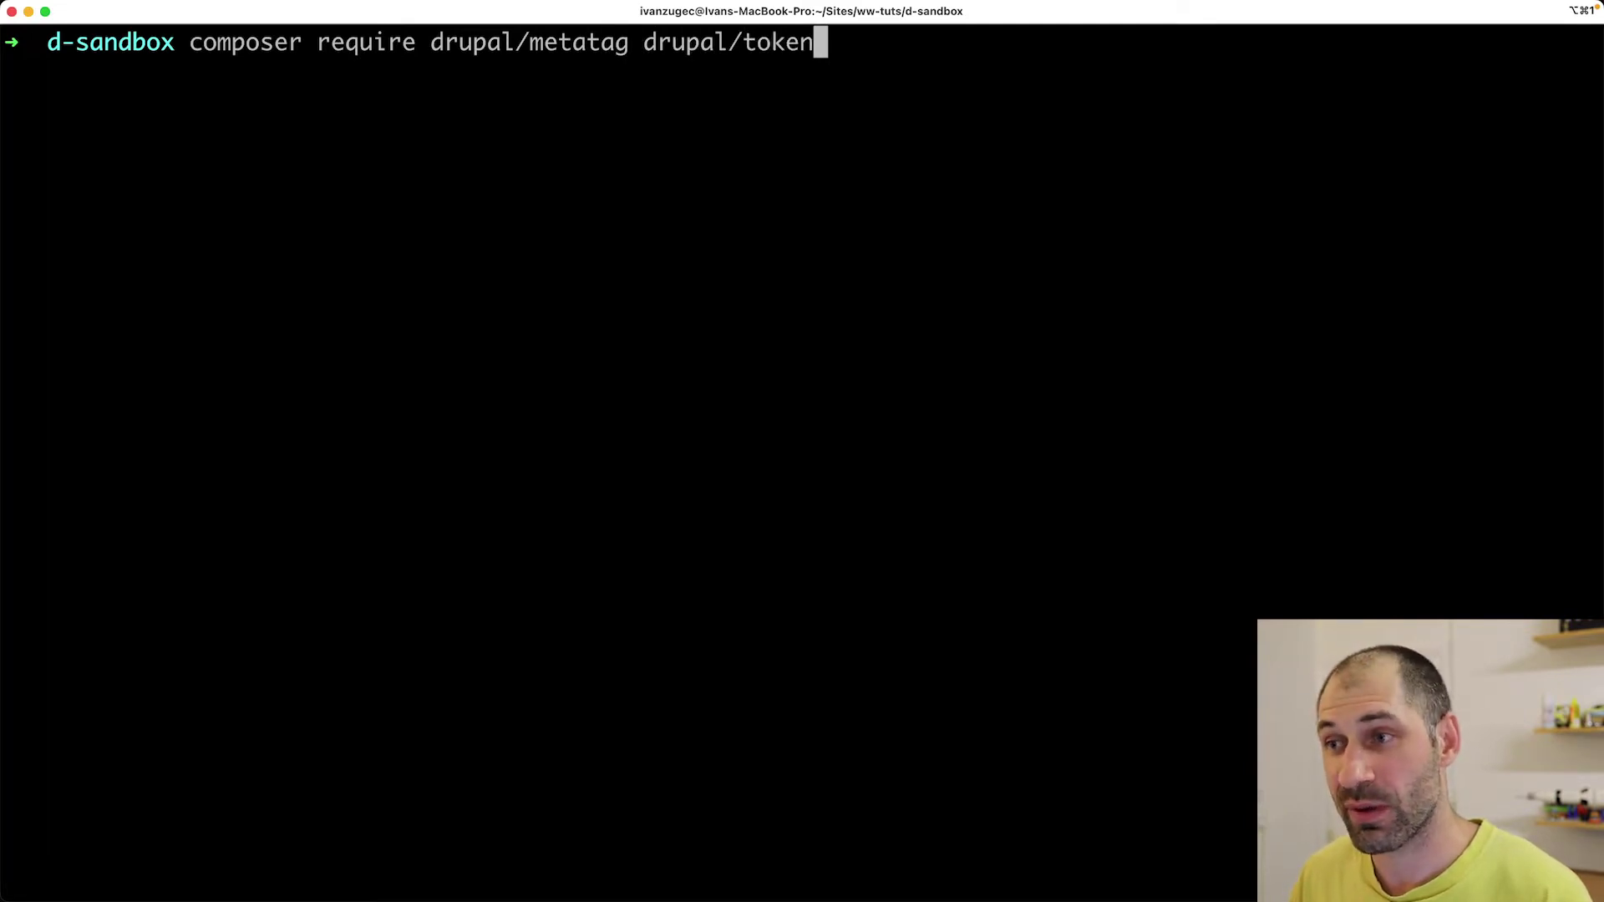
key("Return")
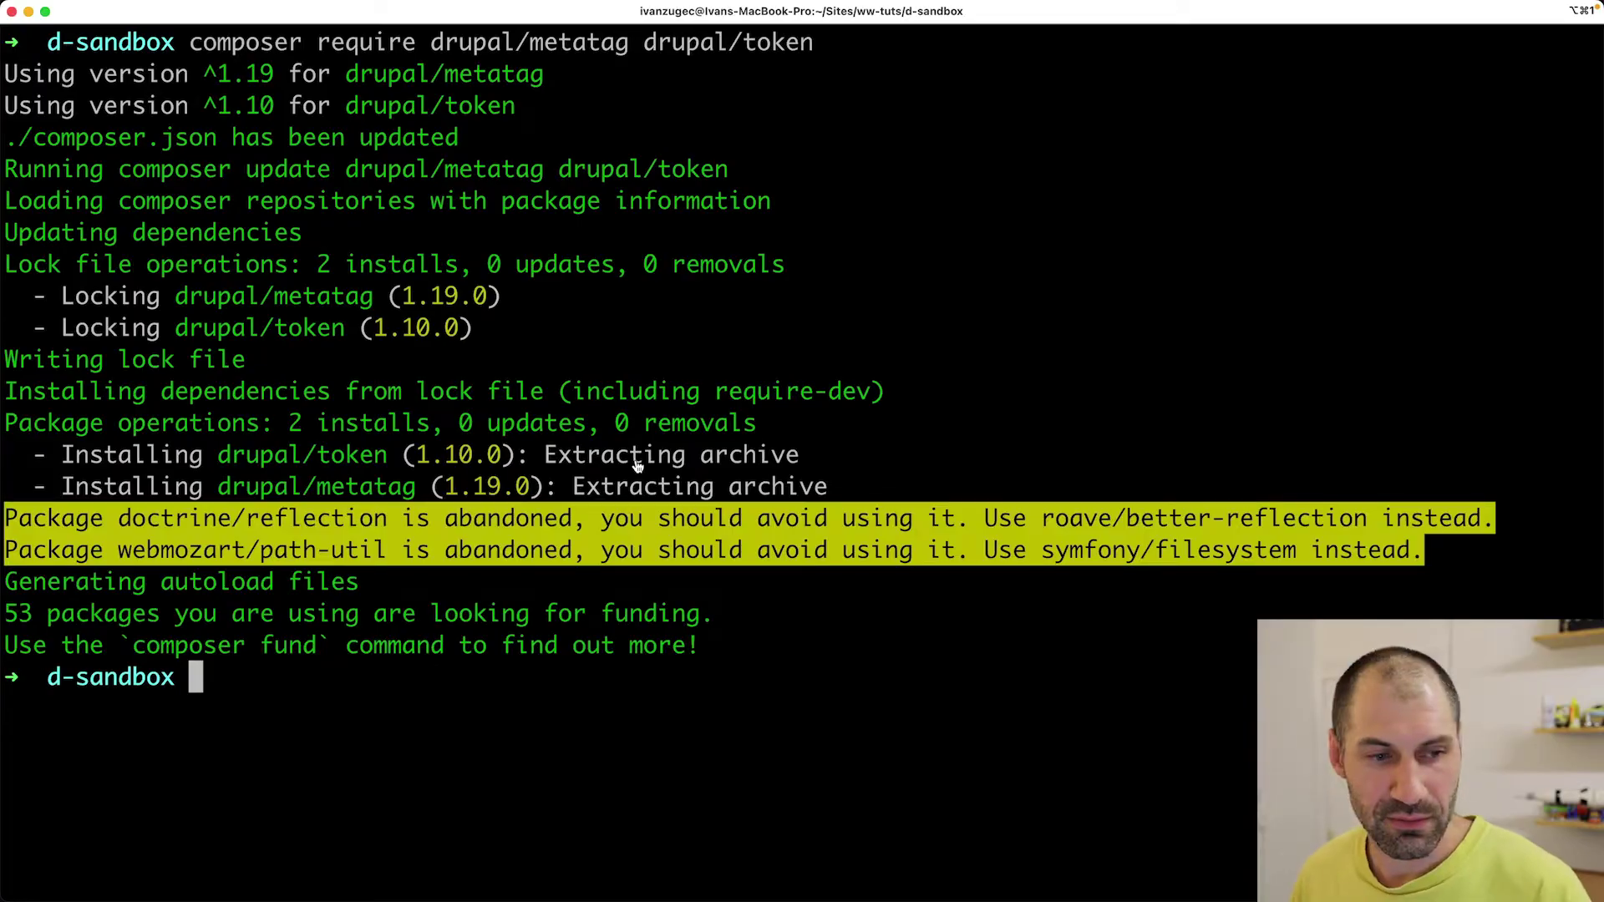
key("super+Tab")
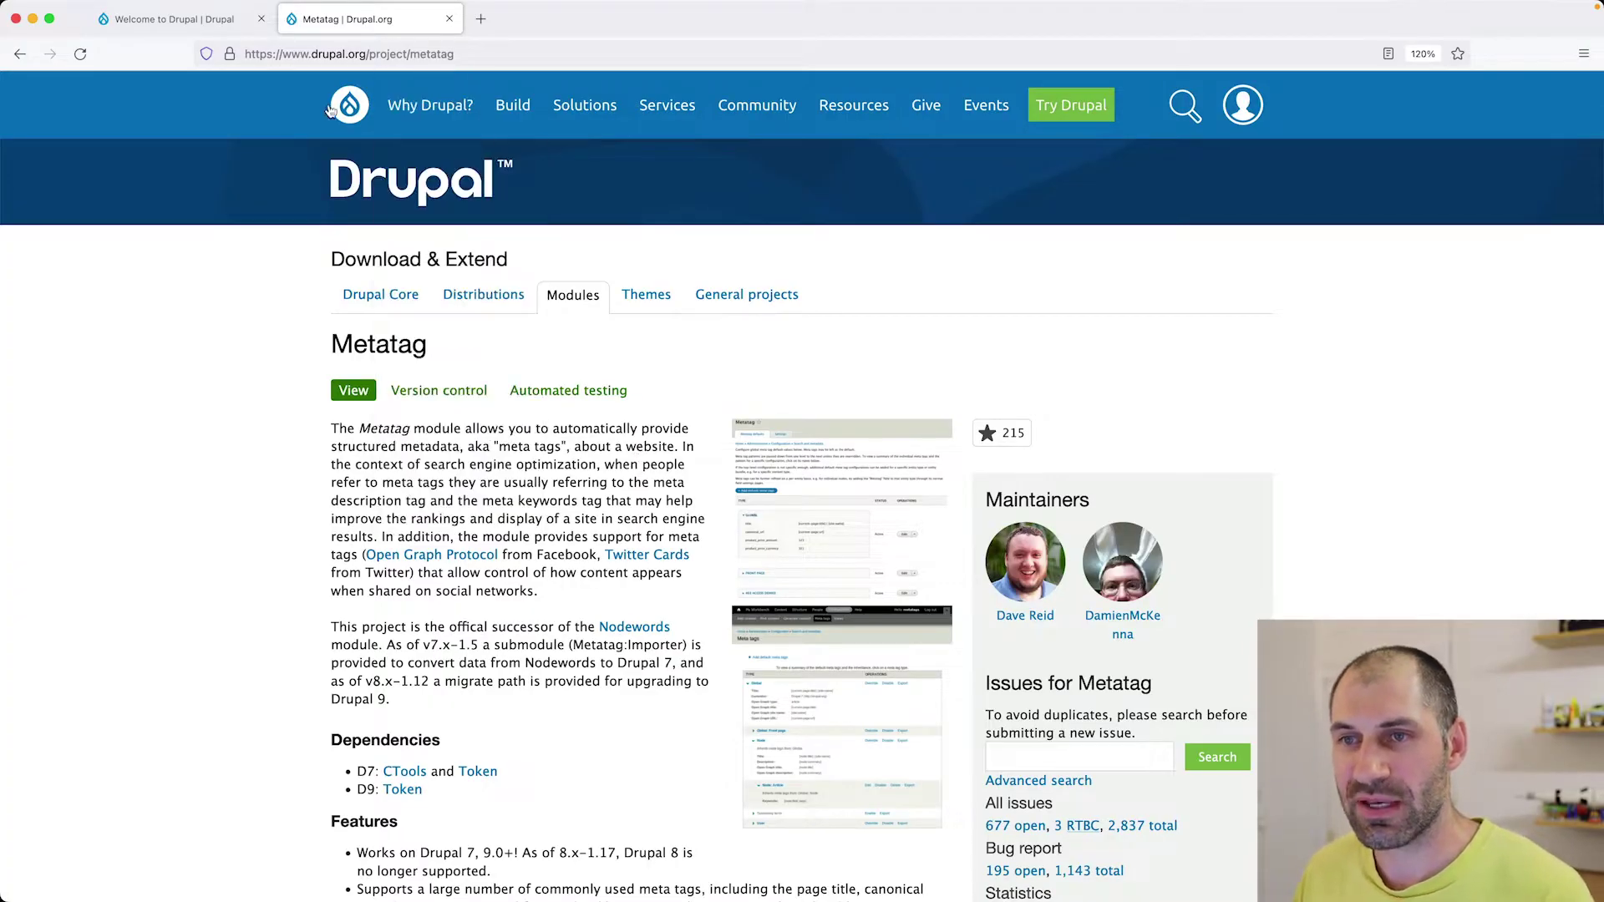
Close the drupal.org tab and filter the Extend module list for 'metatag'
left_click(450, 19)
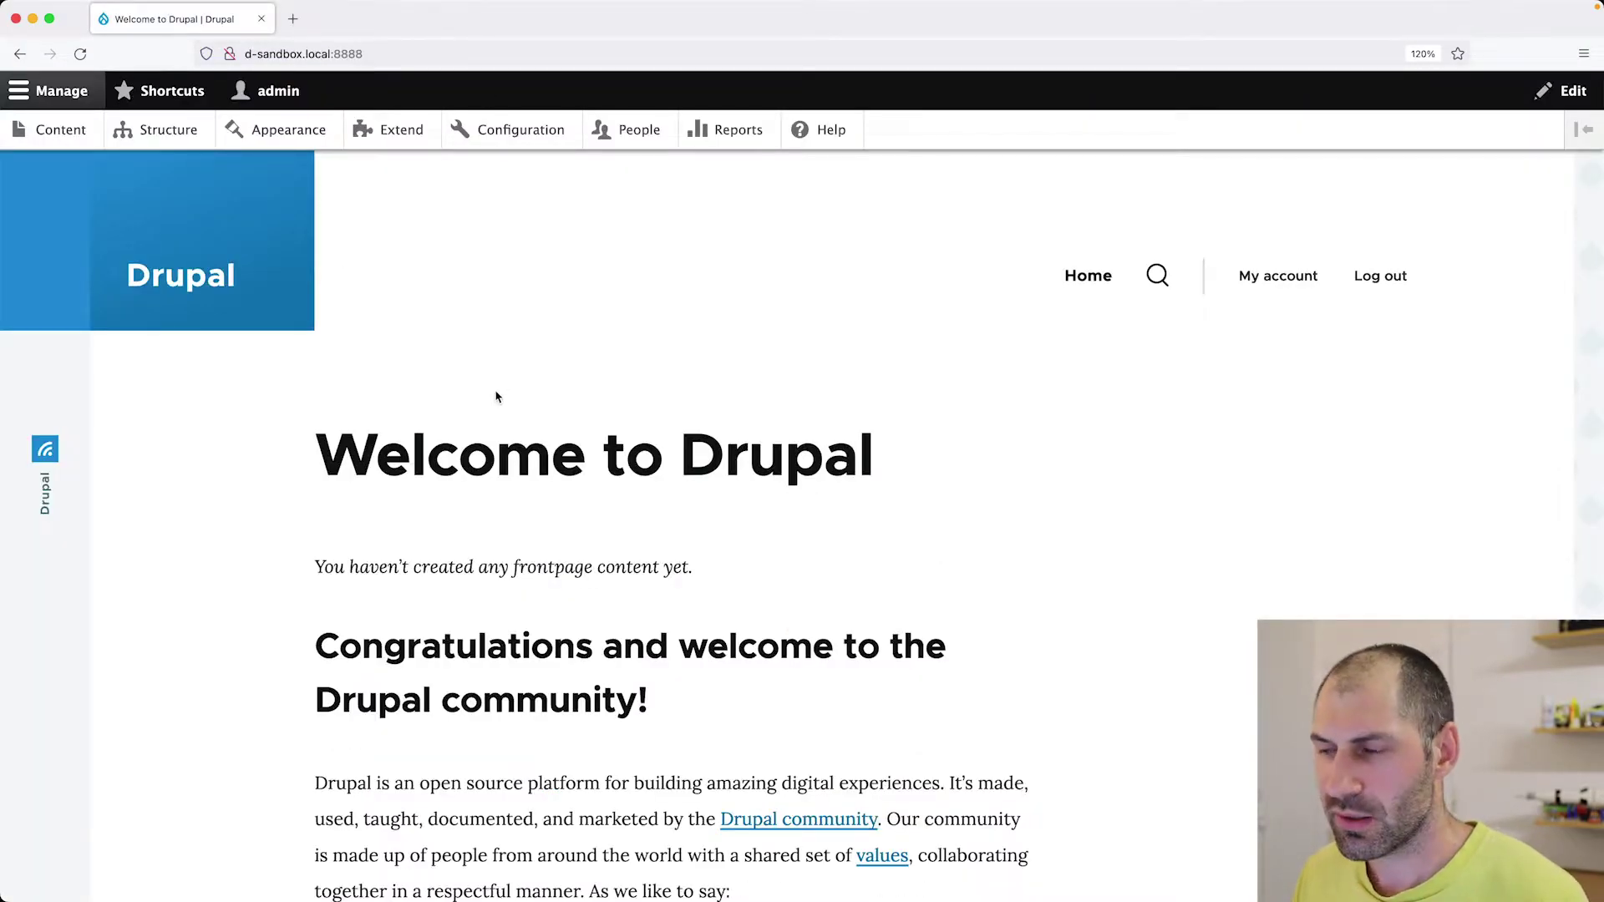
left_click(382, 139)
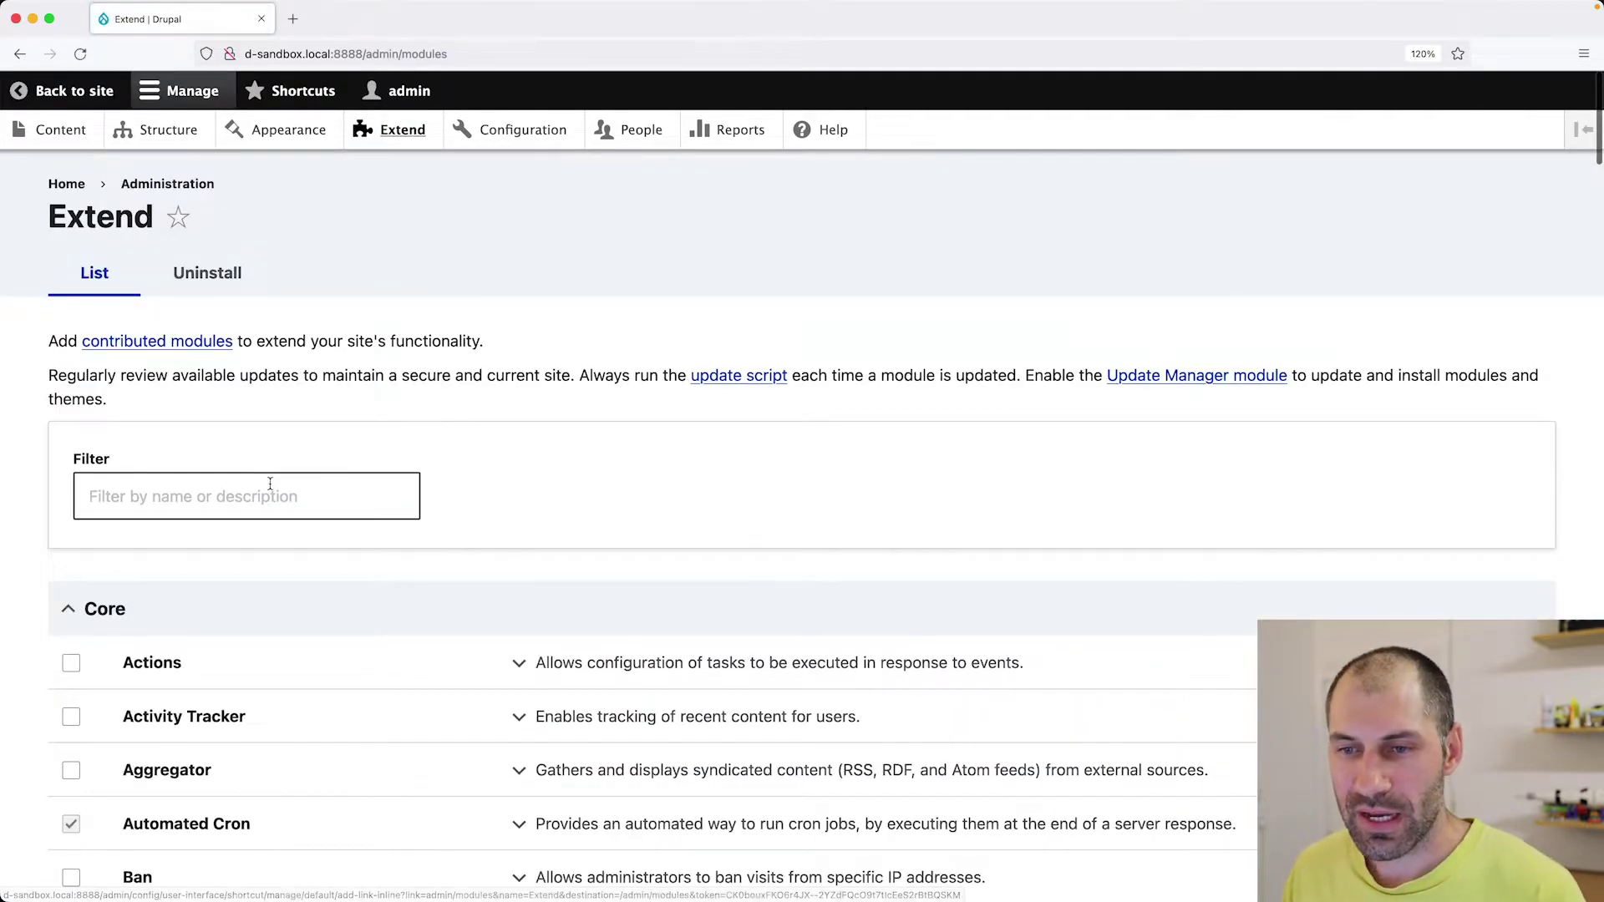
left_click(268, 483)
type("metatag")
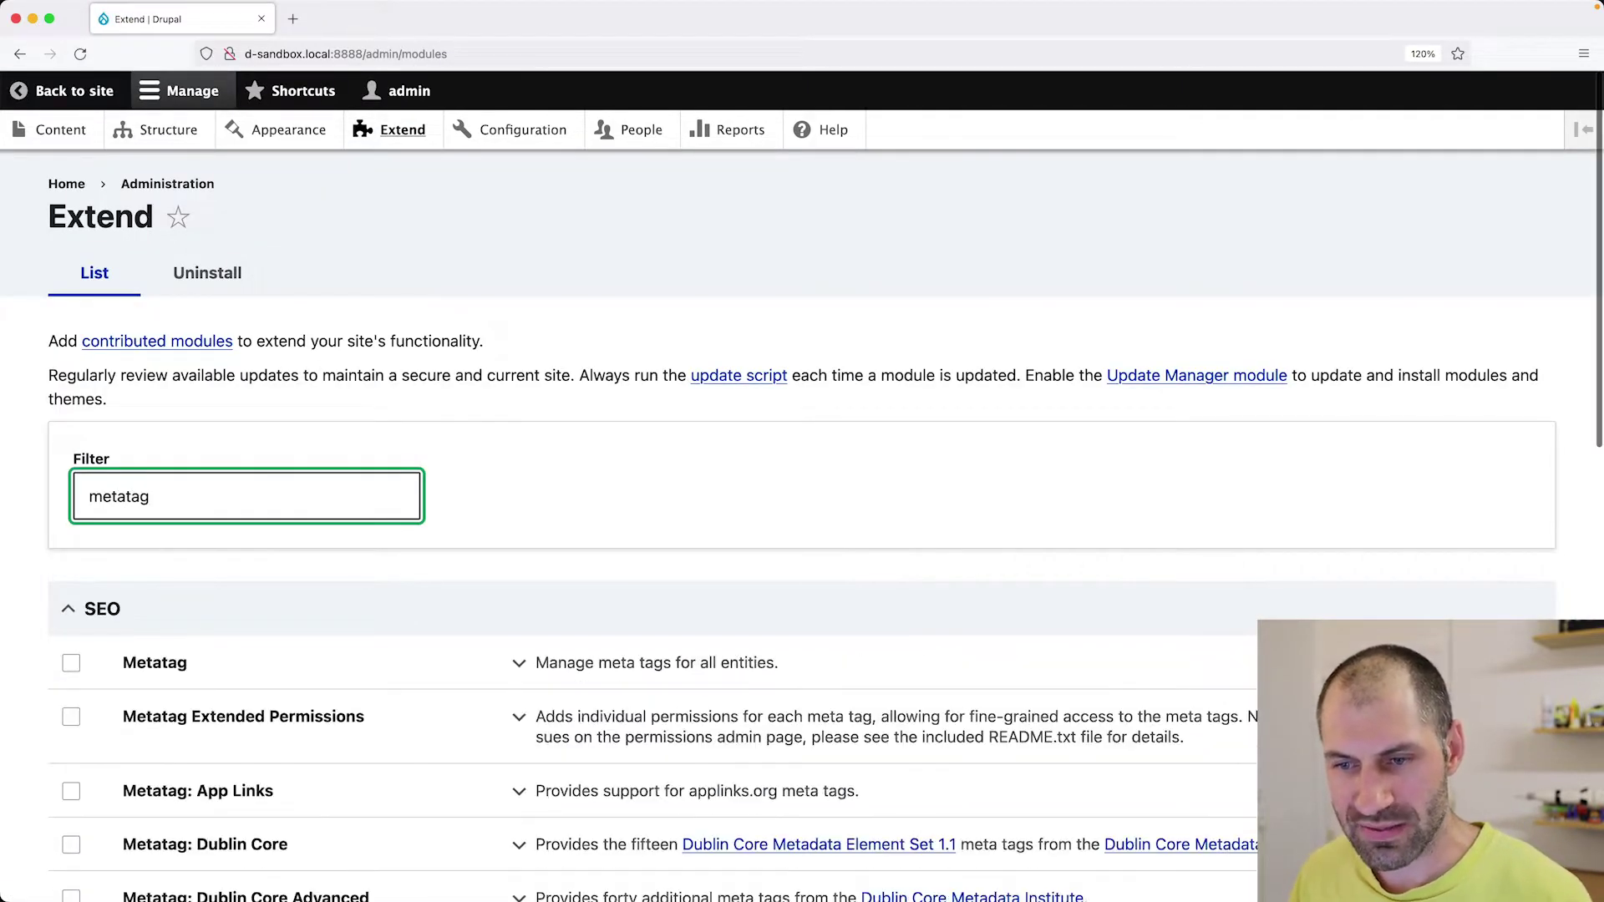
scroll(337, 485, "down", 2)
scroll(466, 464, "down", 9)
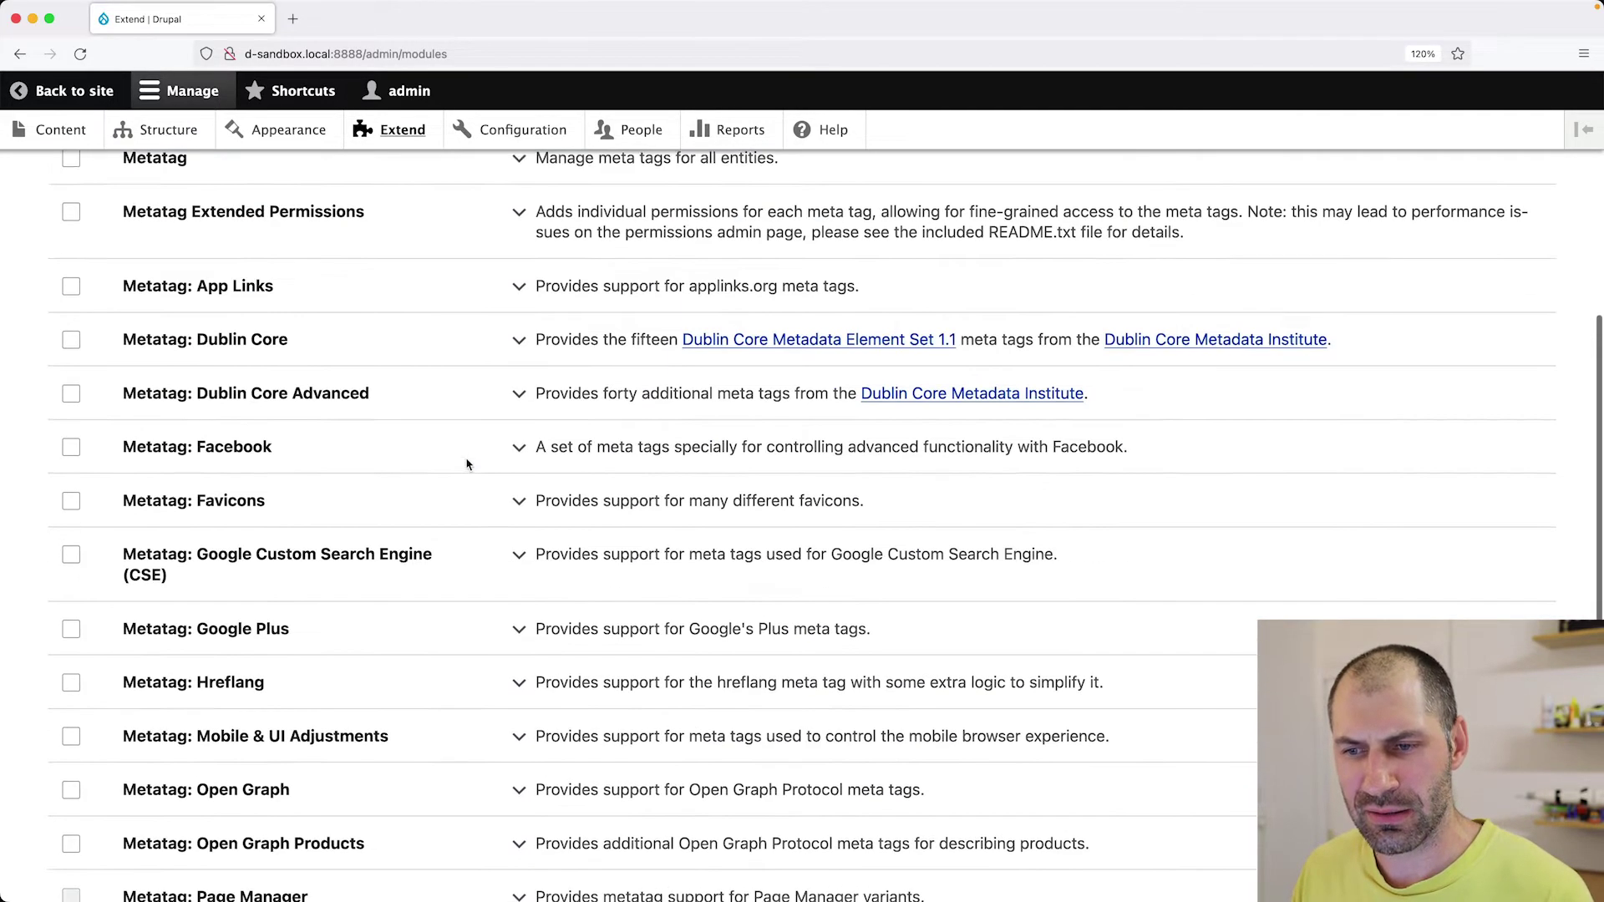
scroll(456, 434, "up", 4)
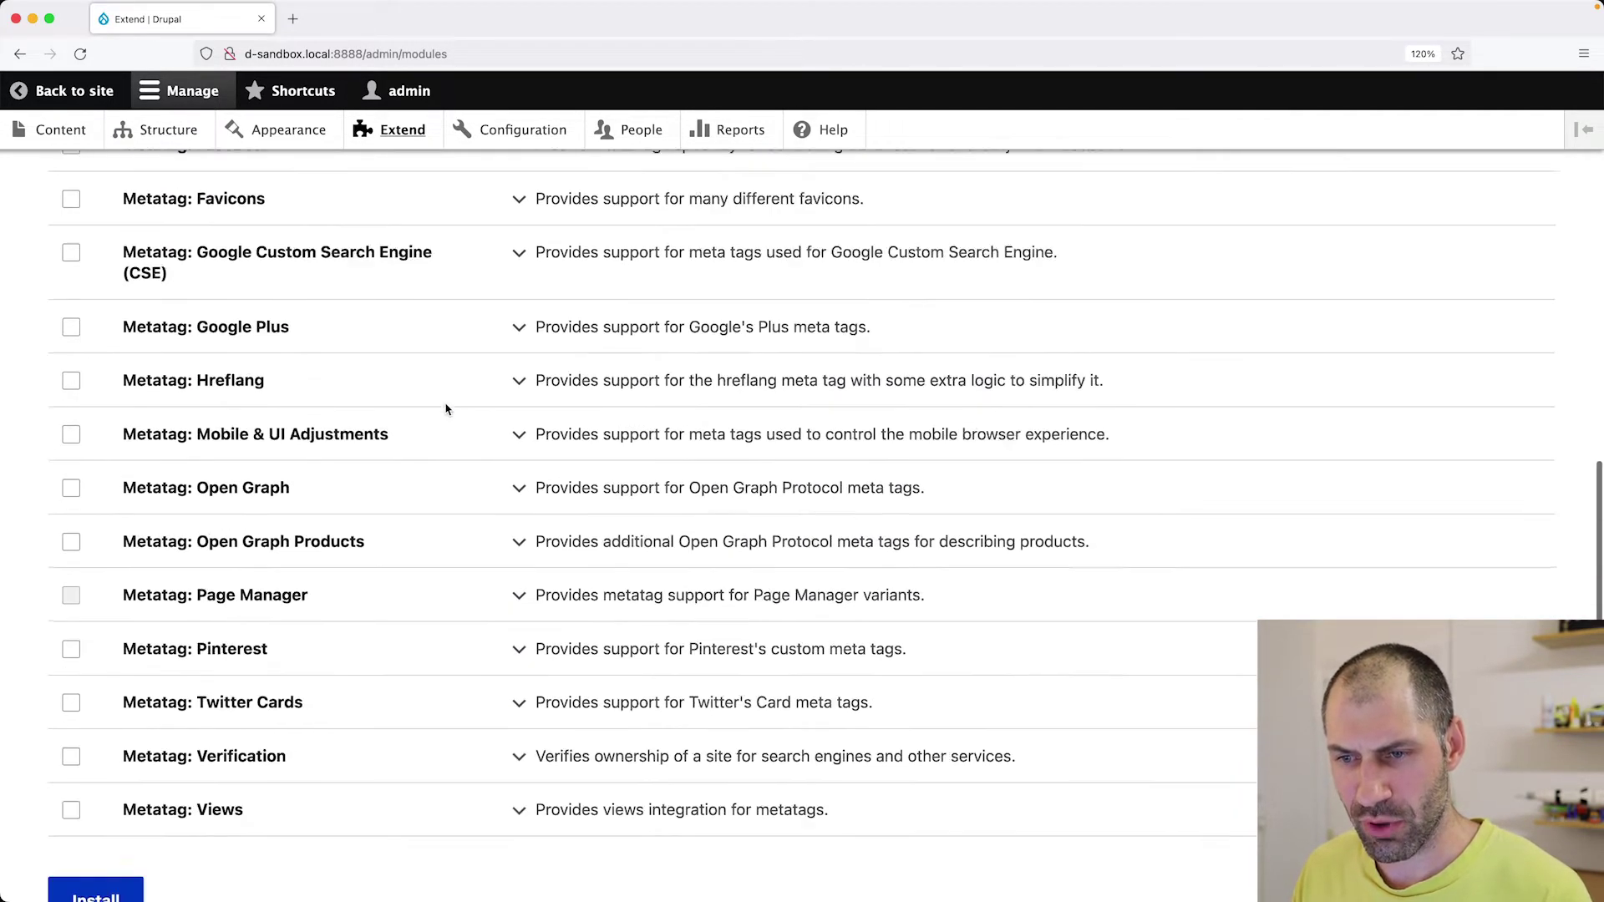
scroll(446, 408, "up", 4)
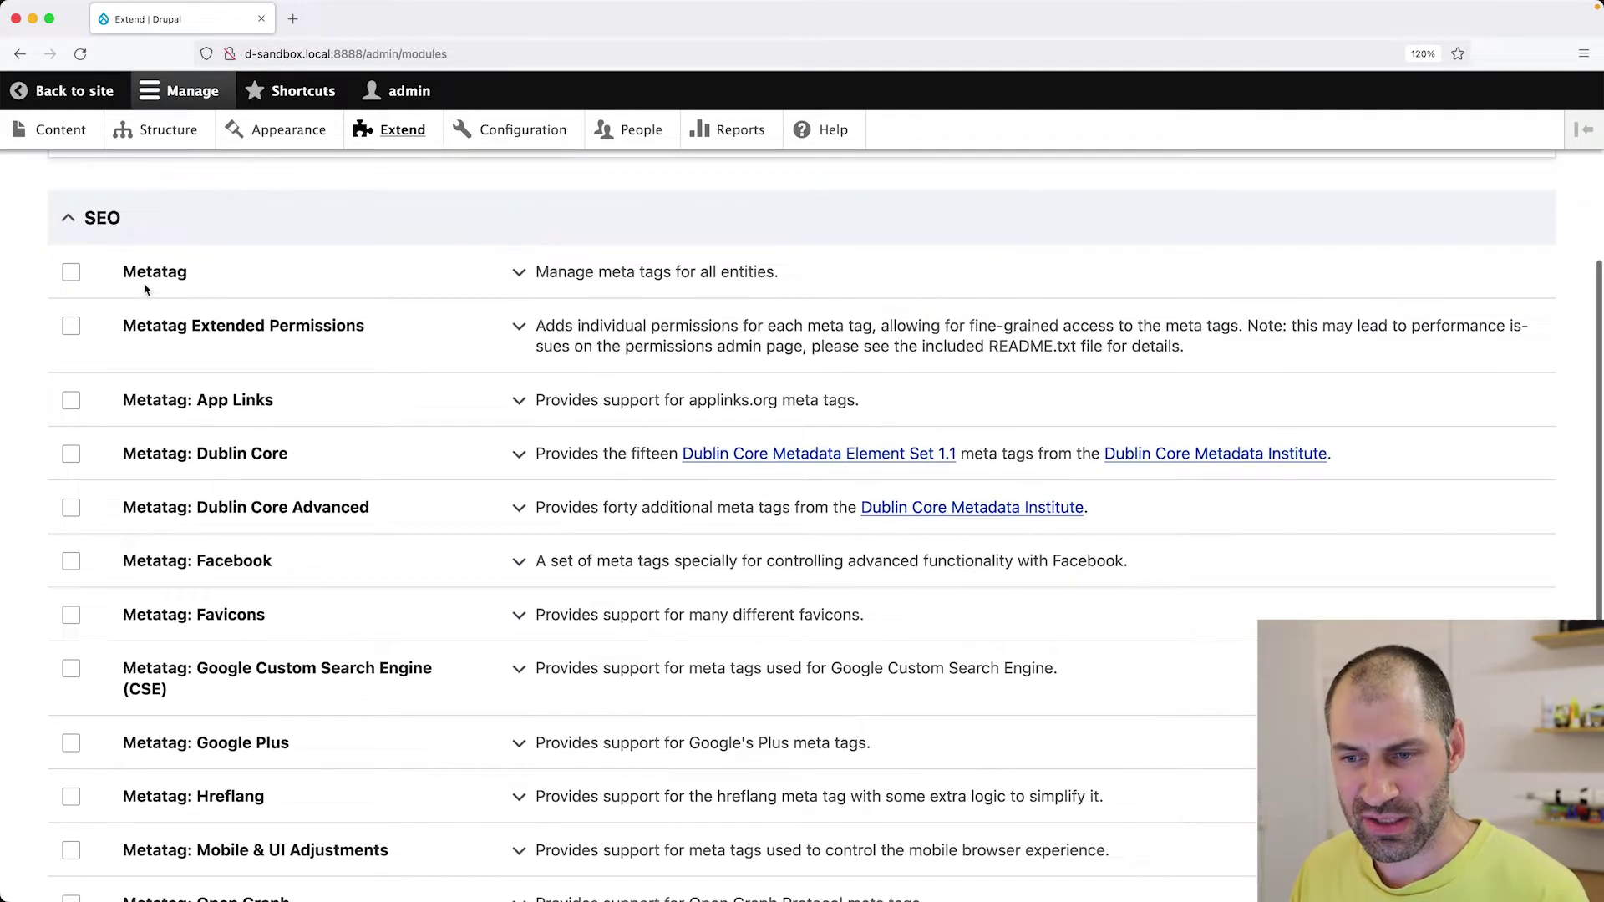
Install the Metatag module and confirm enabling its required Token module
left_click(71, 273)
scroll(472, 456, "down", 1)
scroll(472, 455, "down", 6)
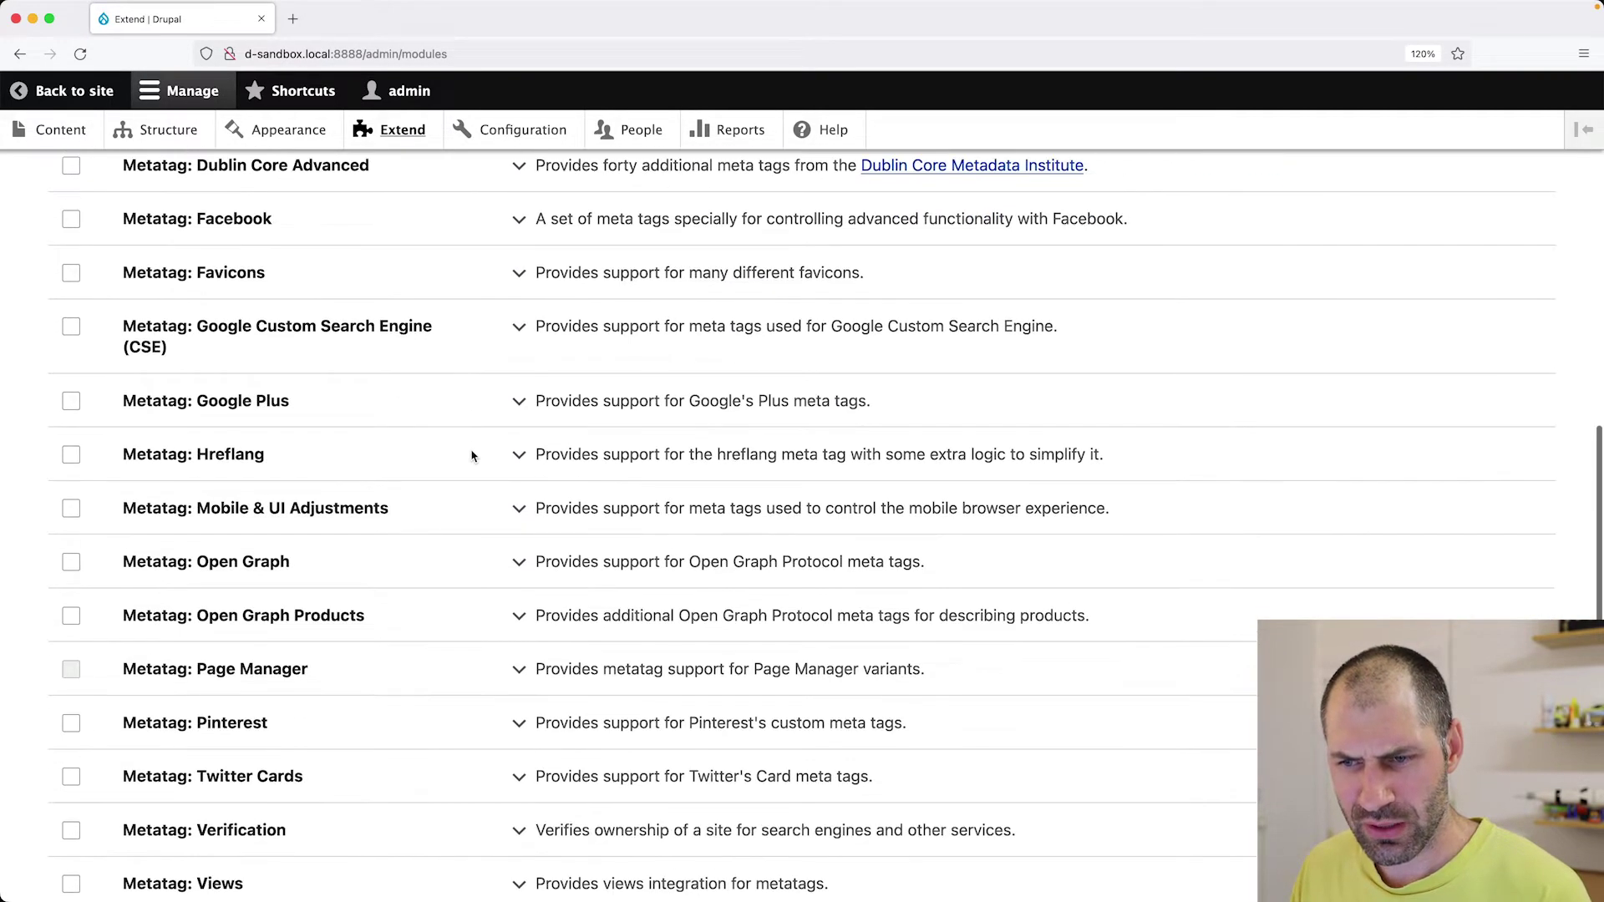
scroll(472, 455, "up", 7)
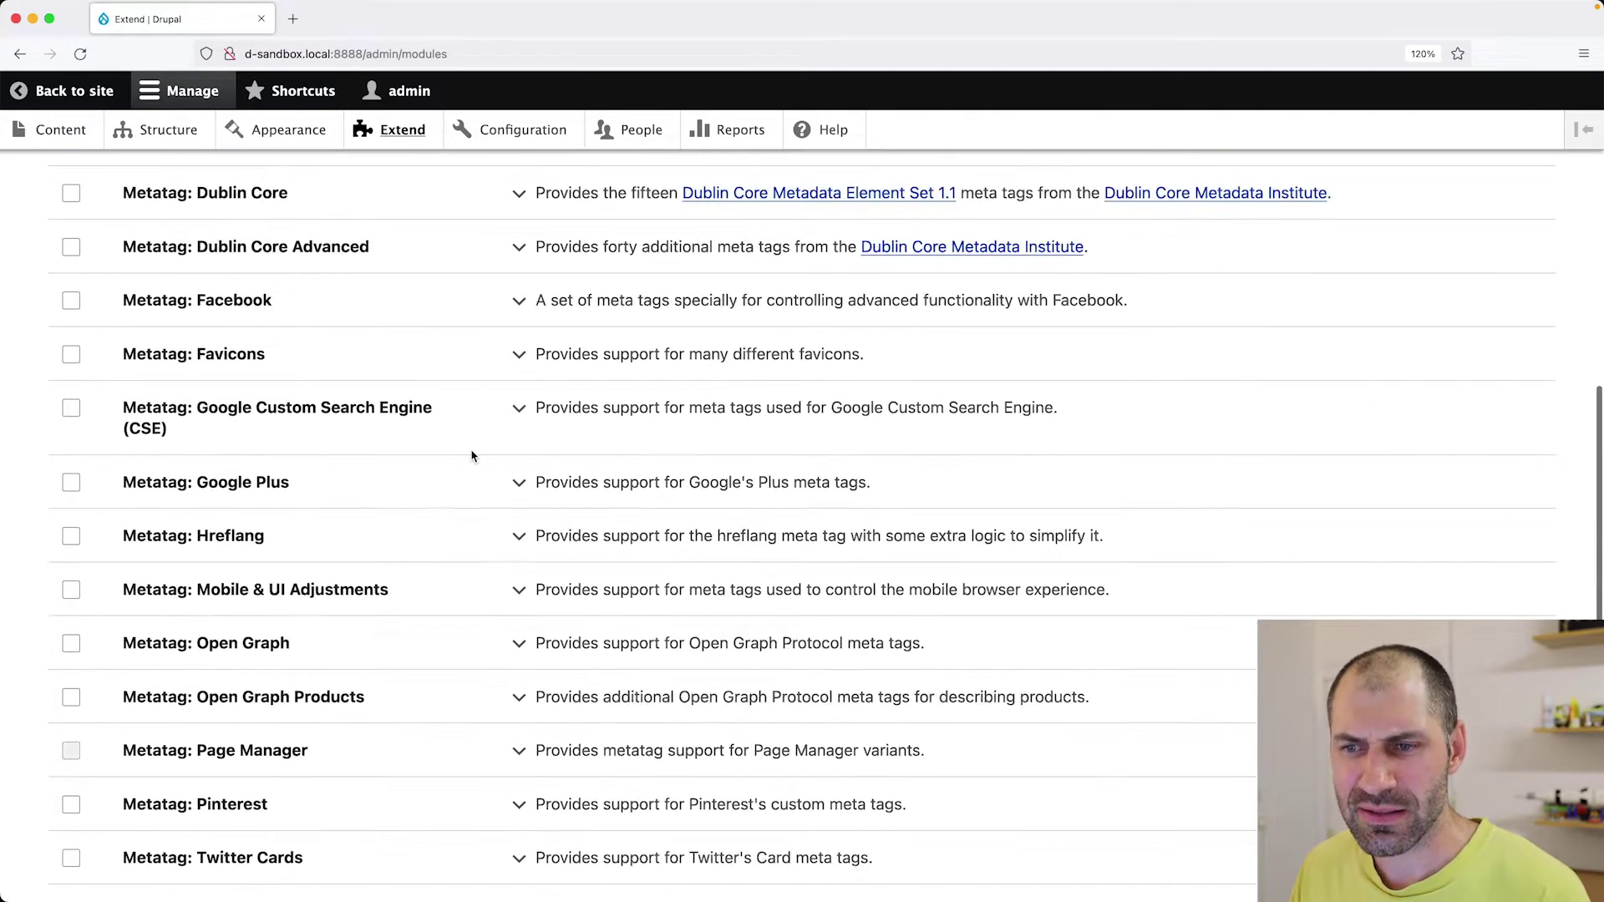
scroll(471, 457, "down", 7)
left_click(129, 764)
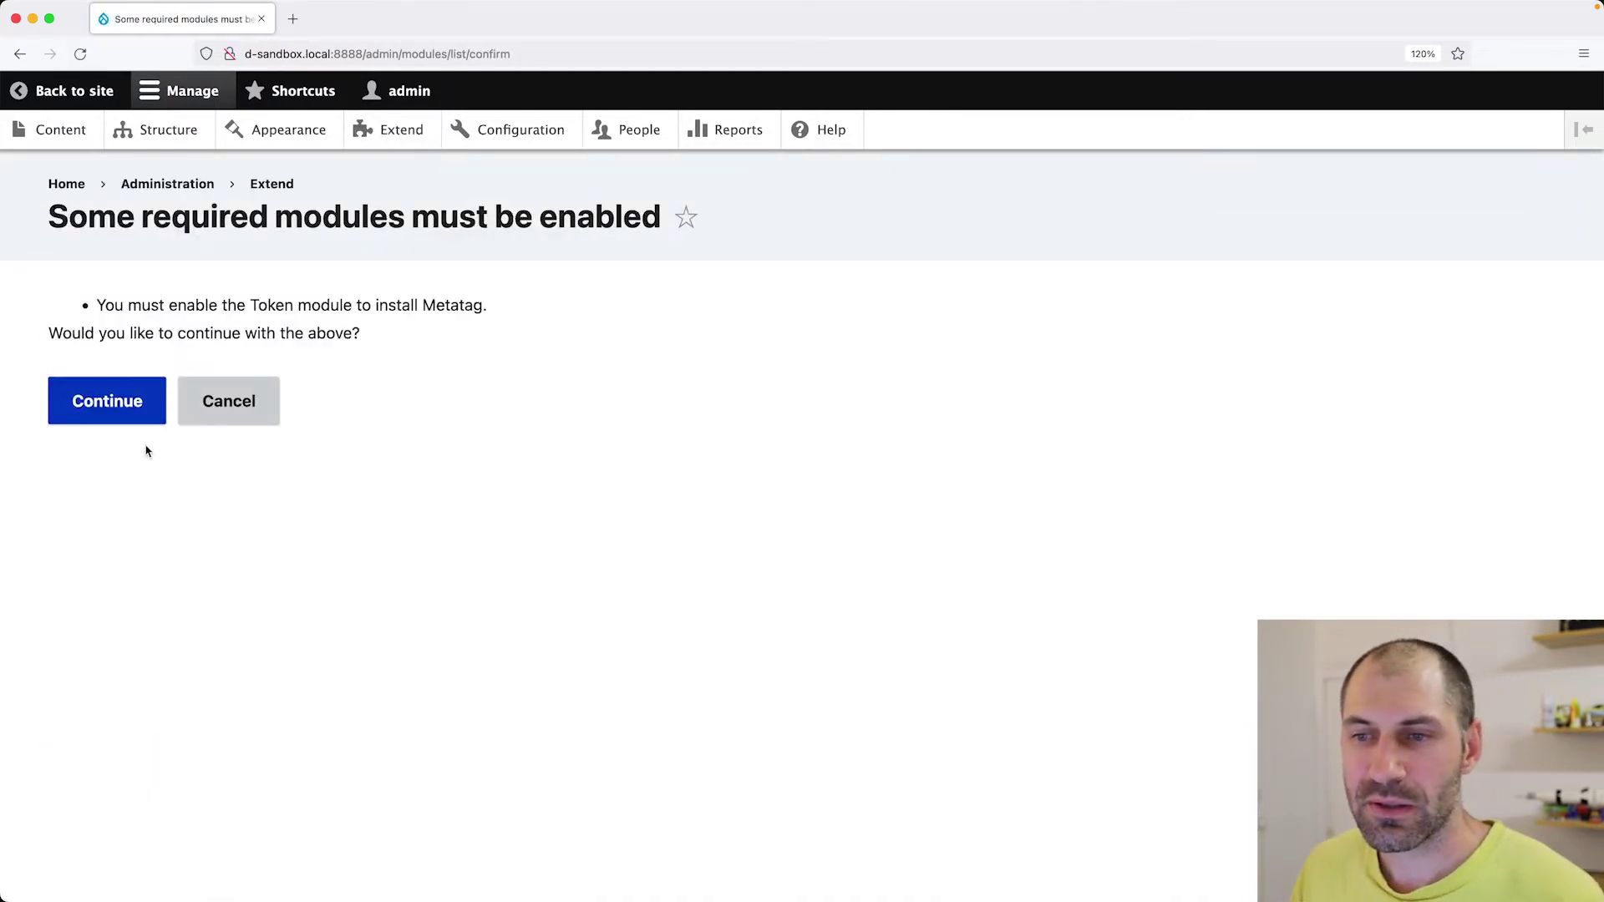
left_click(134, 411)
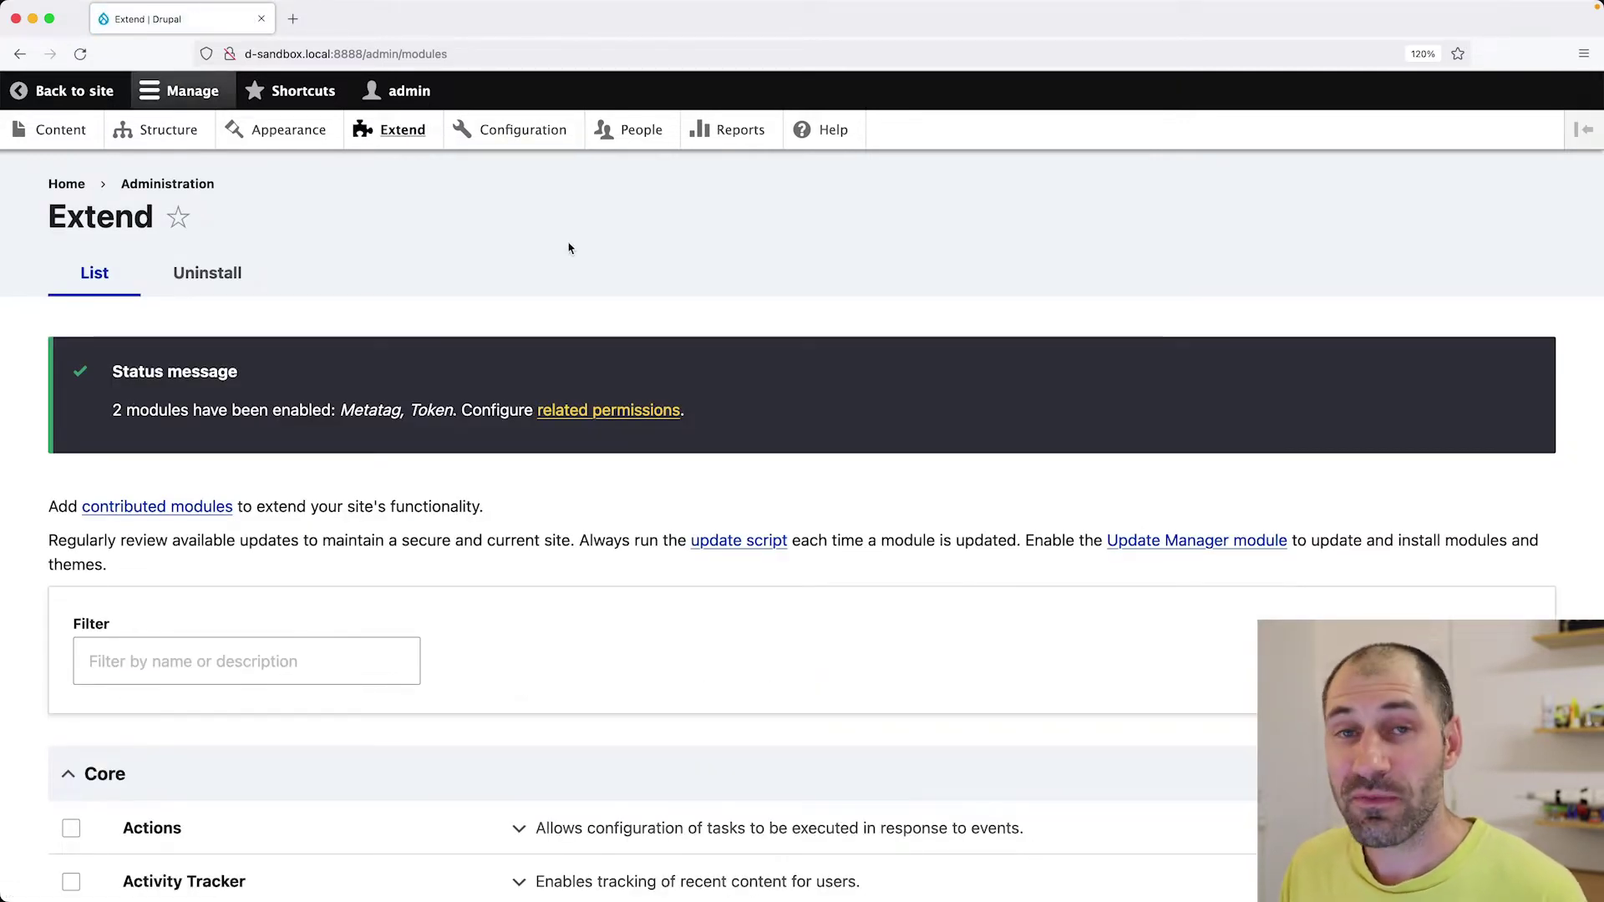
Go to Configuration > Search and metadata > Metatag to see the defaults list
left_click(519, 131)
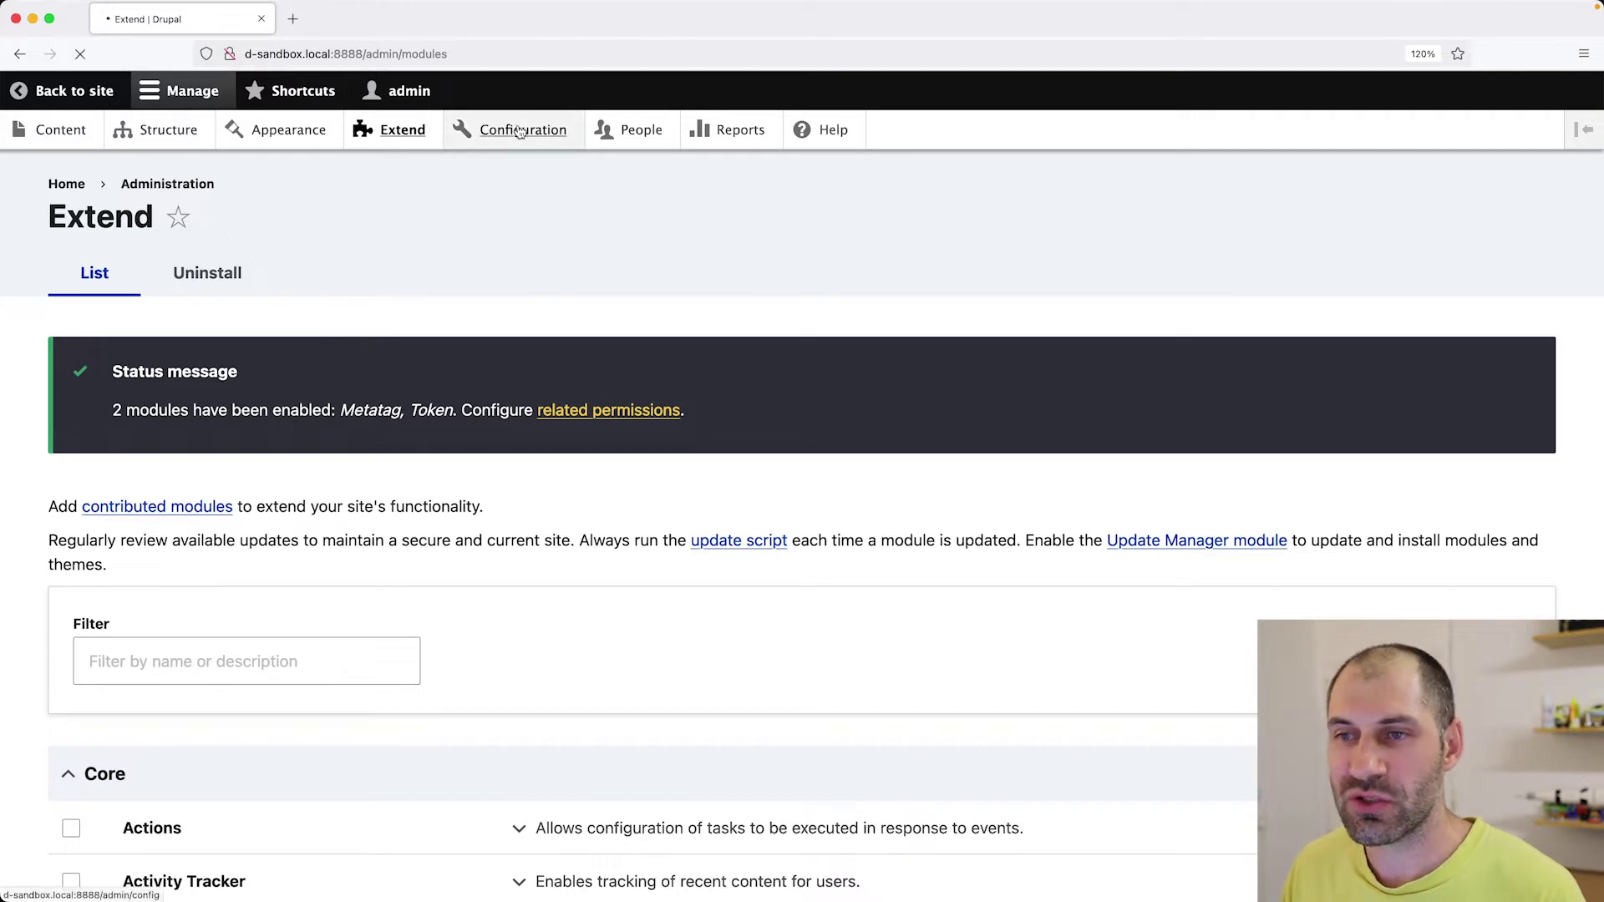
scroll(415, 332, "down", 5)
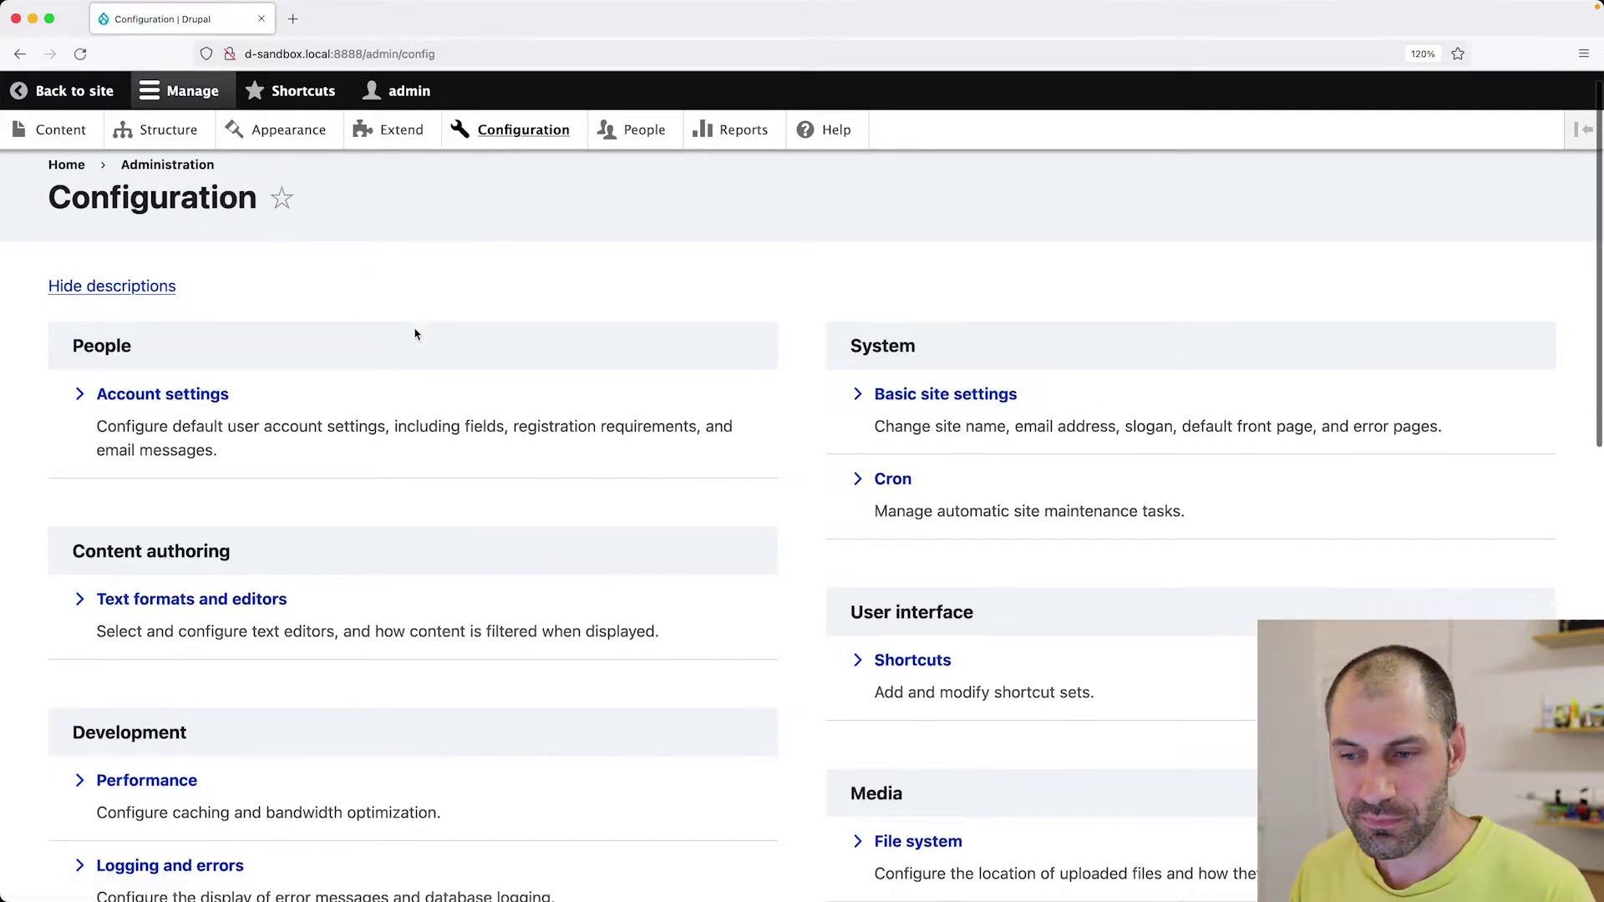
scroll(415, 332, "down", 7)
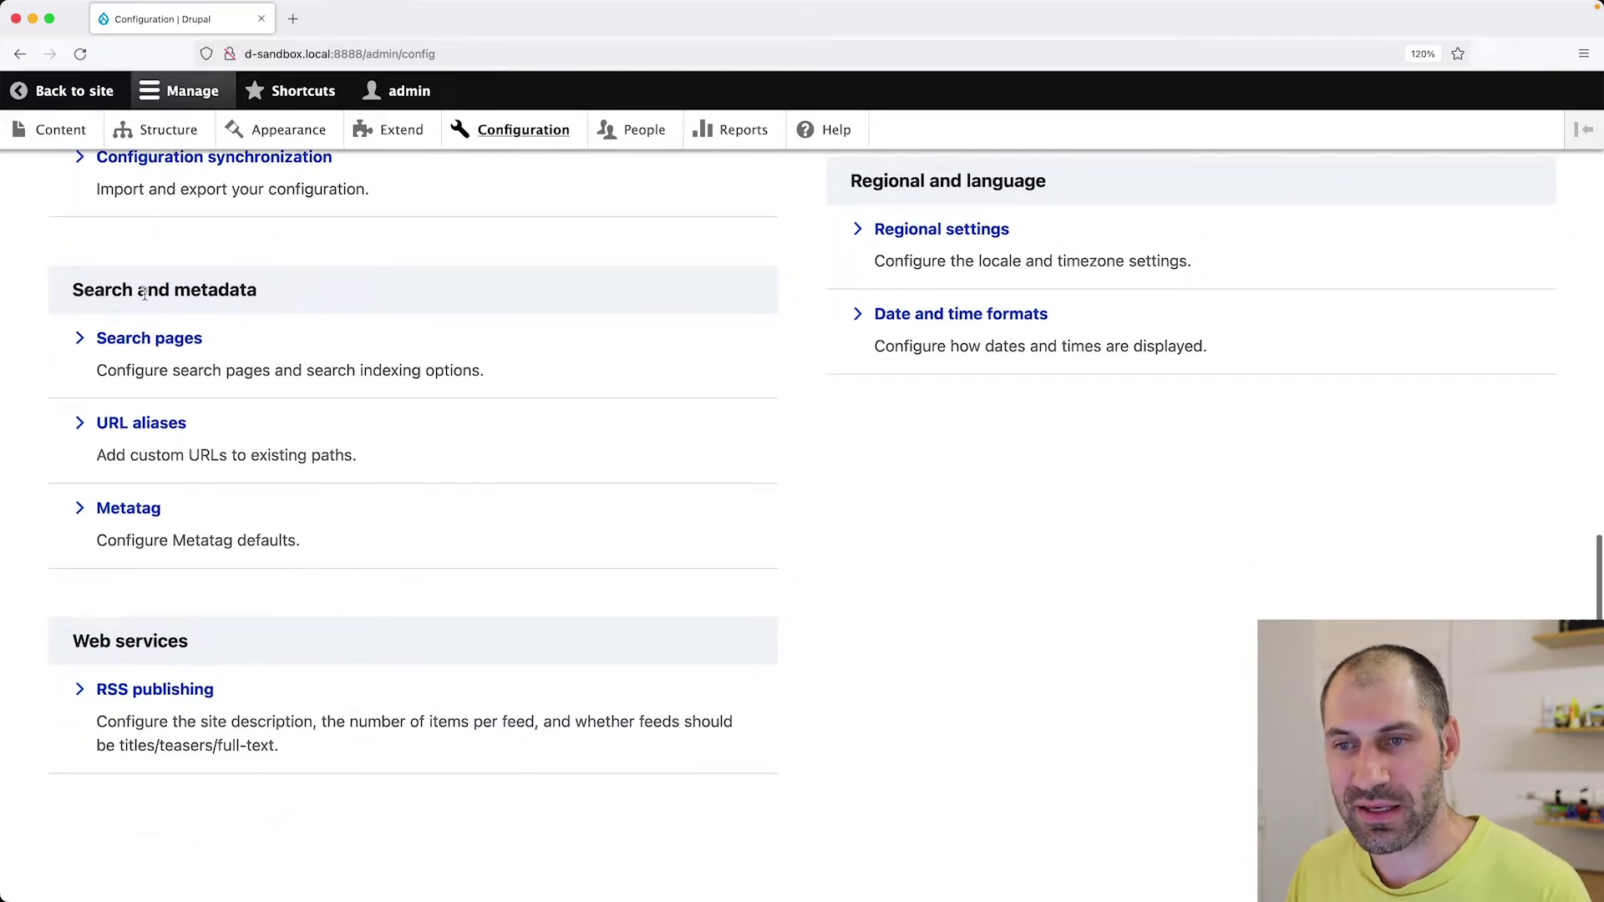
left_click(130, 522)
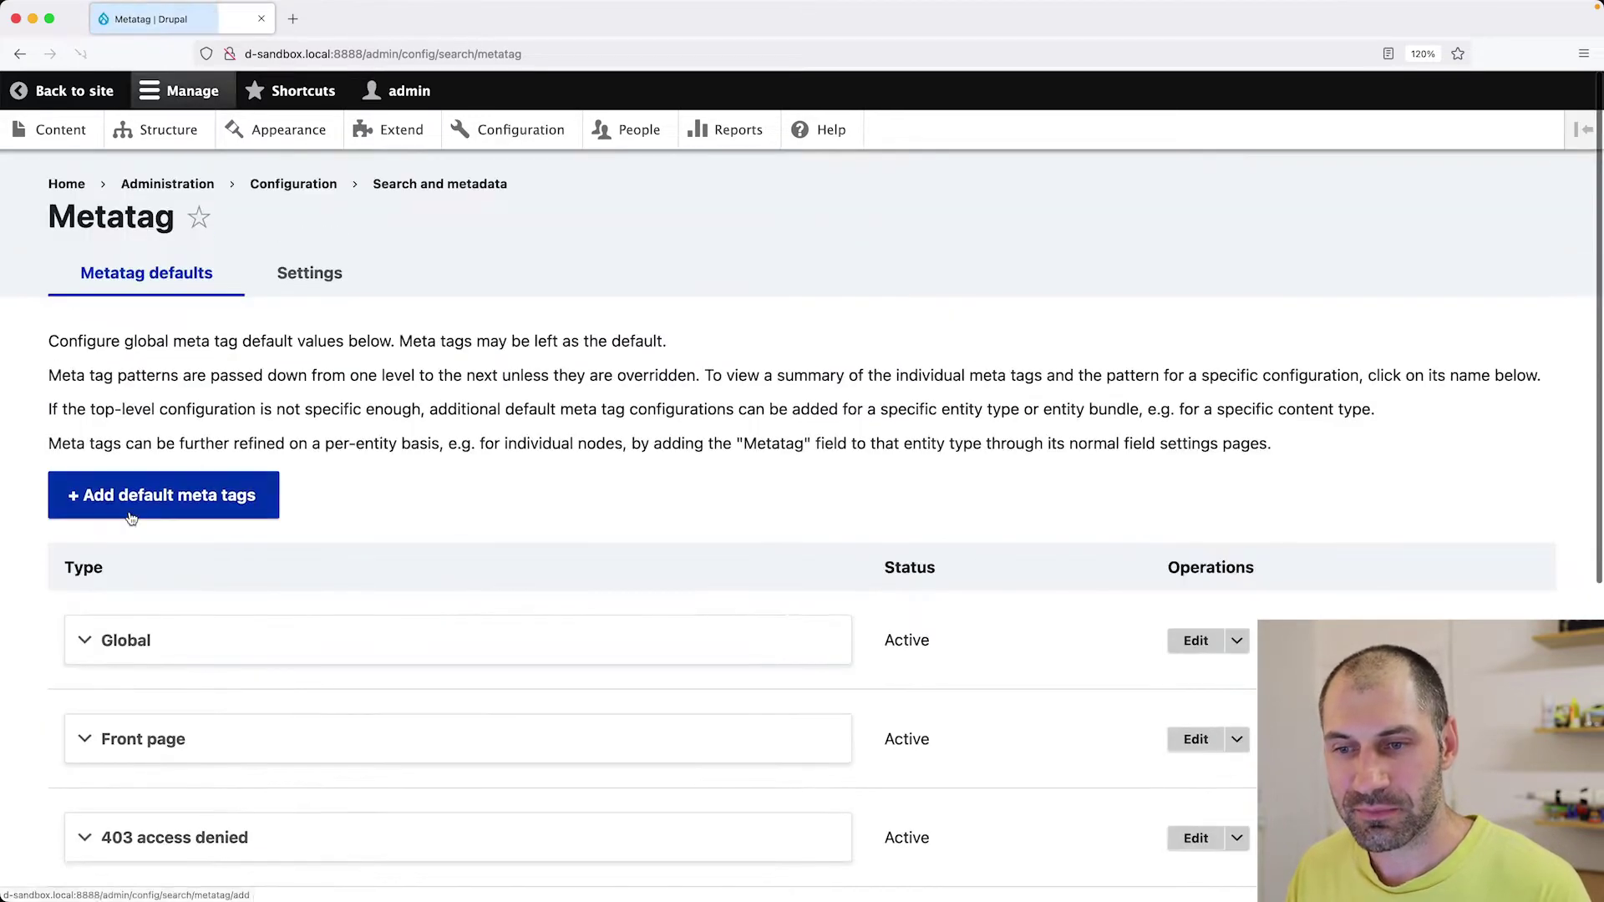
scroll(641, 574, "down", 2)
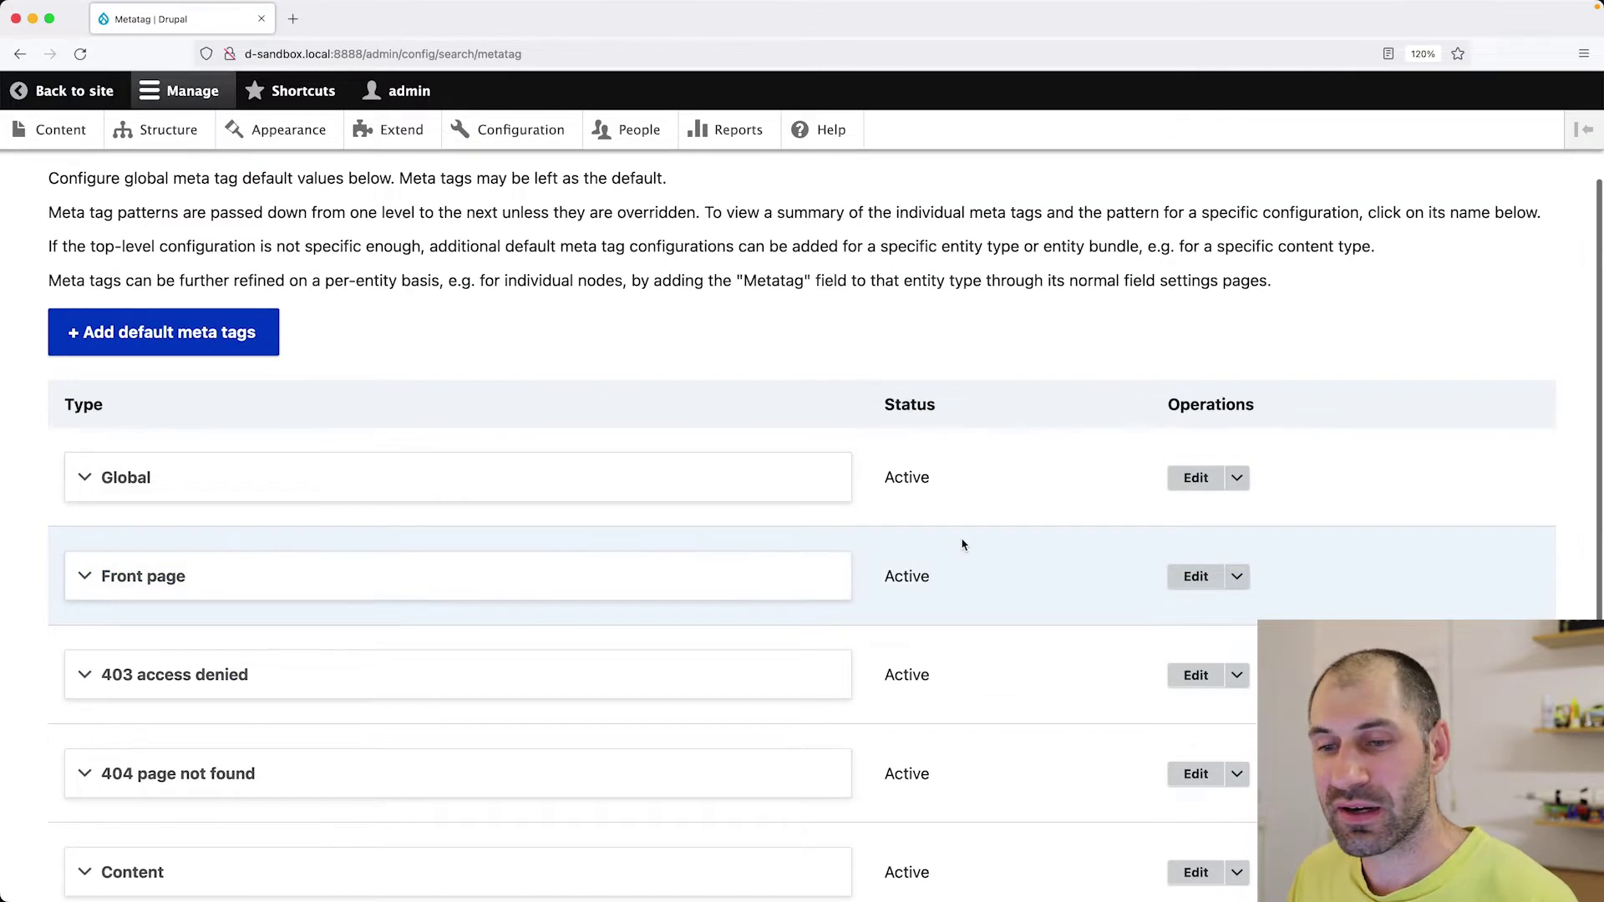
scroll(960, 544, "down", 1)
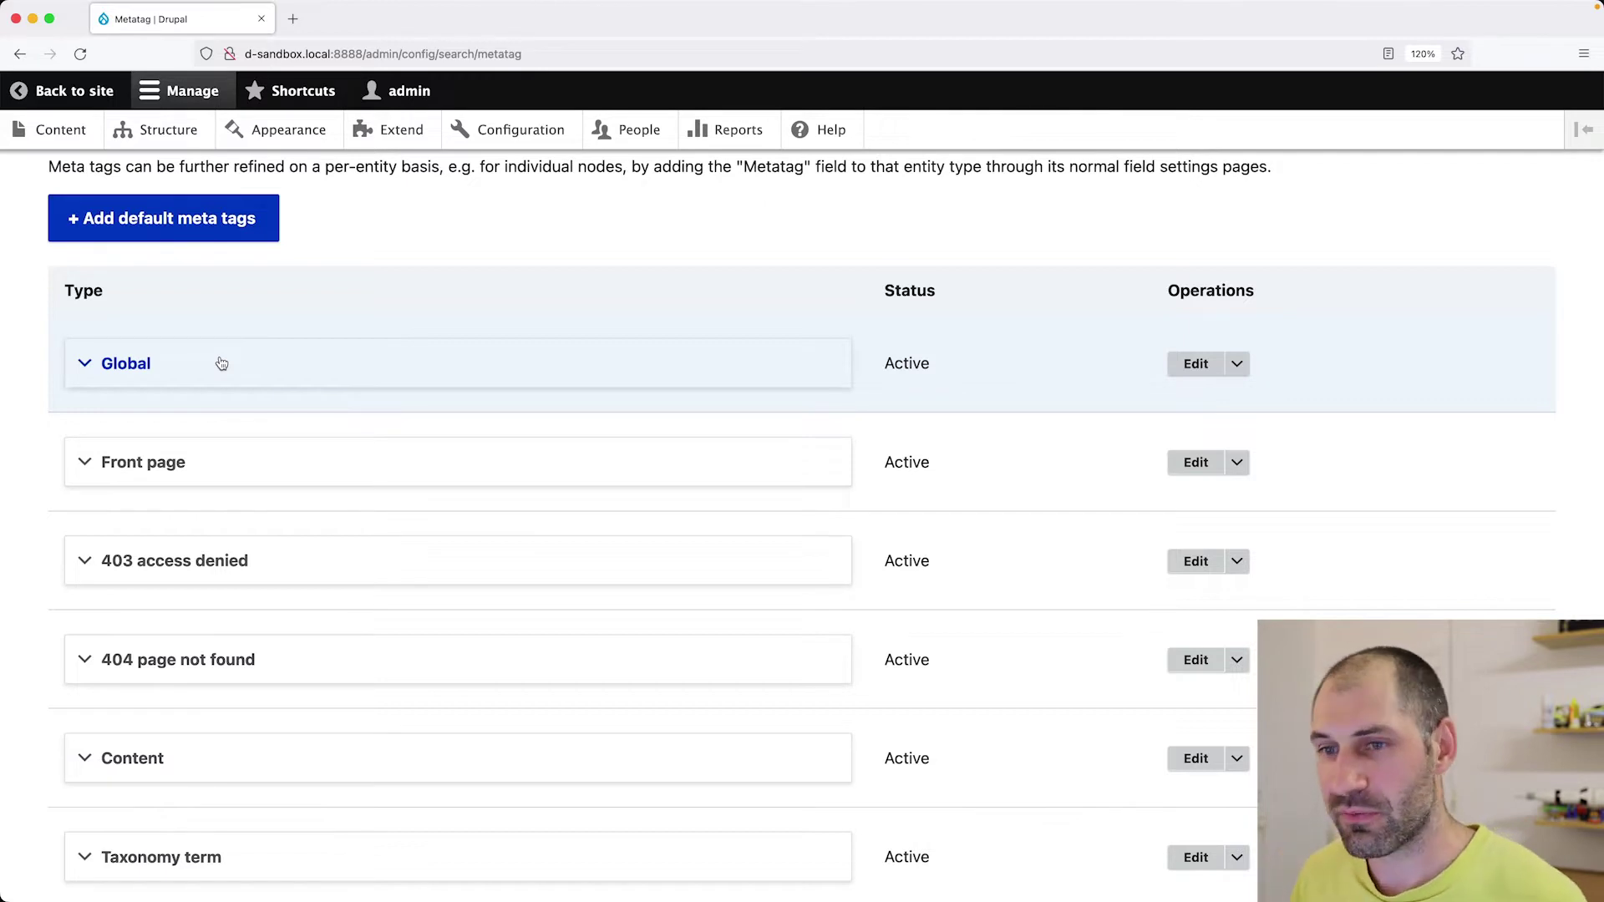
Toggle the Global defaults and expand the Front page defaults to view their tags
left_click(221, 363)
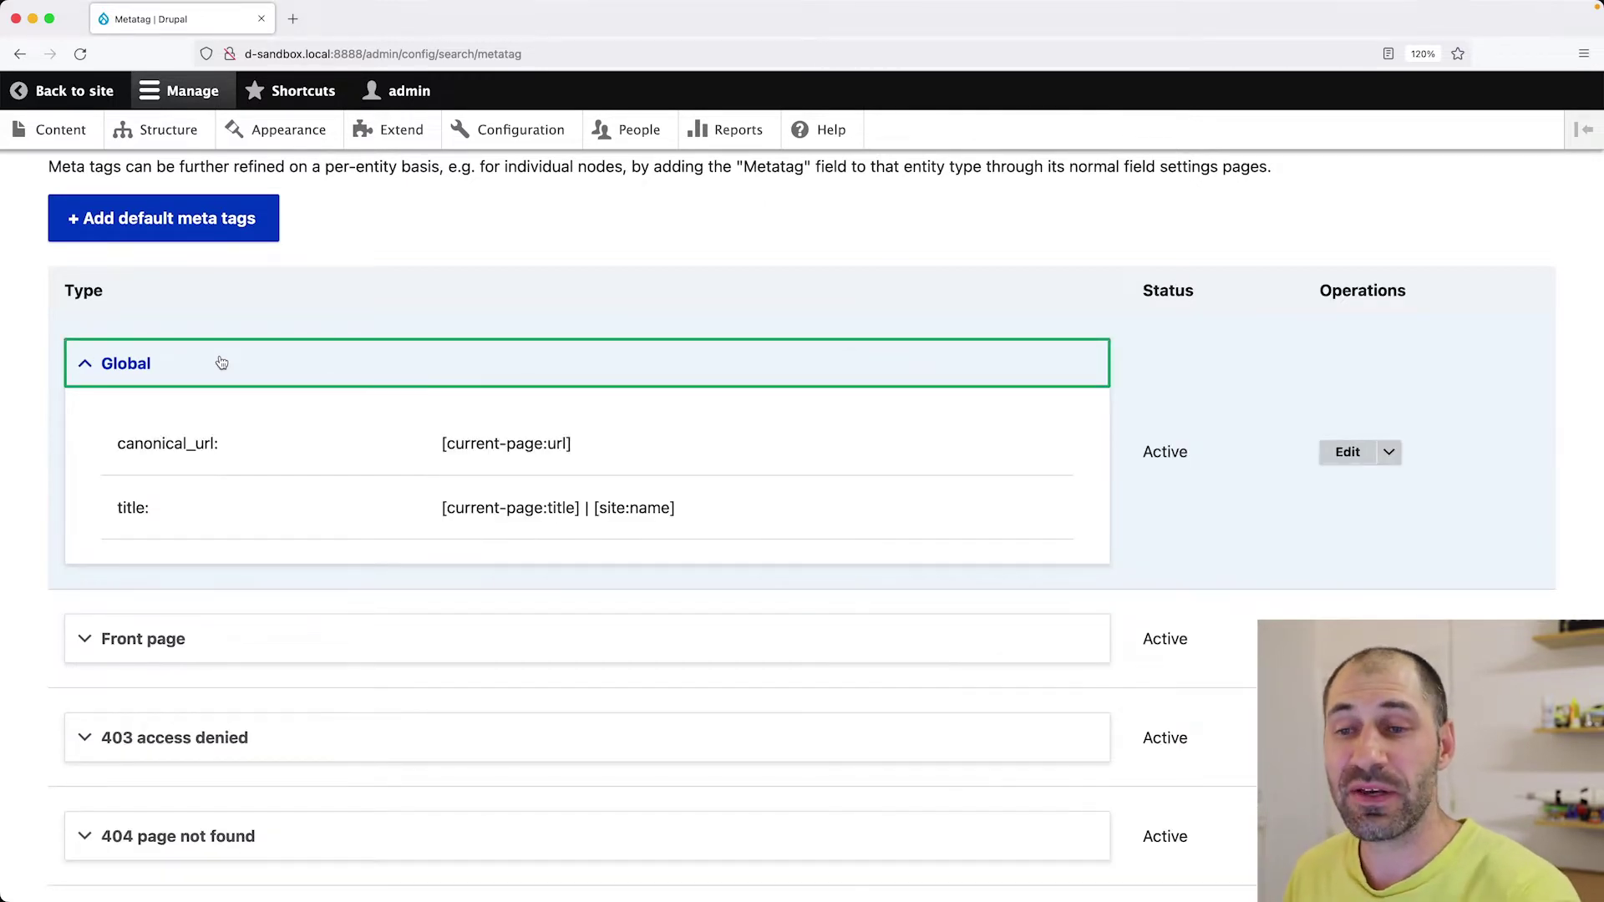
left_click(222, 363)
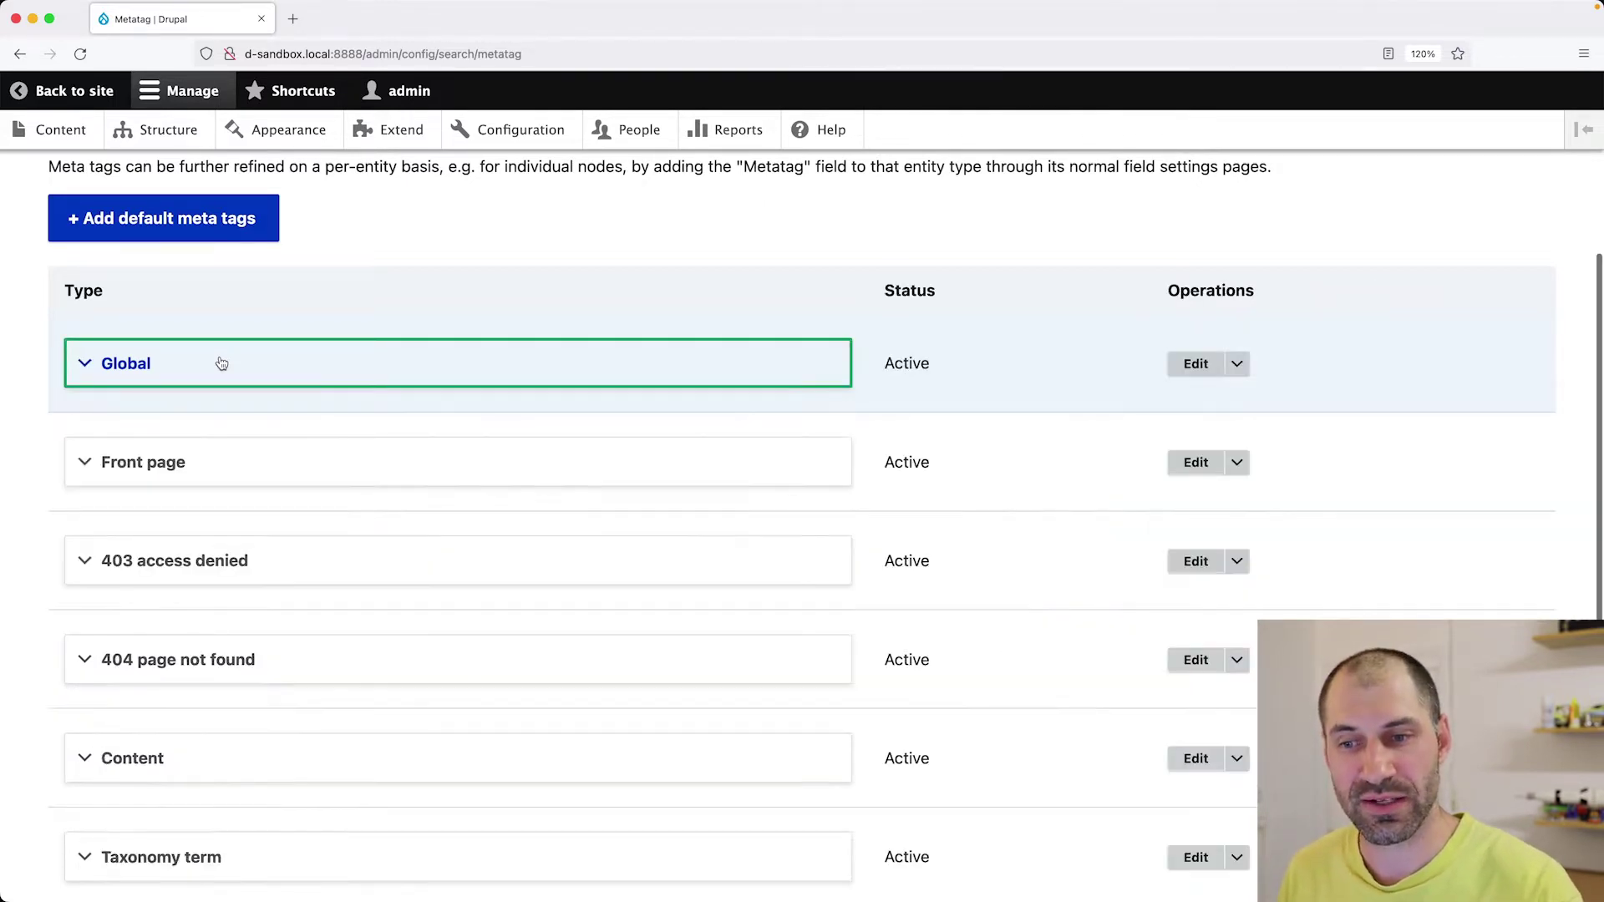
left_click(234, 458)
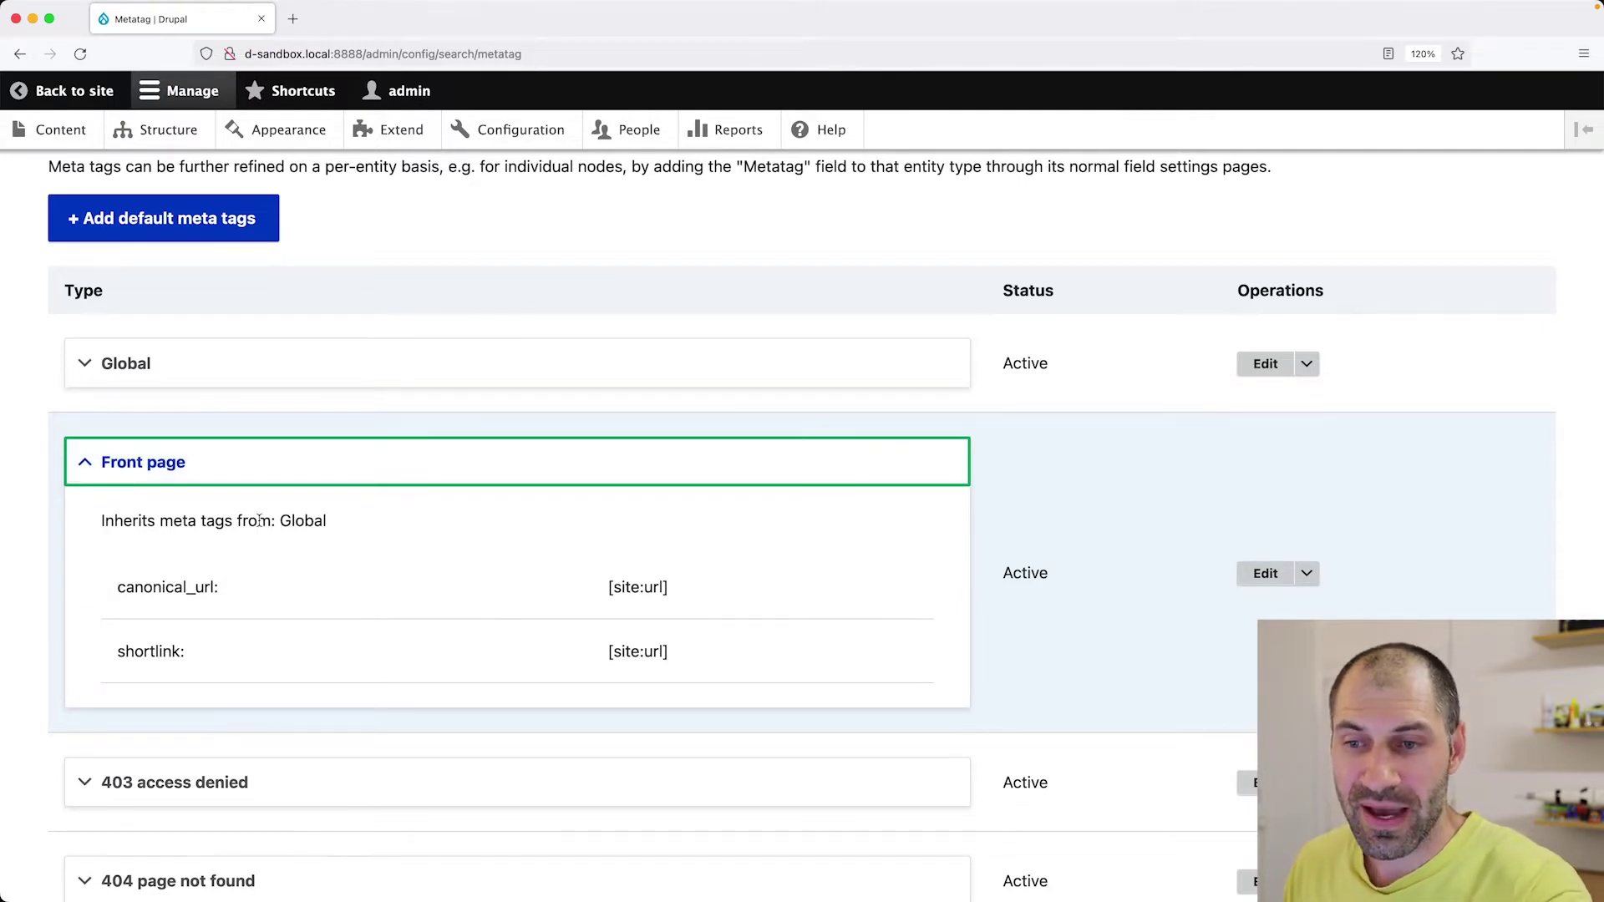
scroll(258, 510, "down", 2)
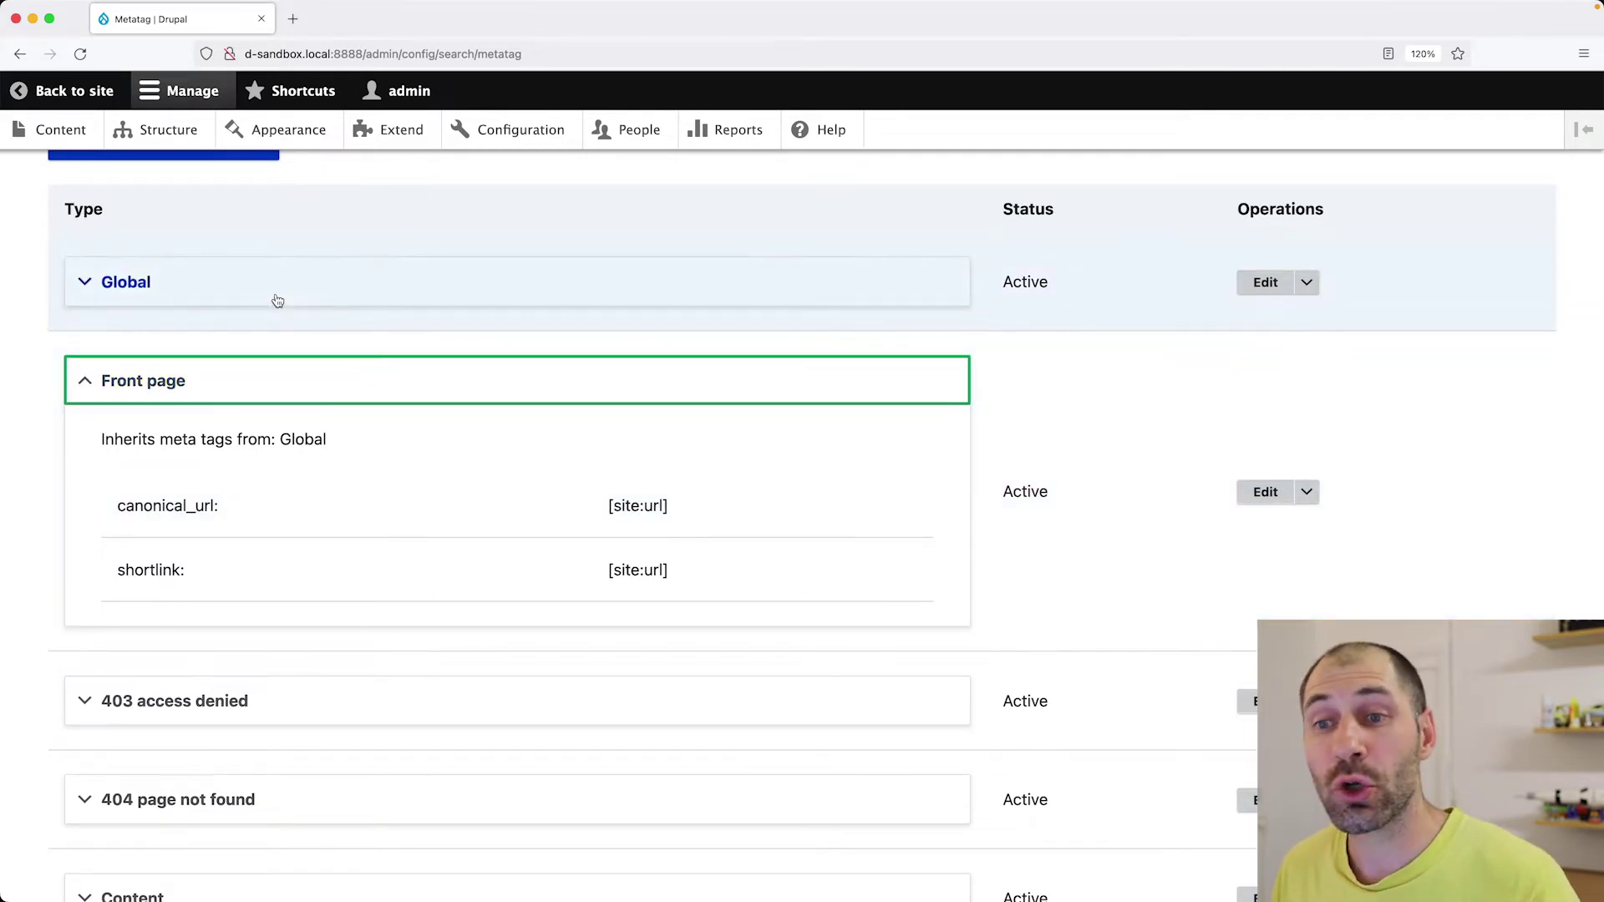
Re-expand the Global defaults to review canonical_url and title, then expand 403 access denied
left_click(277, 299)
left_click(278, 300)
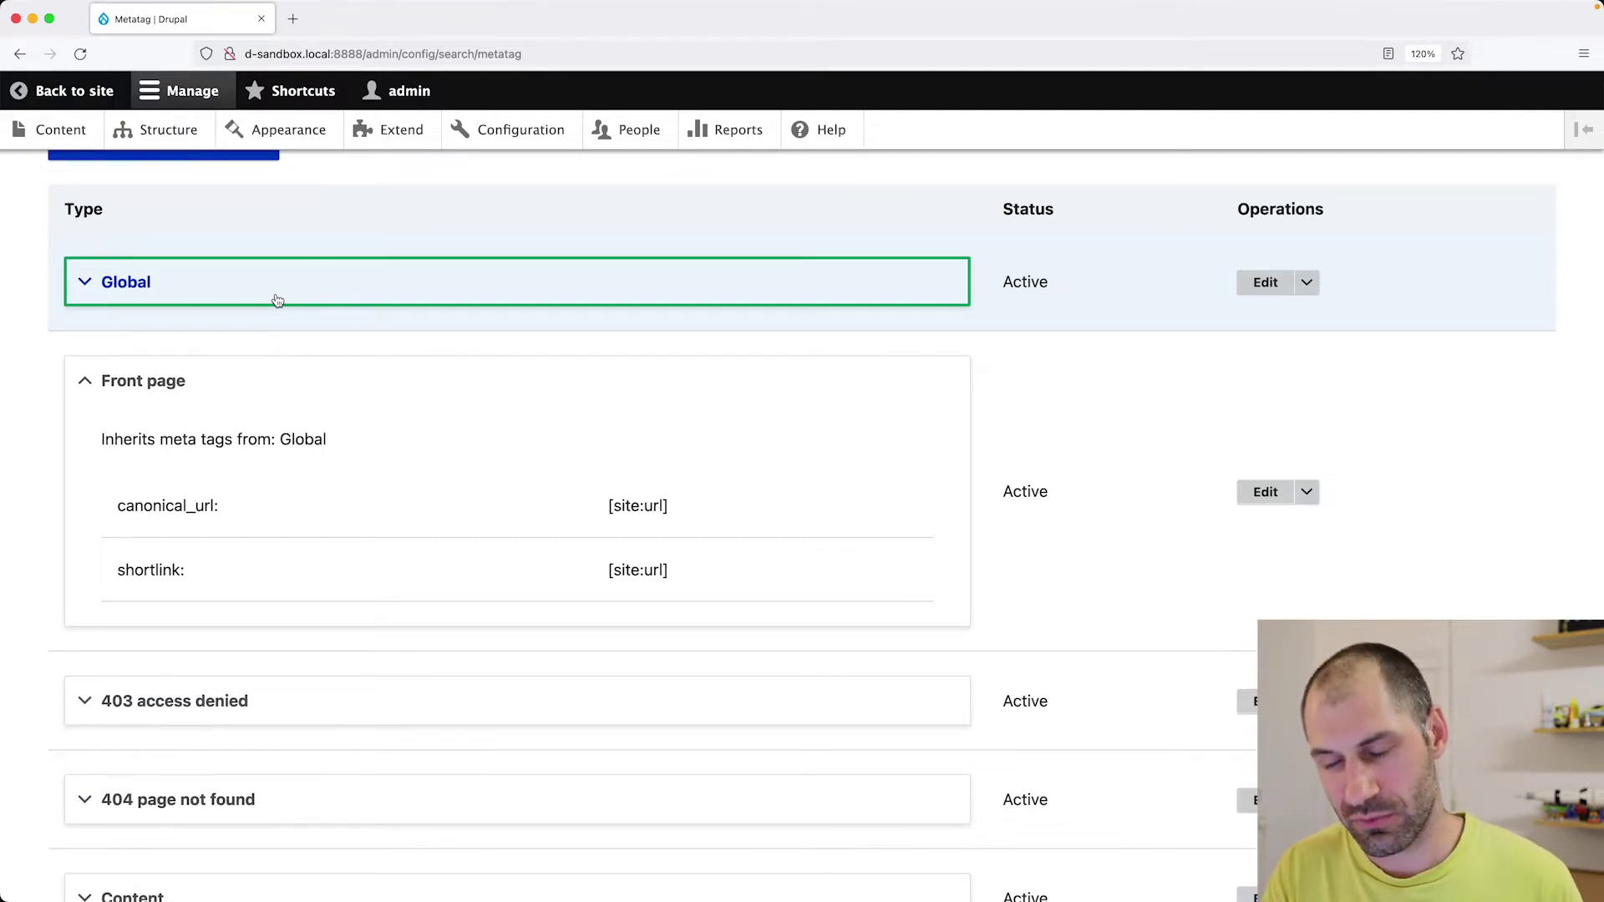
left_click(250, 301)
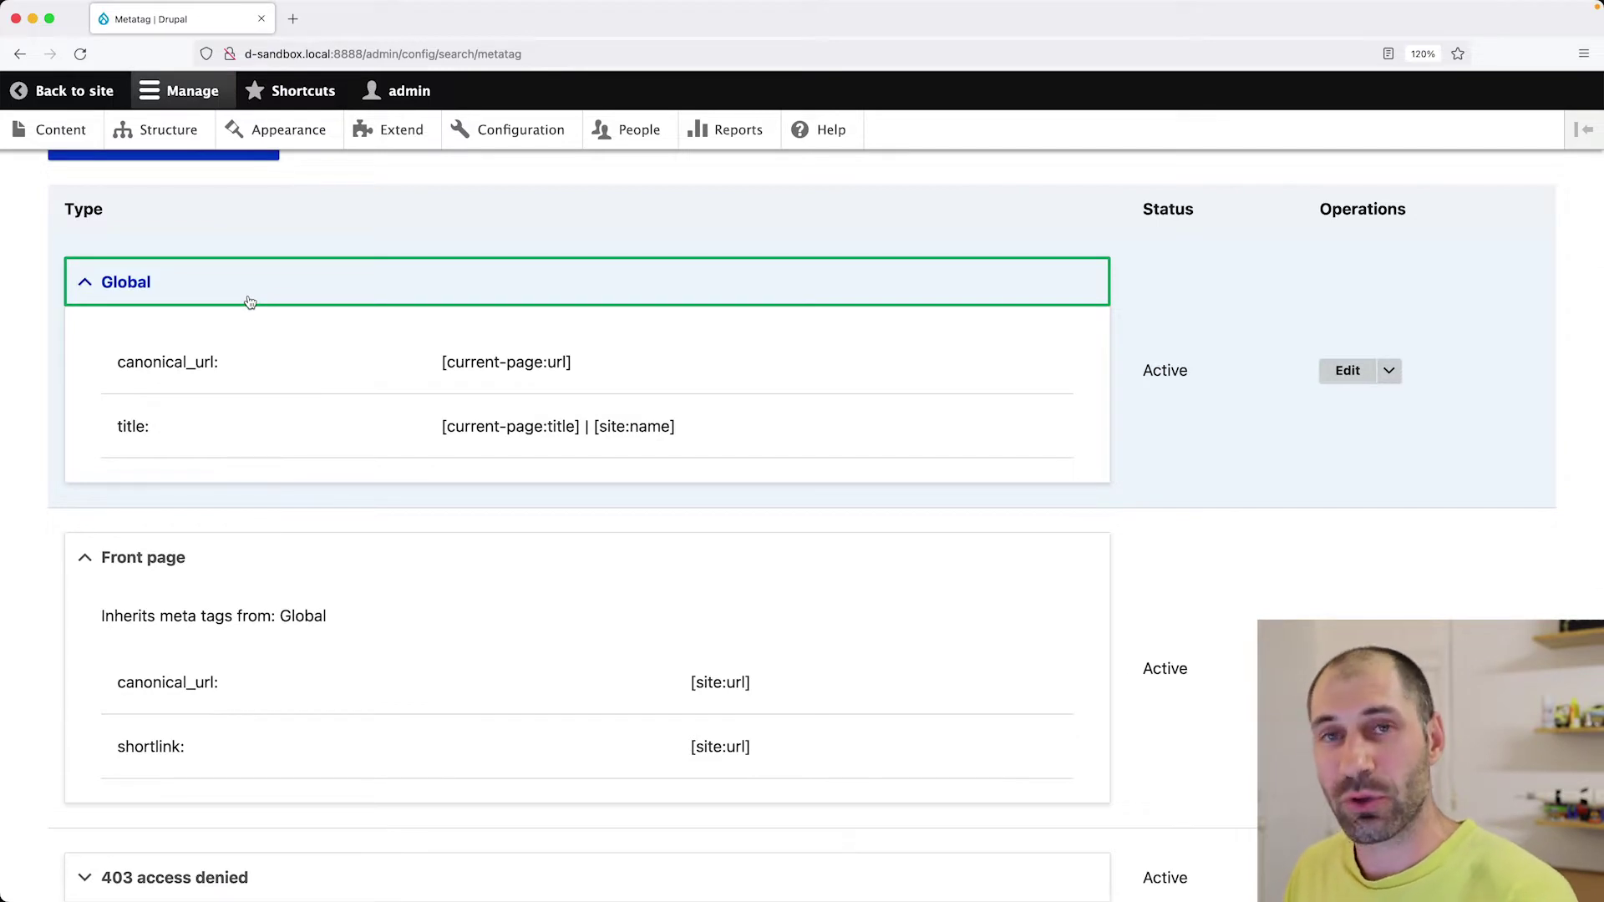
scroll(263, 351, "down", 4)
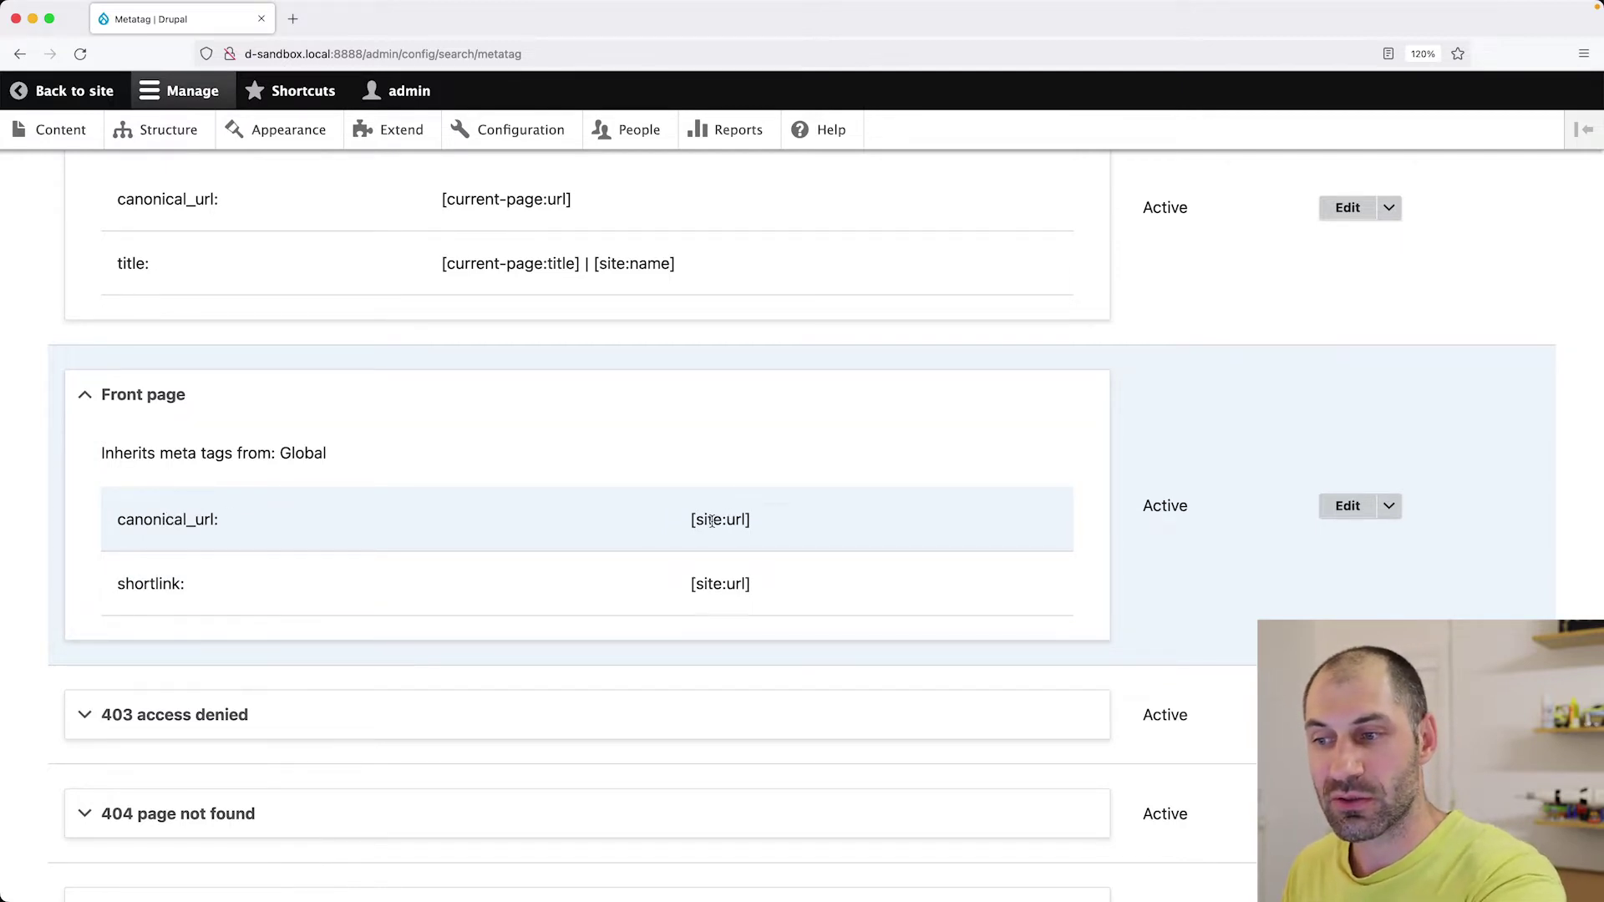
scroll(726, 518, "up", 1)
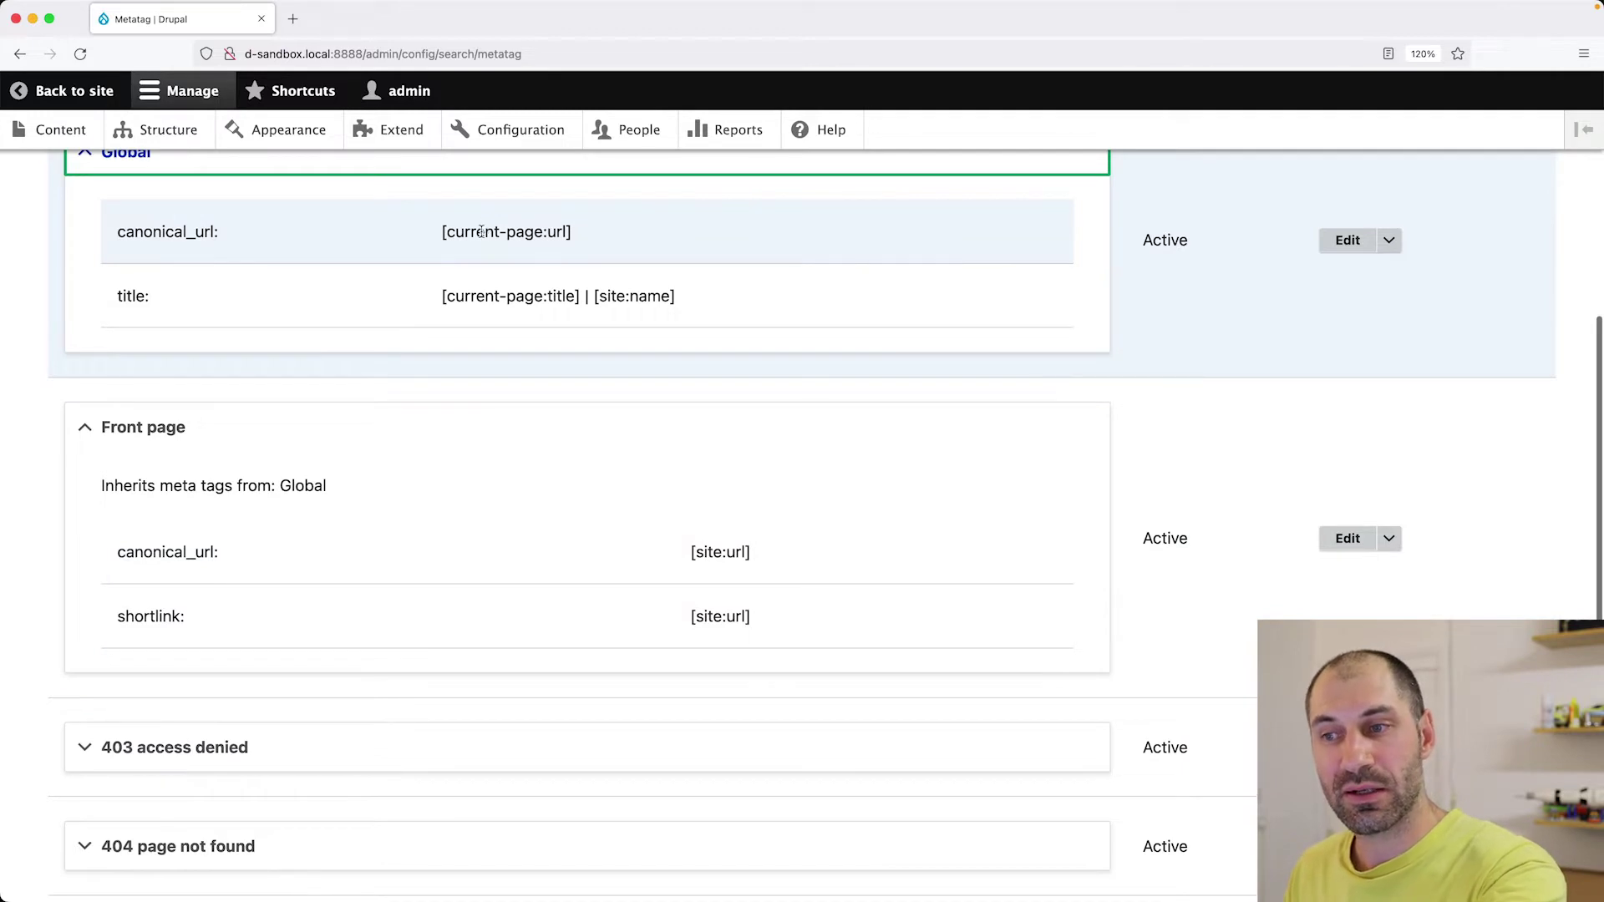
scroll(469, 566, "down", 5)
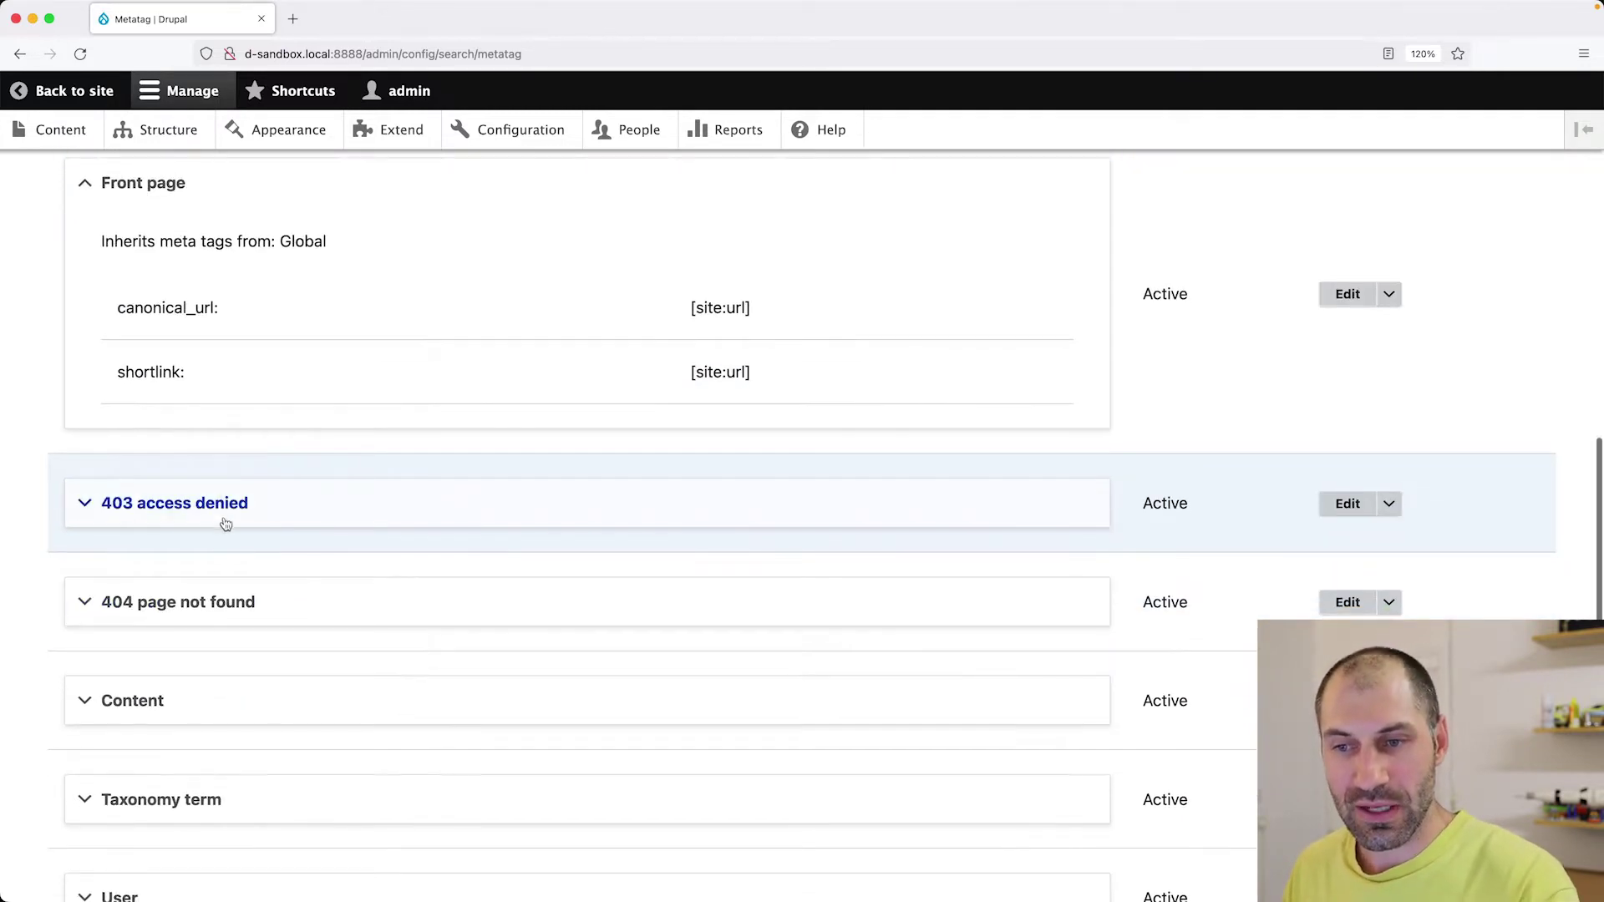
left_click(225, 518)
Expand the 404, Content, Taxonomy term and User defaults, then scroll back to the top
scroll(222, 648, "down", 4)
left_click(222, 707)
scroll(215, 705, "down", 5)
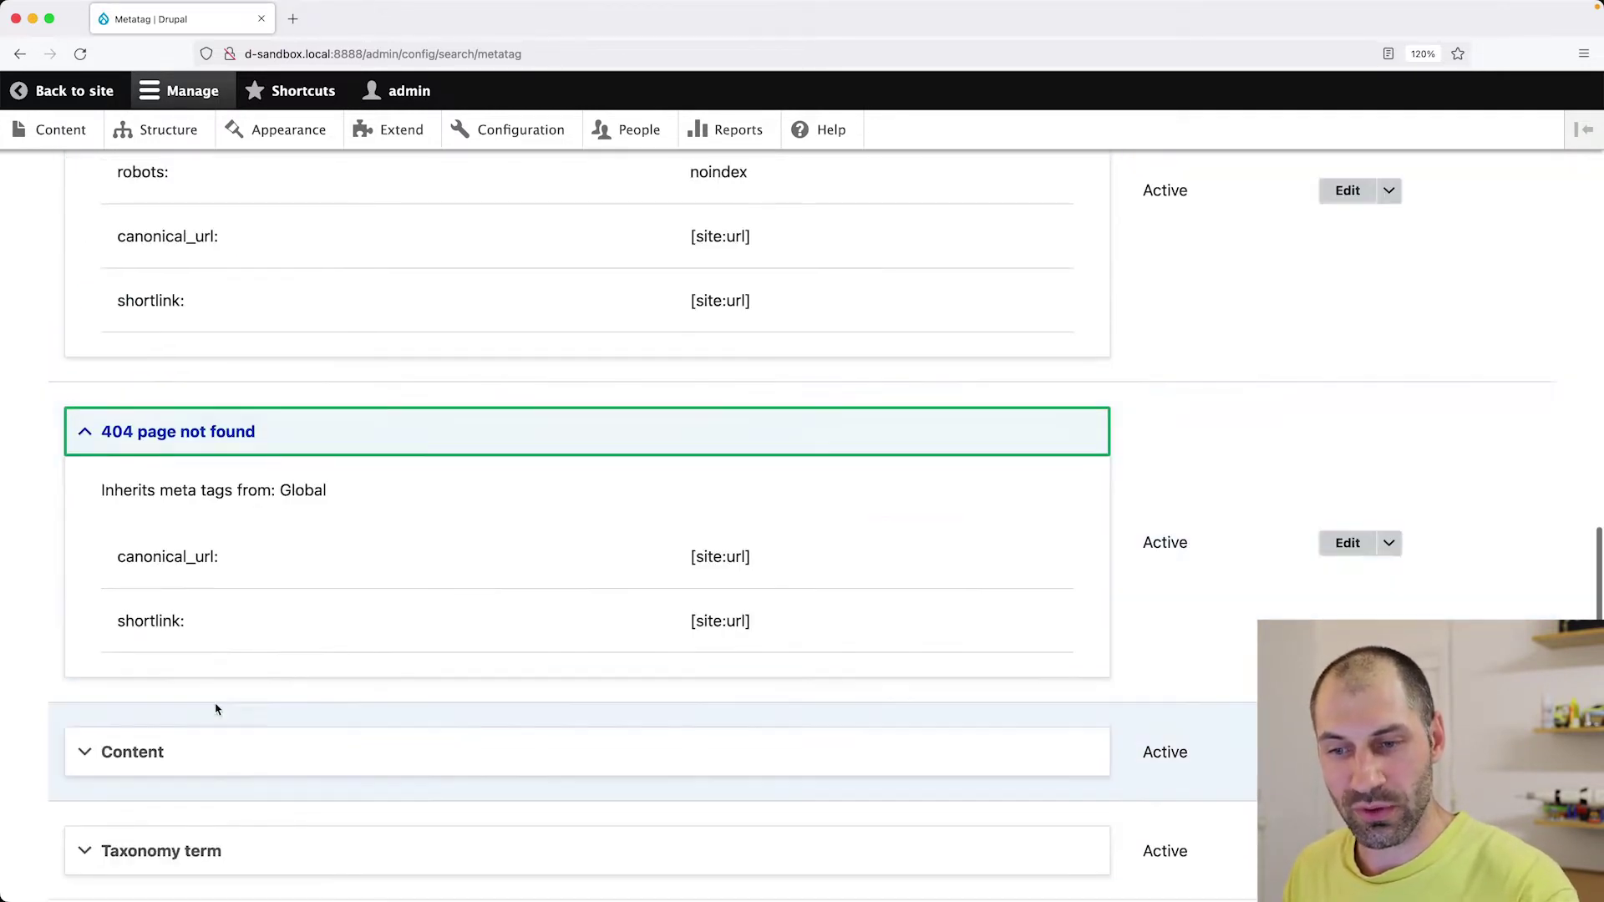
left_click(179, 759)
scroll(178, 744, "down", 5)
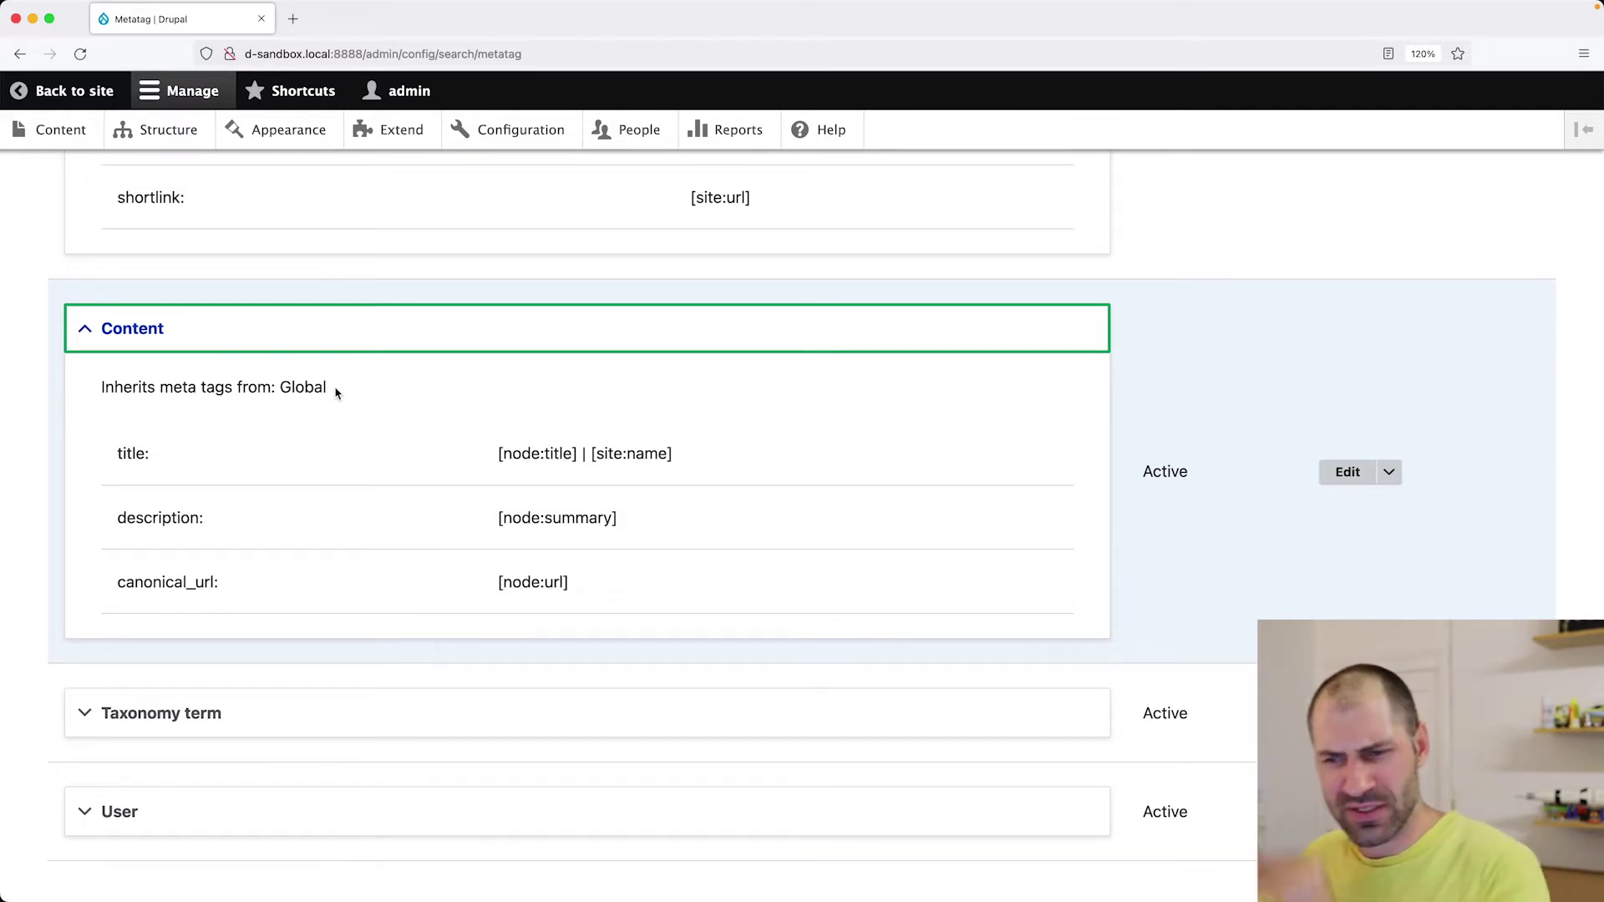
left_click(208, 712)
scroll(225, 712, "down", 5)
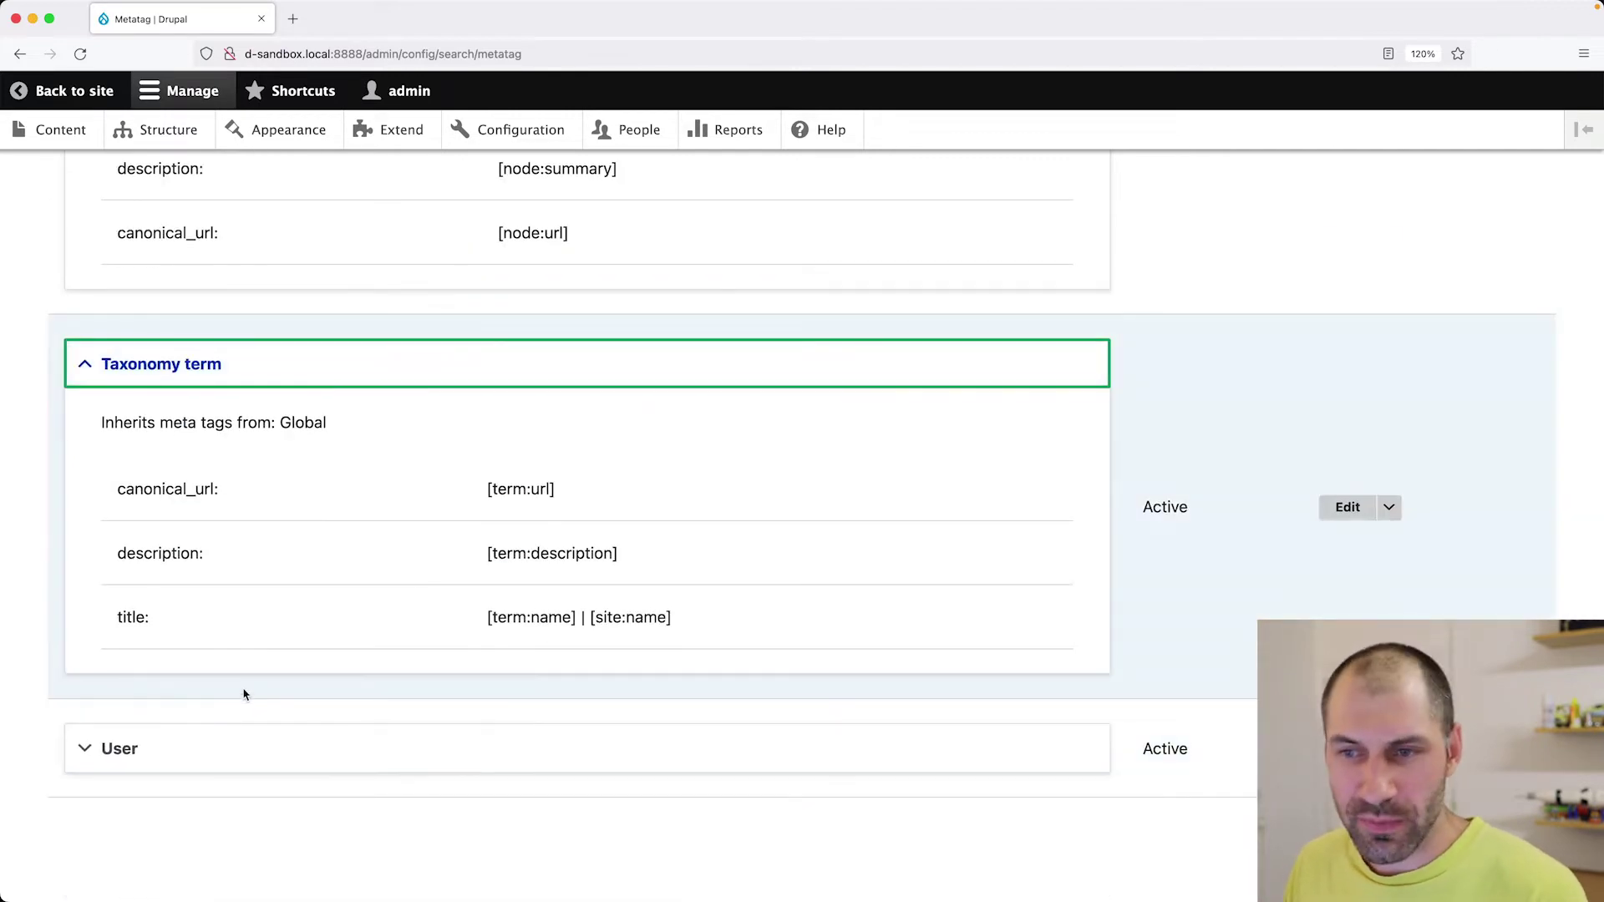
left_click(201, 729)
scroll(263, 752, "down", 3)
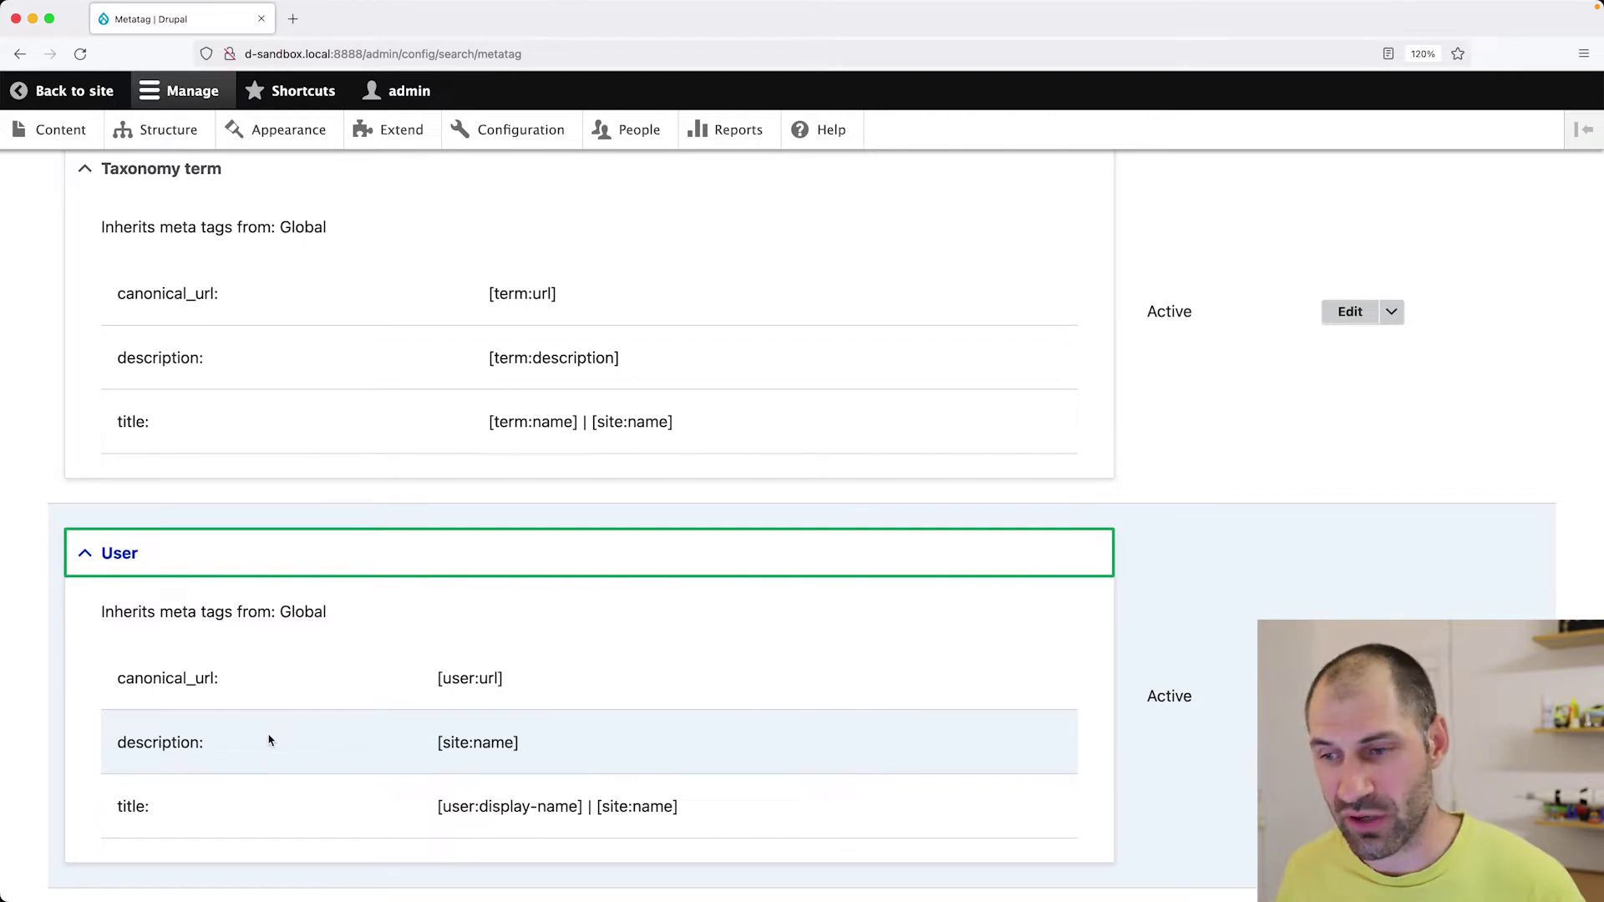
scroll(178, 608, "up", 20)
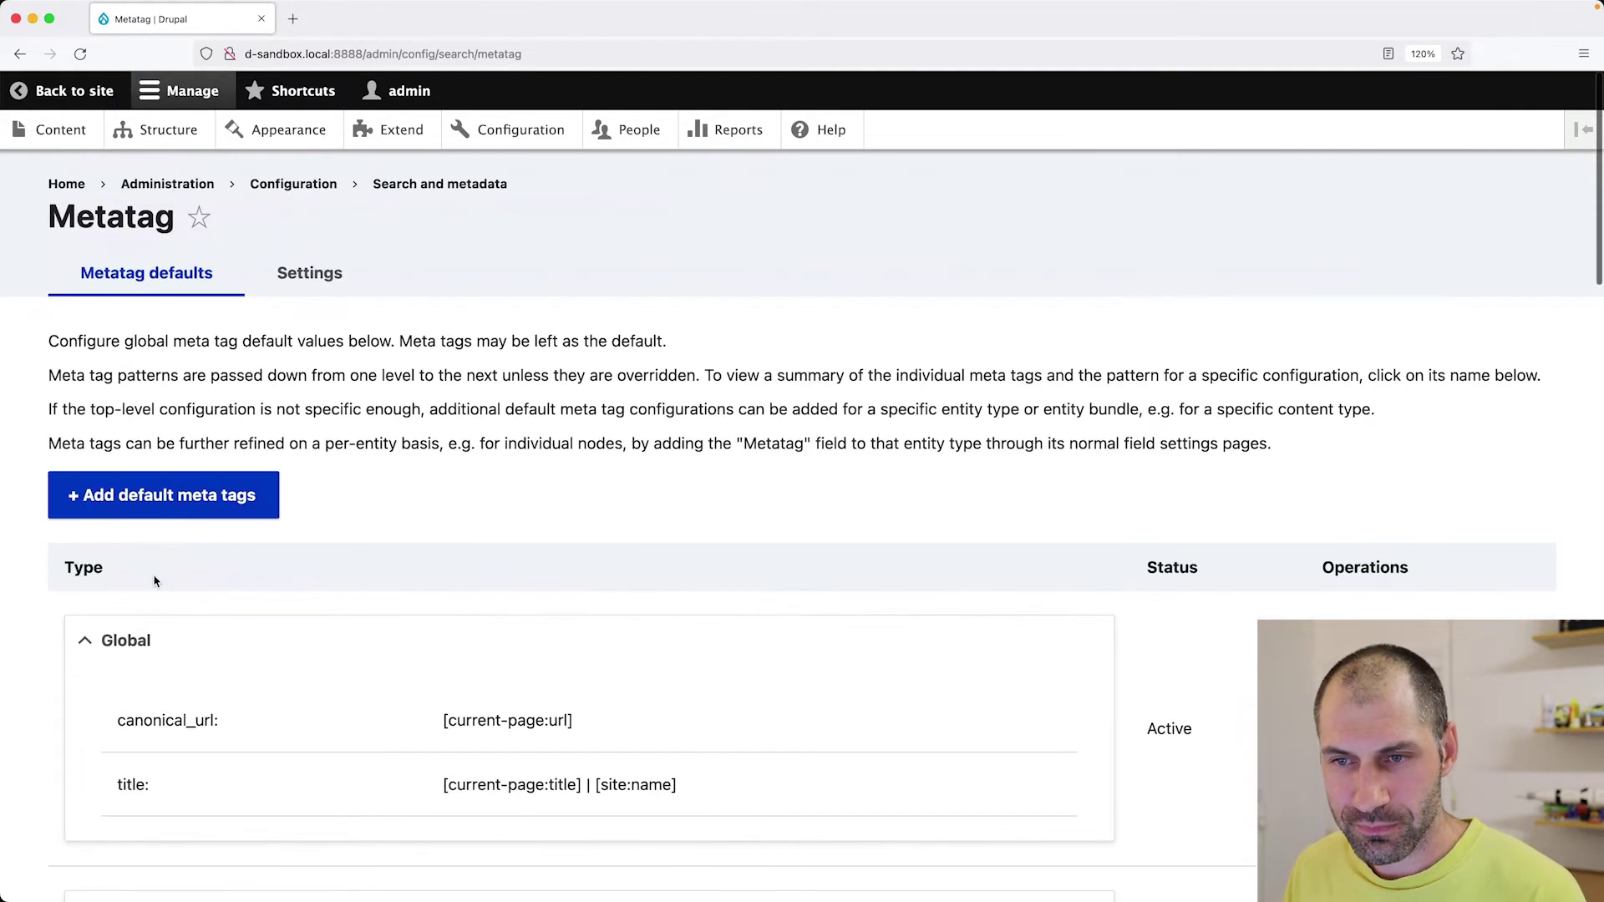
Add a default meta tags configuration of type Article and save it
left_click(240, 497)
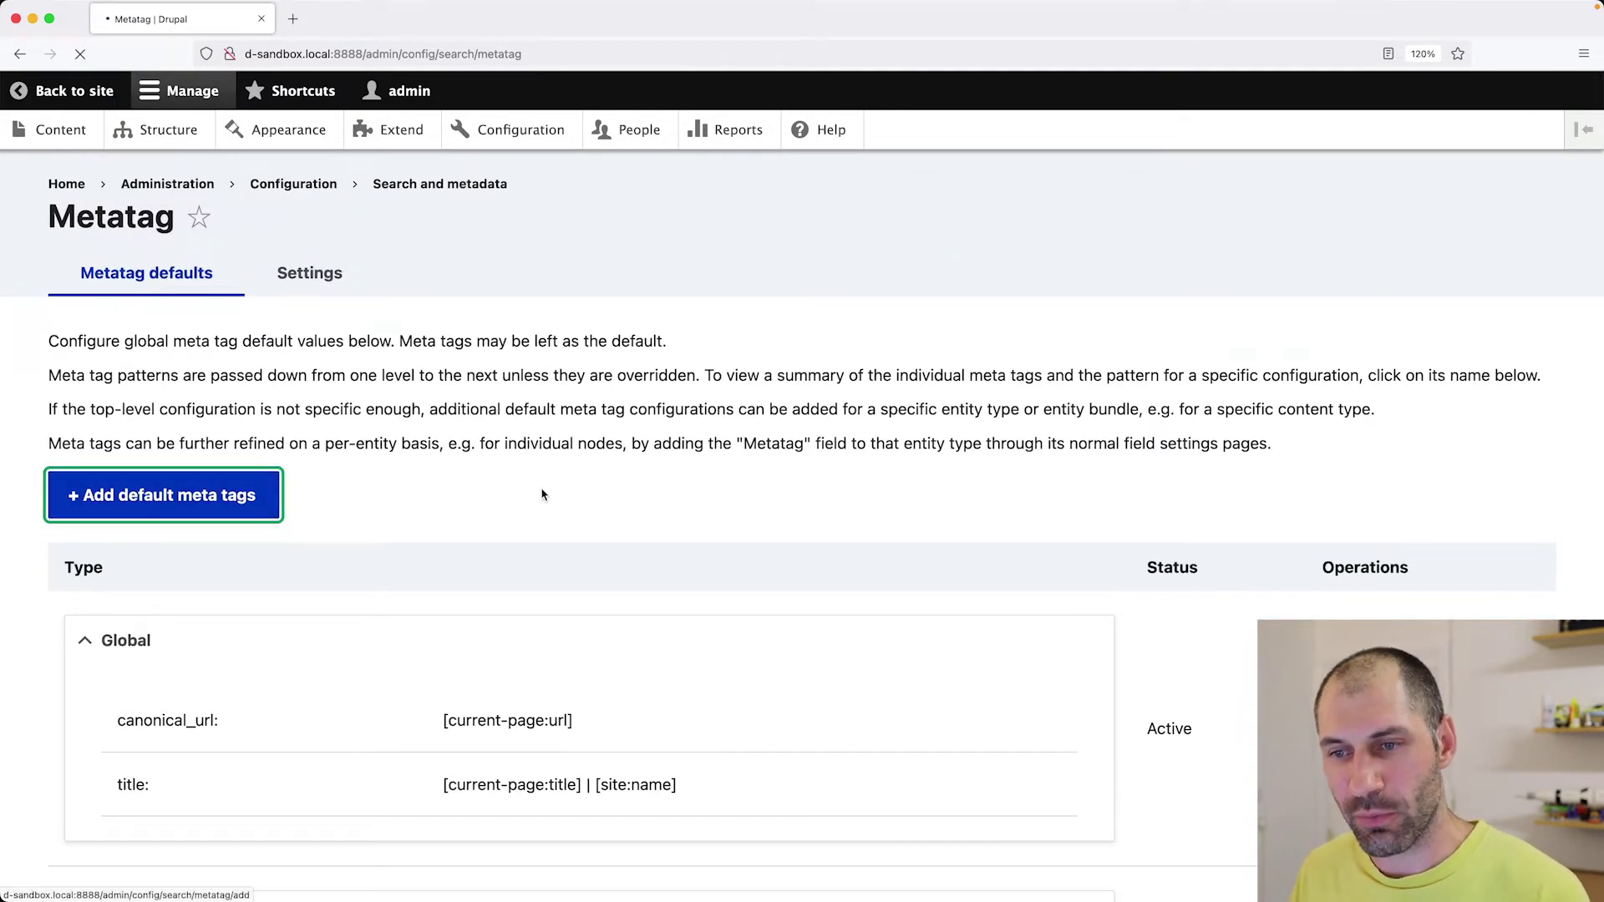
scroll(334, 510, "down", 3)
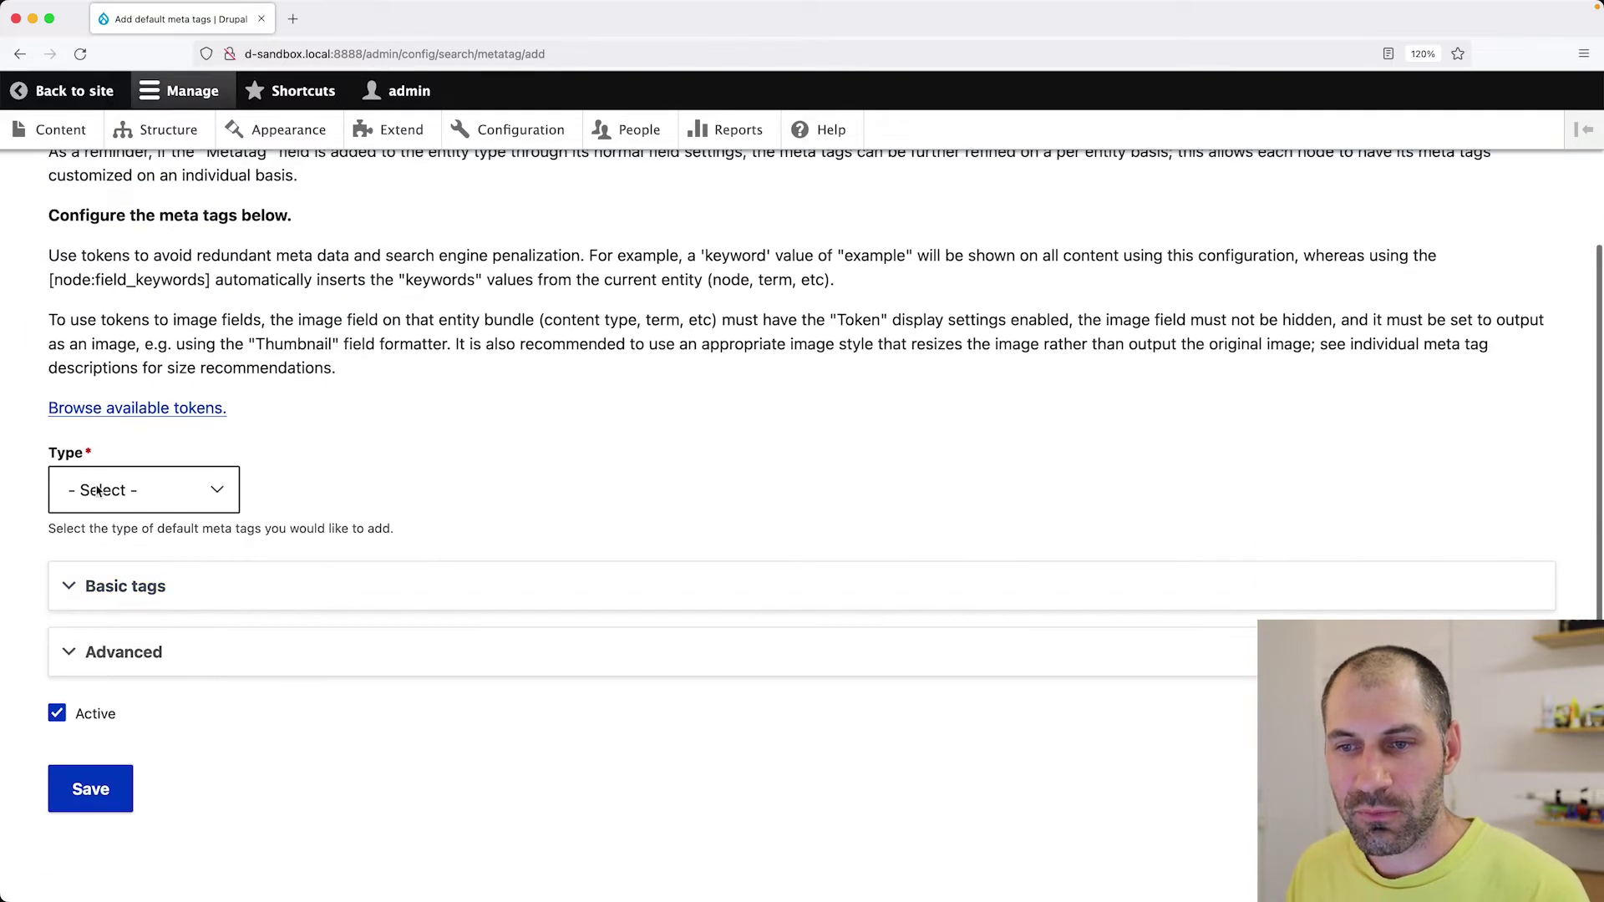
left_click(134, 493)
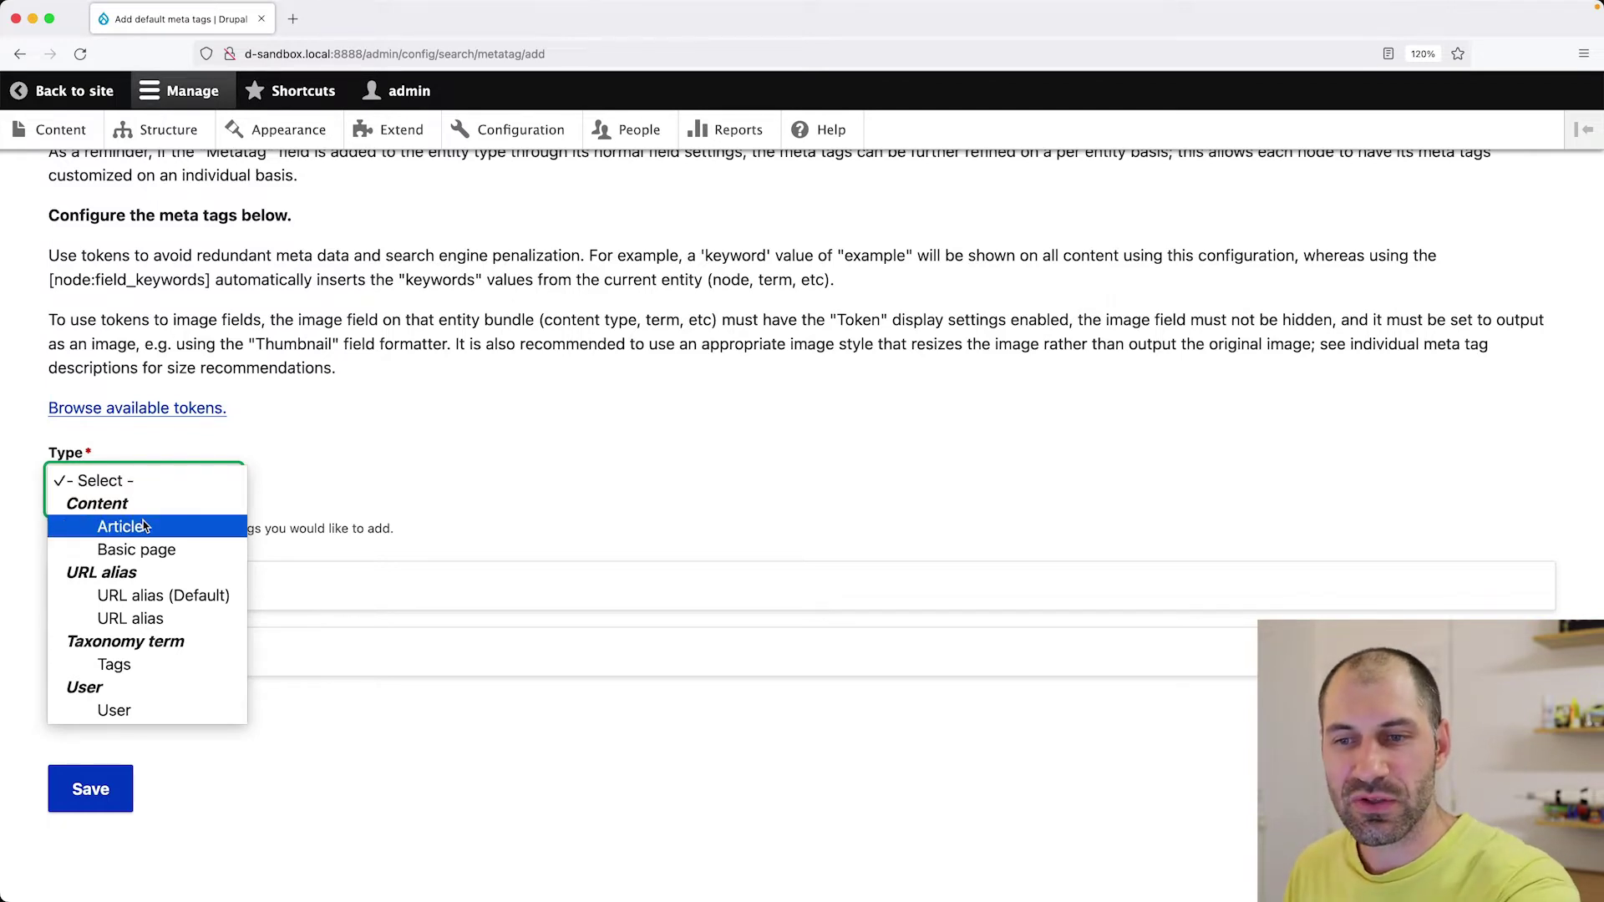
left_click(143, 526)
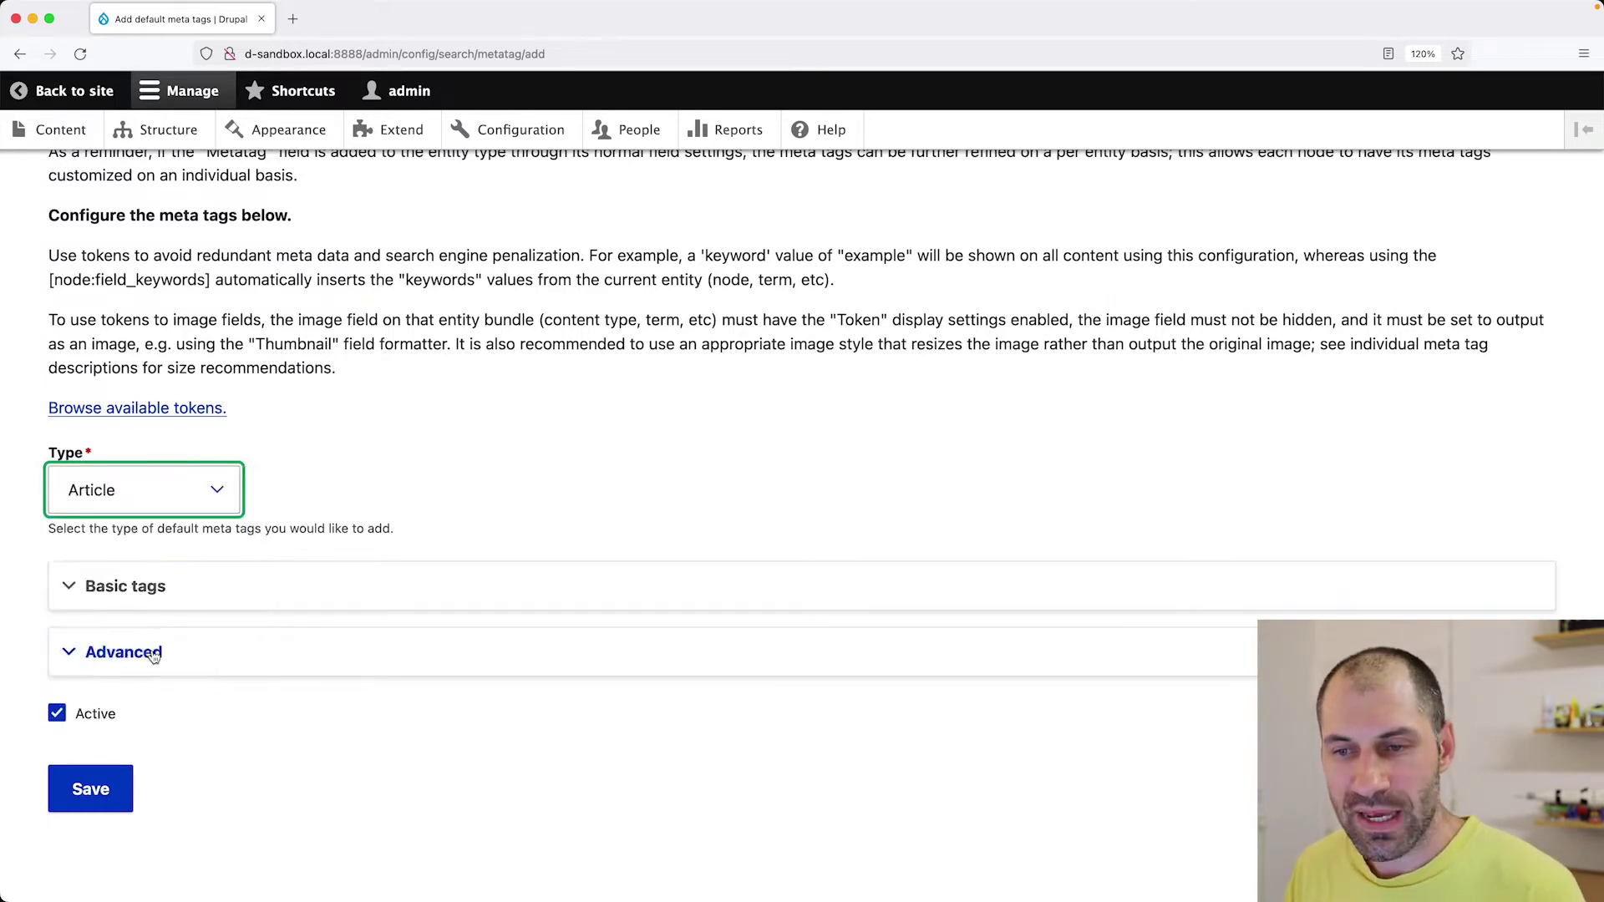
left_click(78, 806)
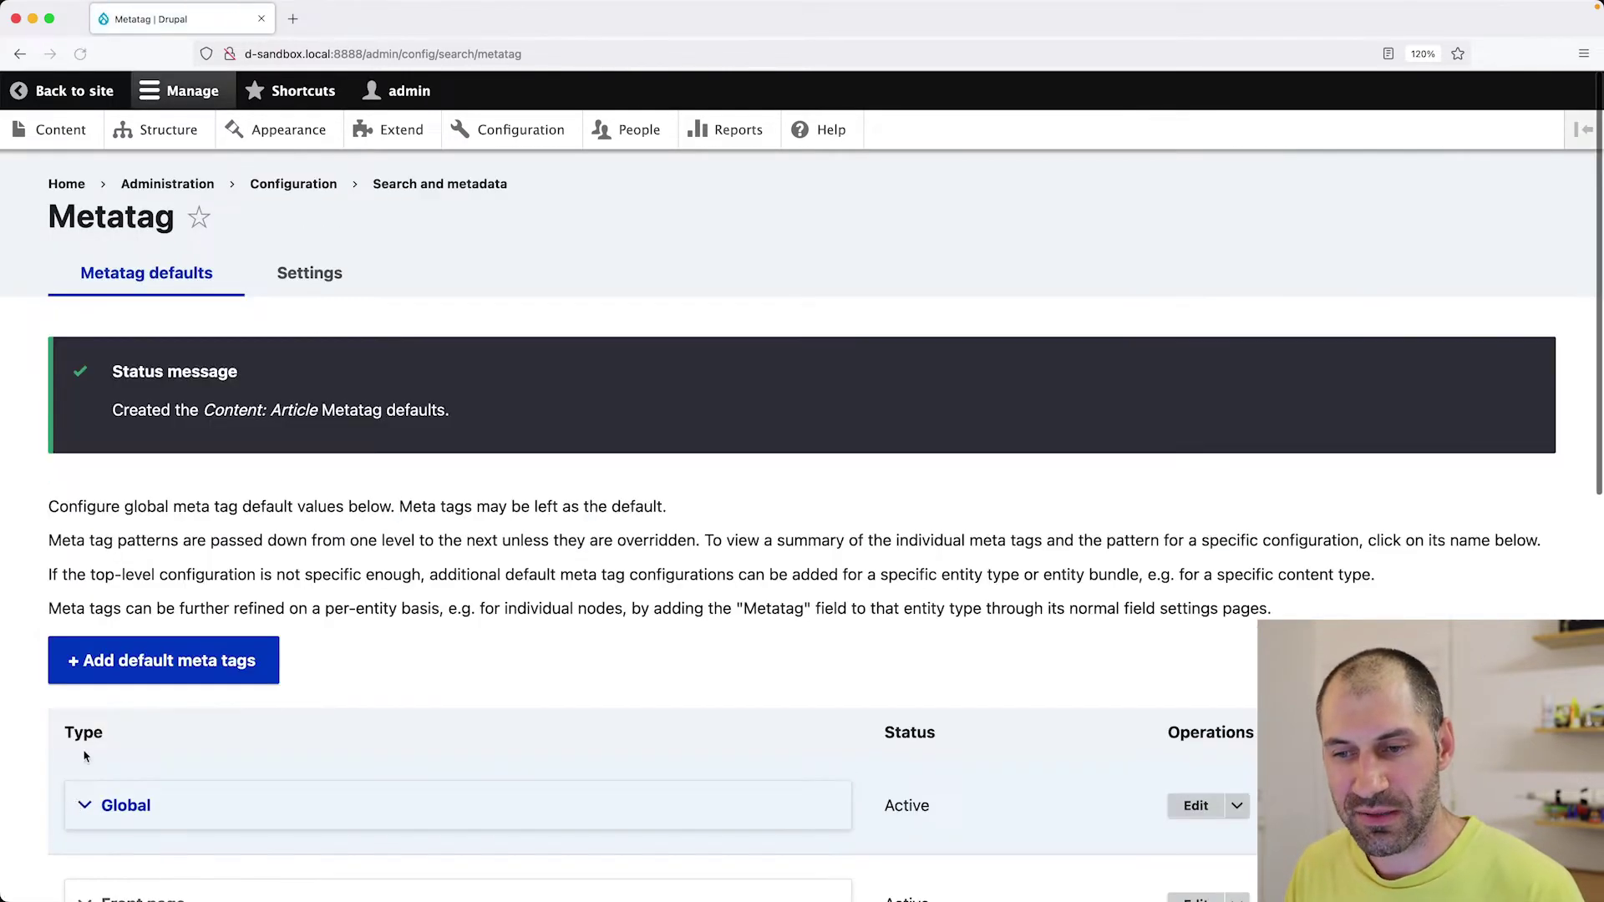
scroll(79, 739, "down", 4)
scroll(79, 739, "down", 5)
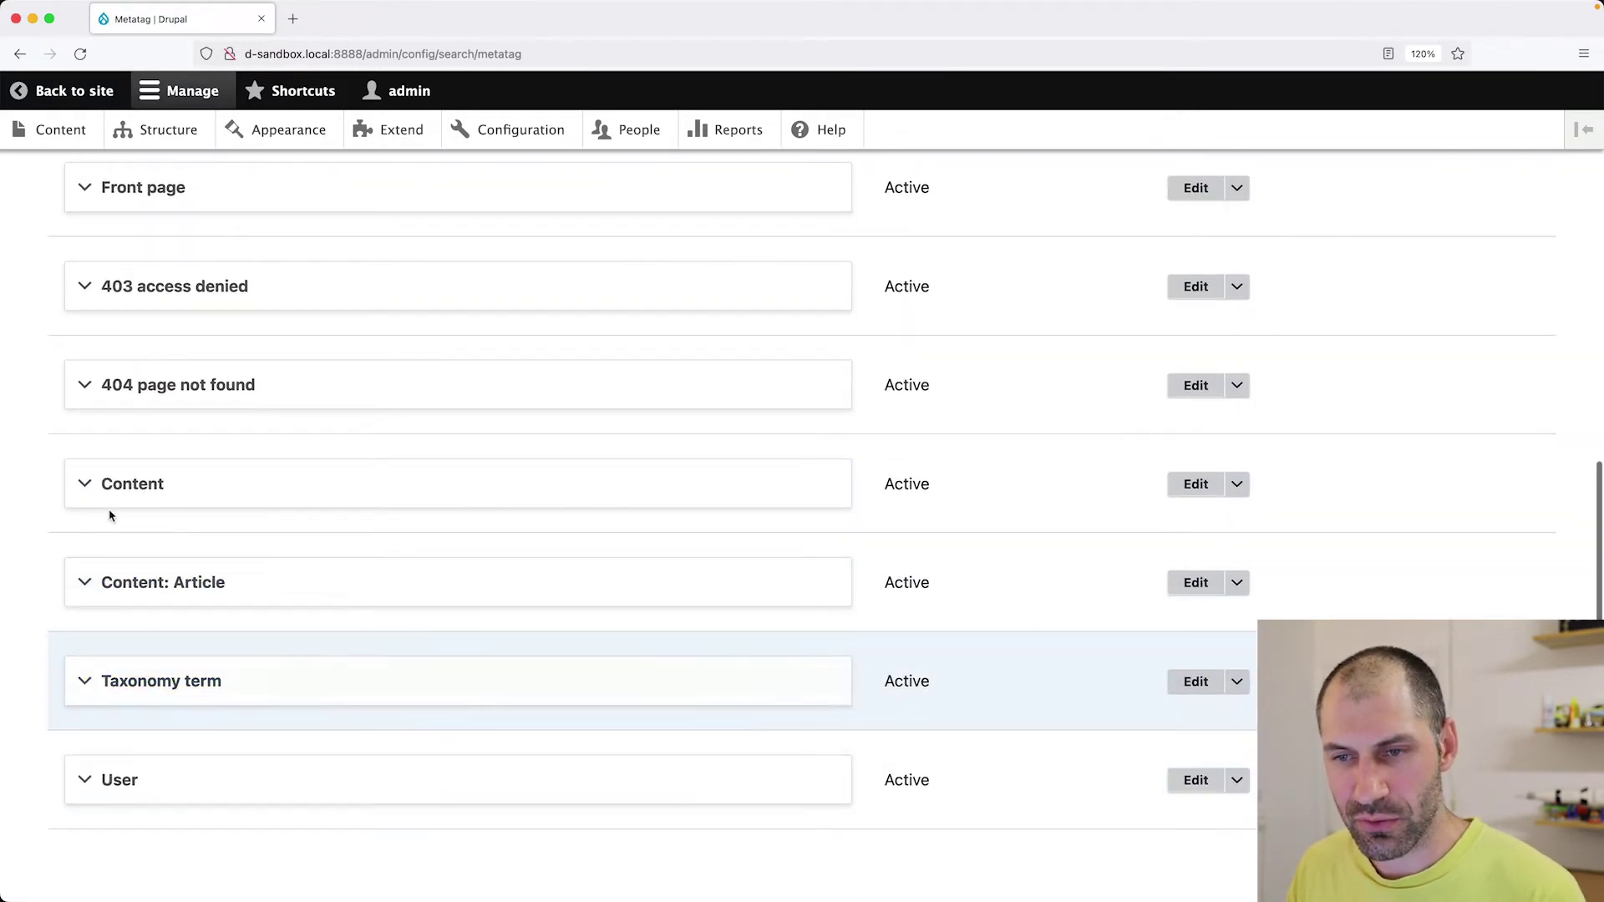
Expand the Content: Article defaults and highlight its inheritance from Global, Content
left_click(148, 583)
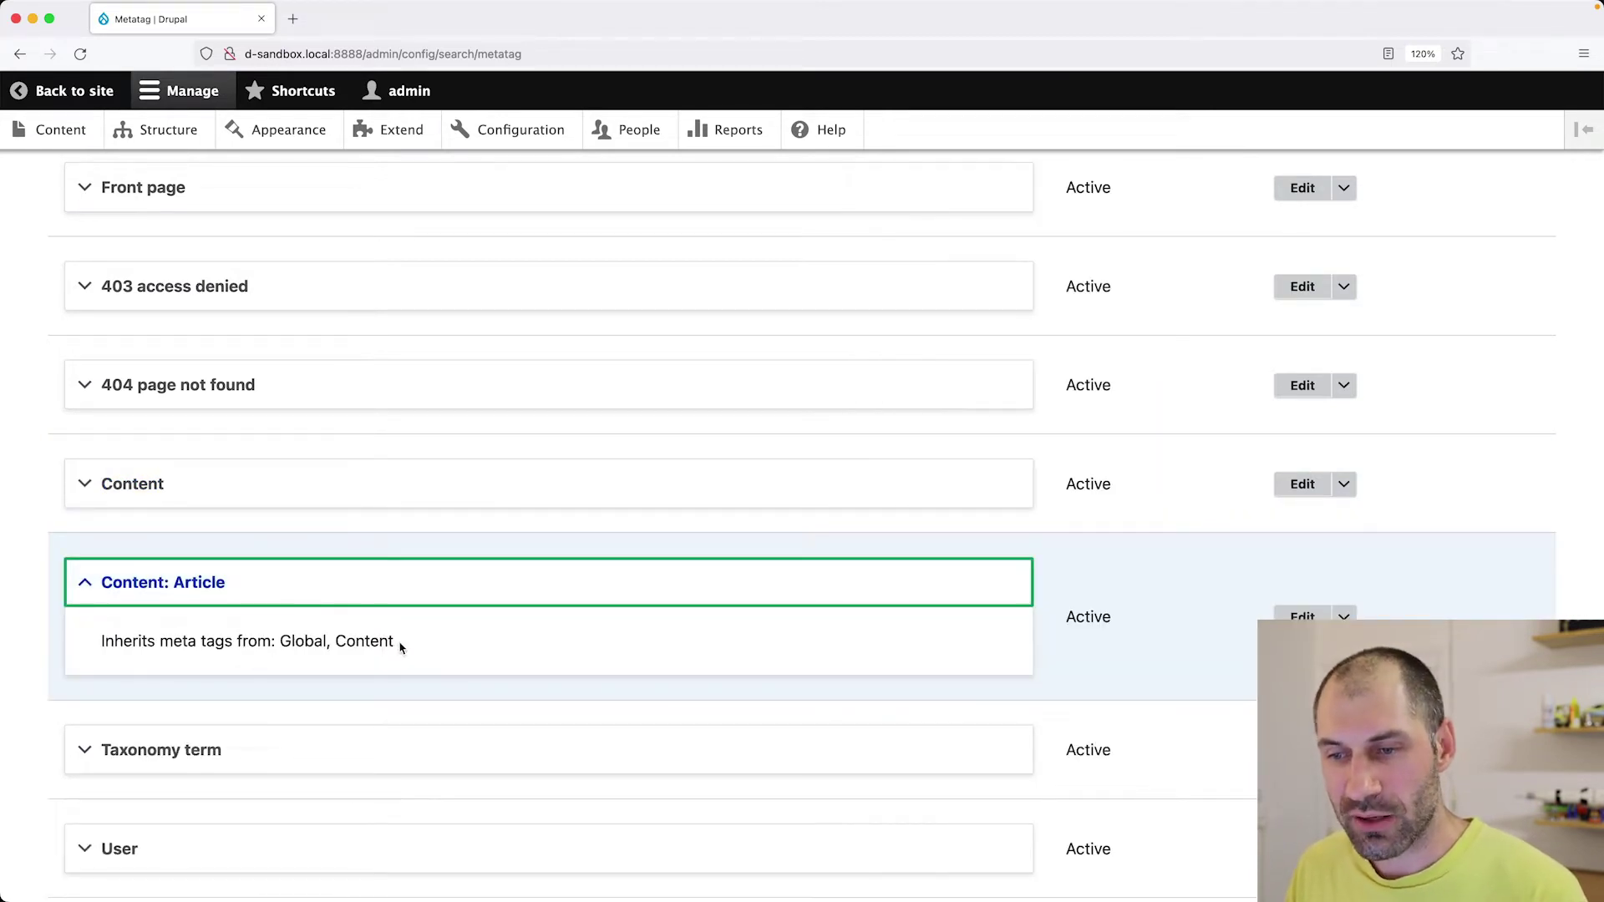
left_click_drag(399, 647, 272, 645)
left_click(292, 643)
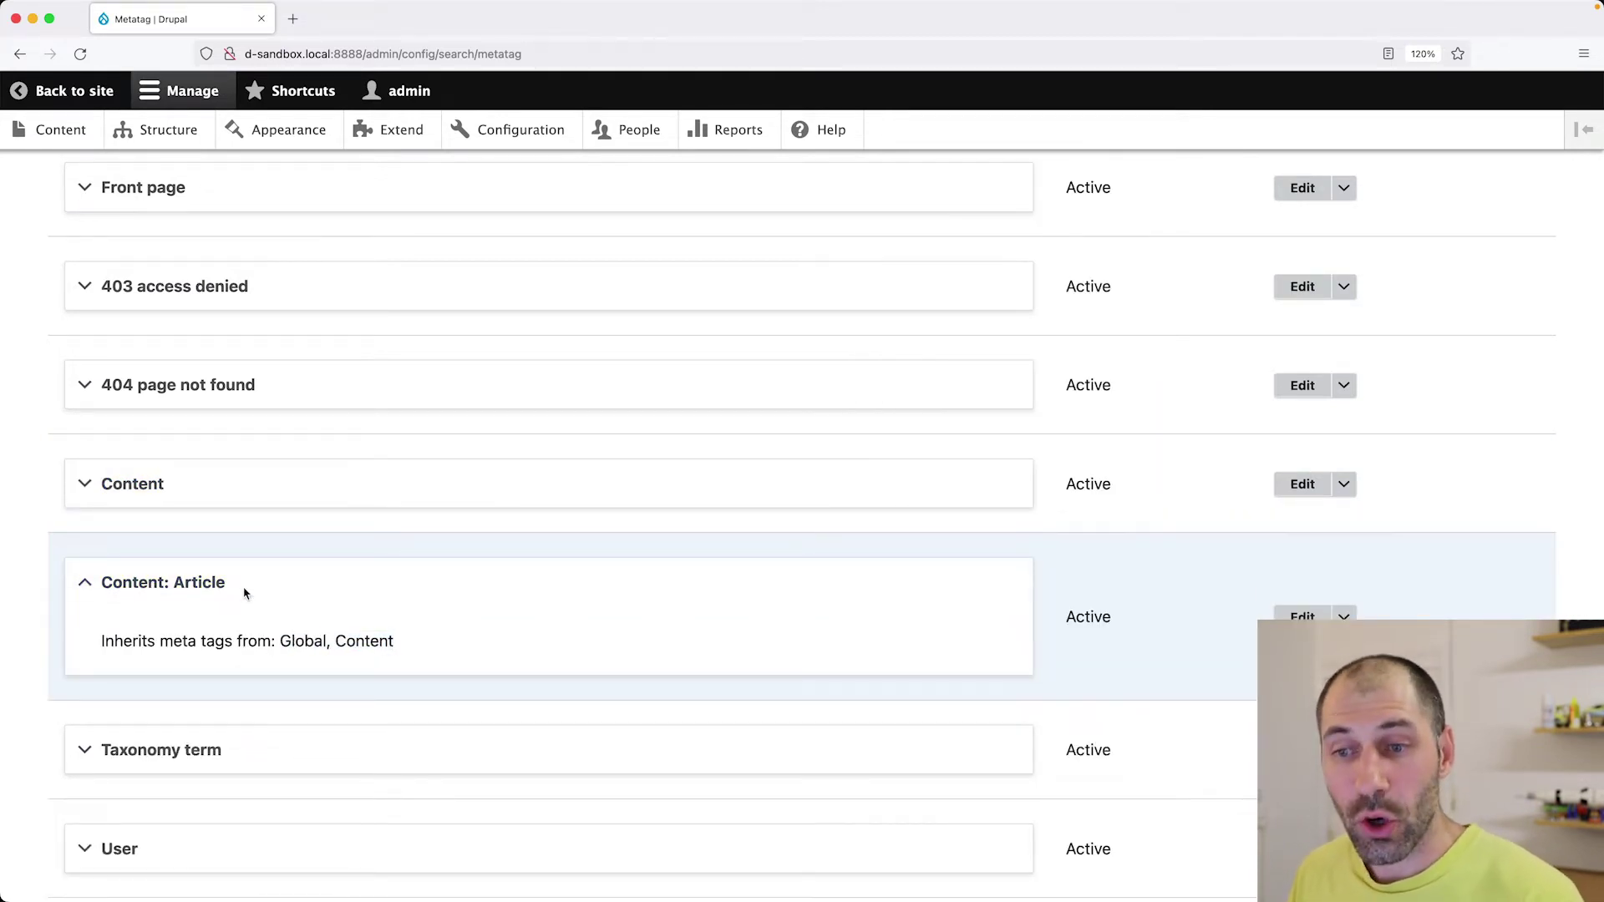
scroll(223, 573, "up", 7)
Expand Global and Content defaults for comparison, then open Content: Article for editing
left_click(221, 660)
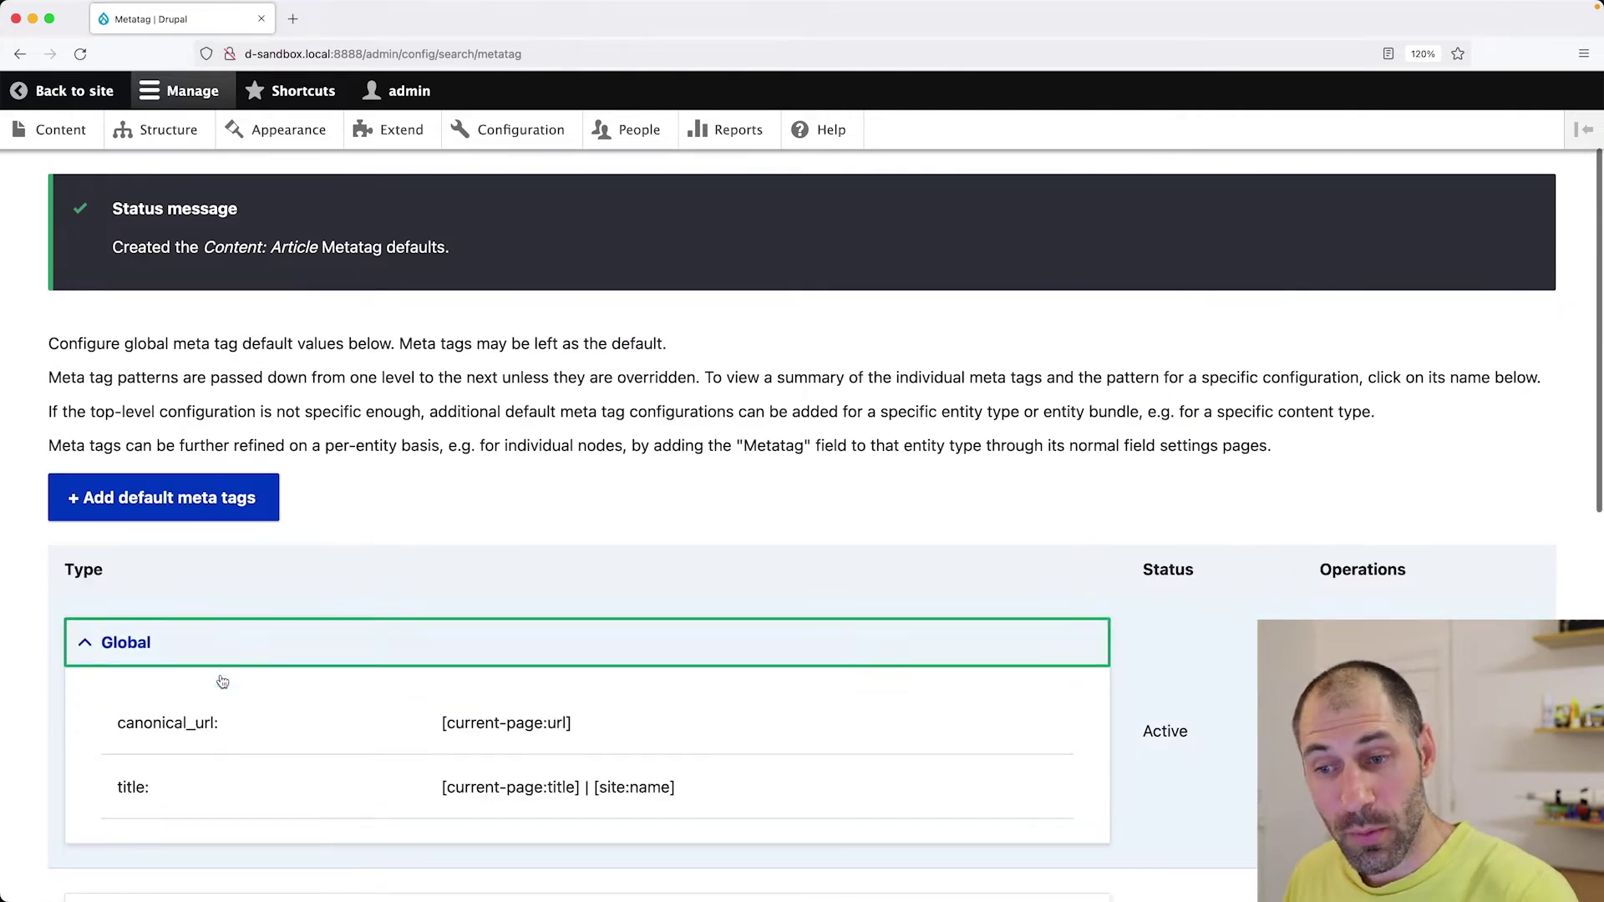
scroll(222, 681, "down", 8)
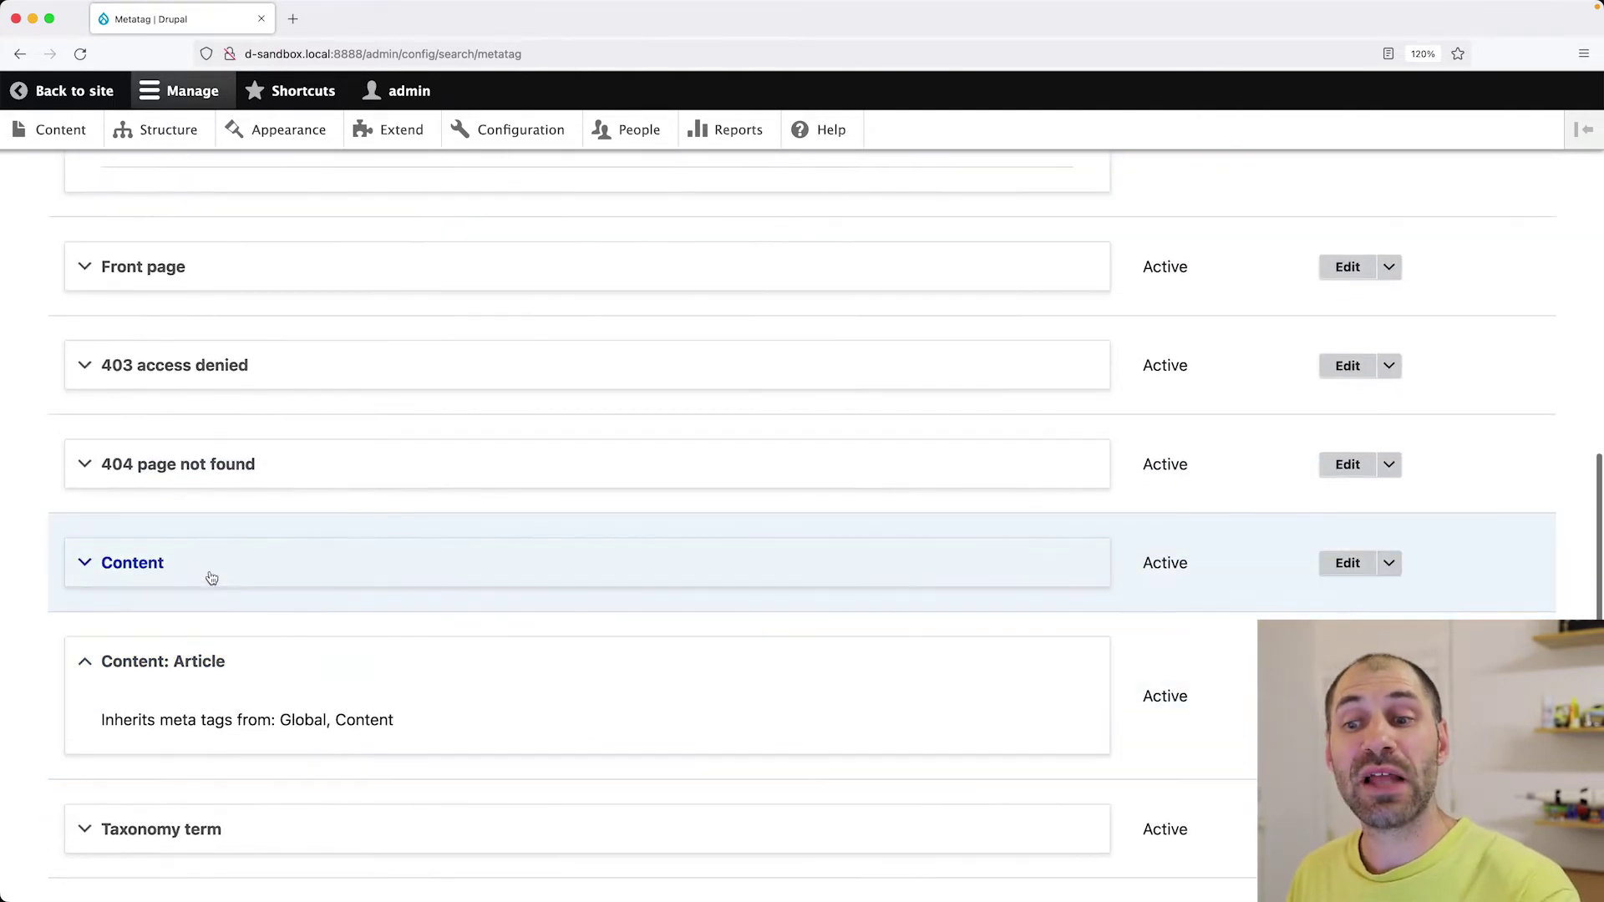
left_click(212, 575)
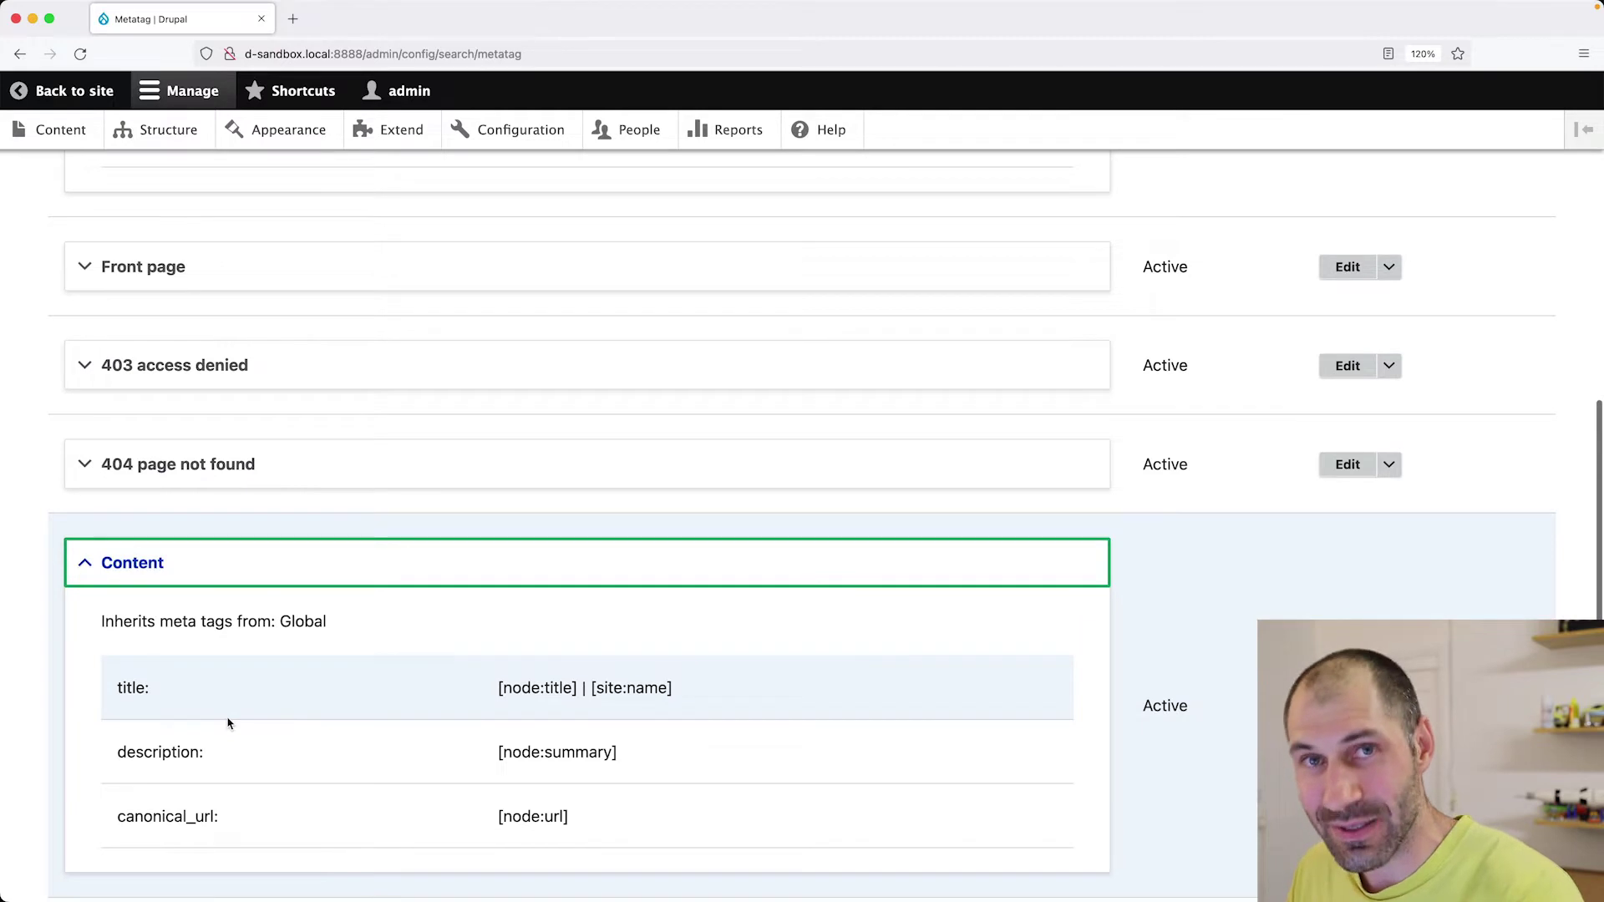
scroll(228, 722, "down", 3)
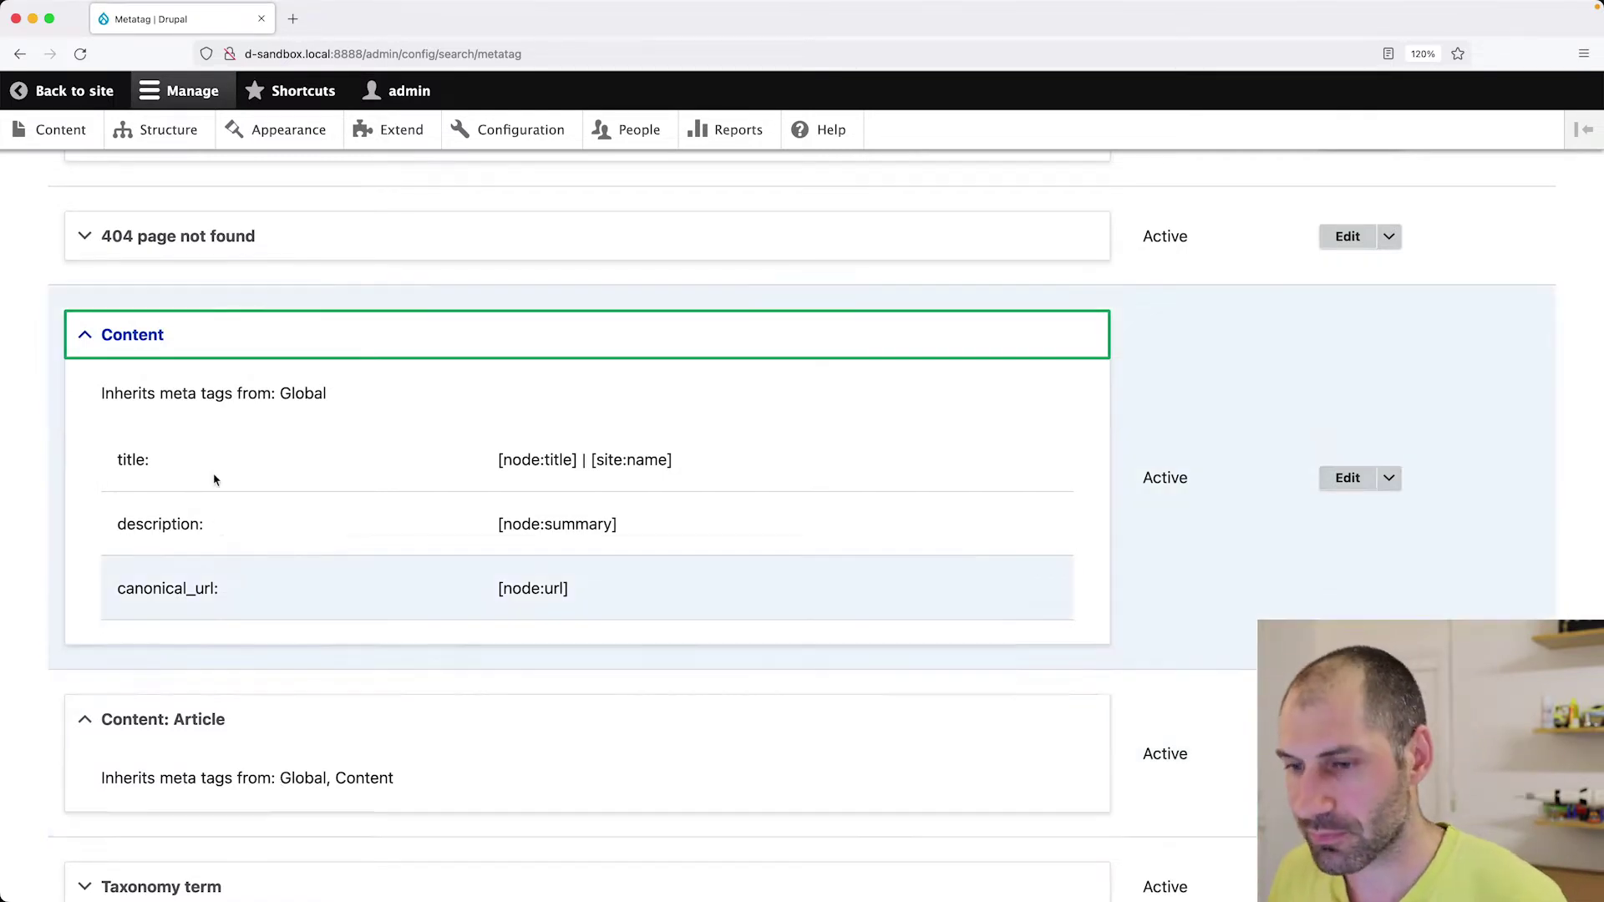
scroll(515, 593, "down", 2)
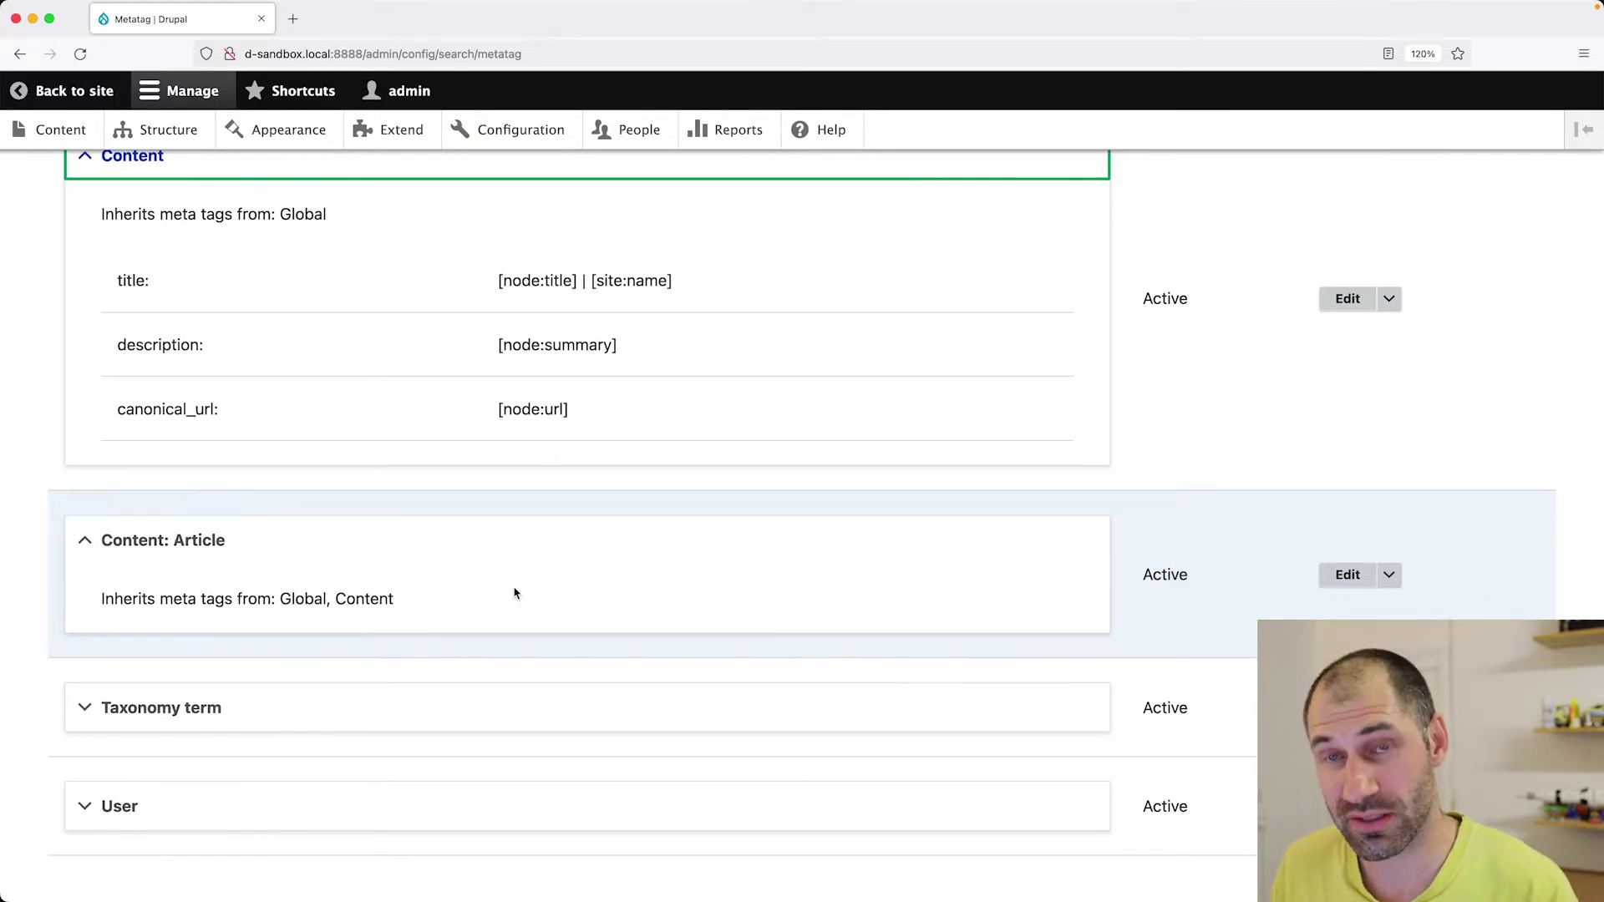
left_click(1347, 575)
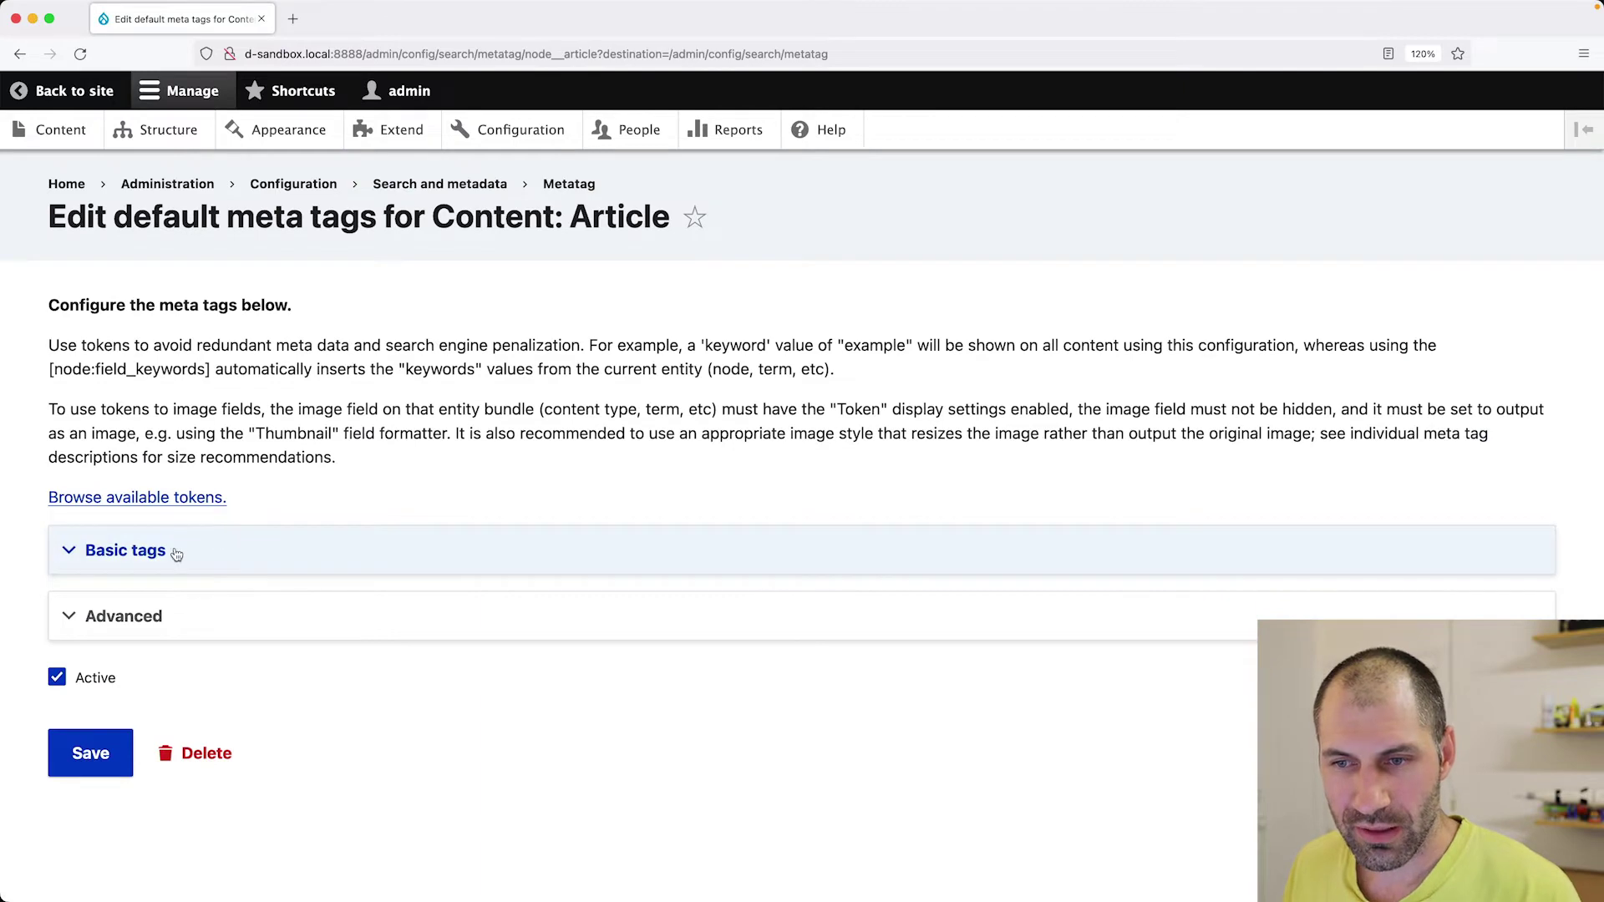
Expand Basic tags, focus the Keywords field, and open Content admin in a new tab
left_click(172, 551)
scroll(188, 568, "down", 3)
scroll(191, 568, "down", 2)
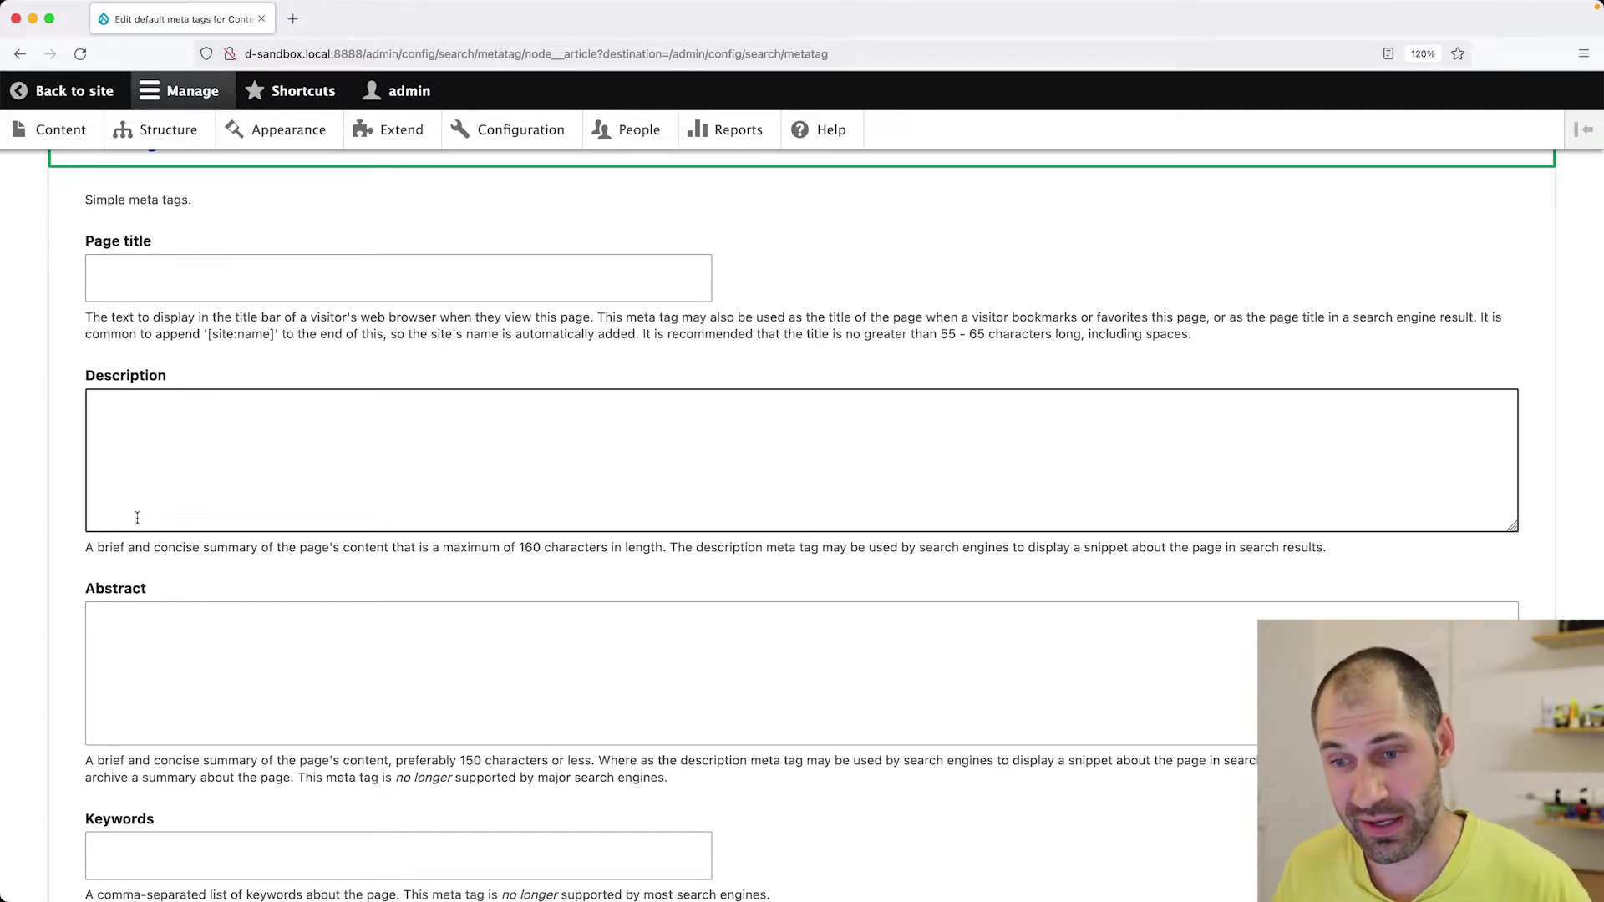
scroll(146, 535, "down", 4)
left_click(165, 575)
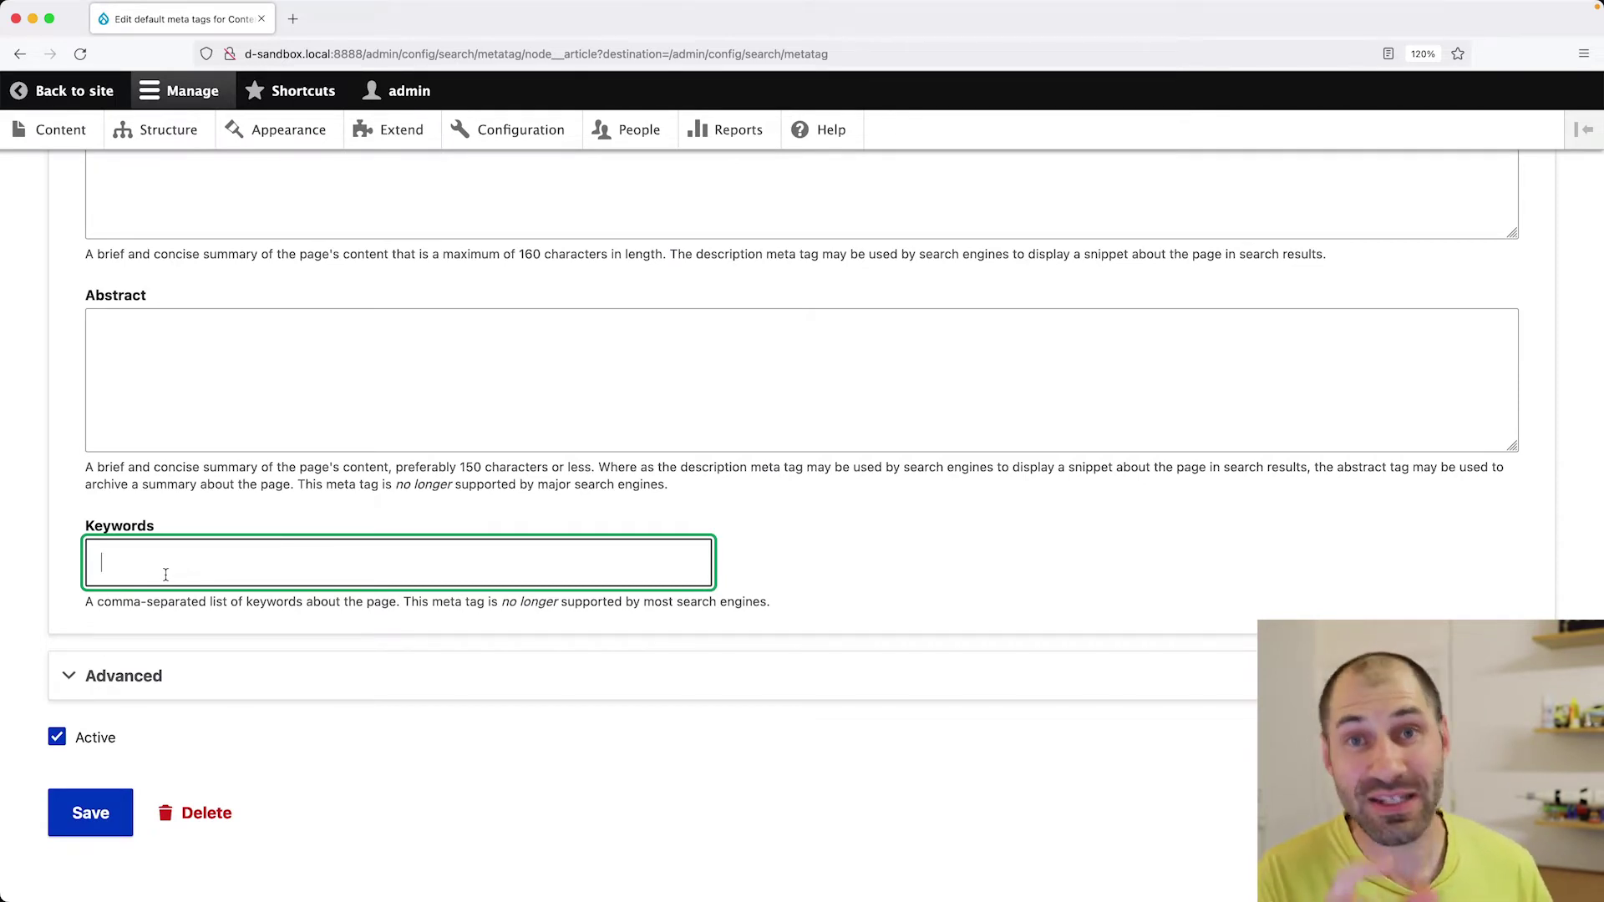
left_click(65, 131, "super")
Start a new Article titled 'Drupal article'
left_click(306, 33)
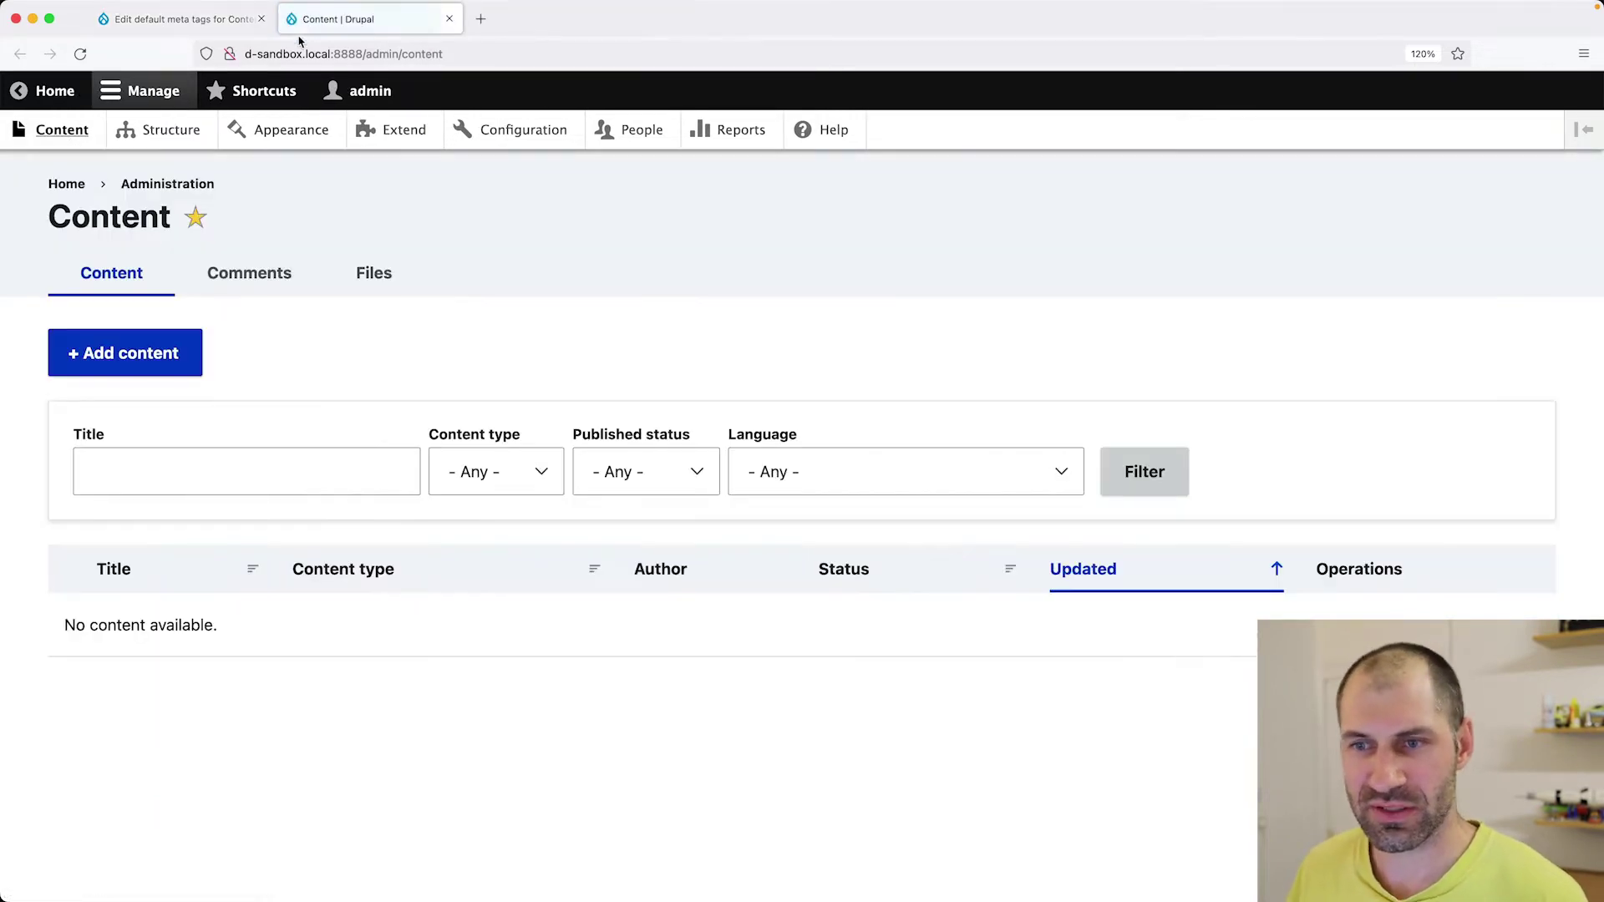
left_click(174, 353)
left_click(142, 321)
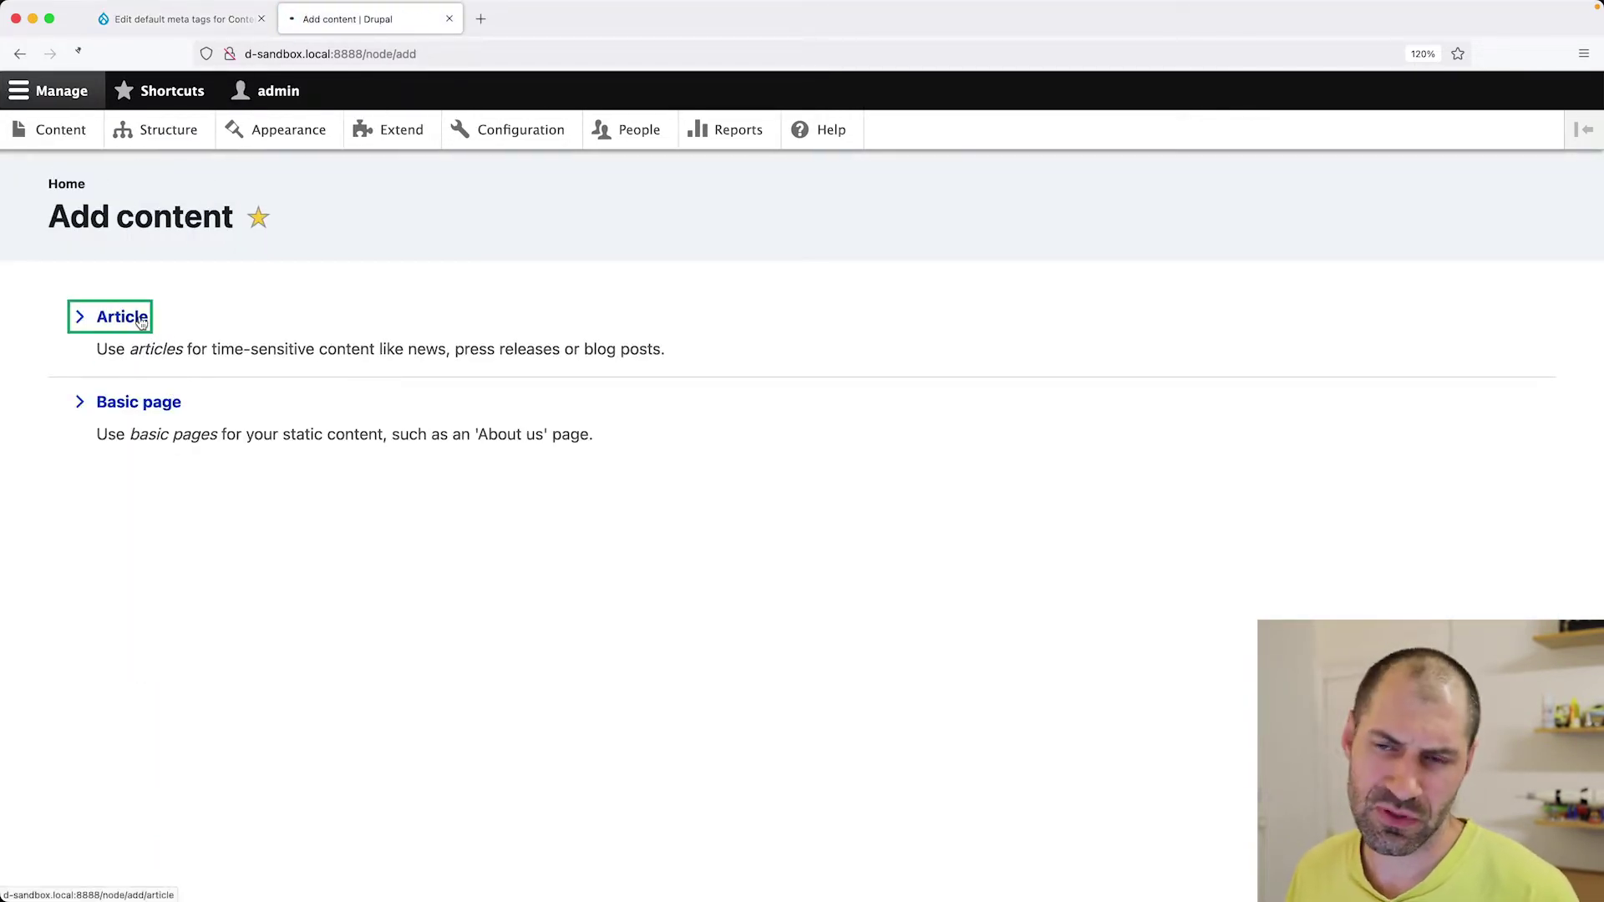
left_click(259, 371)
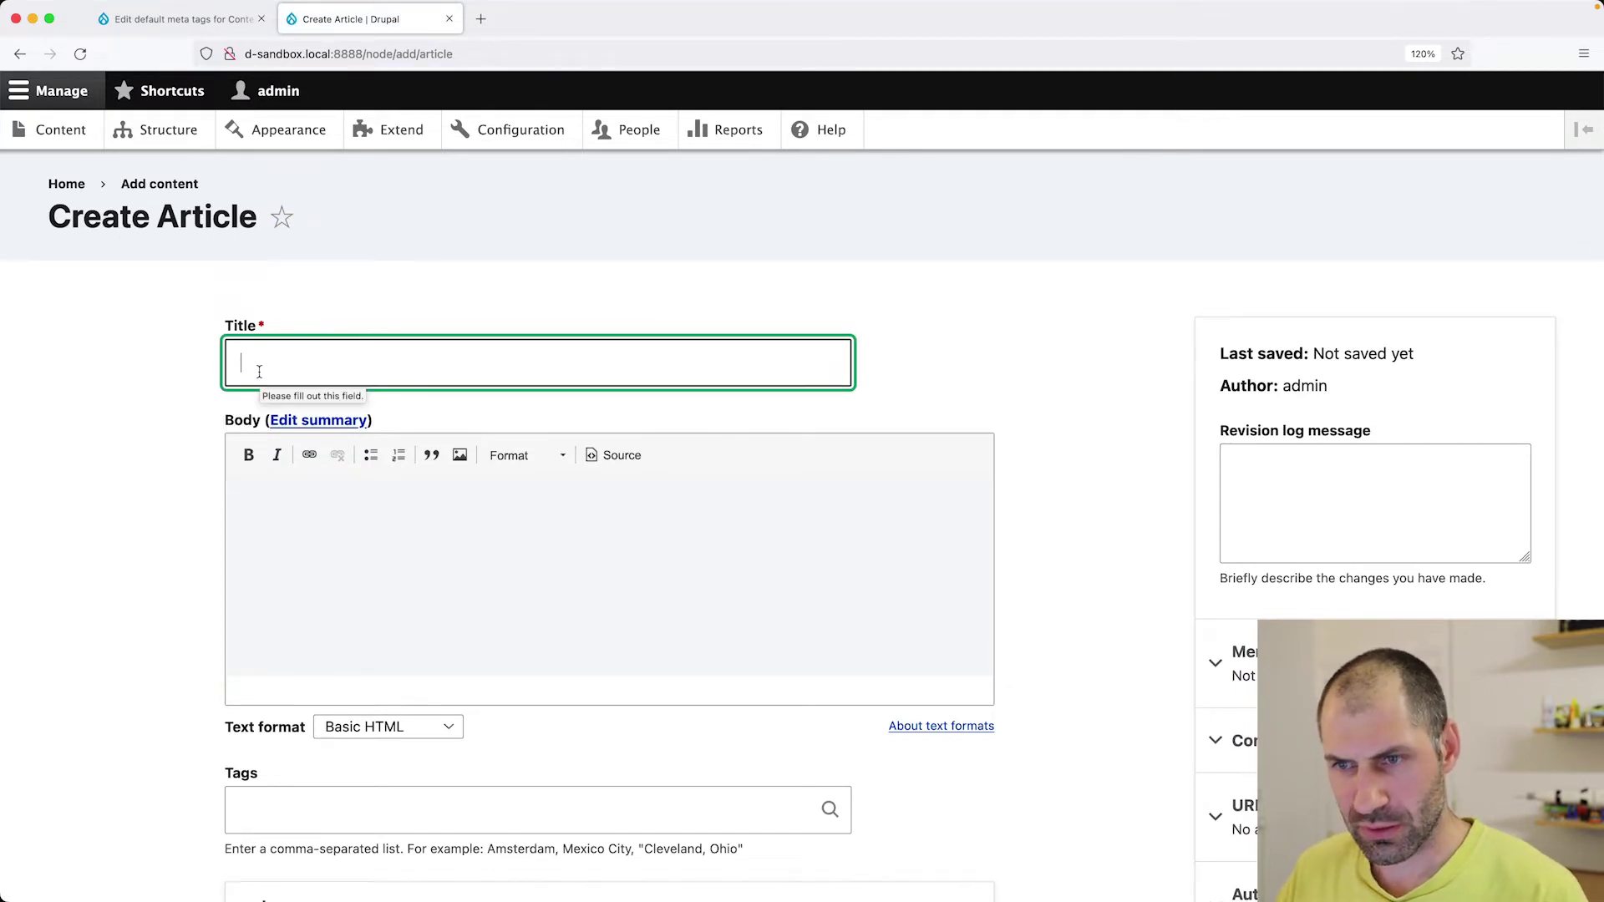
type("Drupal article")
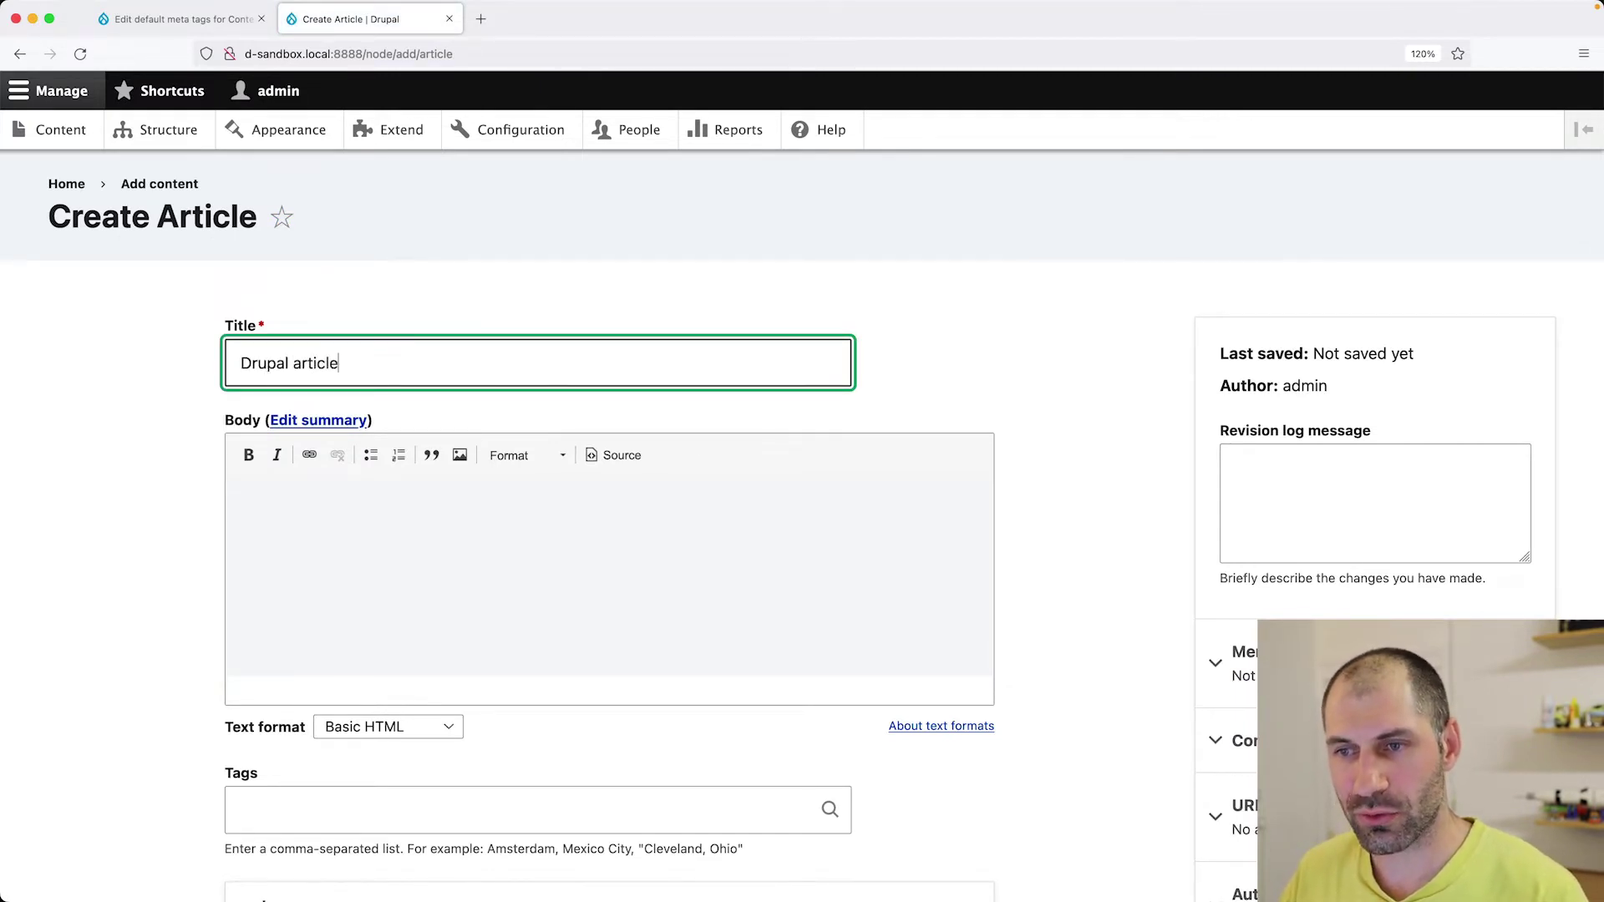
Fill the Body with placeholder text, duplicated by copy and paste
key("Tab")
type("saoeth usnaoehu snthaoesutnhasnoe uhtsnaeuh snatoeuhsntaeho untheuo")
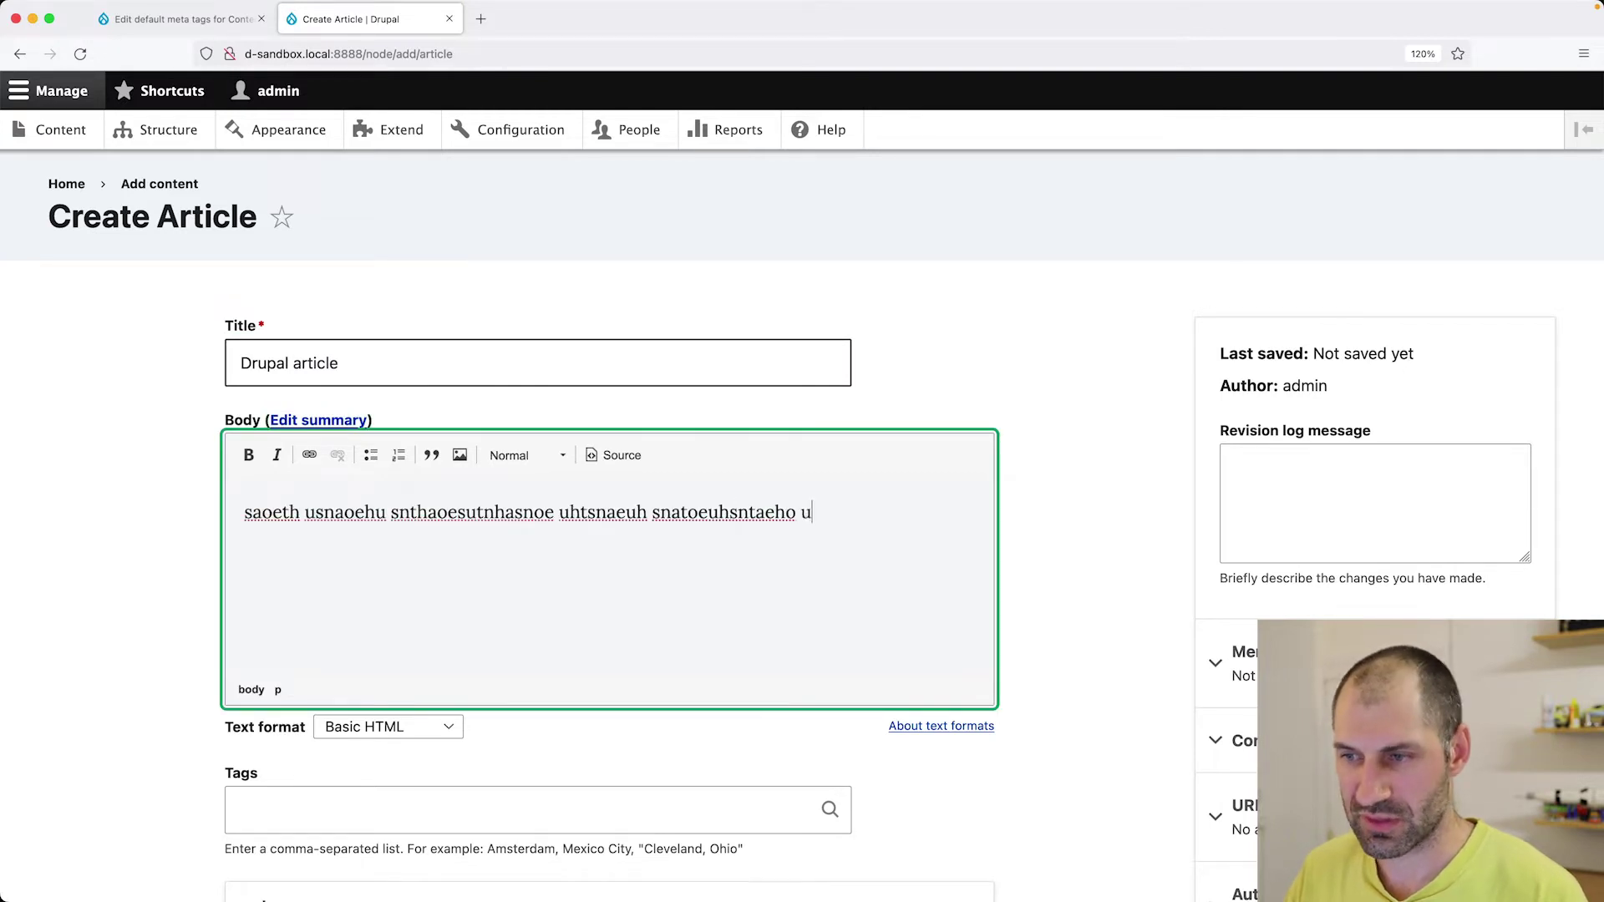
key("super+a")
key("super+c")
key("Right")
key("super+v")
key("super+v")
key("super+v")
key("super+v")
key("super+v")
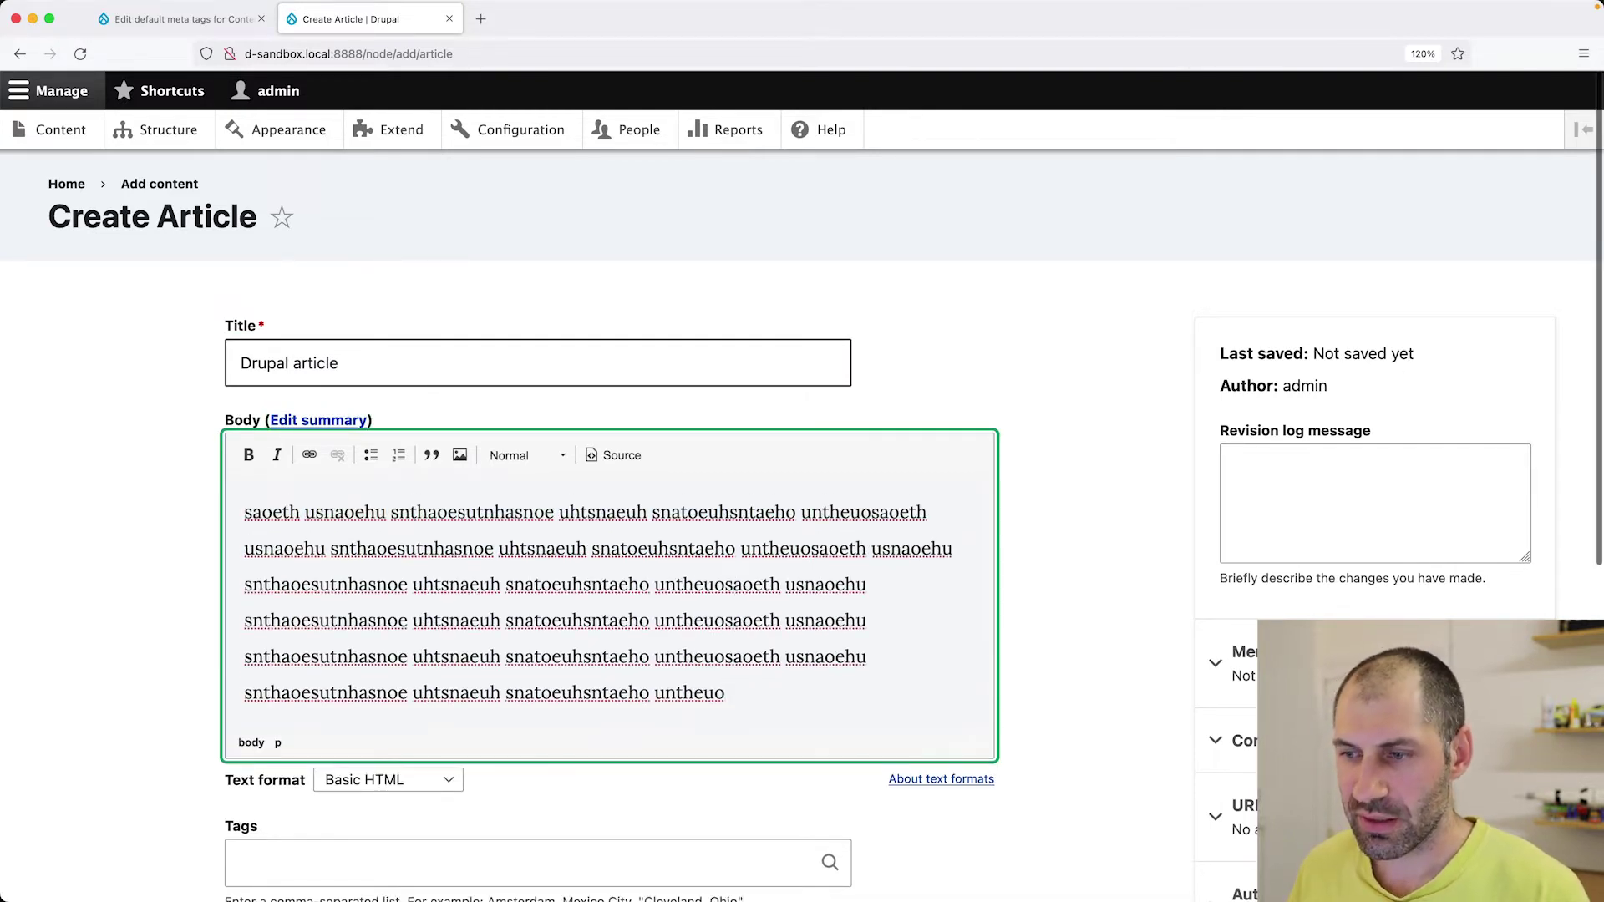
Add the tags Drupal, WordPress, React and save the published article
scroll(368, 731, "down", 2)
left_click(369, 731)
type("Dr")
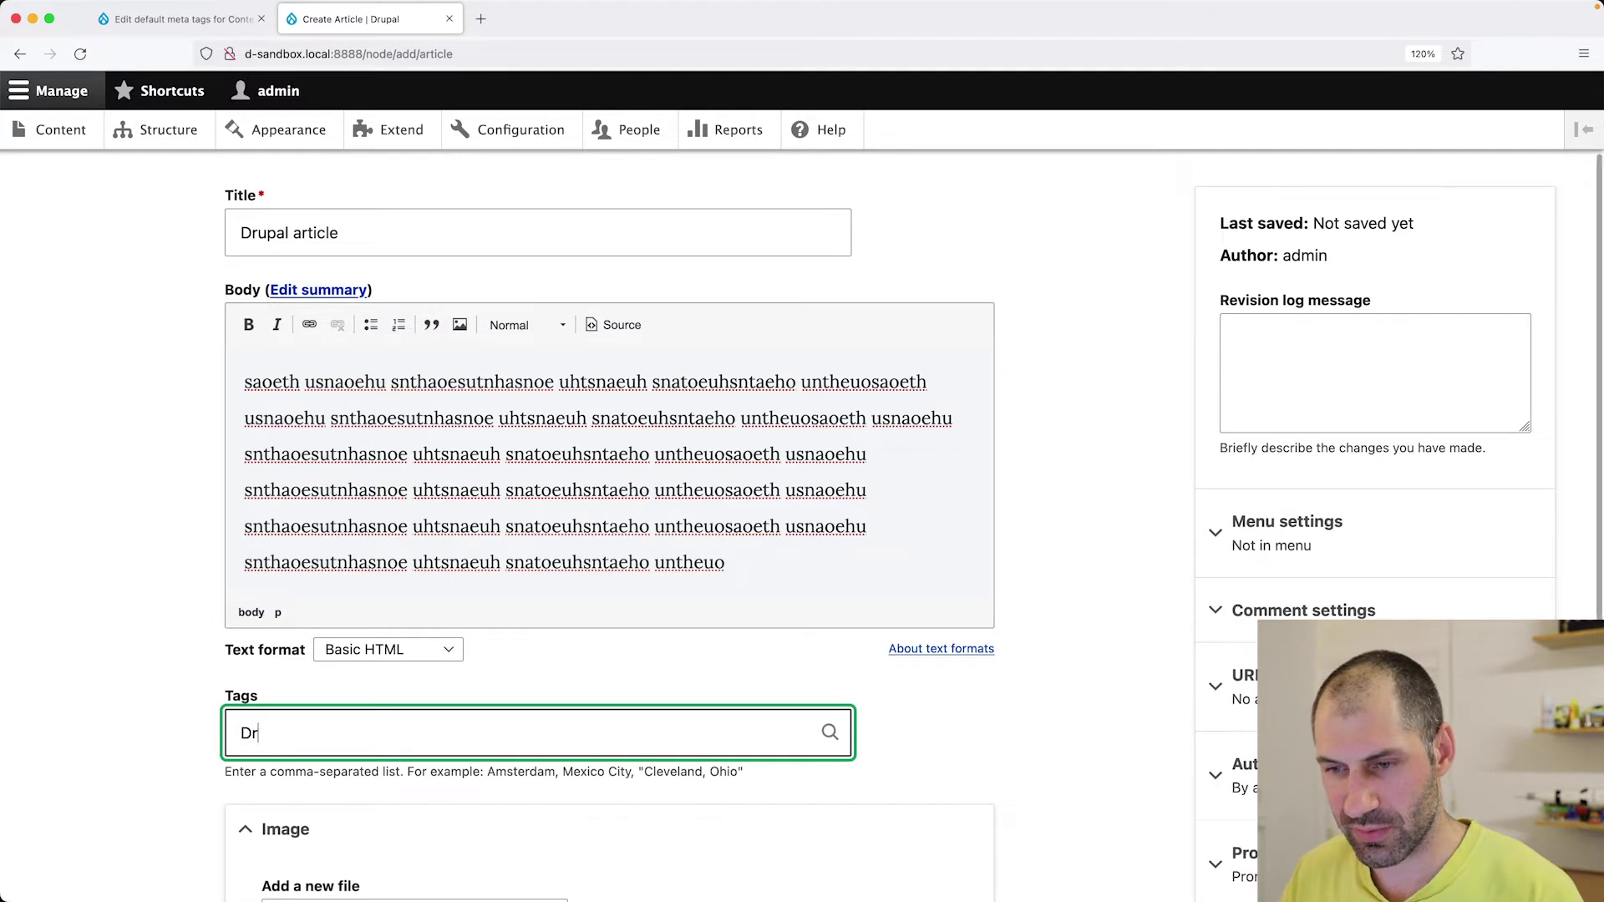
type("upal, Word")
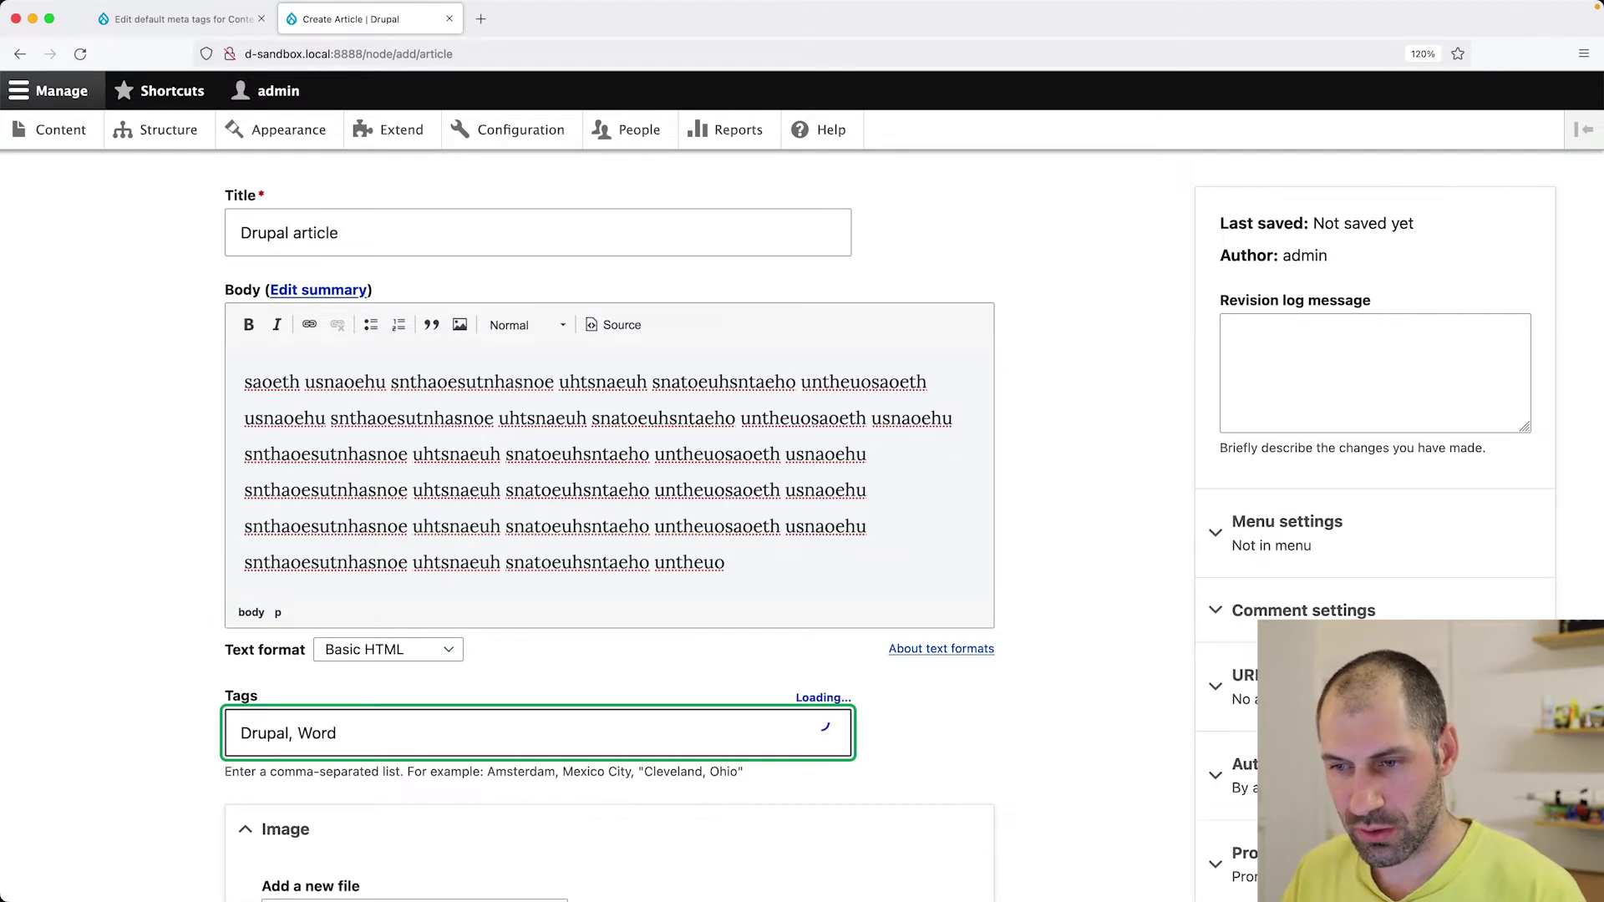
type("Press, React")
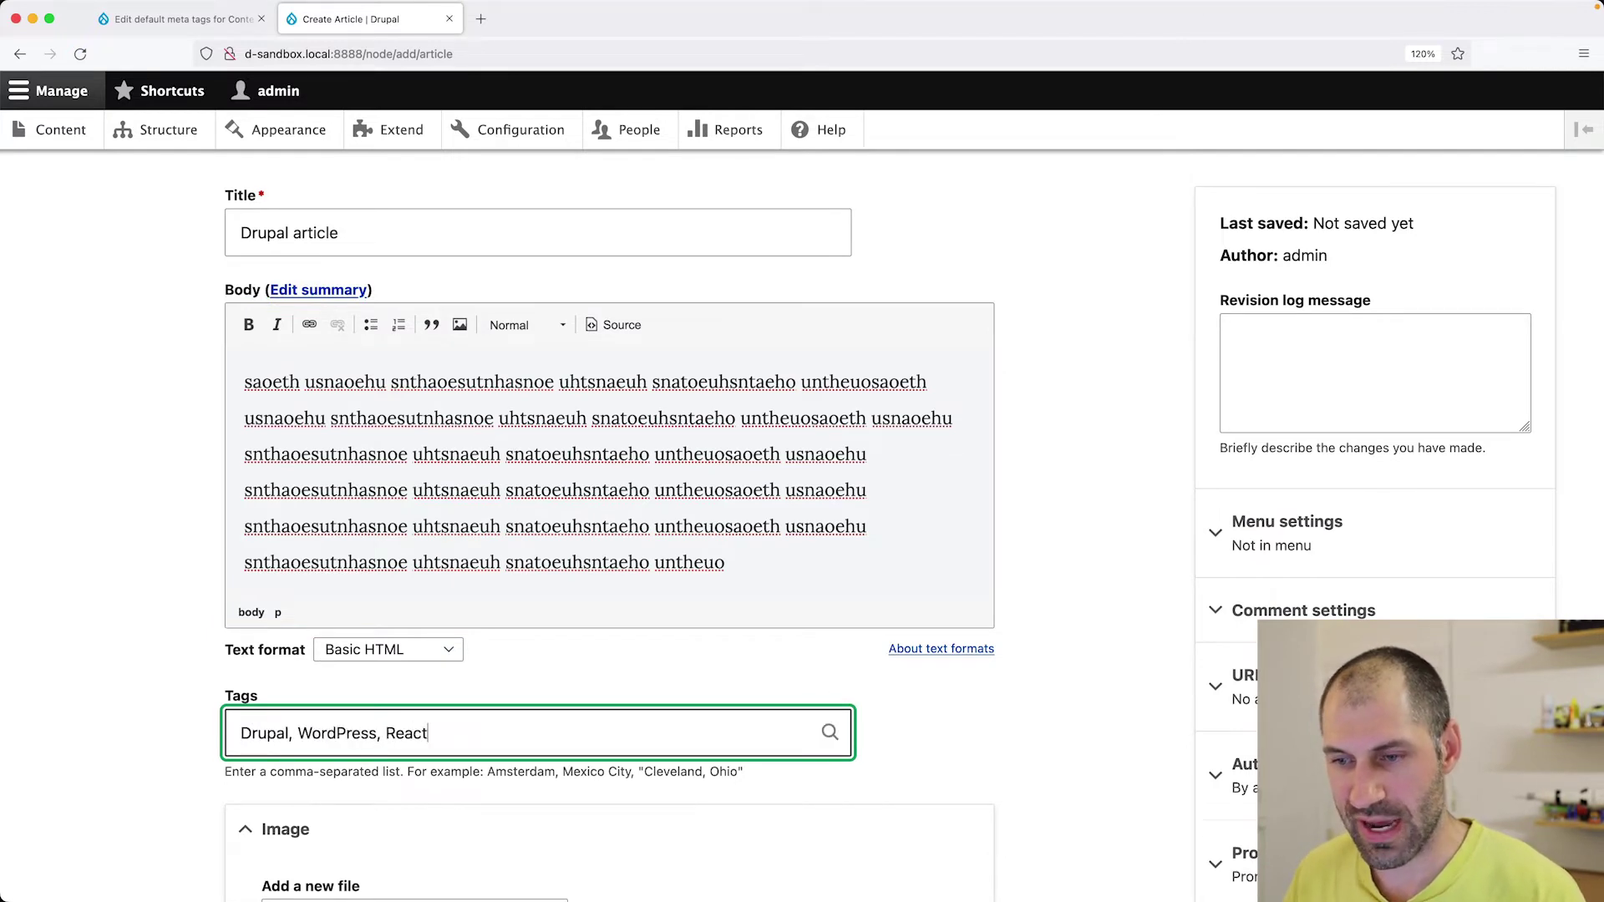
scroll(393, 687, "down", 2)
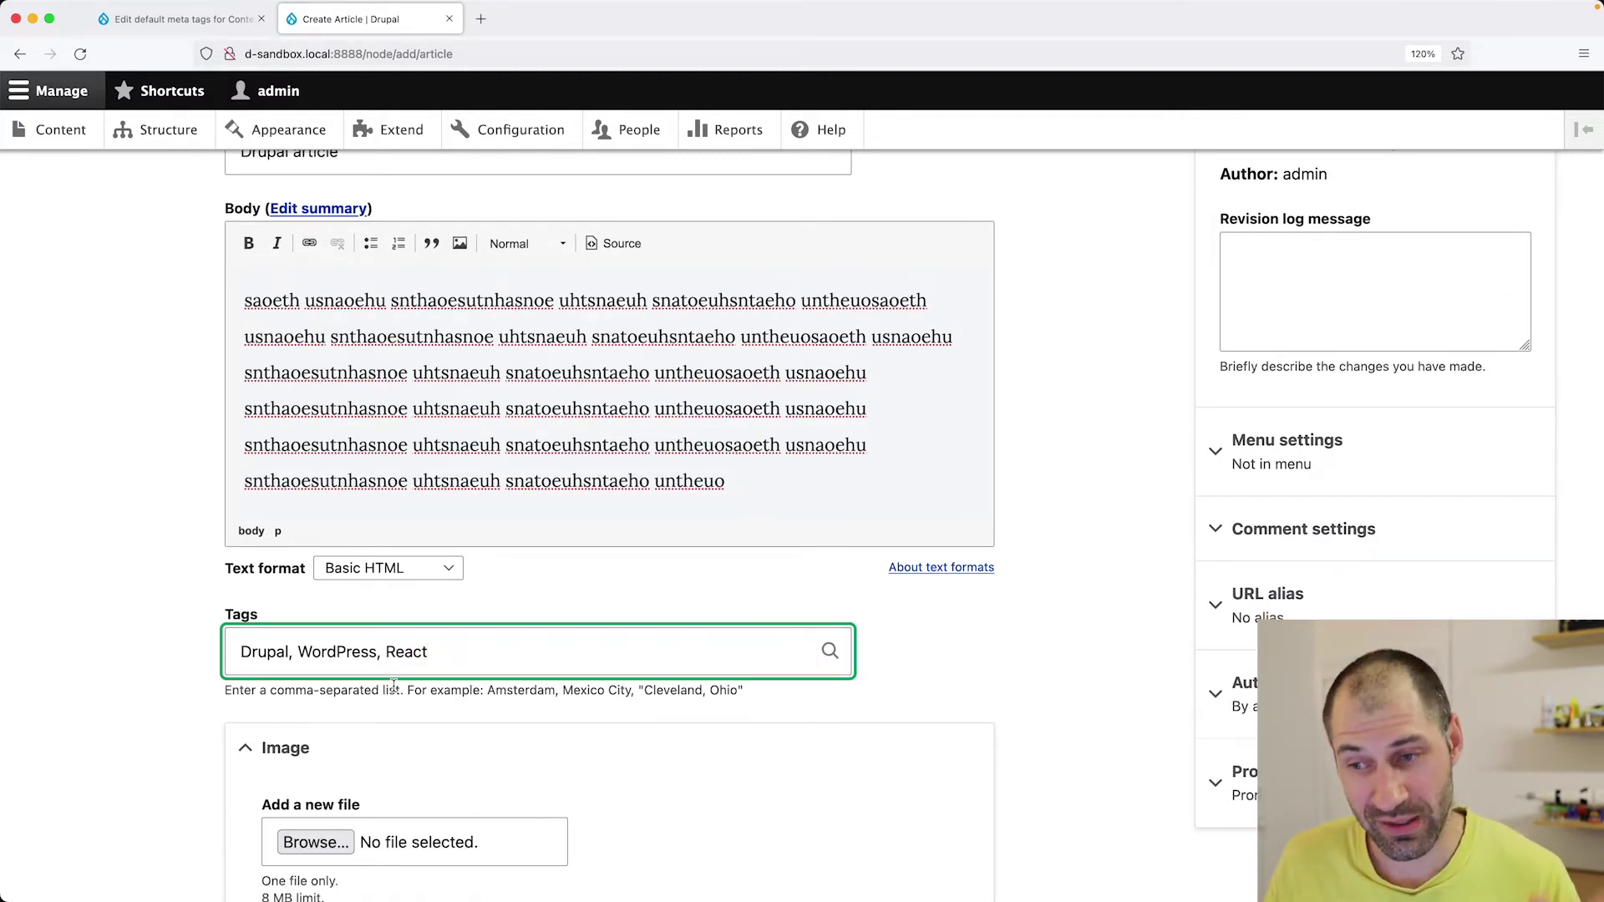
scroll(394, 687, "down", 7)
left_click(250, 807)
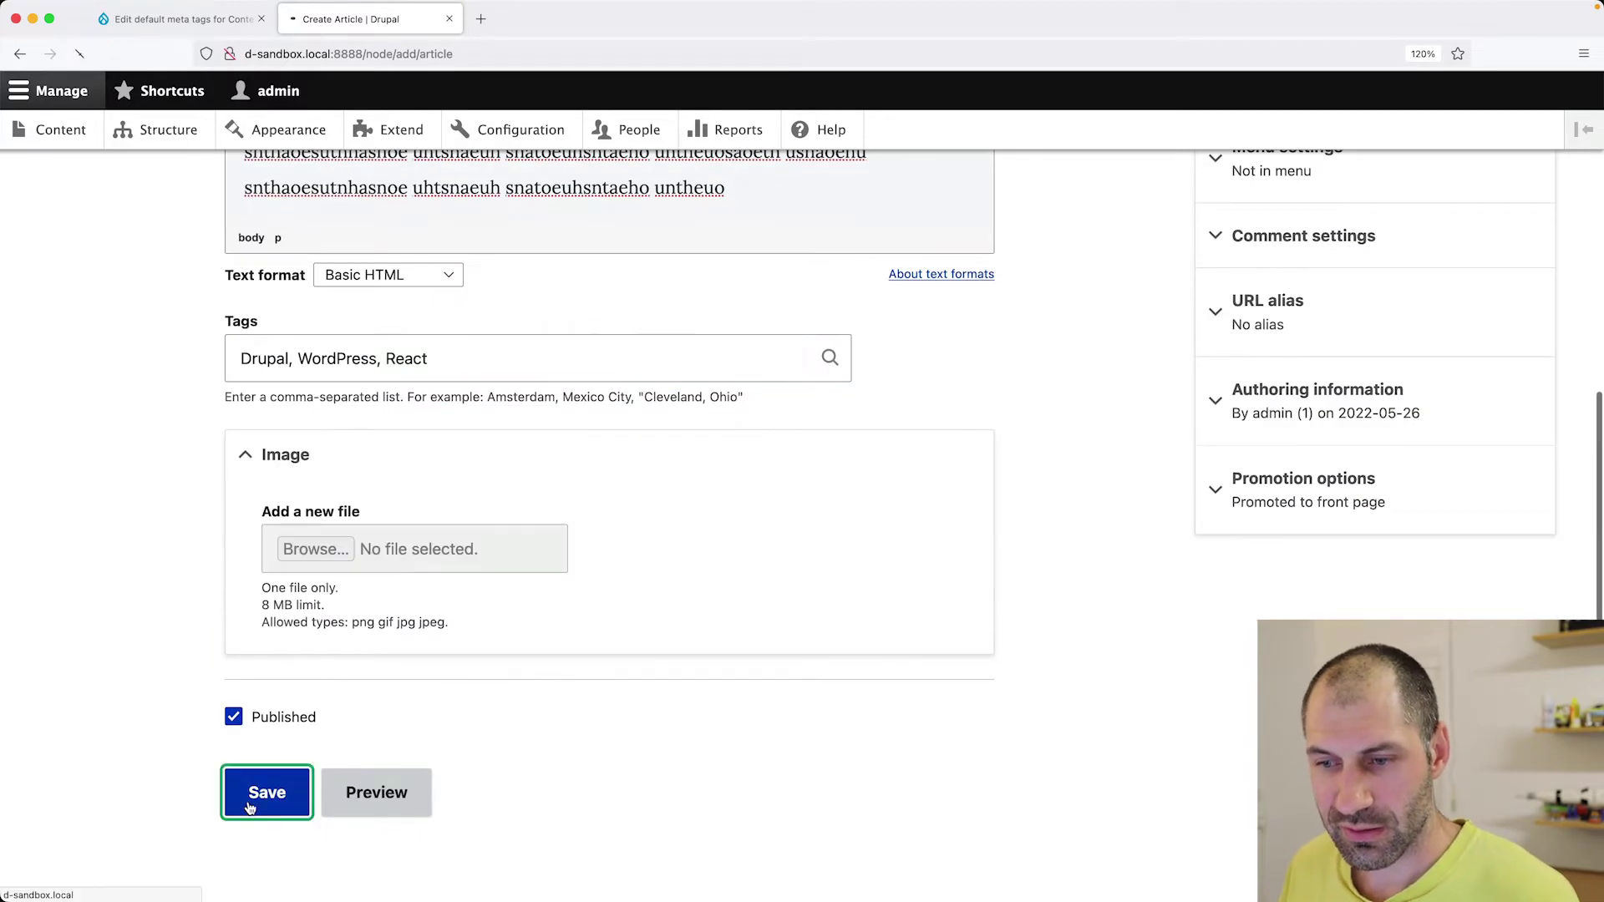
View the article's page source at 133% and inspect the title and description lines
right_click(249, 807)
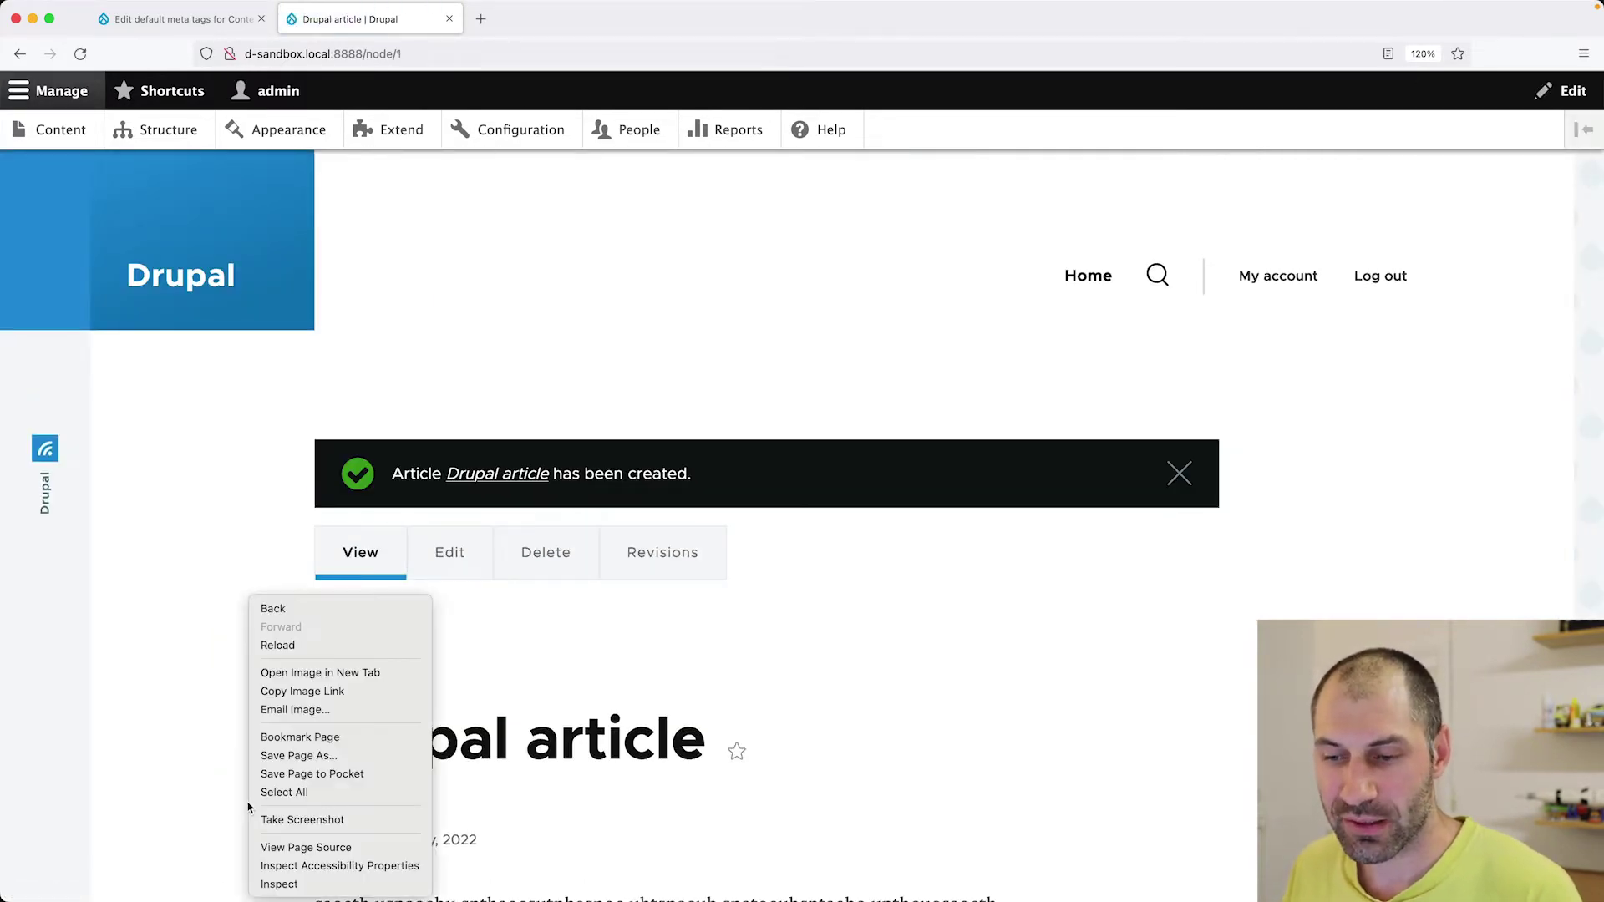
left_click(321, 847)
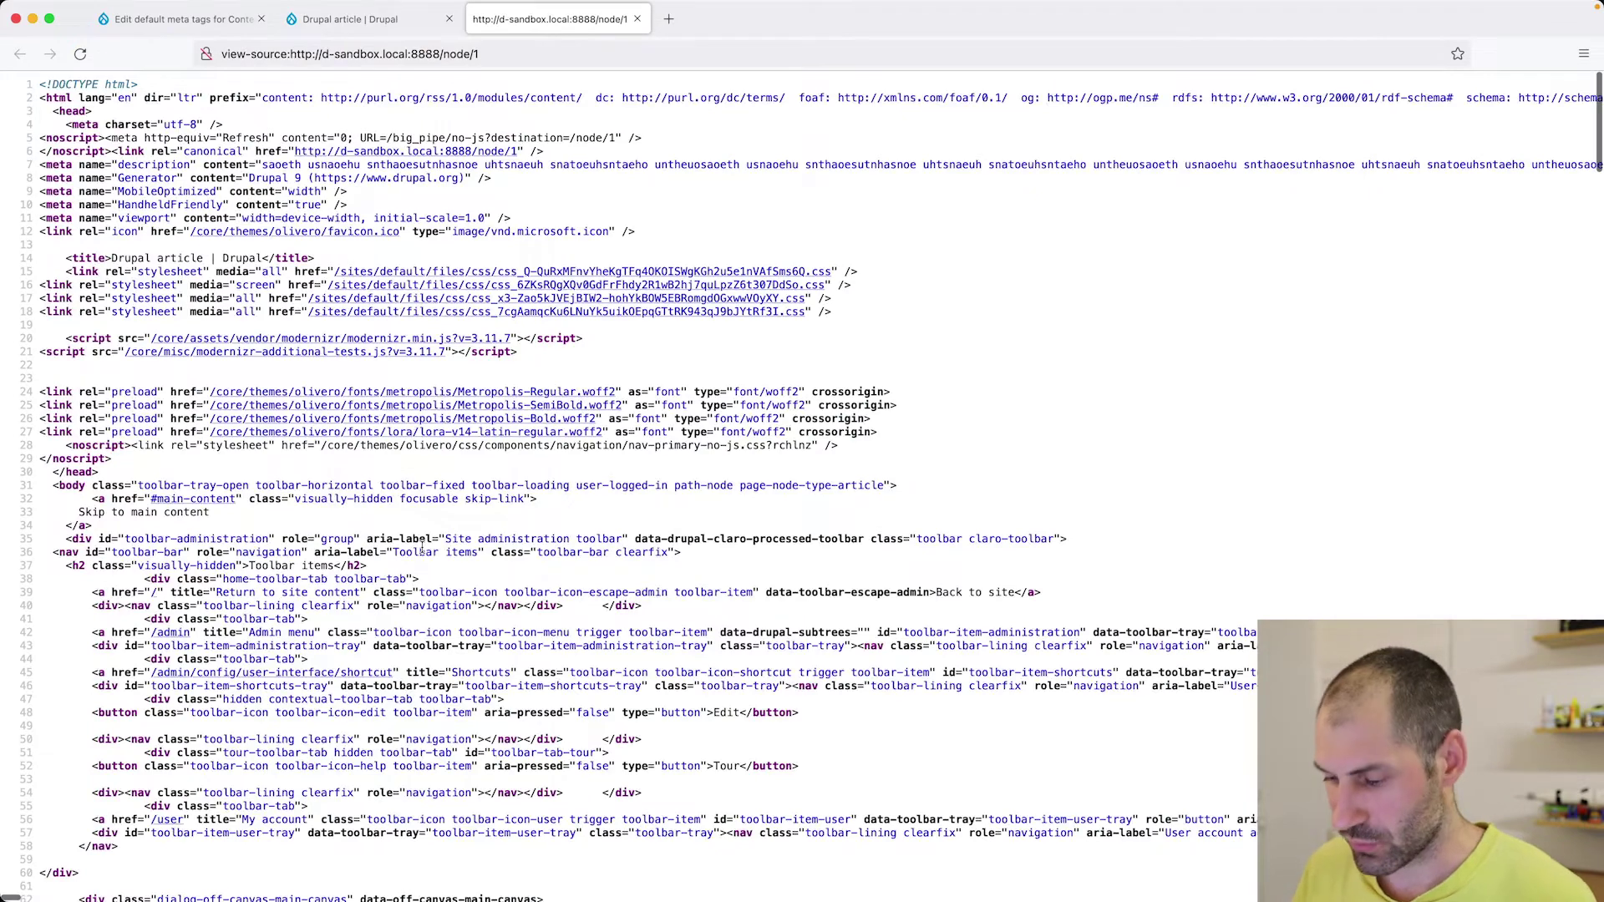
key("super+plus")
key("super+plus")
key("super+plus")
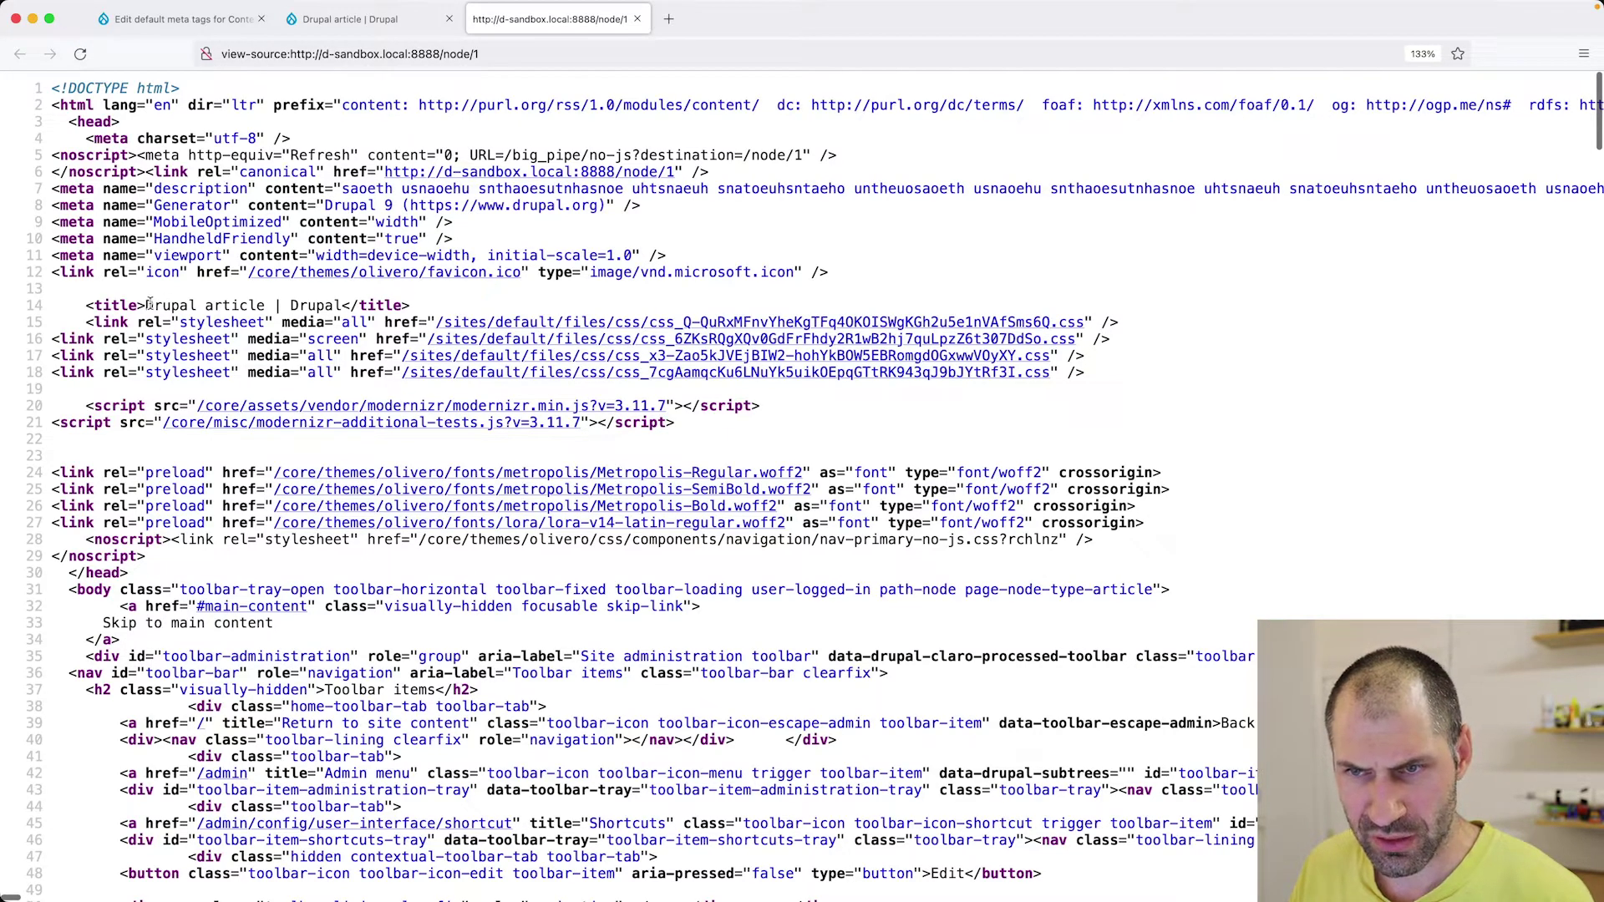
left_click_drag(150, 303, 342, 306)
left_click(273, 199)
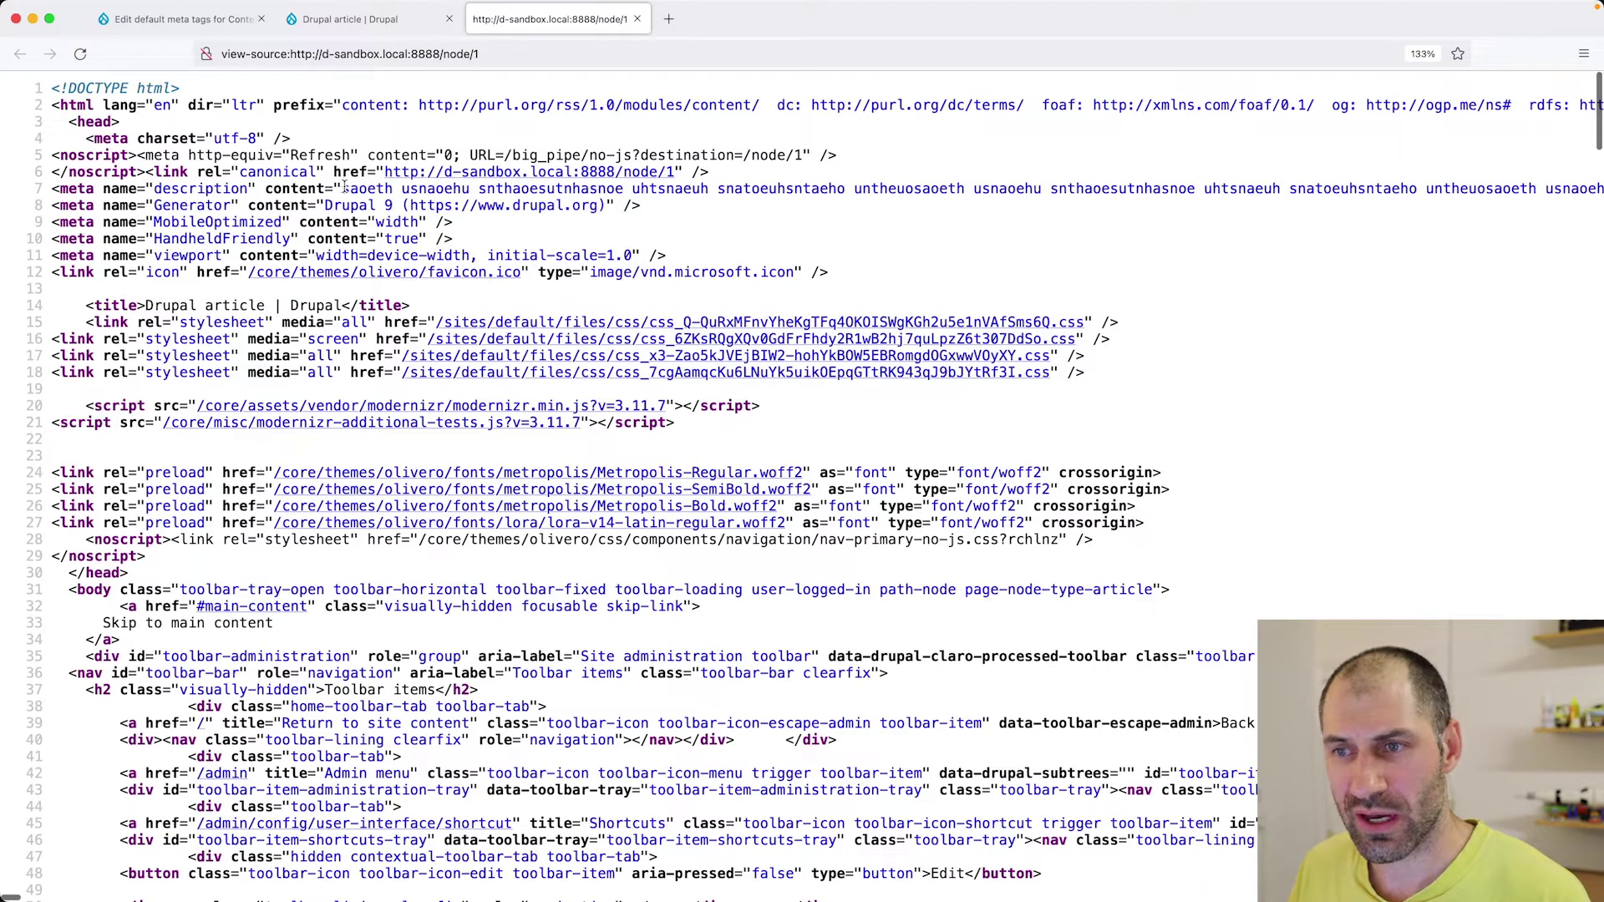
left_click_drag(345, 186, 447, 187)
left_click(429, 208)
Search the source for 'keywords', find no match, and close the source tab
key("super+f")
type("k")
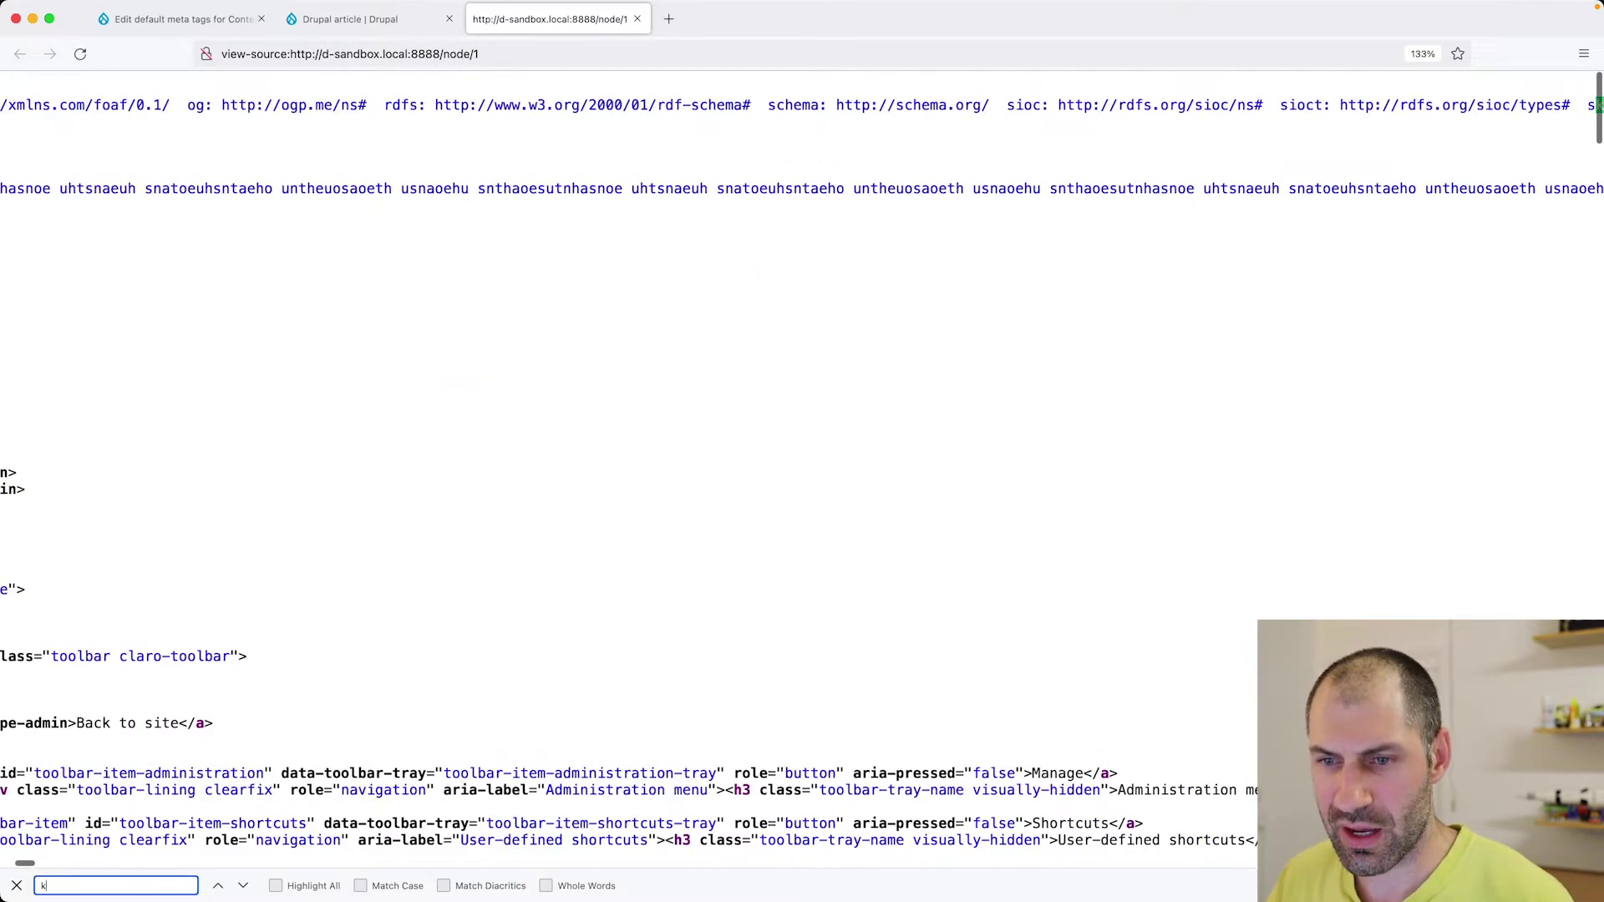
type("eyworks")
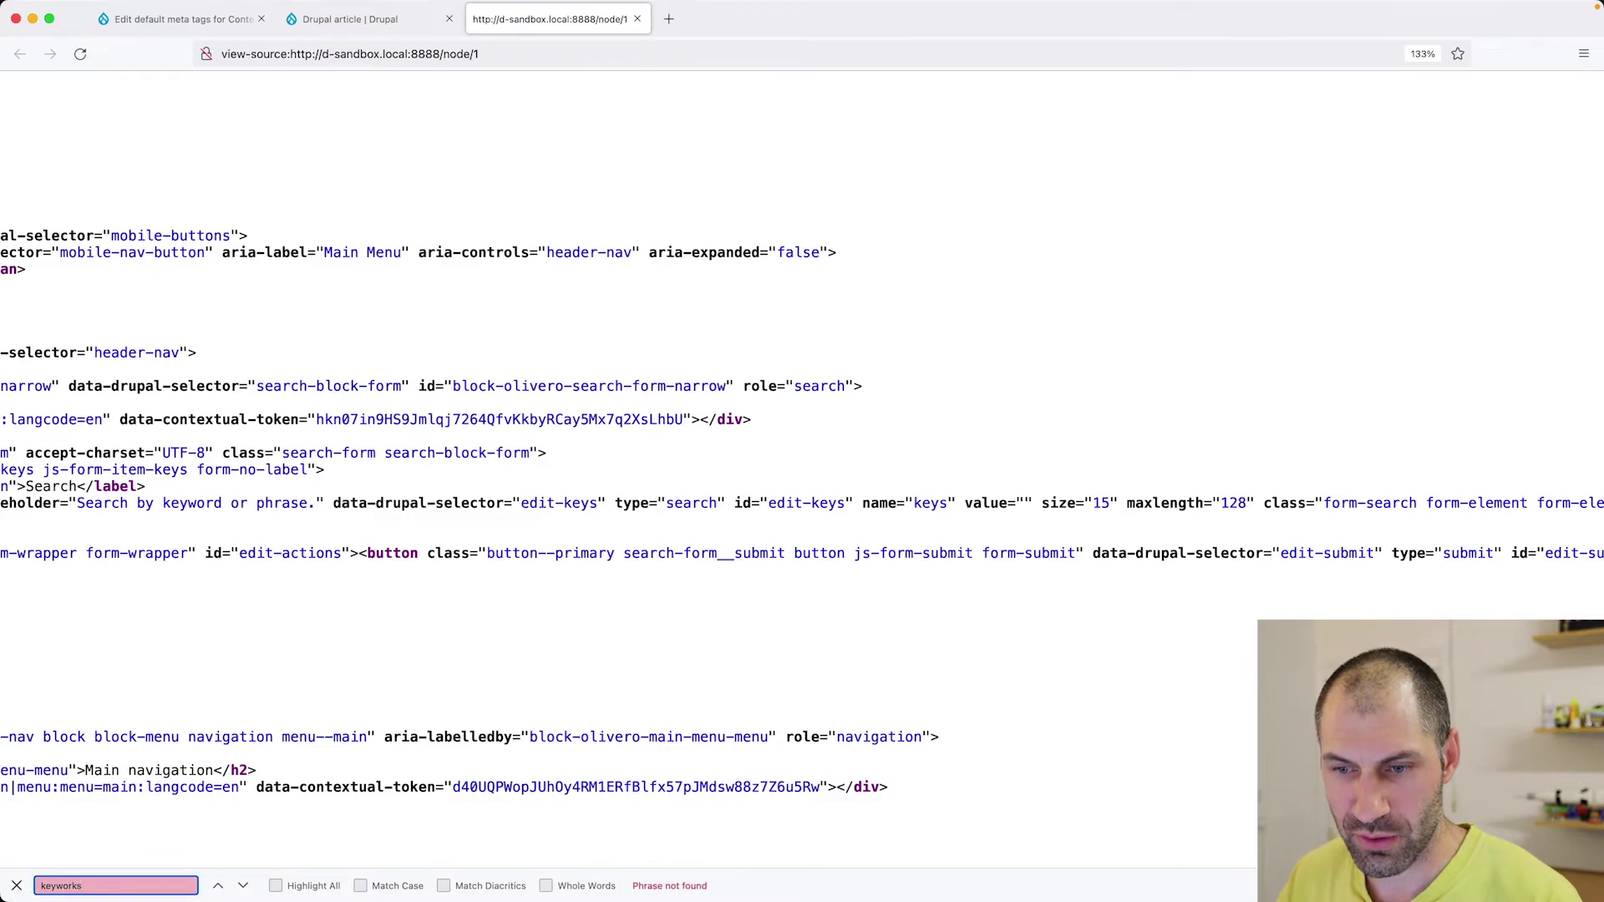
key("BackSpace")
key("BackSpace")
type("ds")
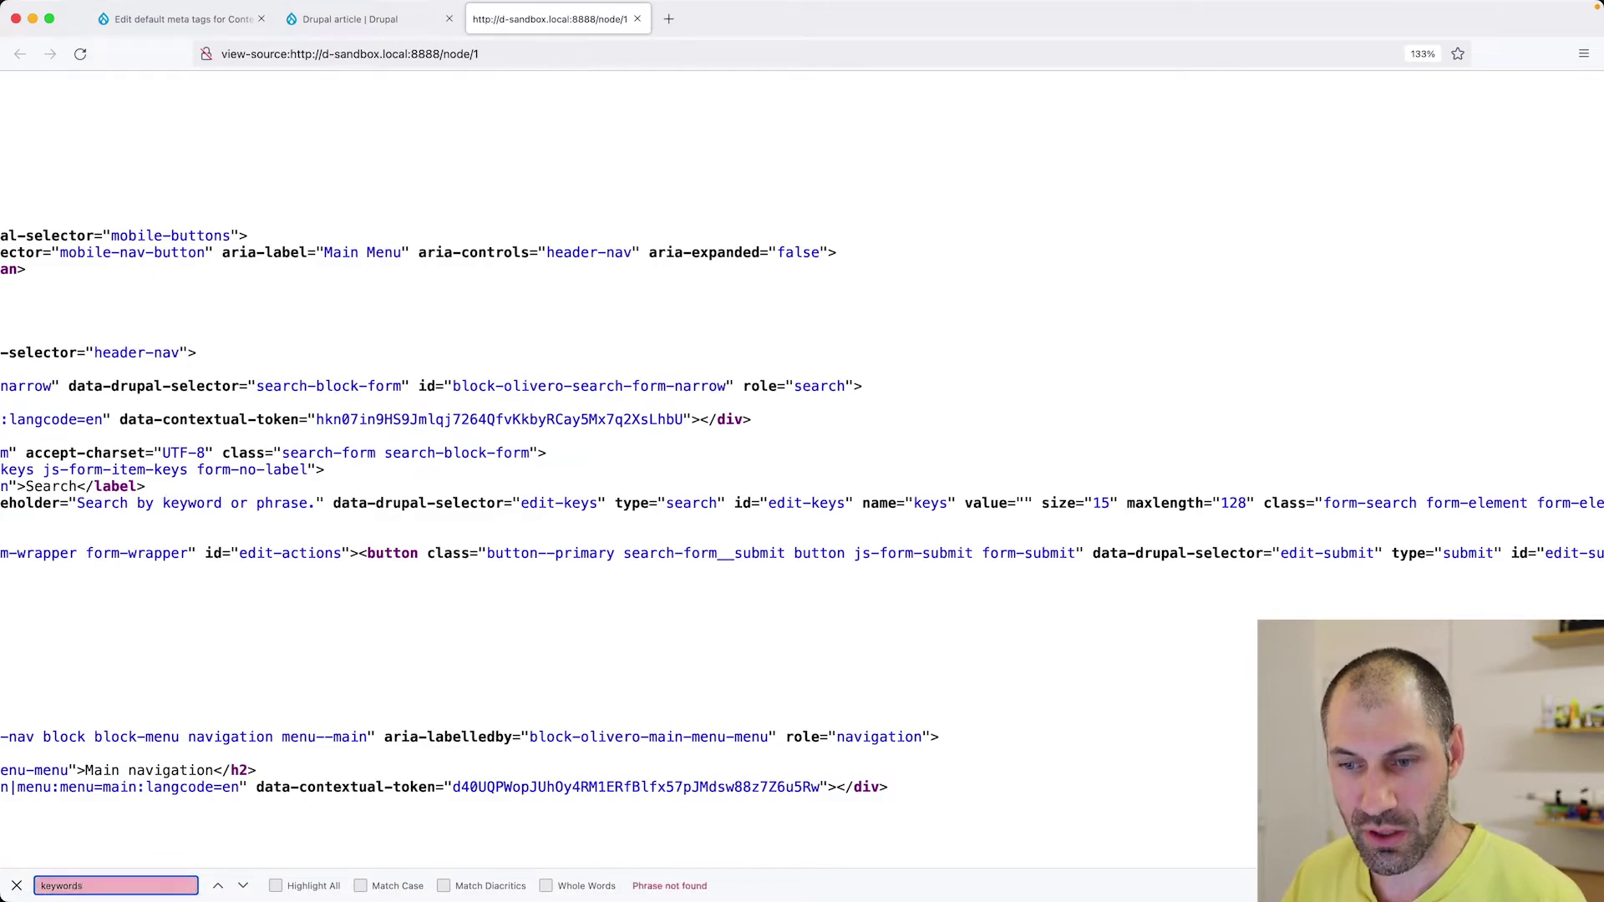
key("super+a")
key("BackSpace")
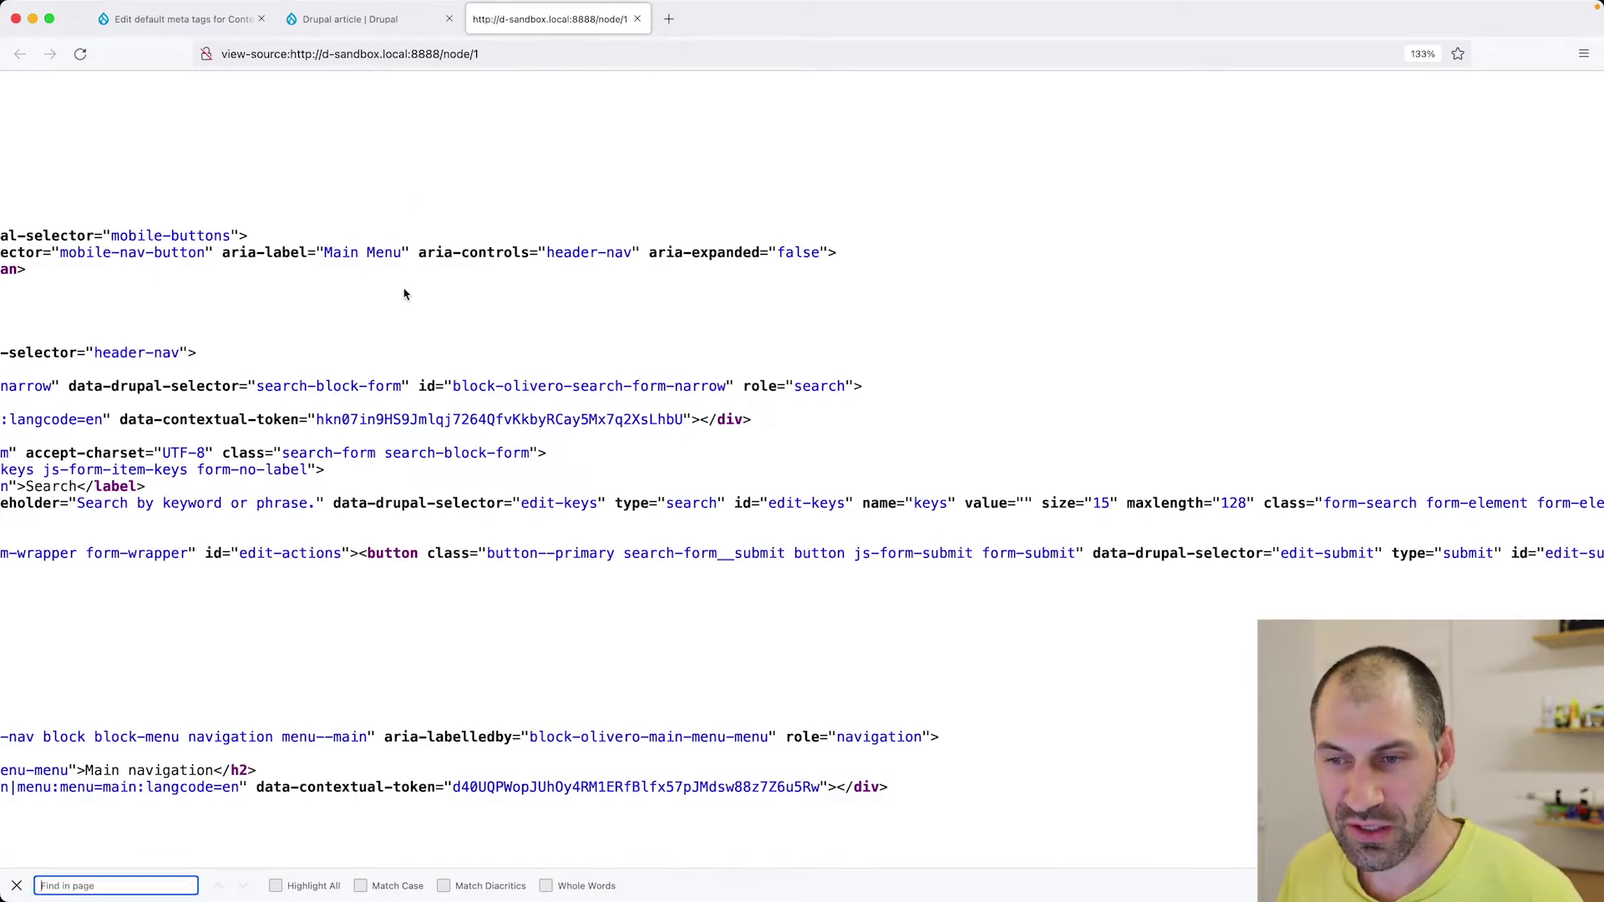
scroll(405, 294, "left", 5)
scroll(404, 294, "up", 15)
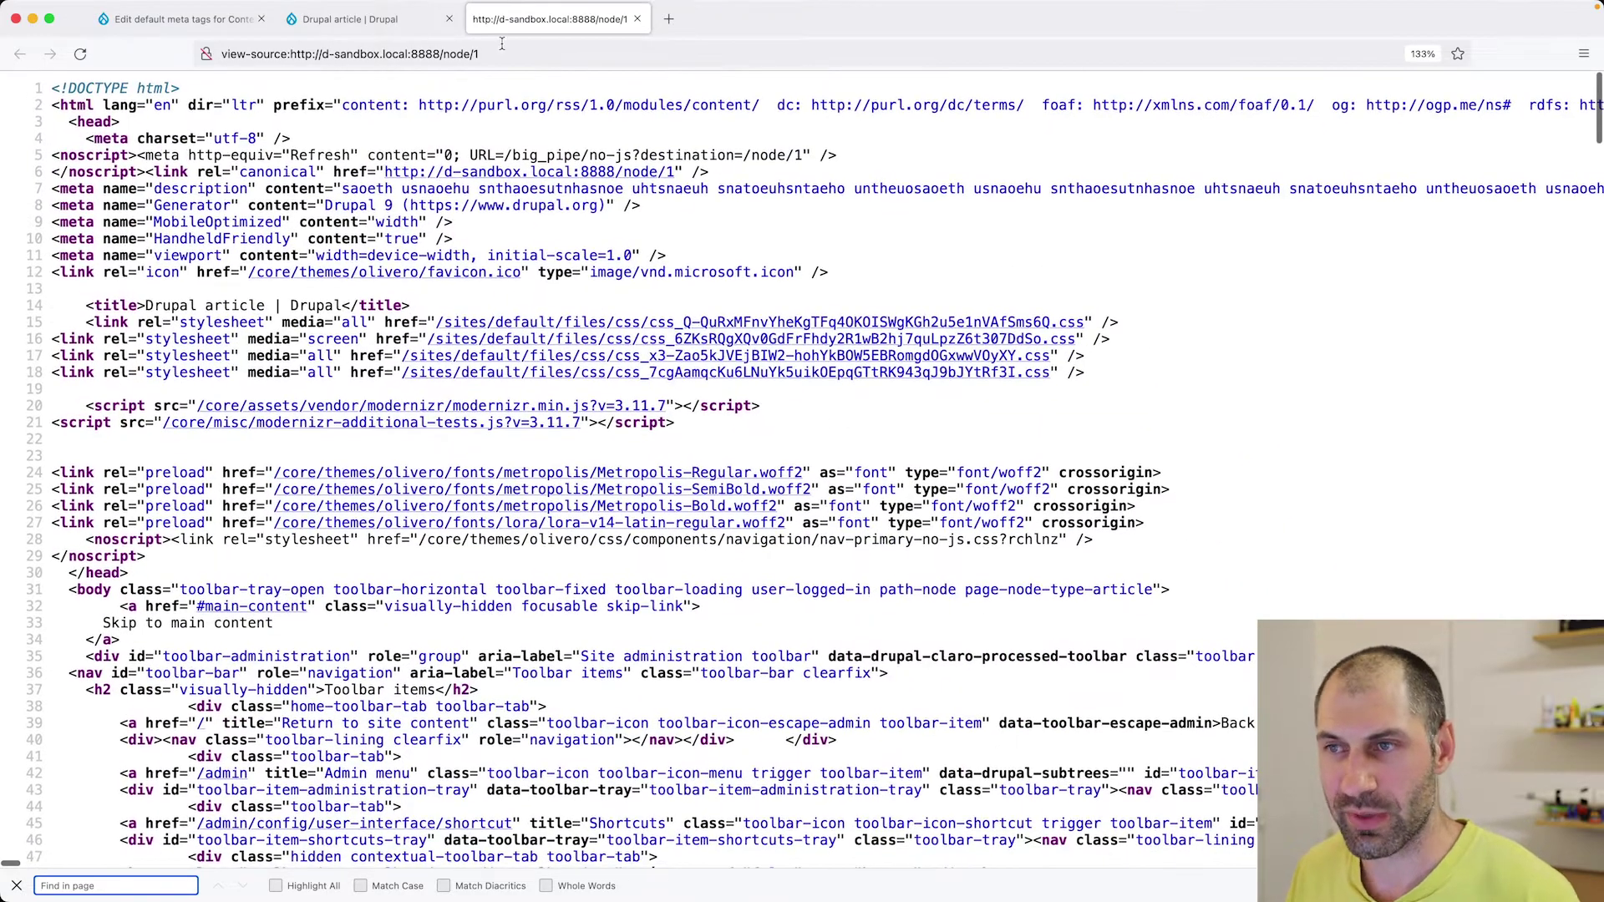
left_click(637, 19)
Back on the Article meta tag defaults, open and widen the available tokens window
left_click(163, 26)
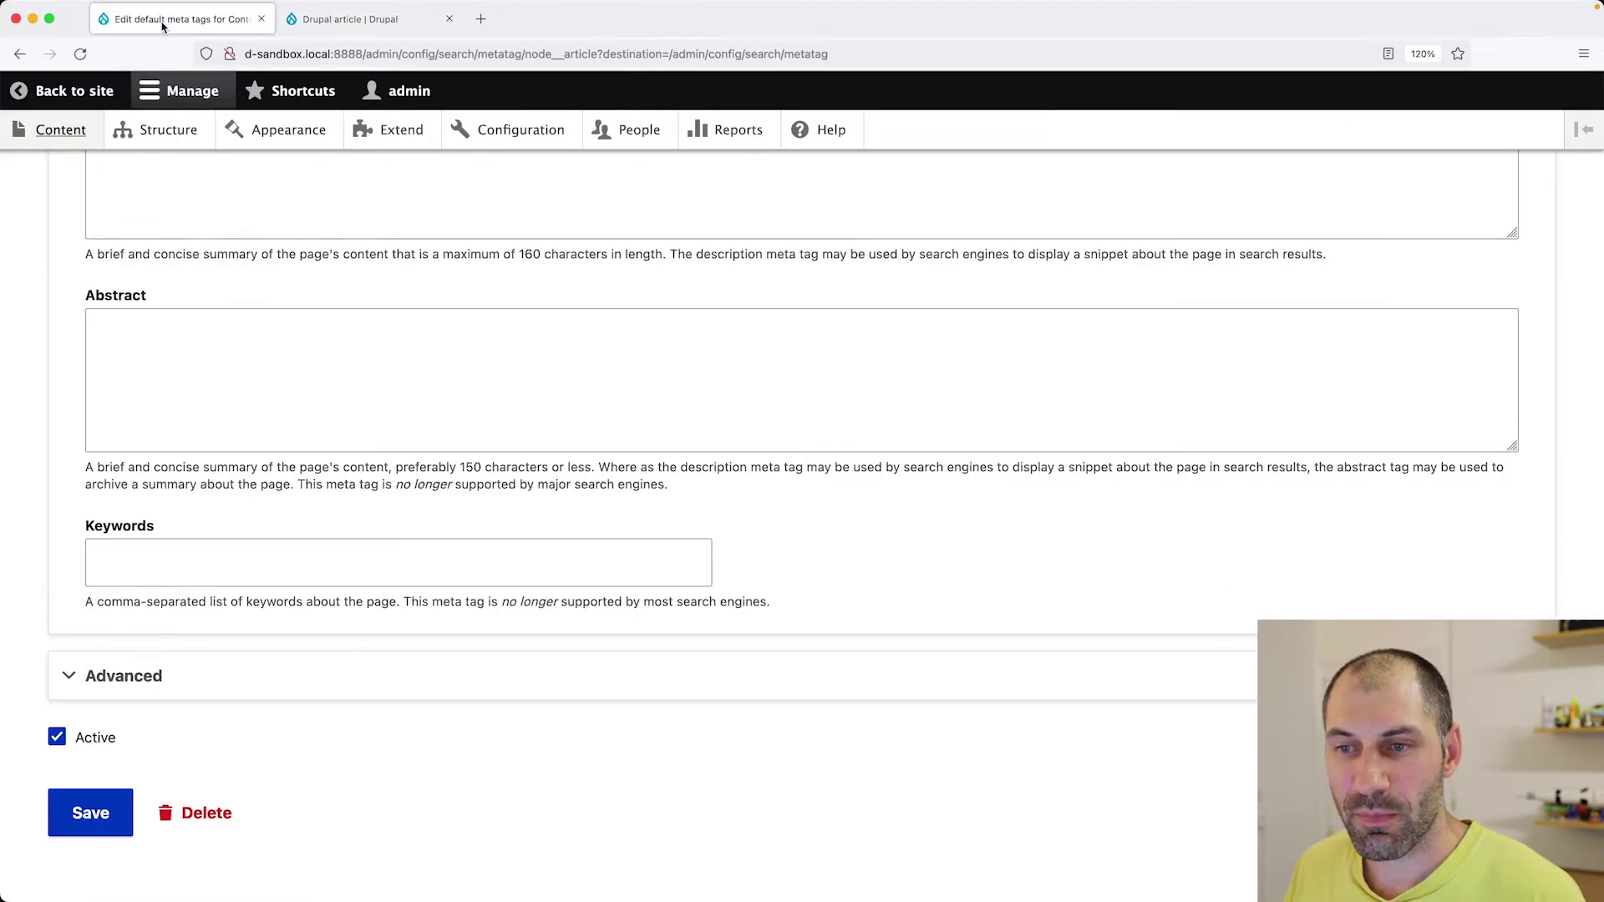
left_click(167, 556)
scroll(172, 641, "up", 8)
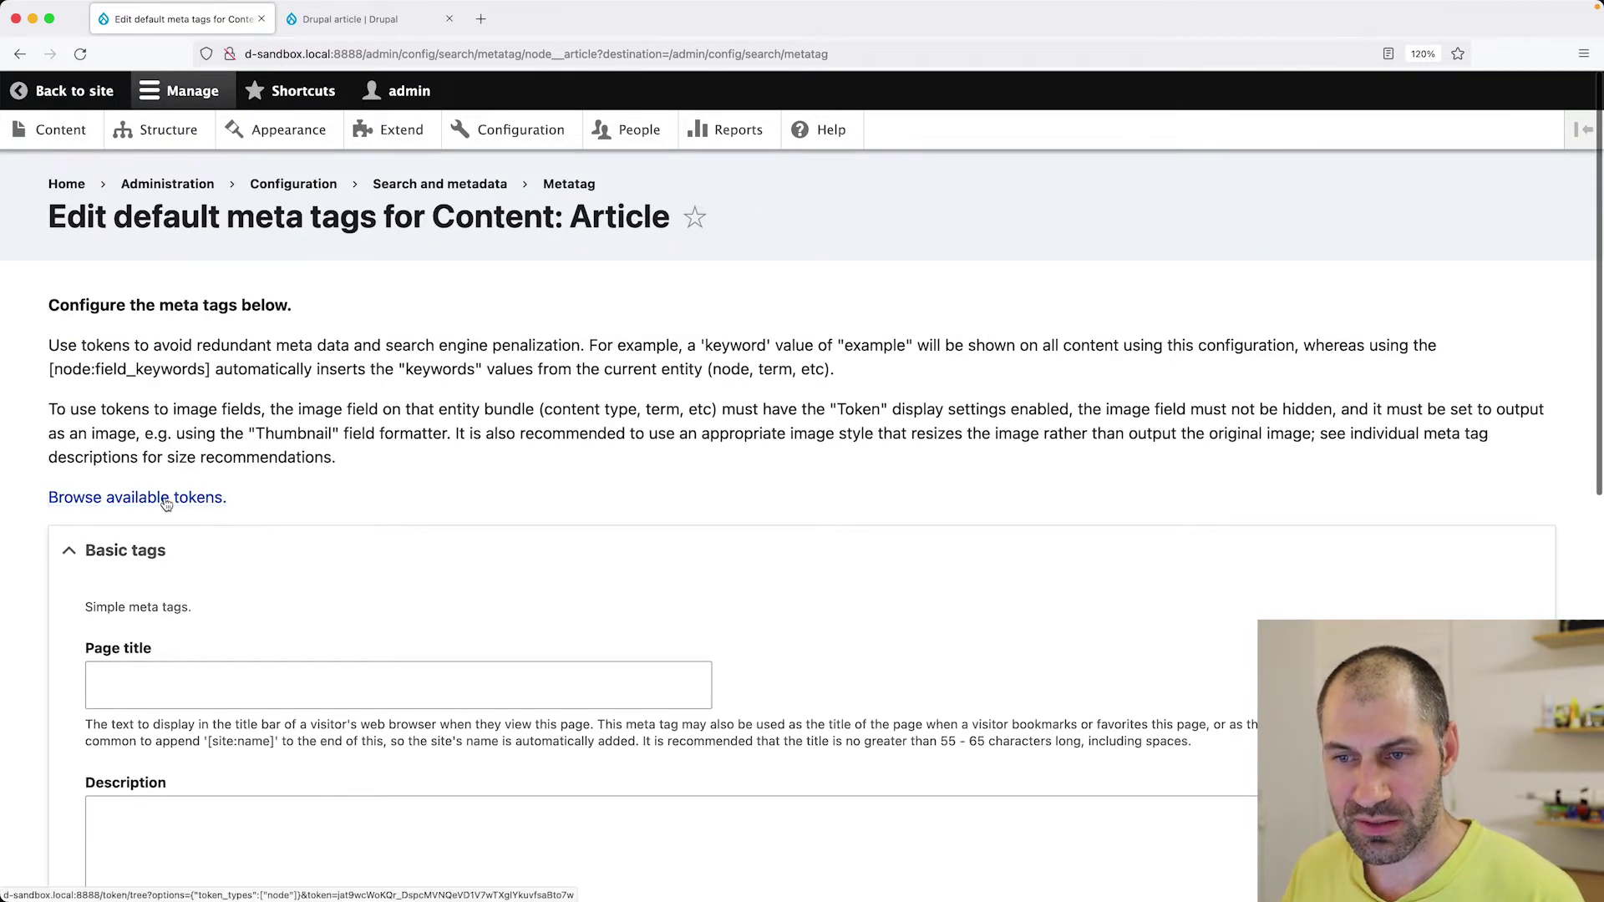
left_click(166, 501)
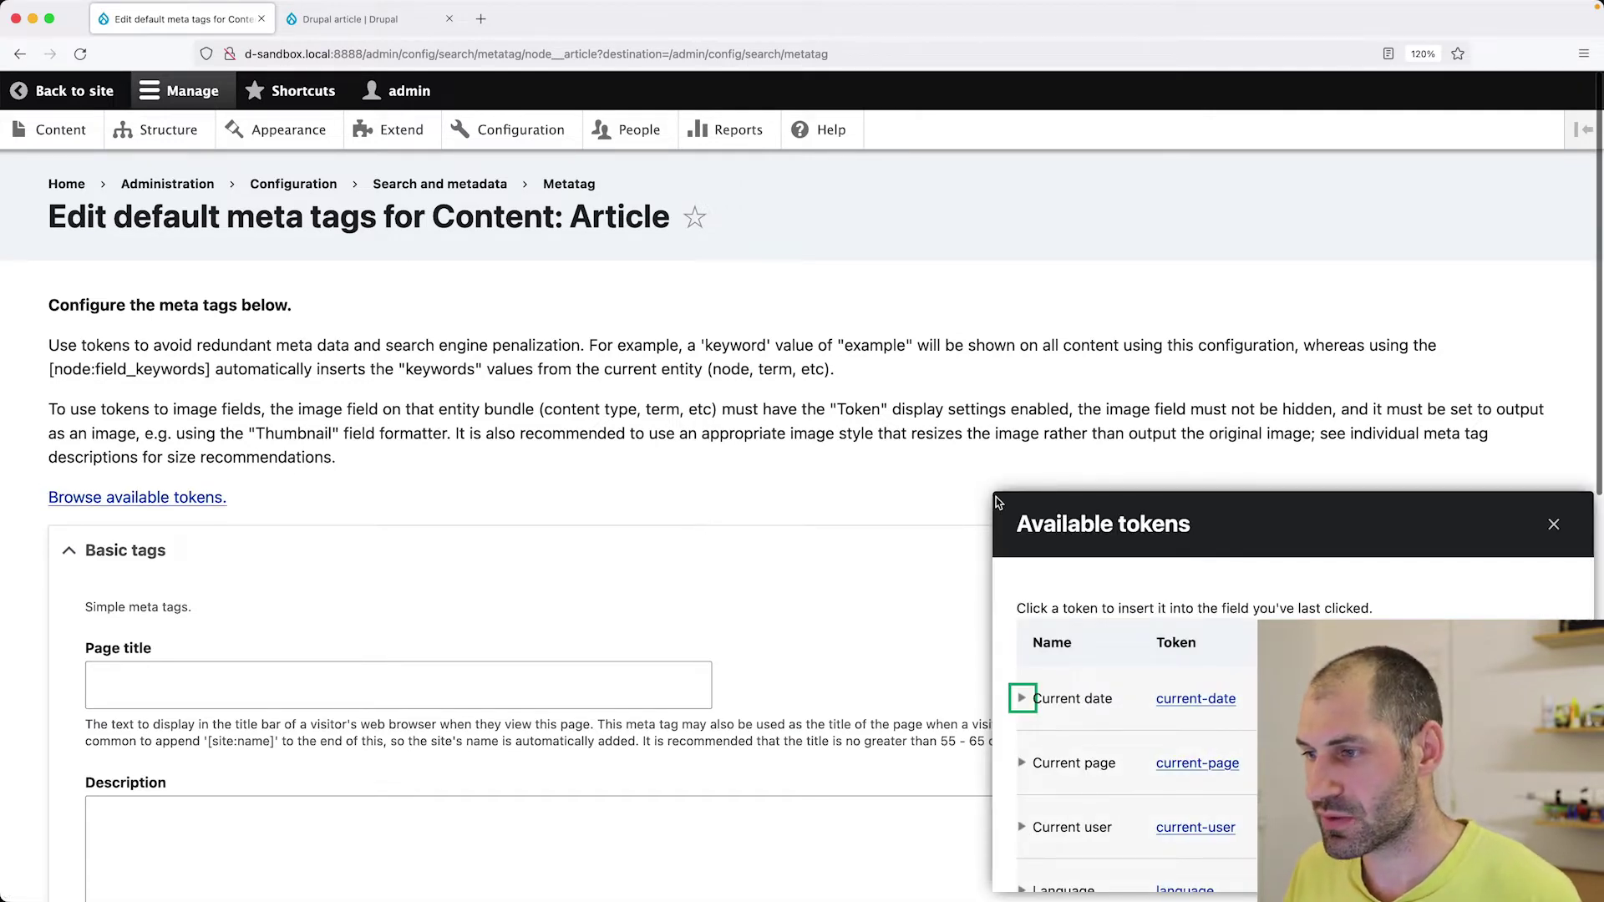
left_click(995, 500)
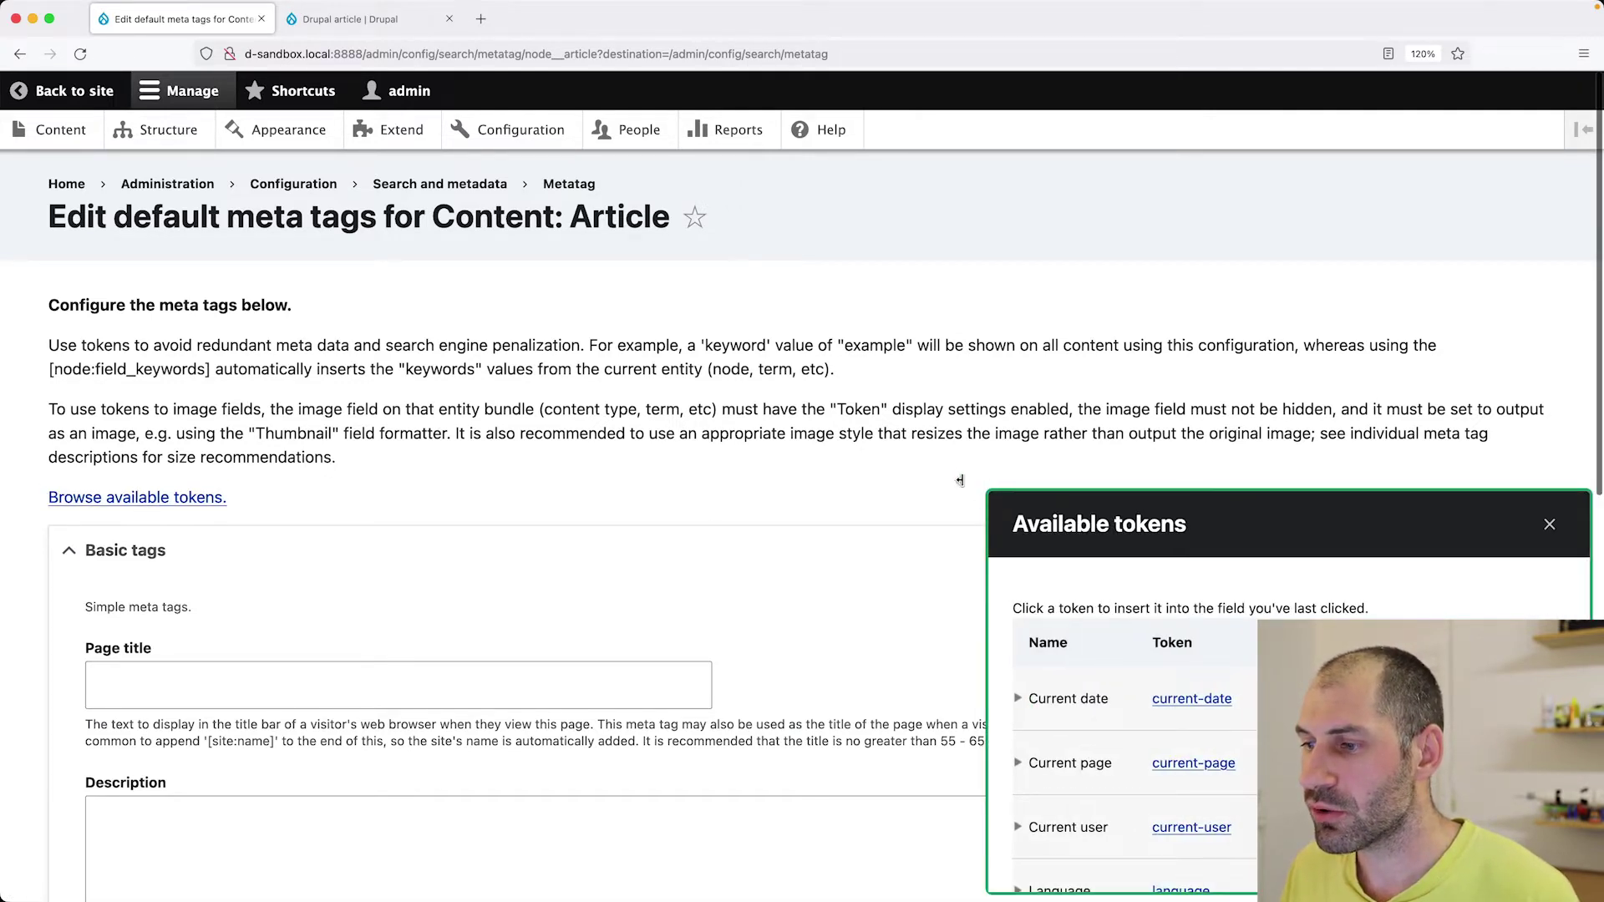
left_click_drag(960, 480, 440, 484)
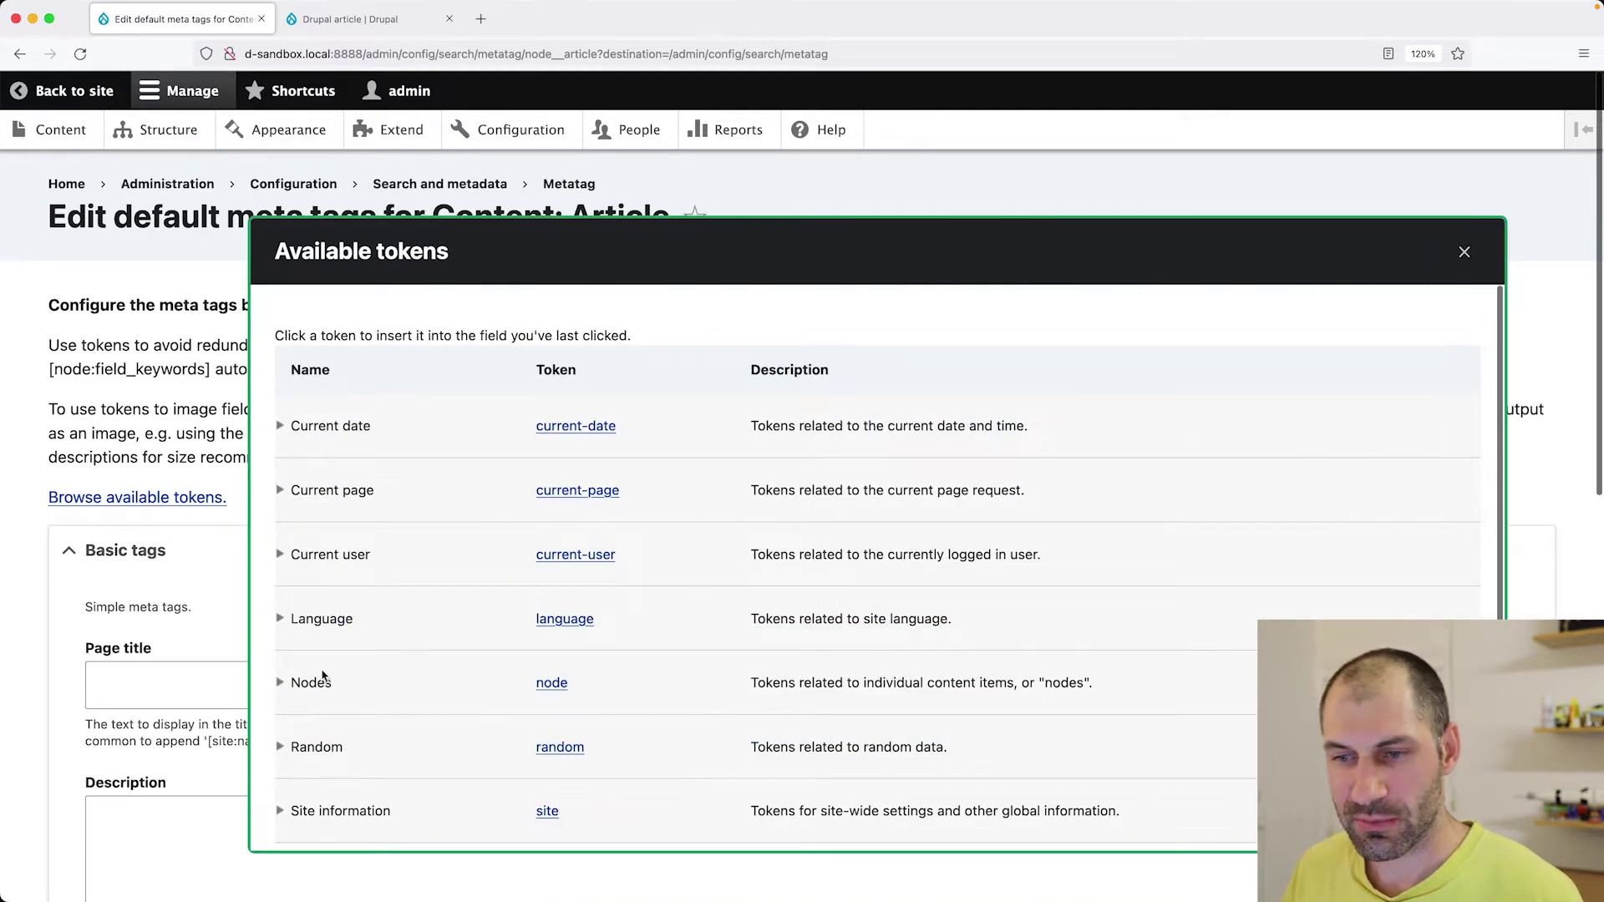
Find and copy the [node:field_tags] token from the Nodes token group
scroll(365, 660, "down", 1)
left_click(280, 650)
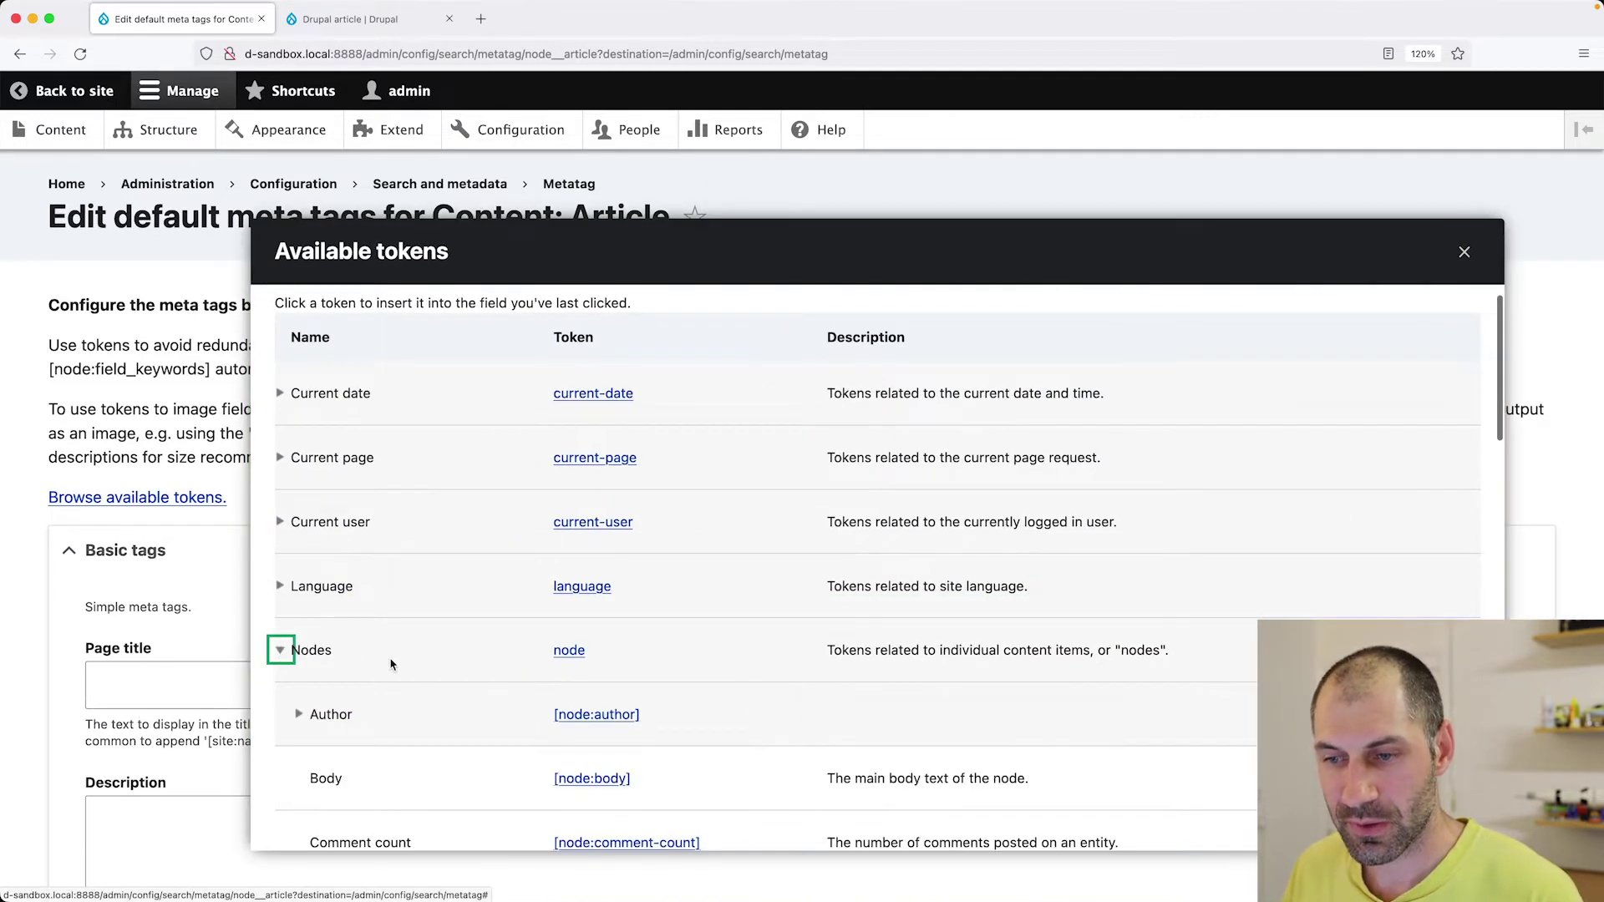
scroll(409, 669, "down", 5)
scroll(418, 670, "down", 10)
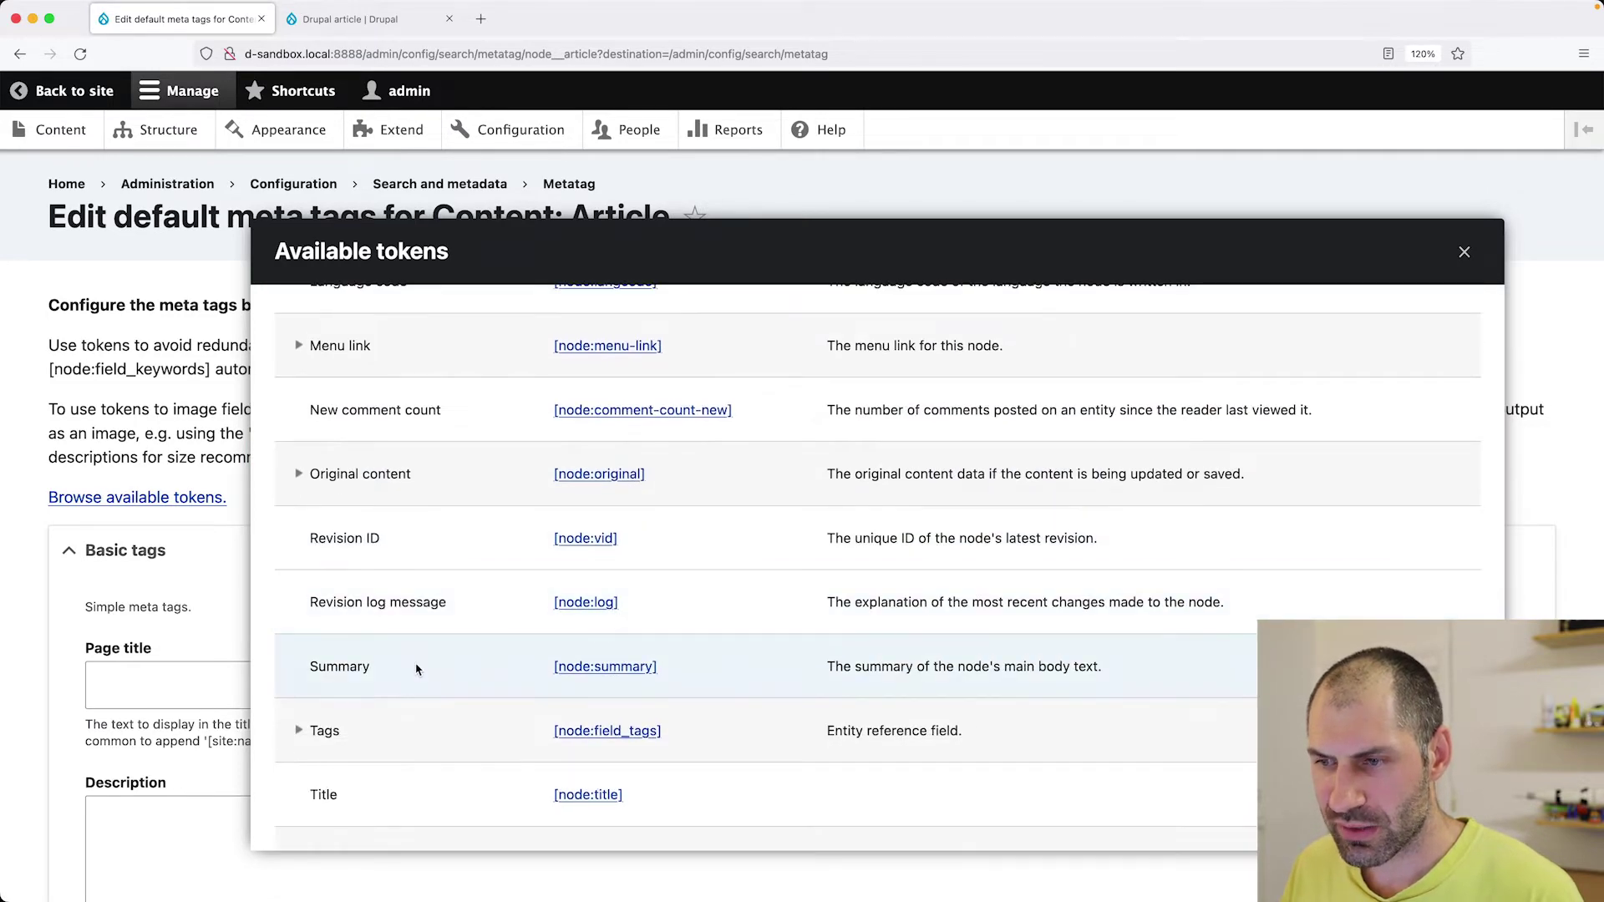
scroll(409, 657, "down", 7)
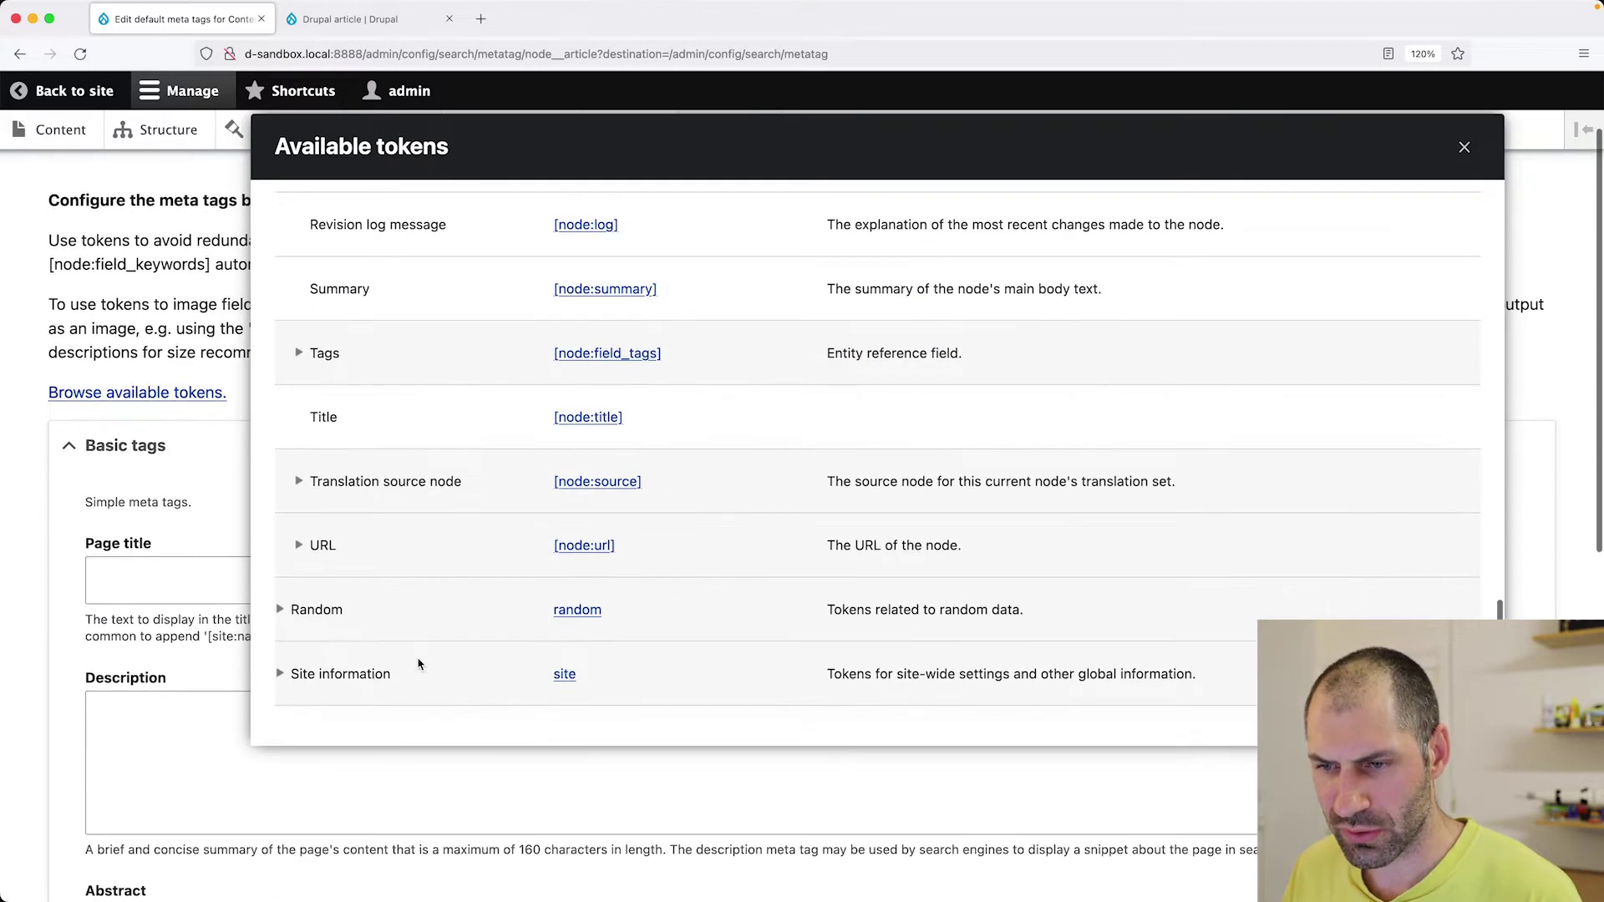
scroll(391, 533, "up", 2)
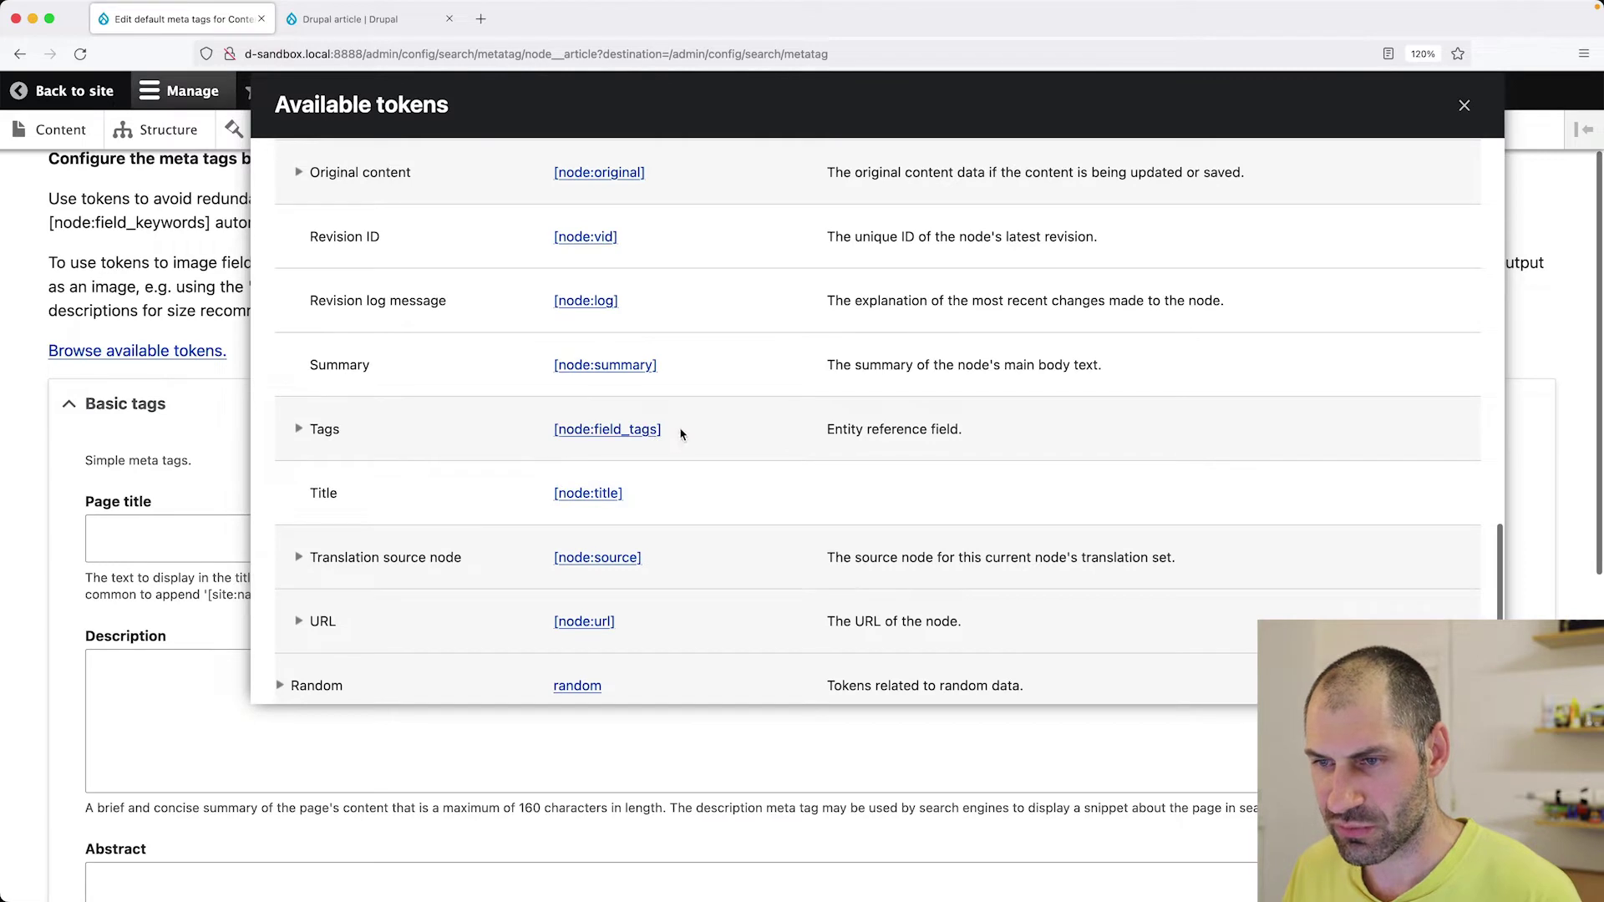
left_click(299, 430)
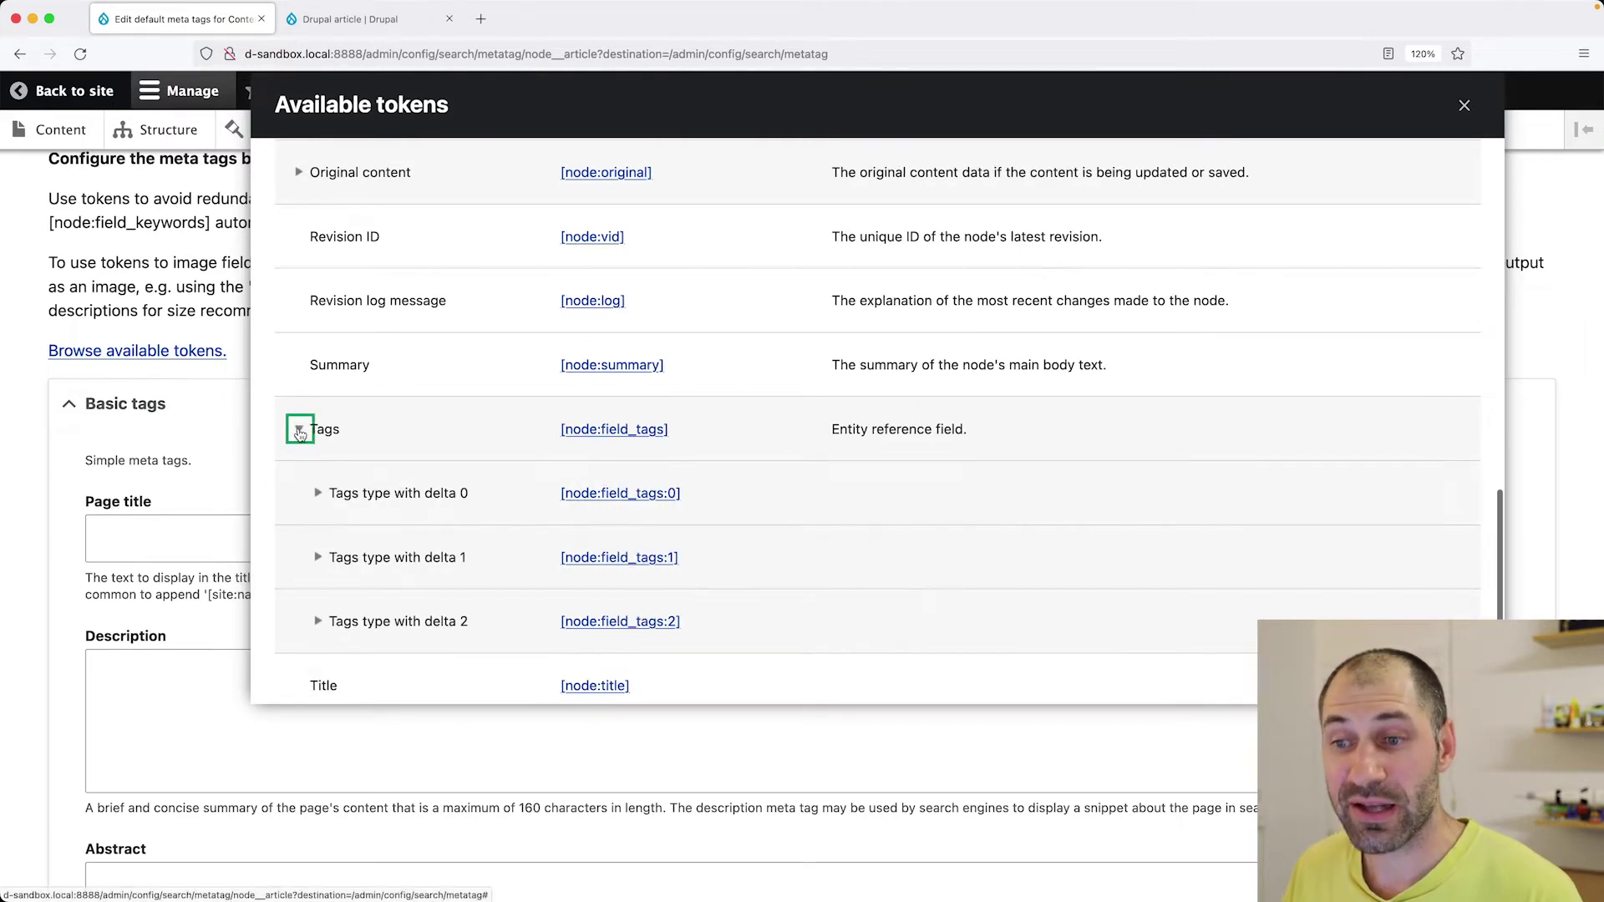
left_click(299, 429)
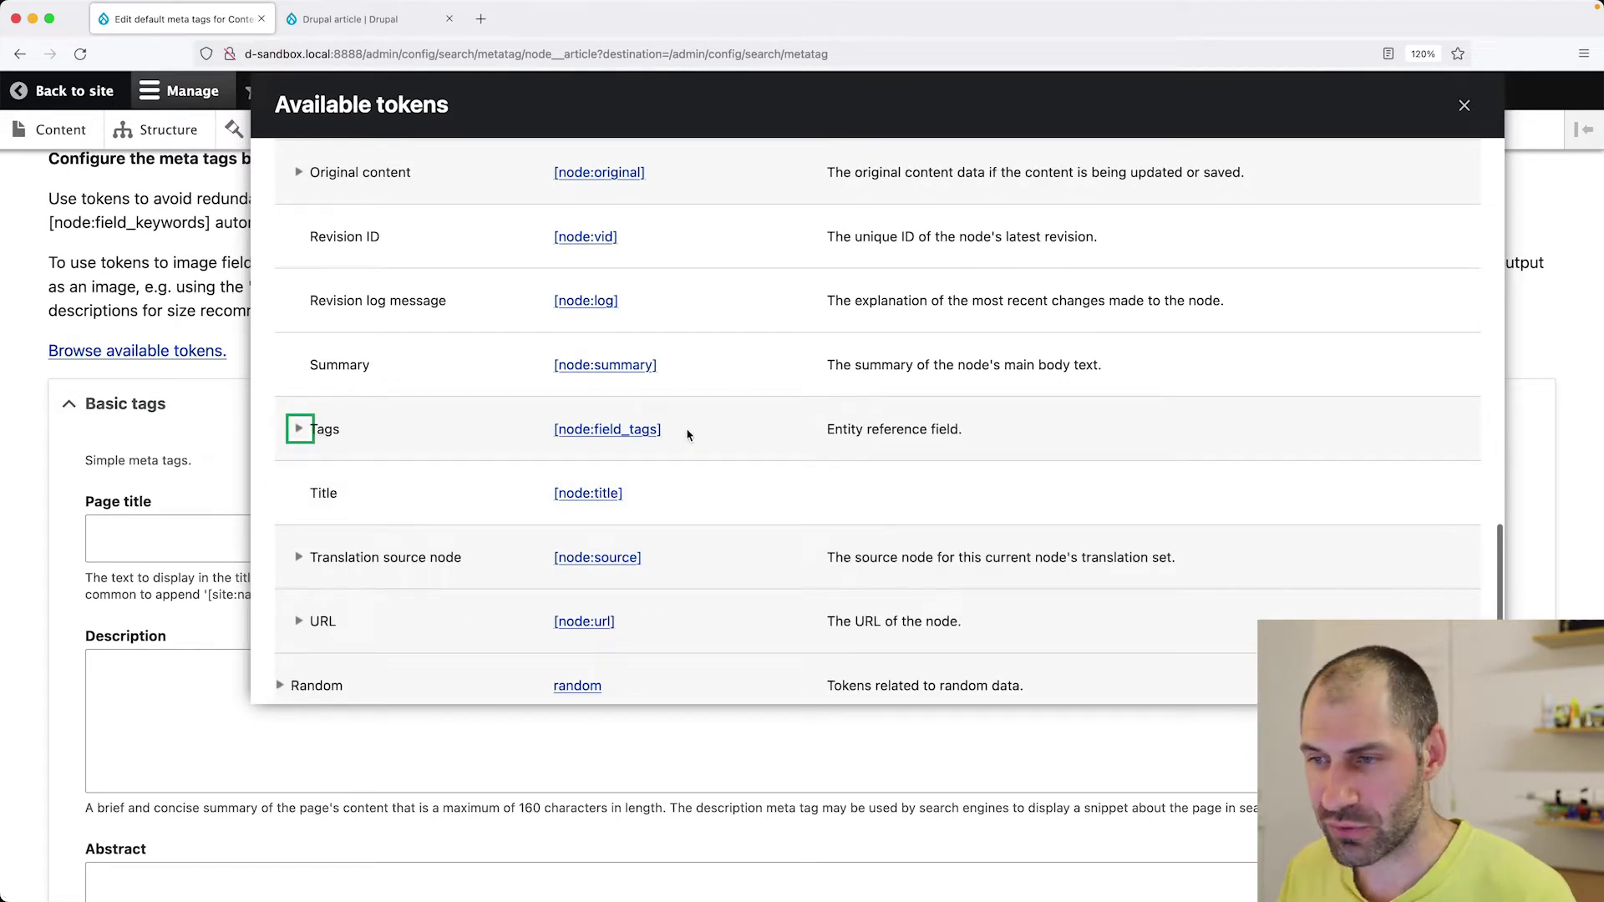
left_click_drag(687, 432, 556, 433)
key("super+c")
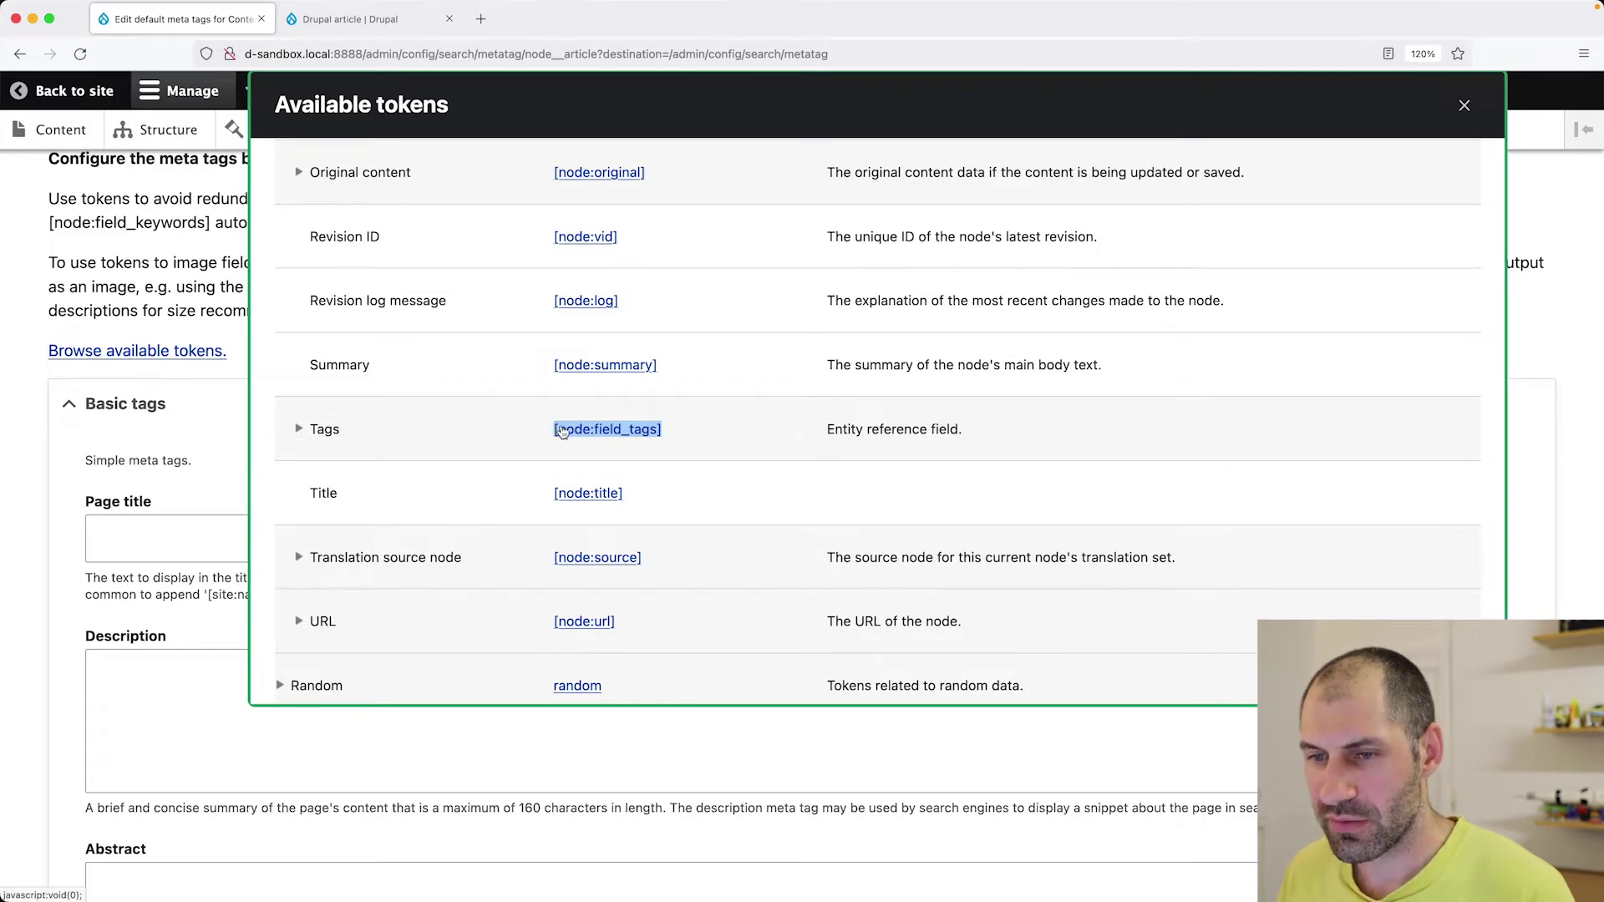
Paste [node:field_tags] into Keywords and save the Article meta tag defaults
left_click(1464, 105)
scroll(116, 651, "down", 5)
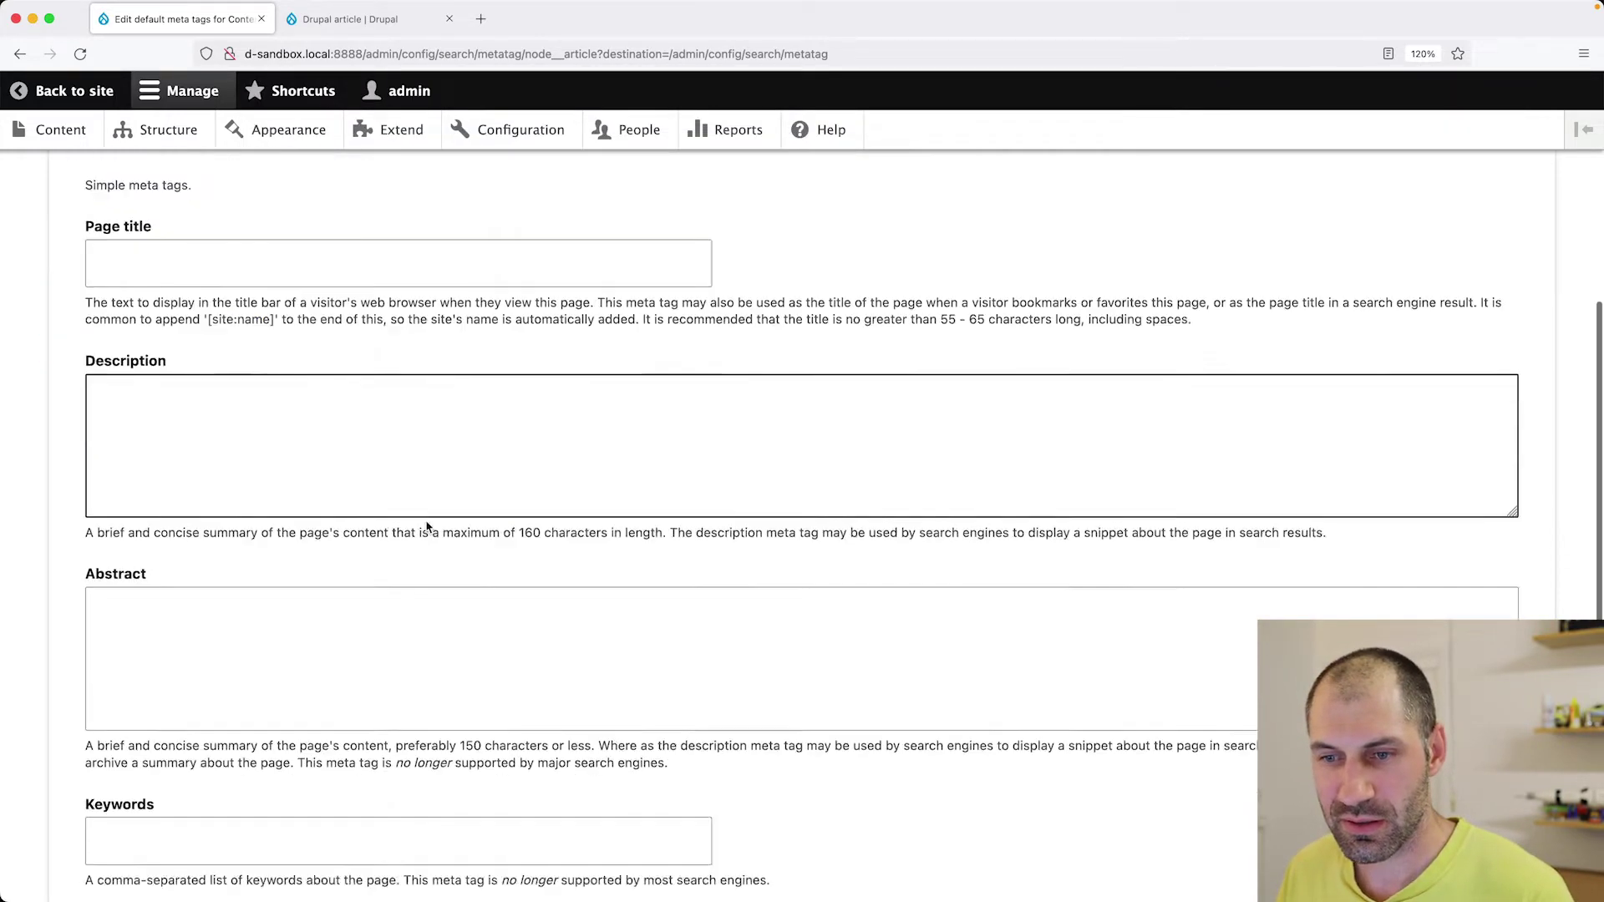
left_click(117, 695)
key("super+v")
scroll(117, 695, "down", 2)
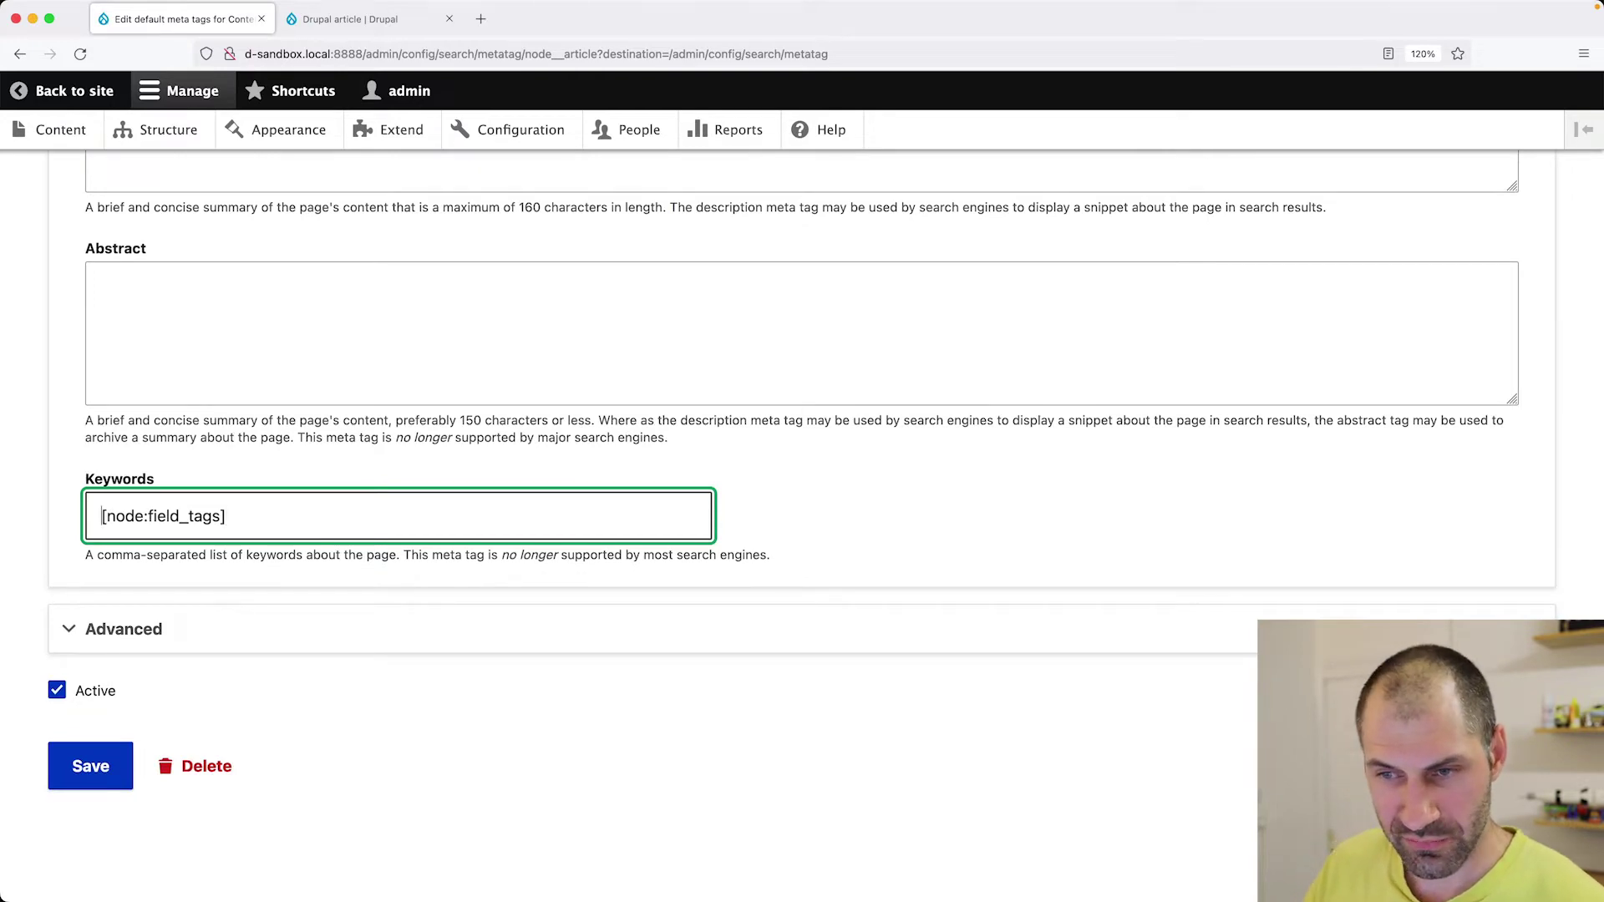
left_click(99, 784)
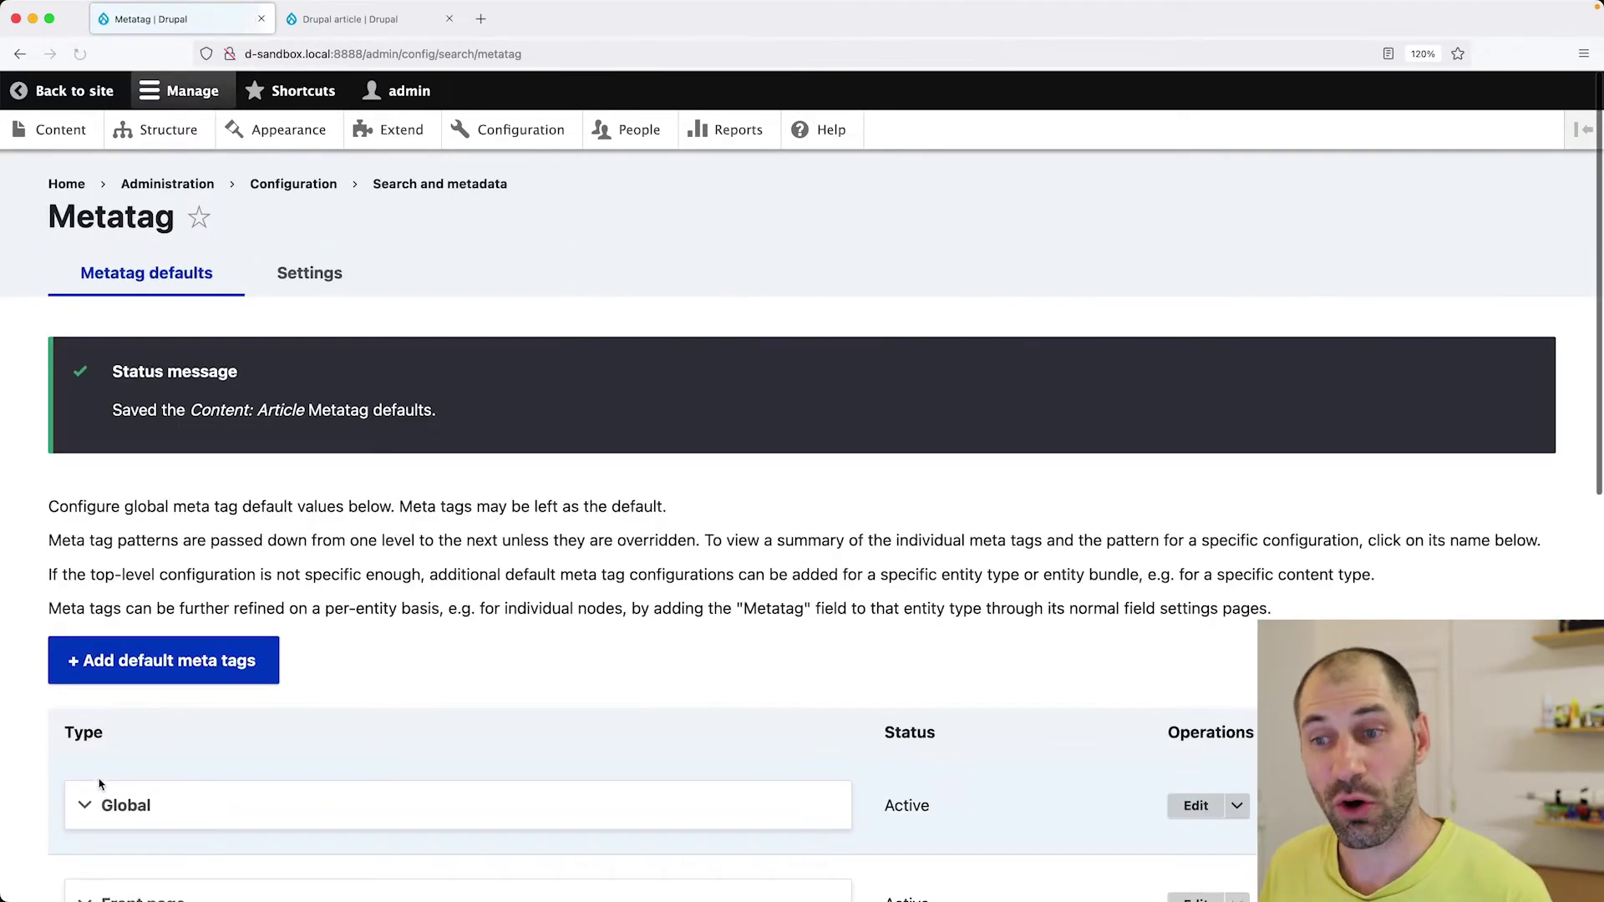
Review the saved Content: Article defaults, then return to the Drupal article page
scroll(197, 794, "down", 5)
scroll(197, 795, "down", 5)
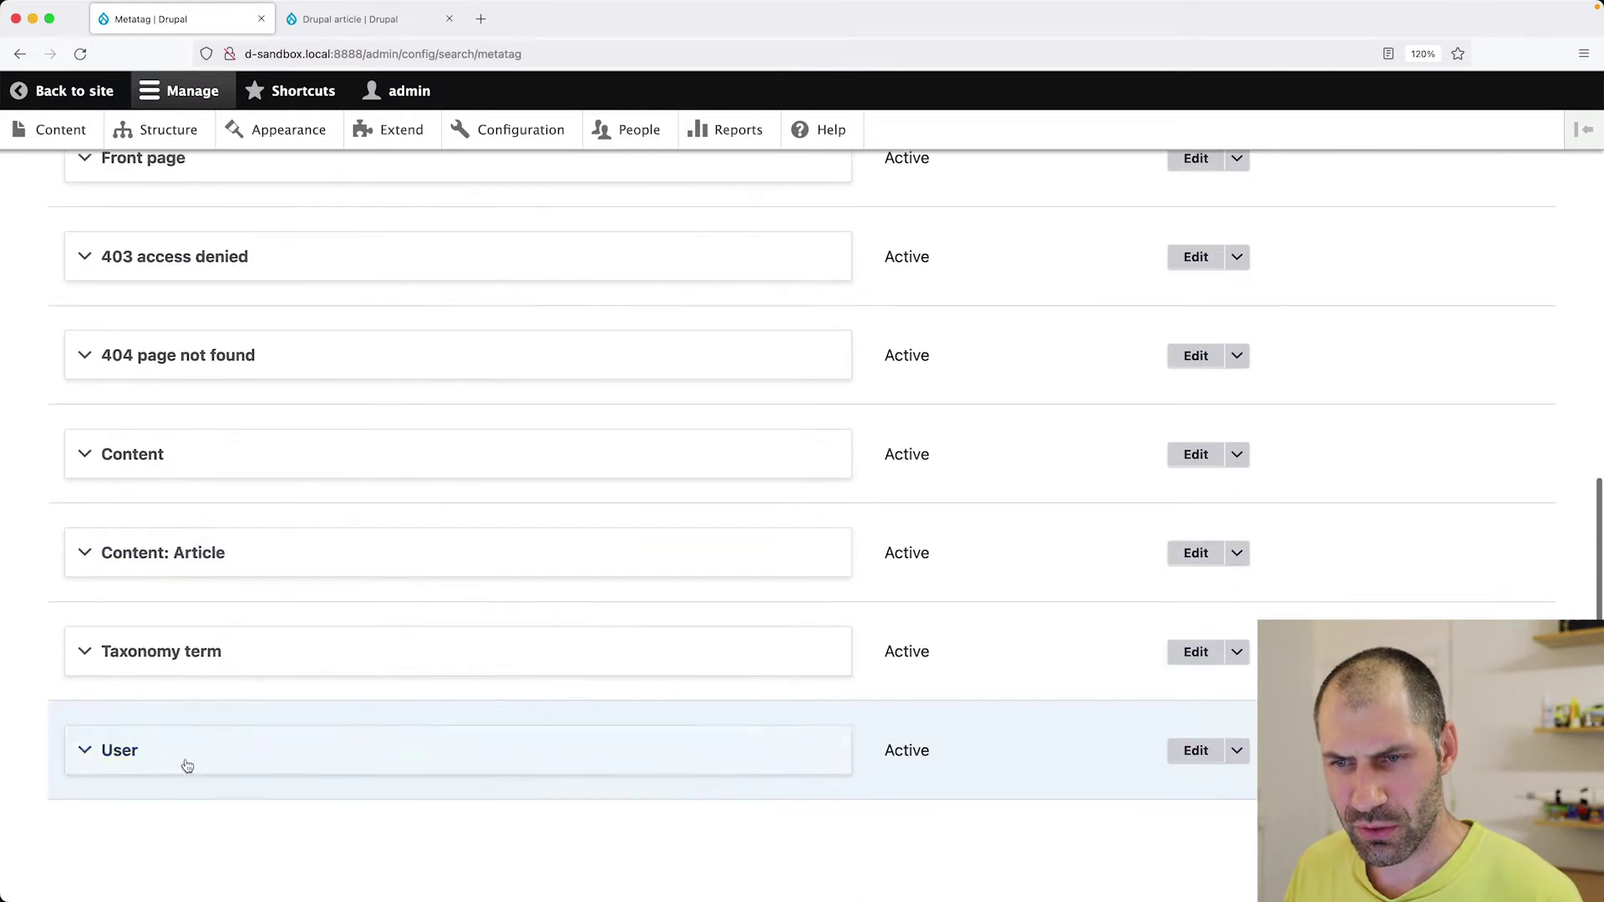
left_click(258, 561)
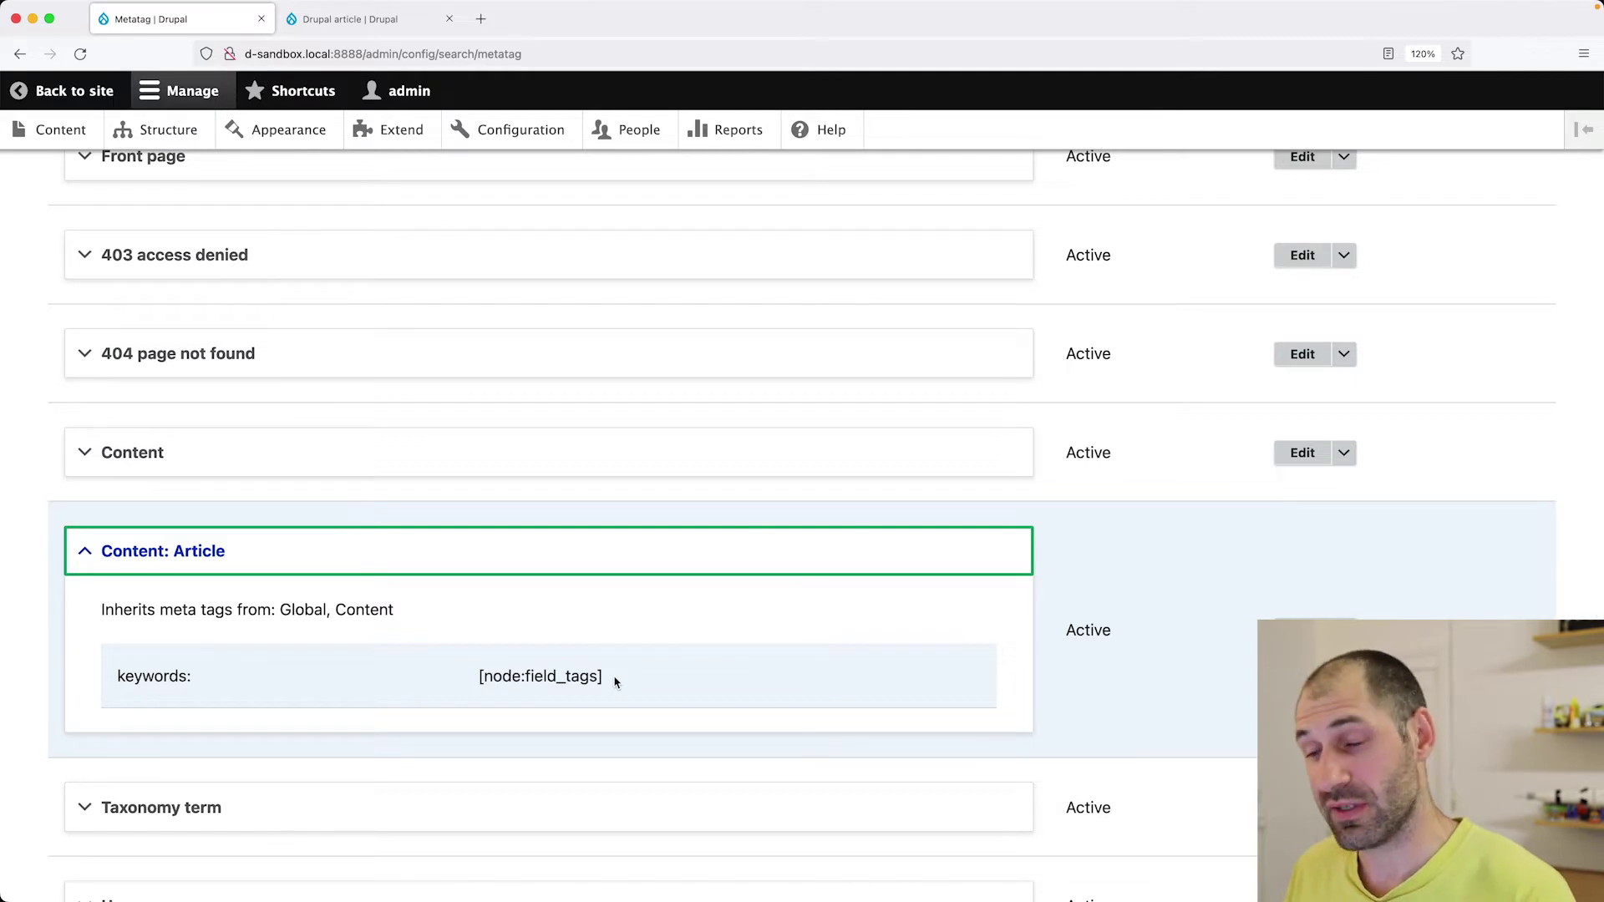
left_click(359, 18)
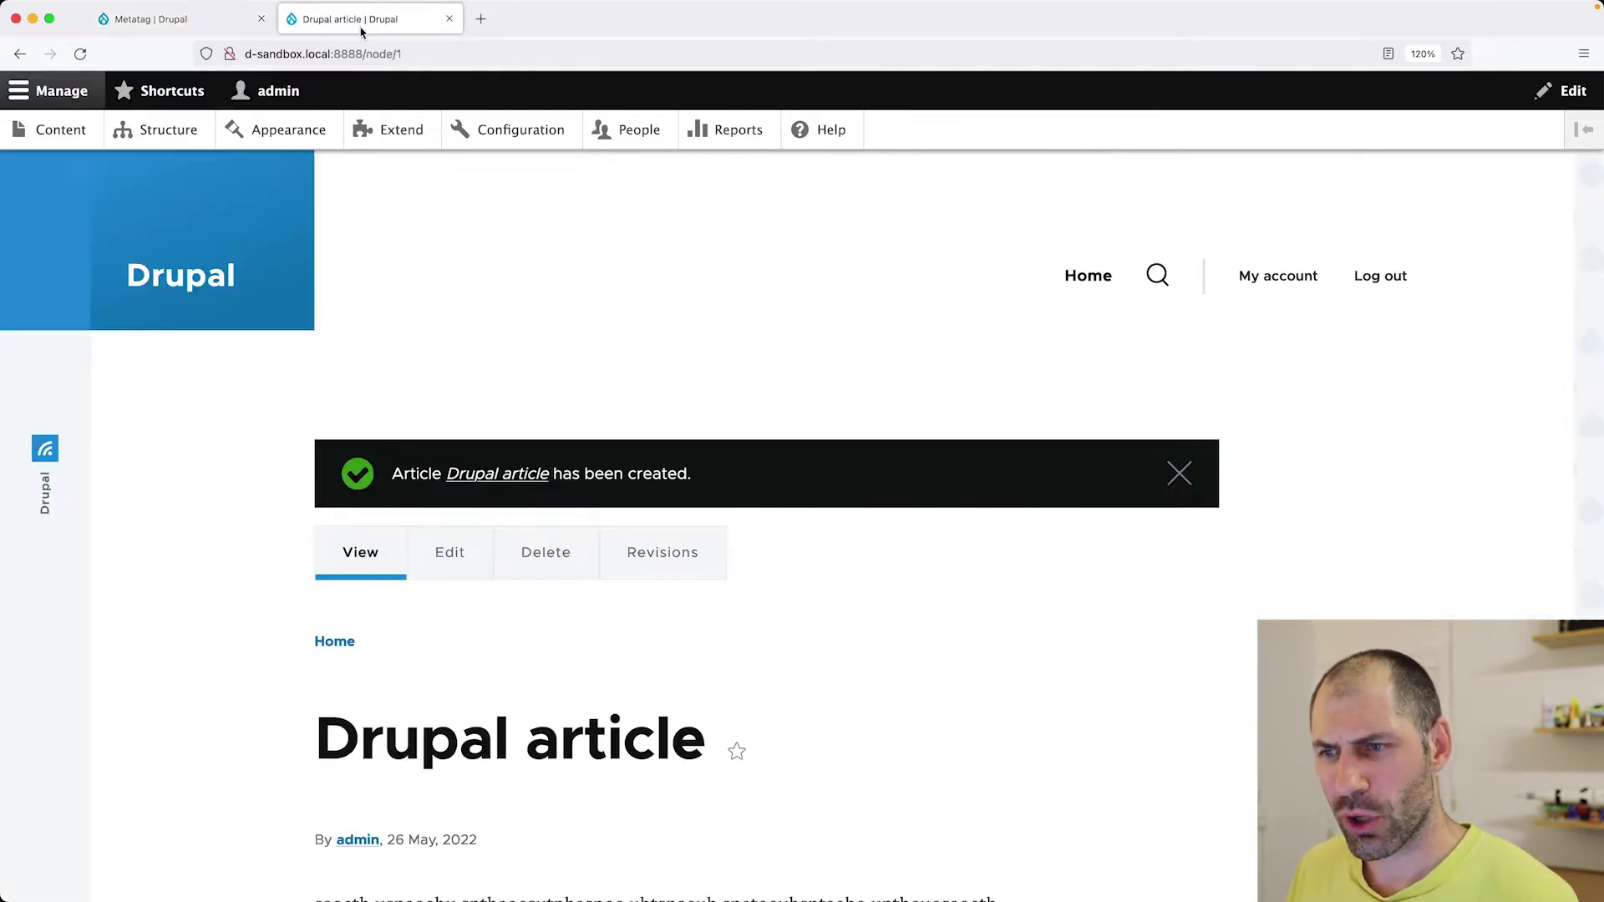
Search the article's page source for 'keyword' and find no keywords meta tag
right_click(268, 648)
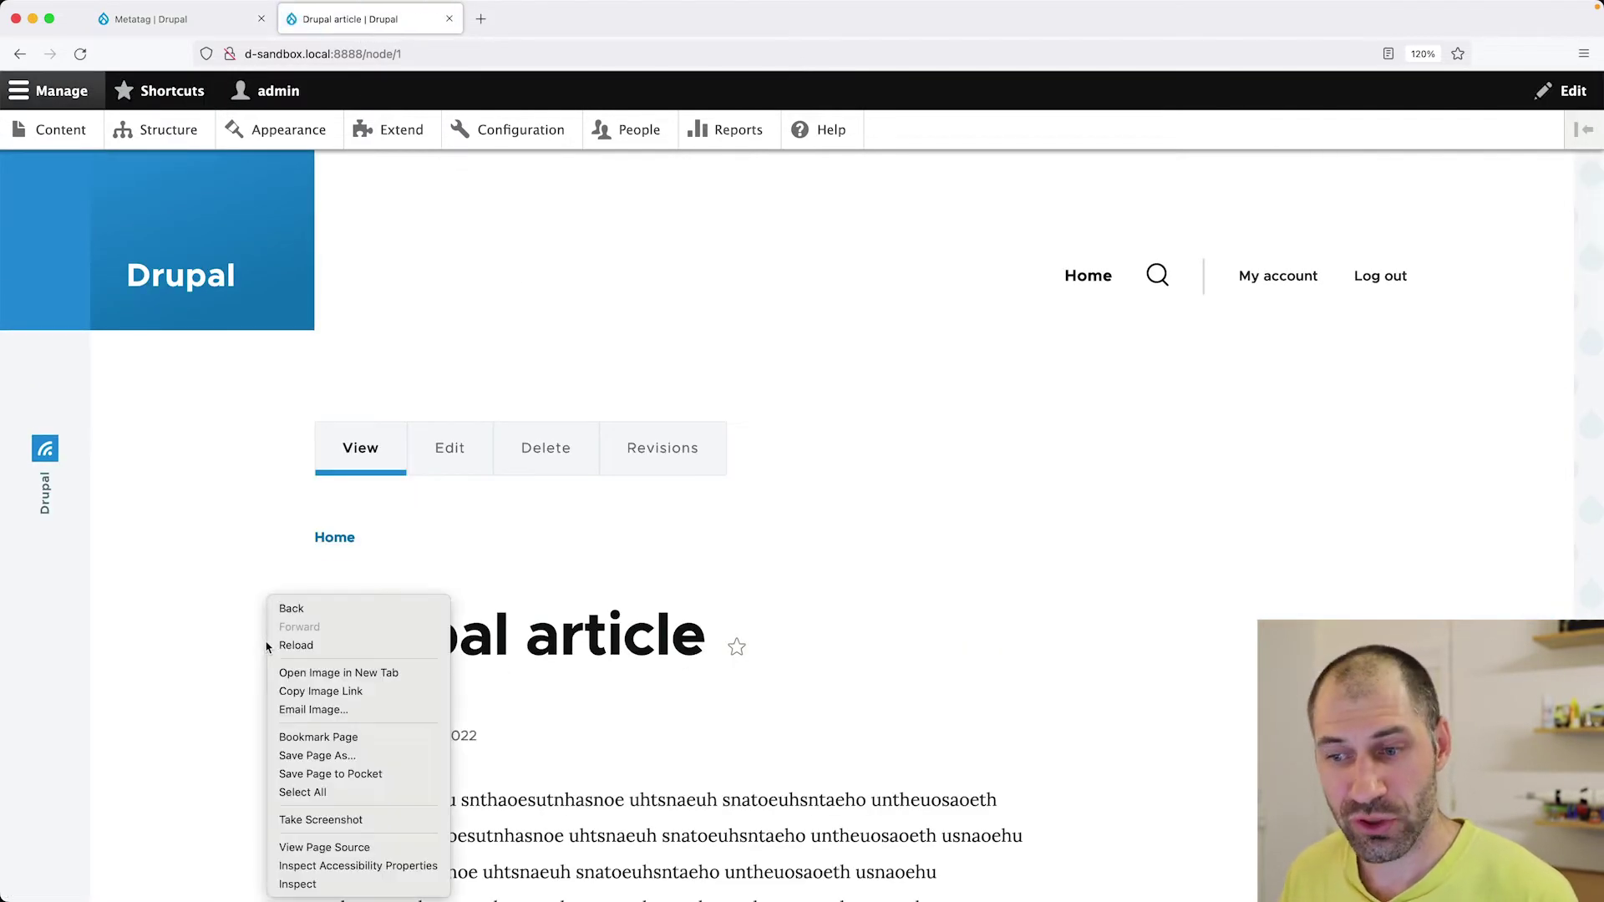
left_click(308, 848)
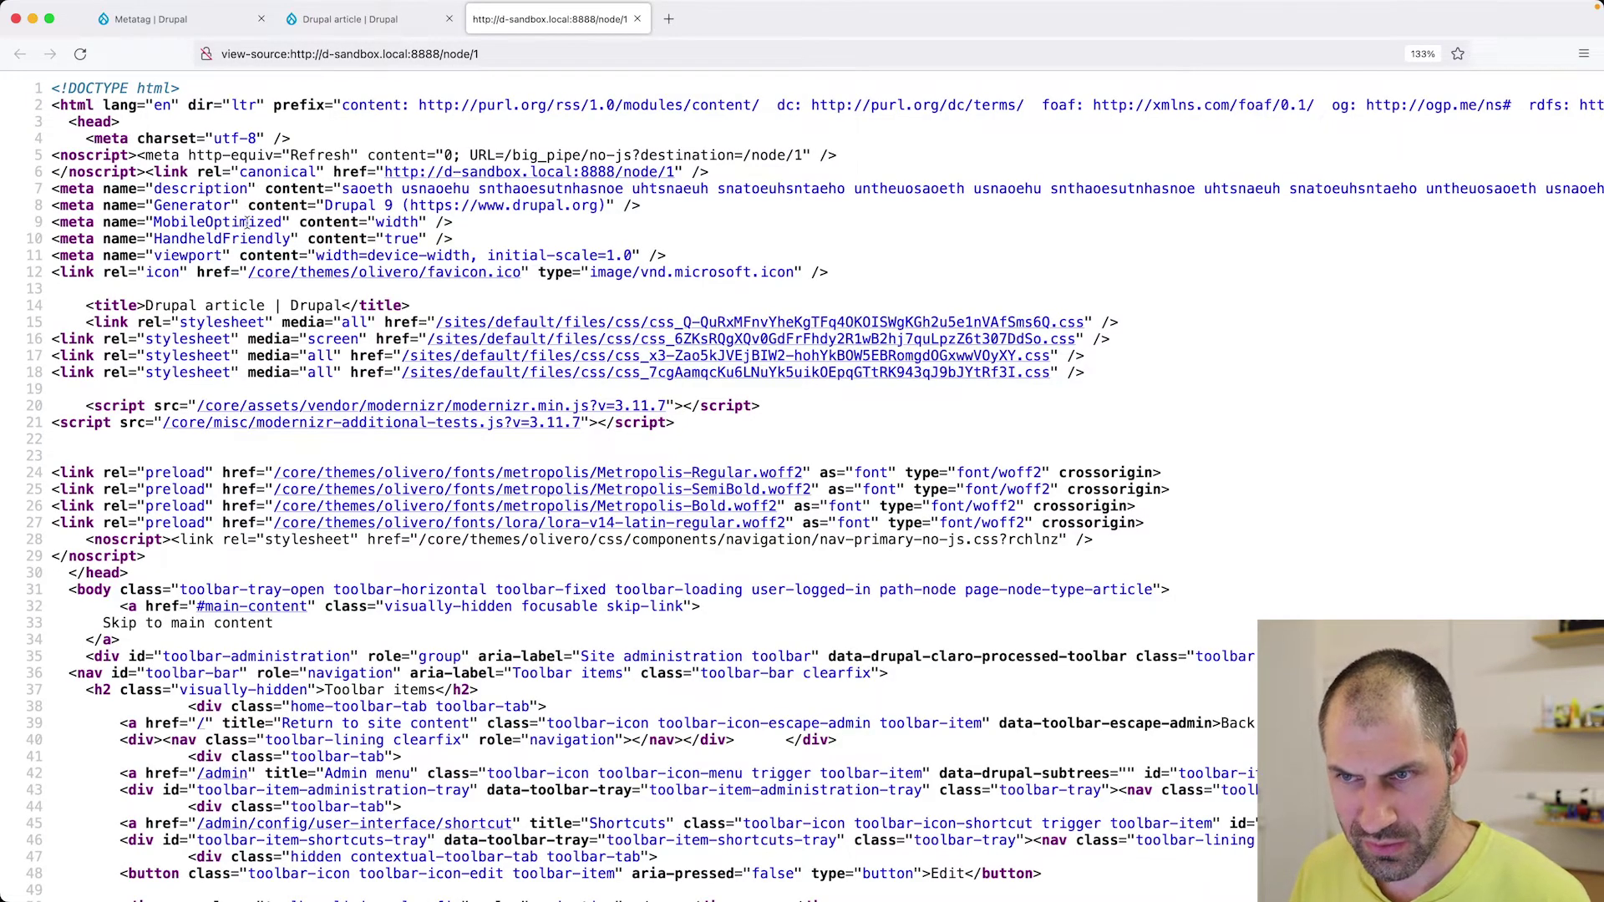
key("ctrl+f")
type("k")
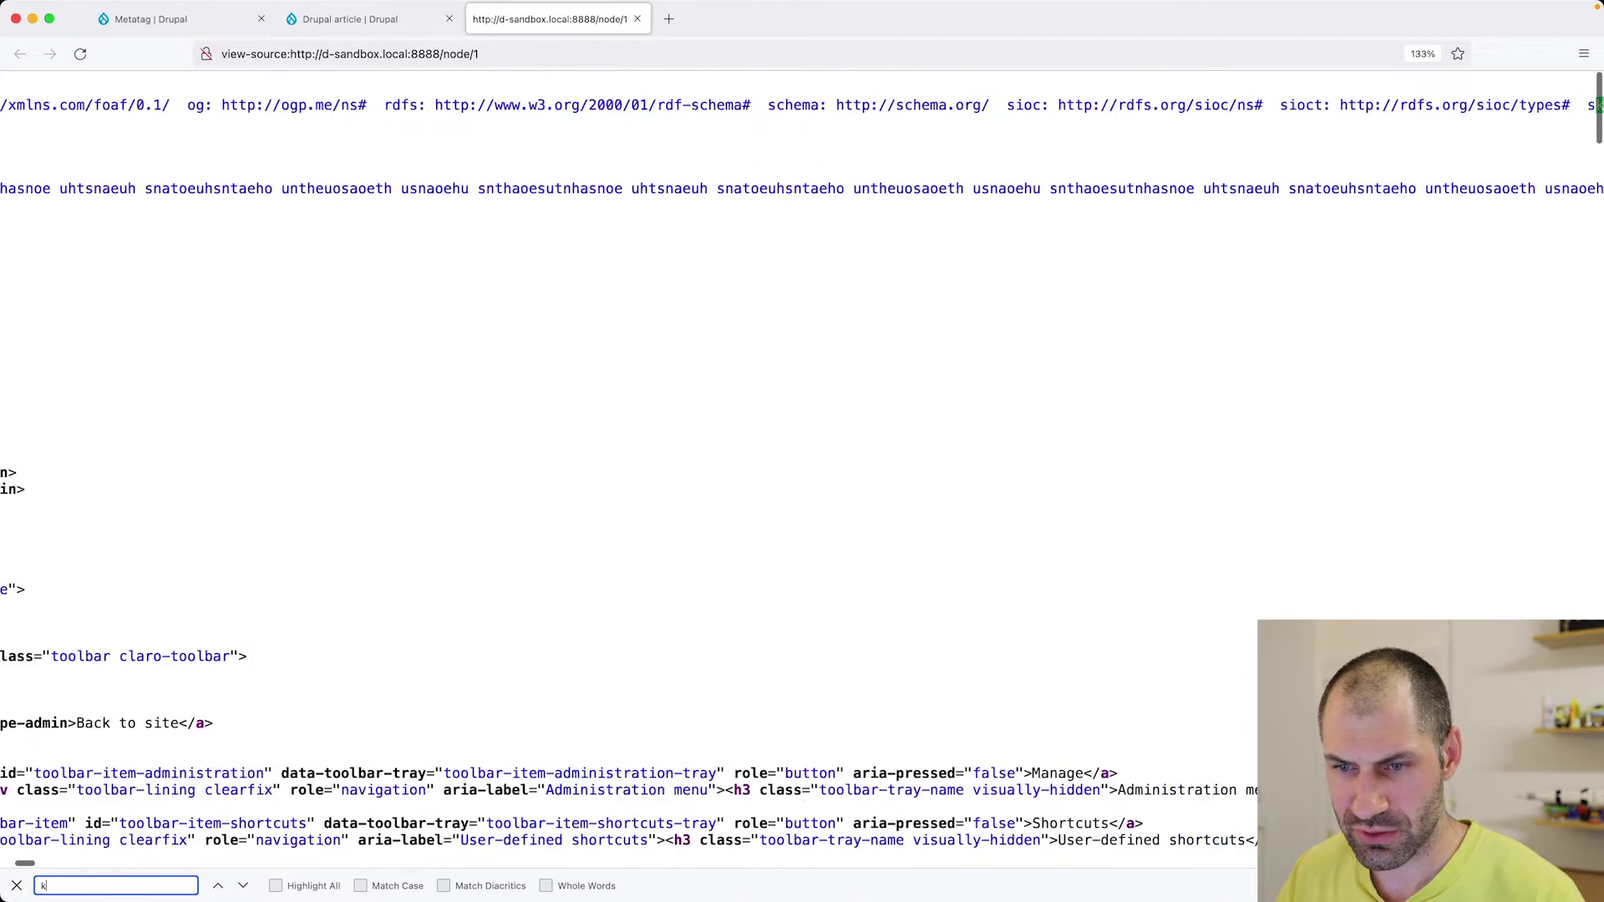
type("eyword")
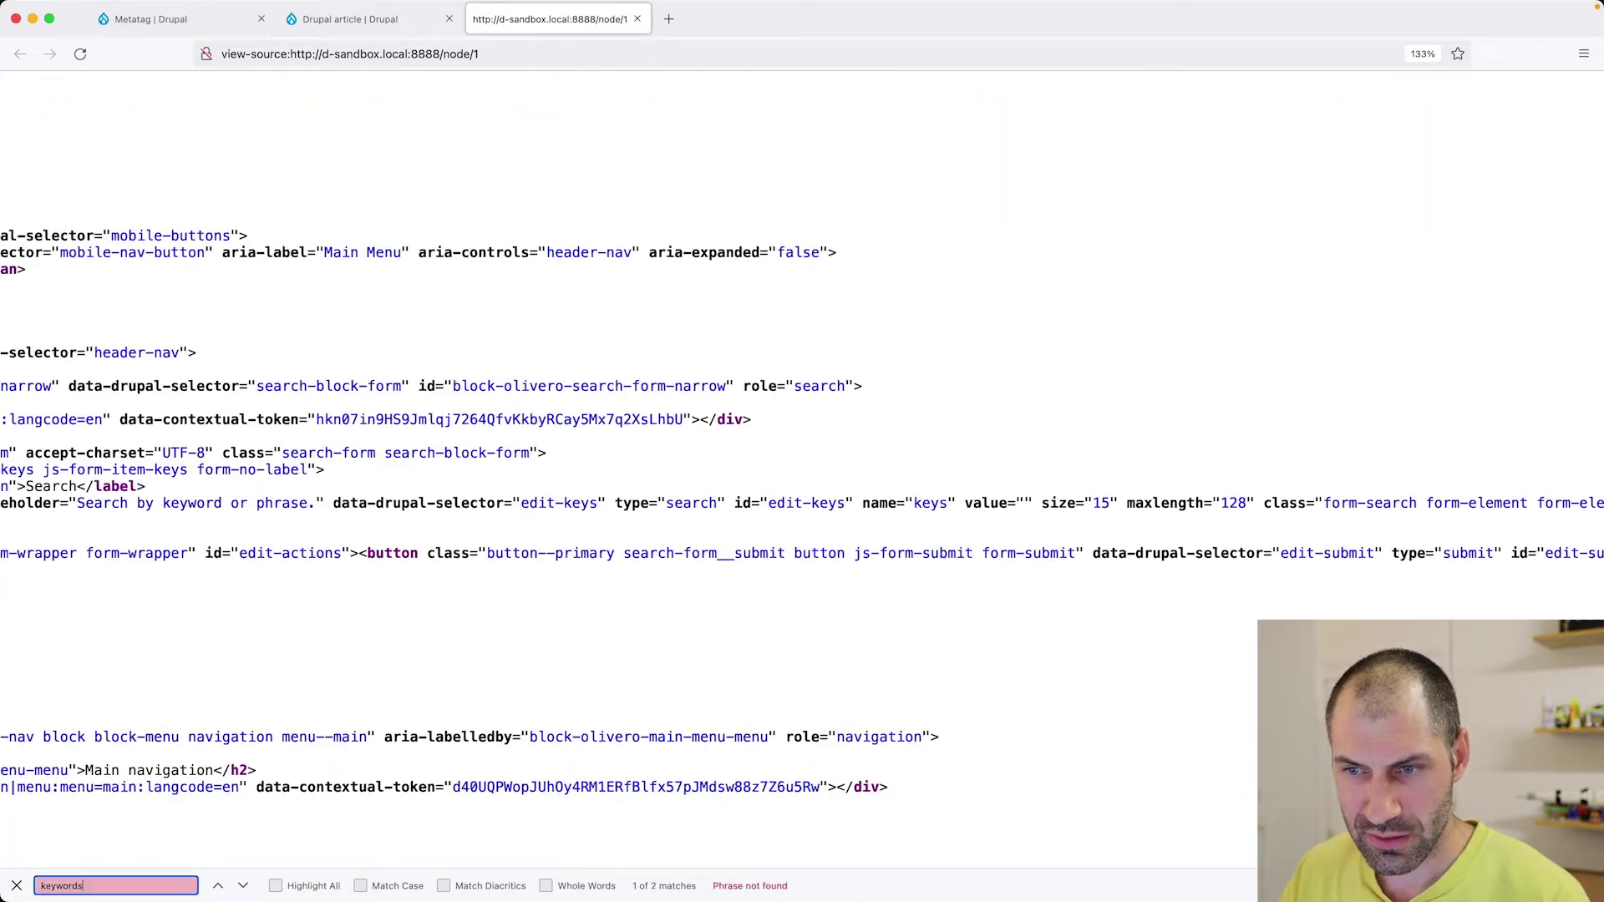
key("Escape")
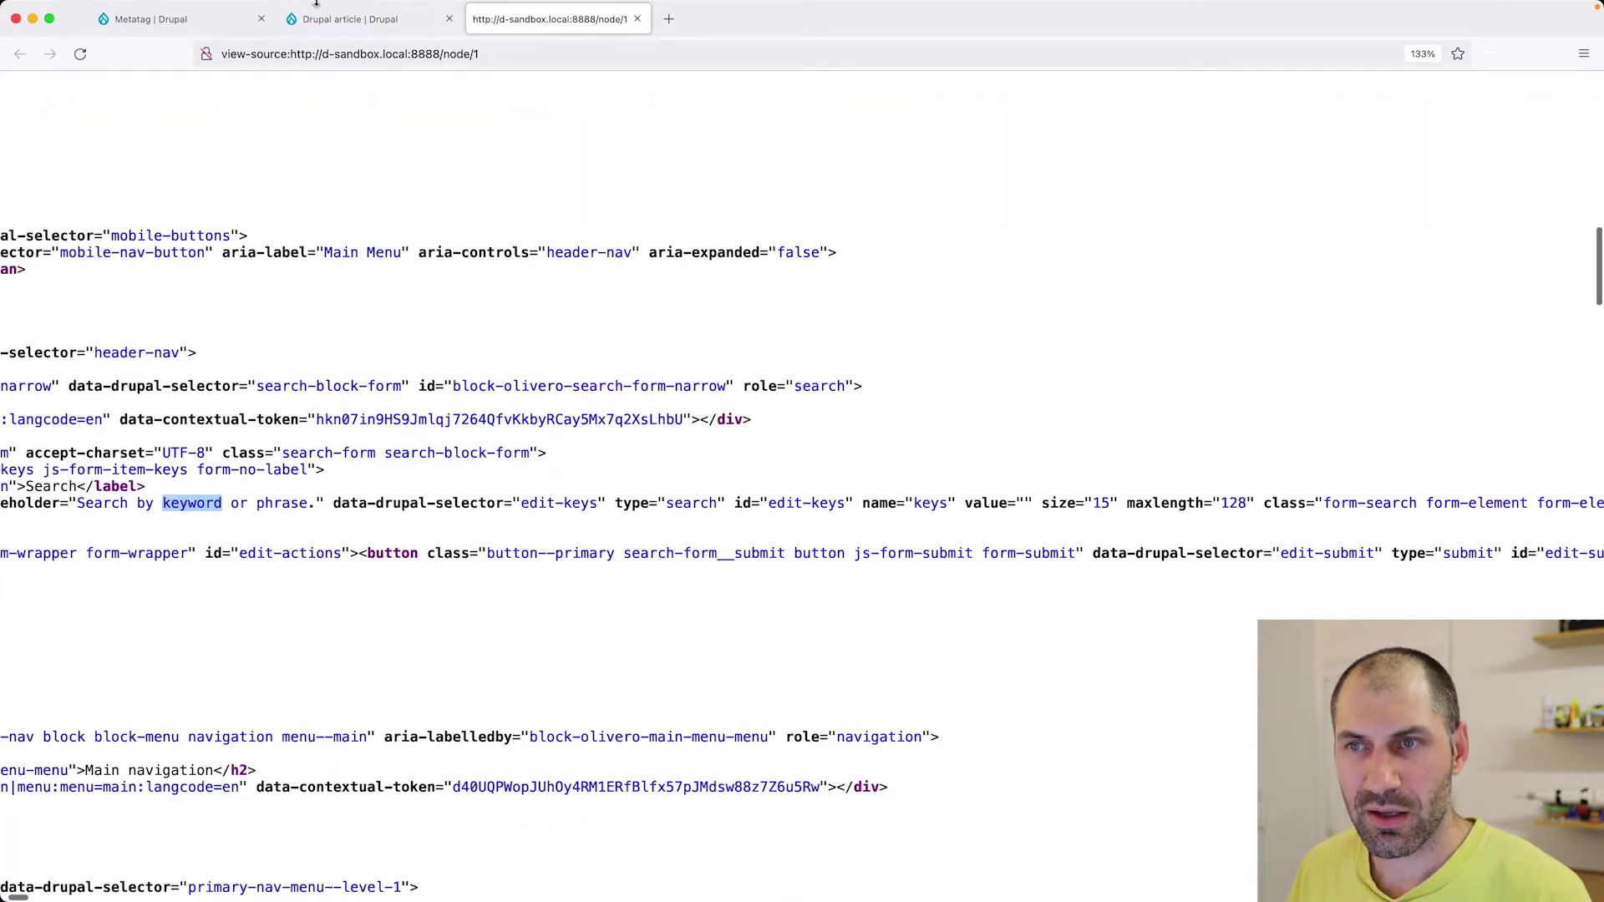
Return to the rendered article and open site Configuration in a new tab
left_click(344, 20)
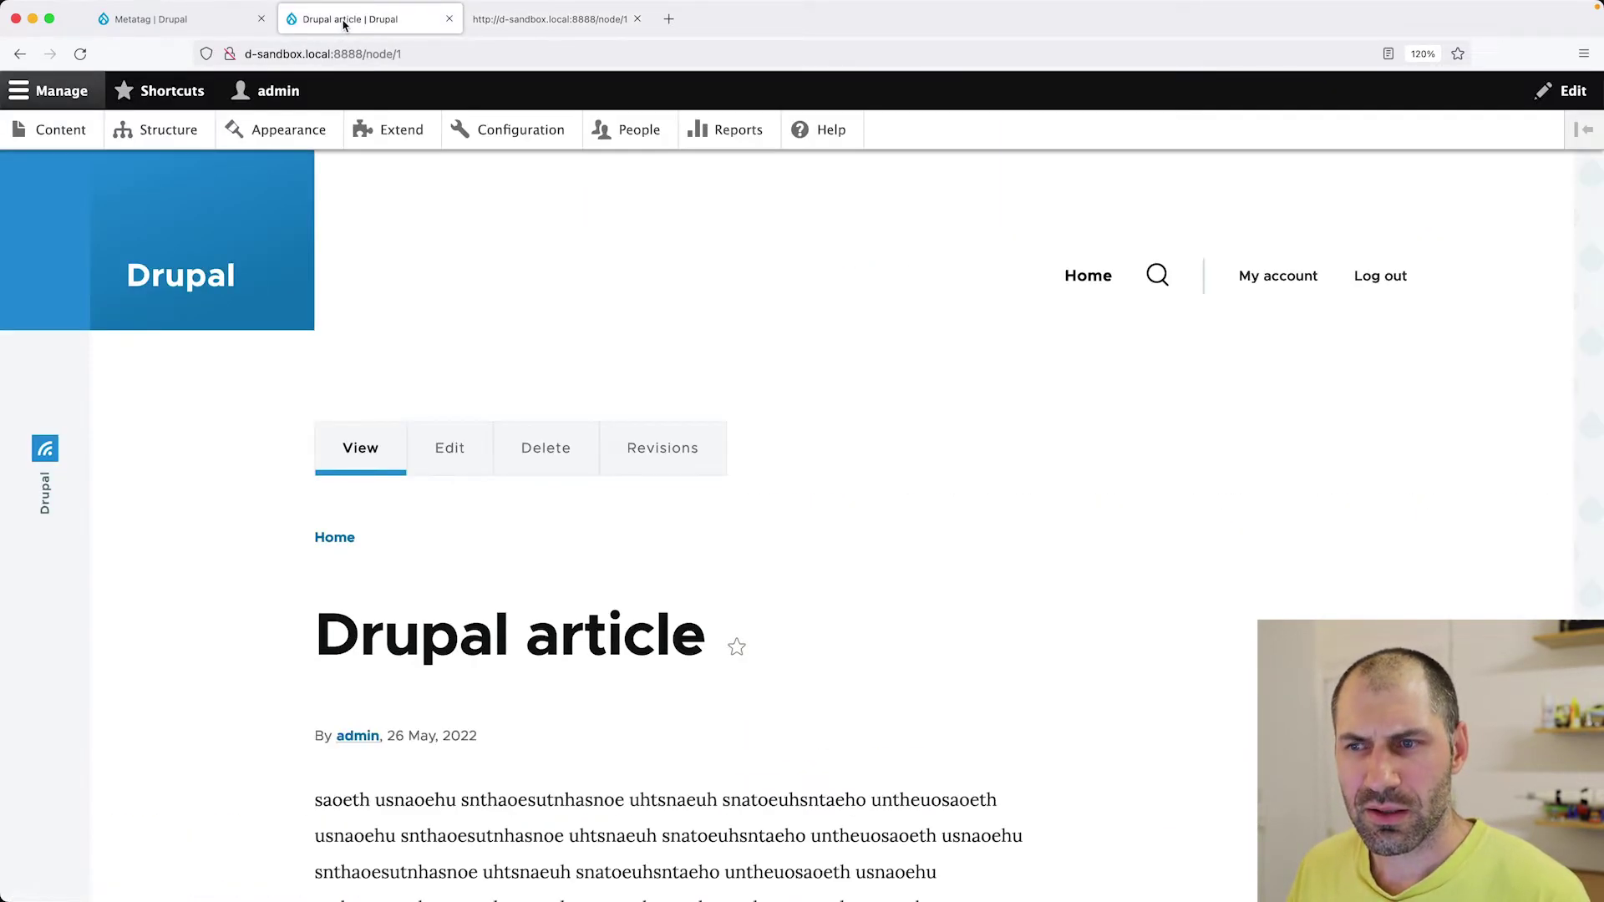
left_click(483, 131, "super")
left_click(562, 20)
Clear all caches from the Performance settings and close that page
scroll(164, 656, "down", 3)
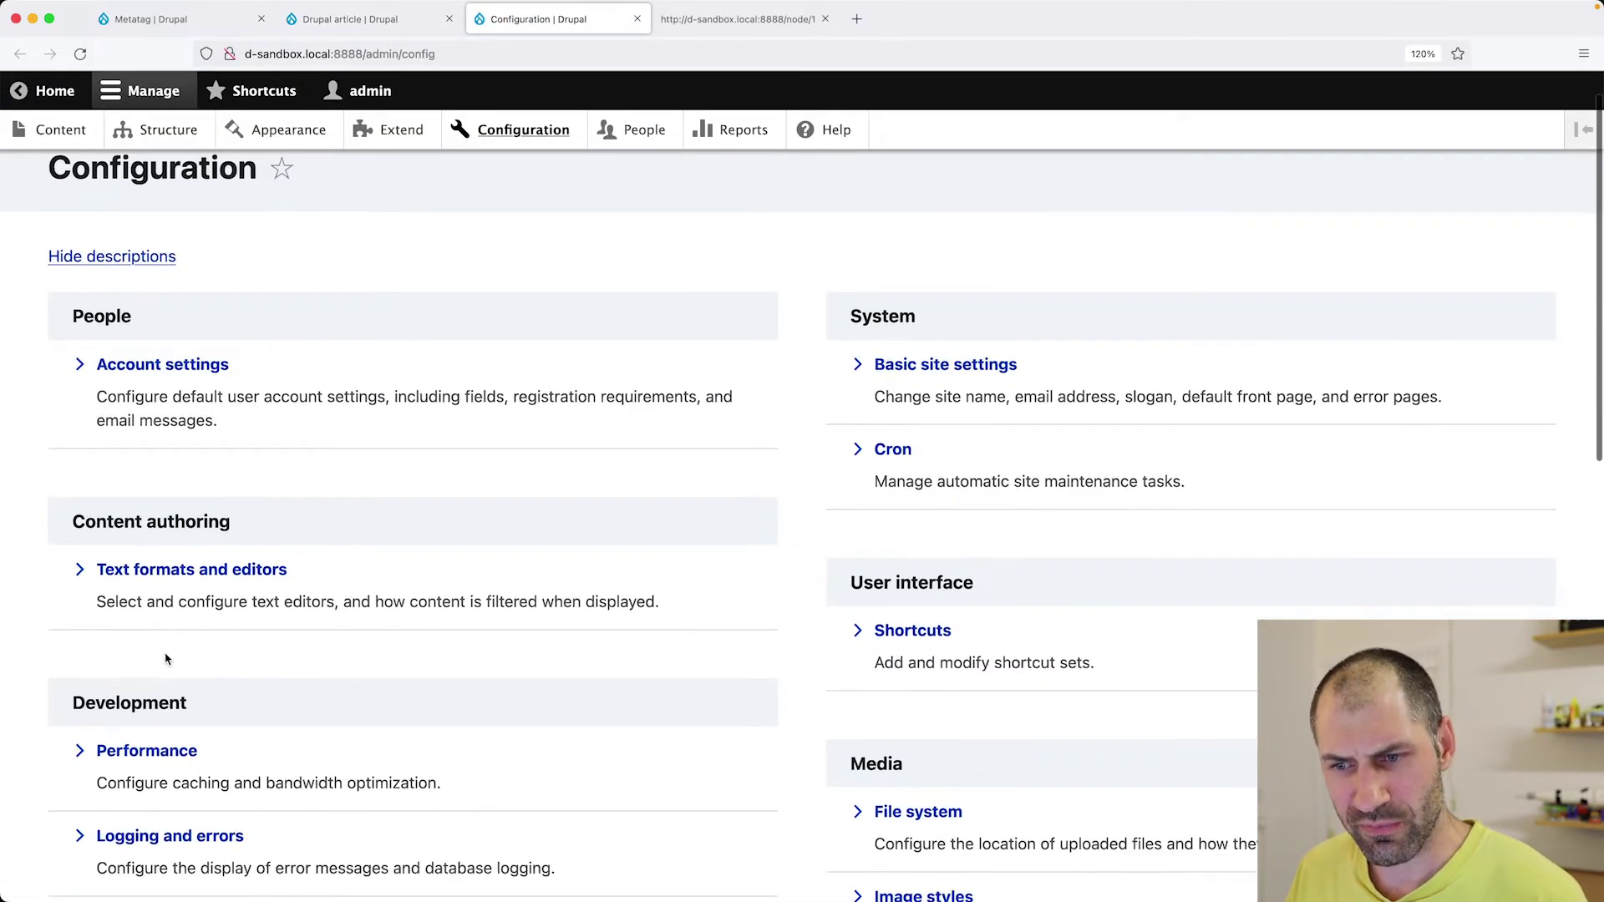
left_click(163, 634)
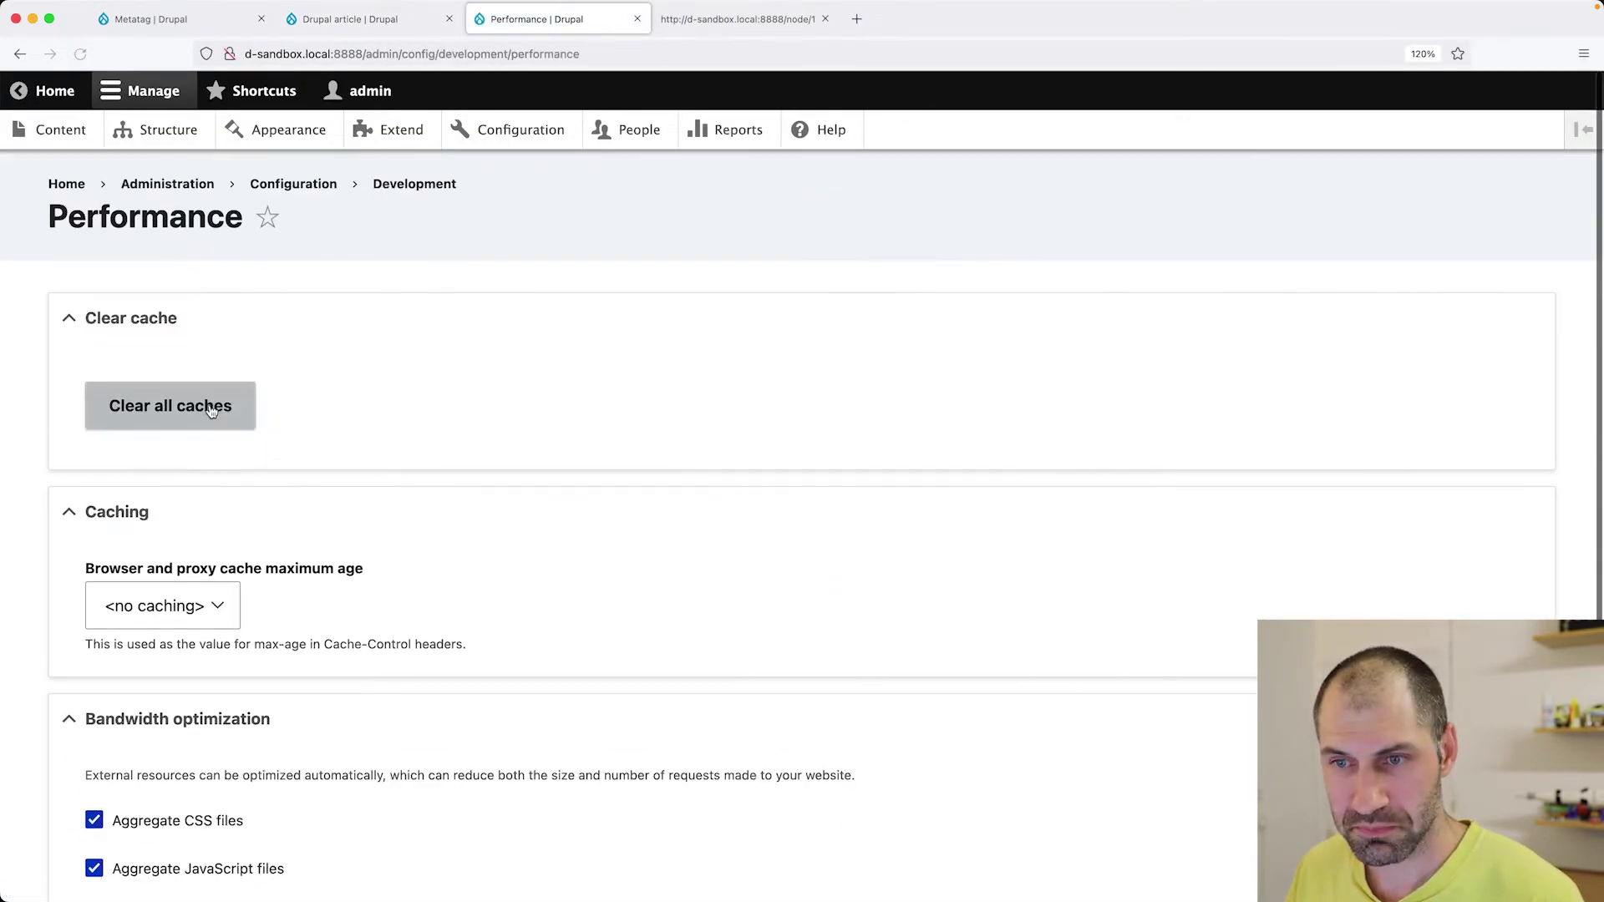
left_click(212, 410)
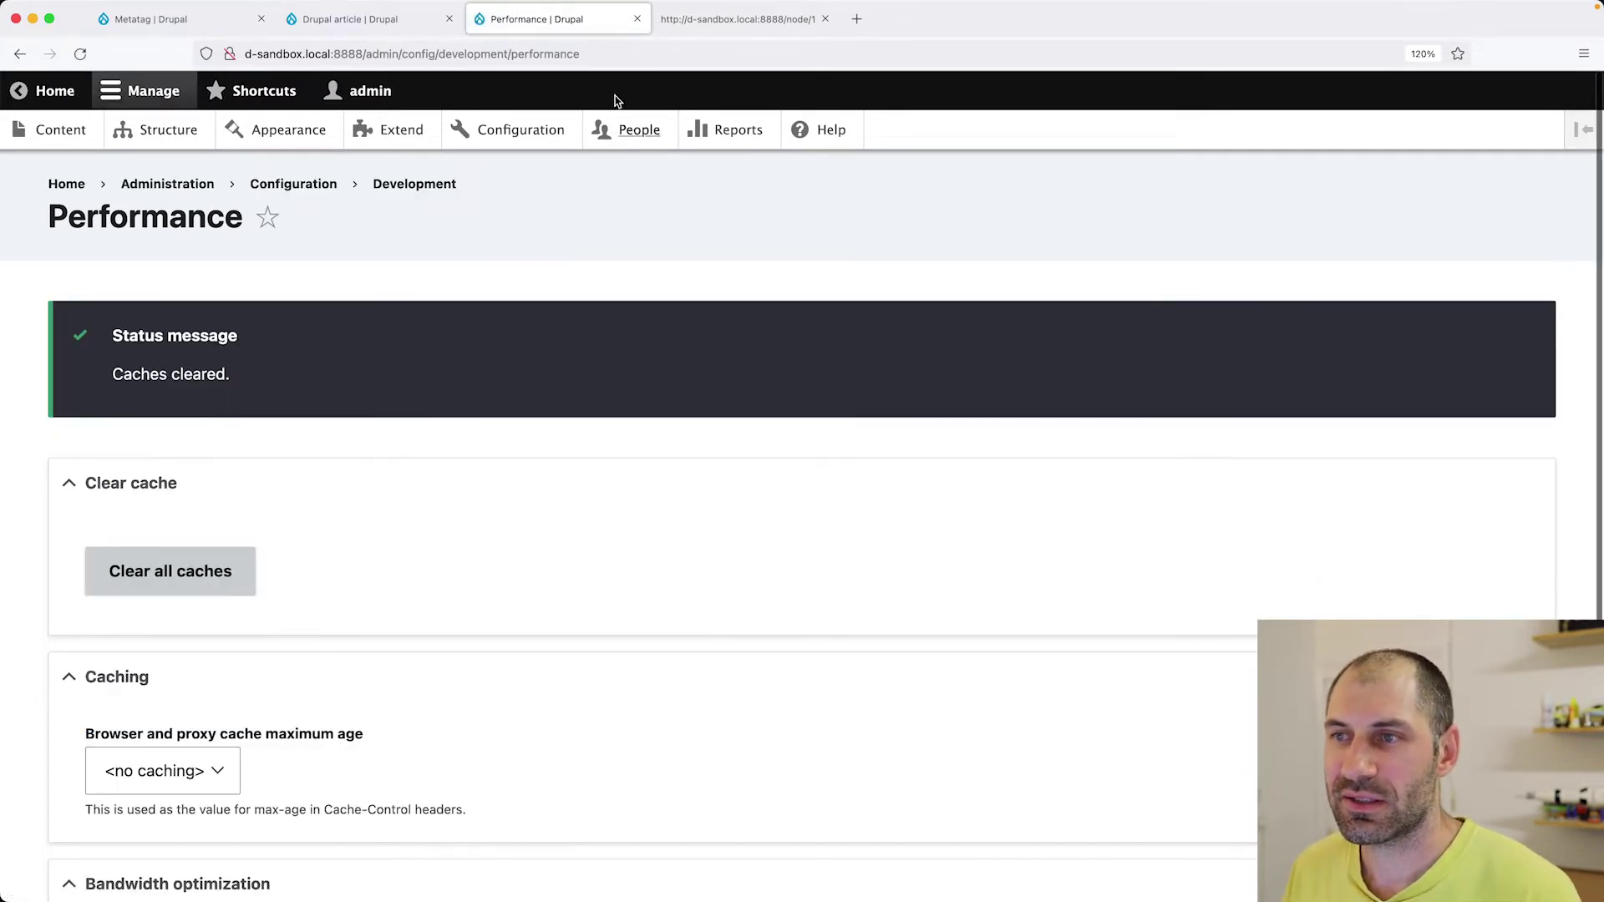
left_click(636, 19)
Reload the page source to confirm keywords 'Drupal, WordPress, React' on line 8, then return to the article
left_click(568, 32)
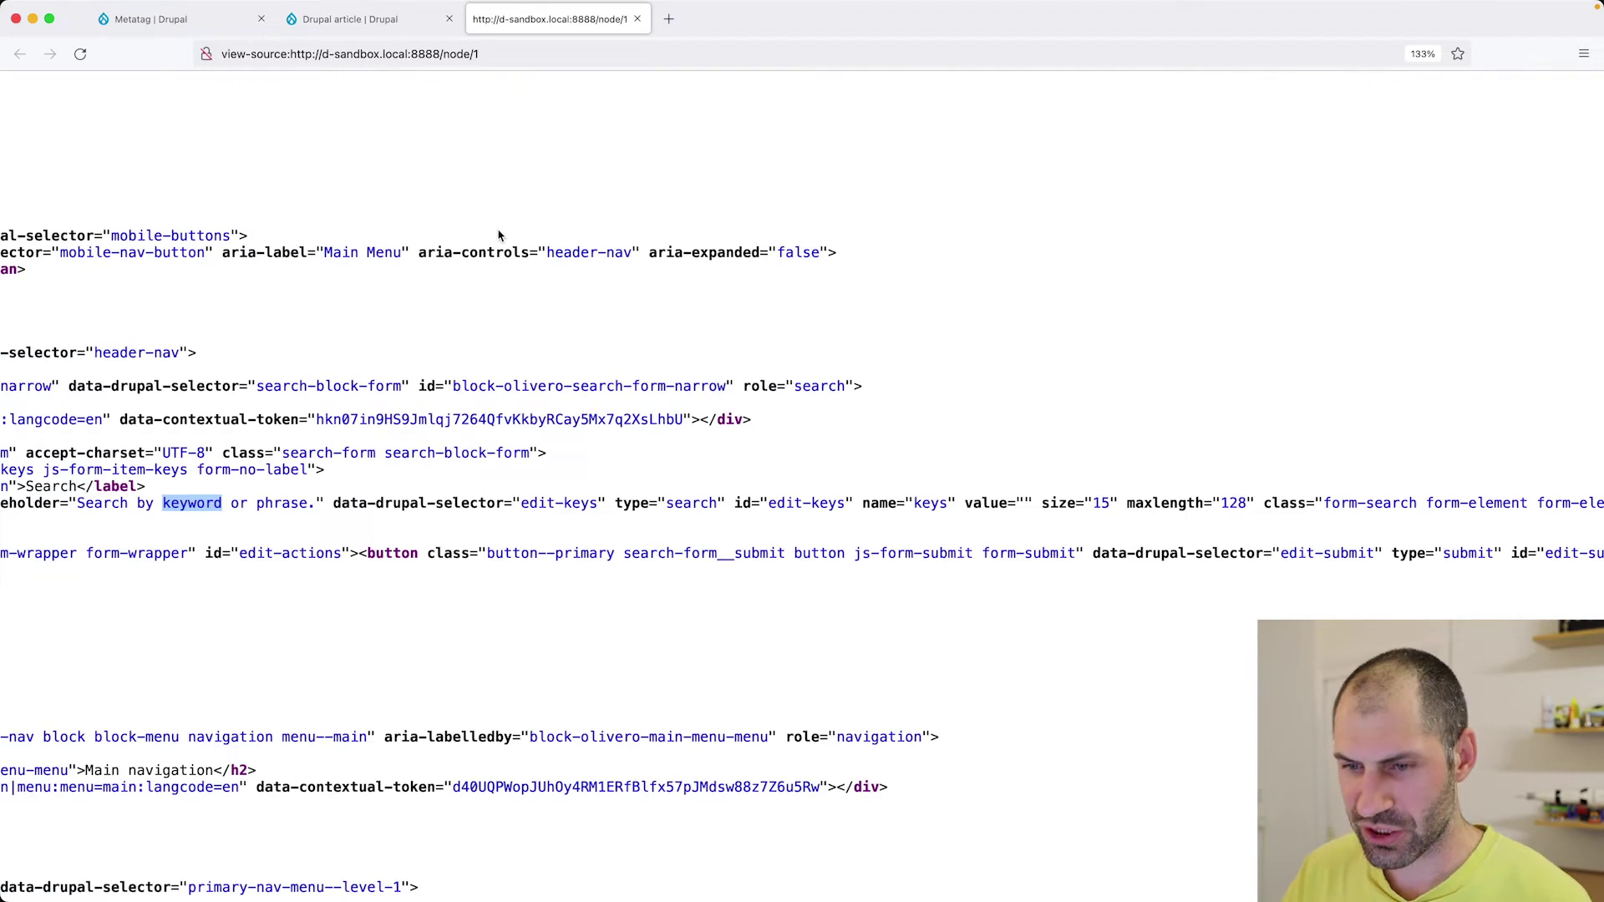
key("super+r")
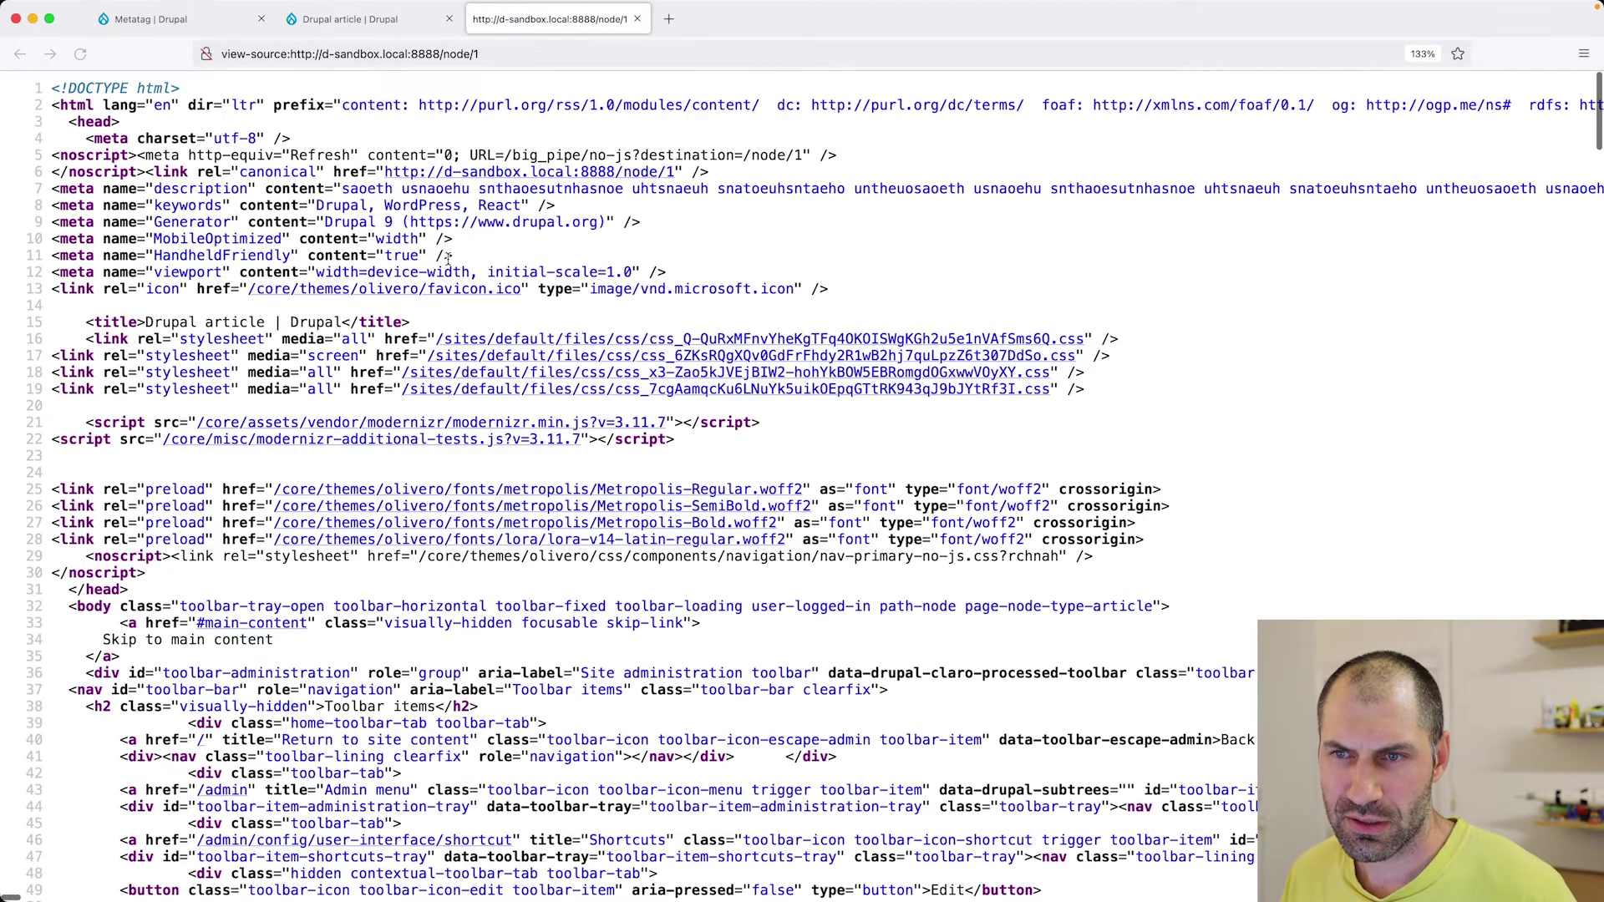
double_click(180, 209)
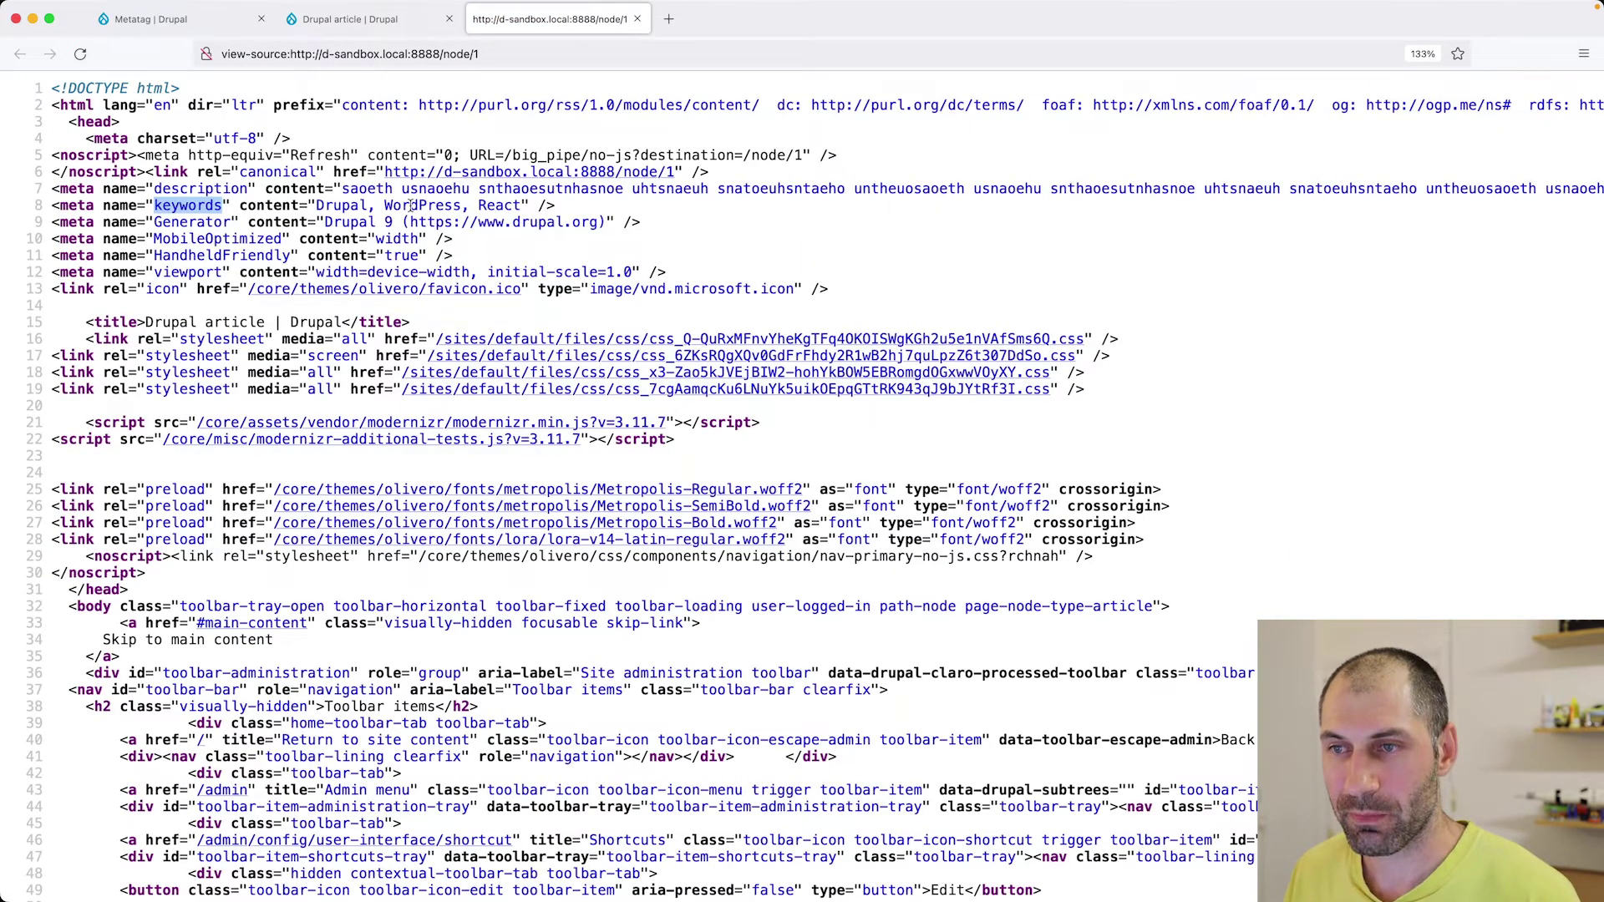
left_click_drag(526, 205, 317, 209)
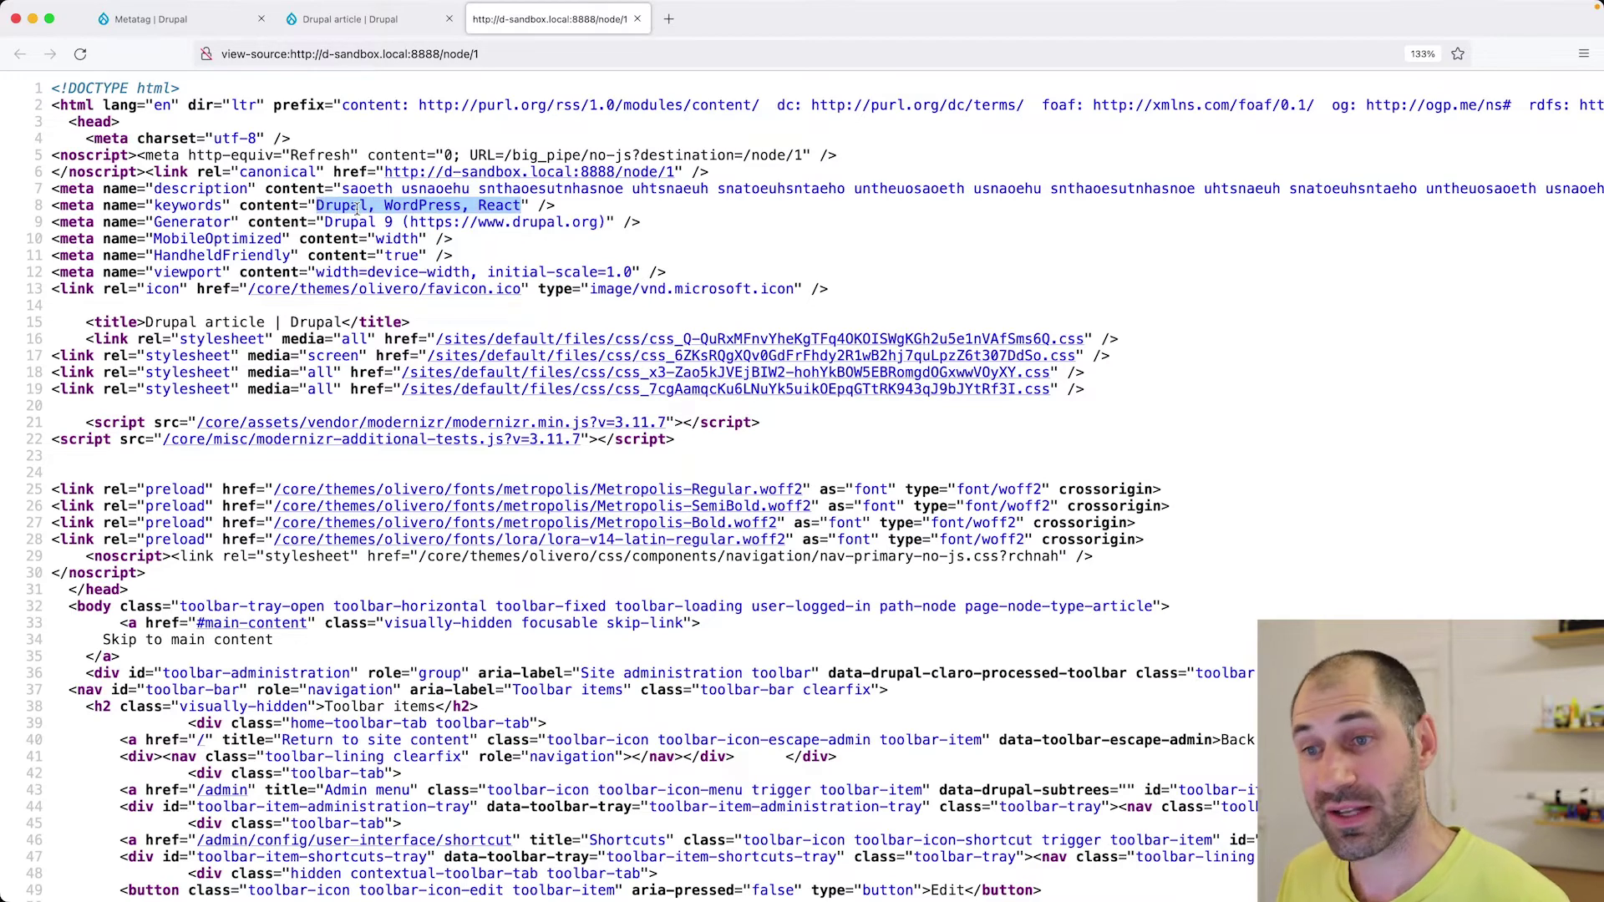
left_click(361, 206)
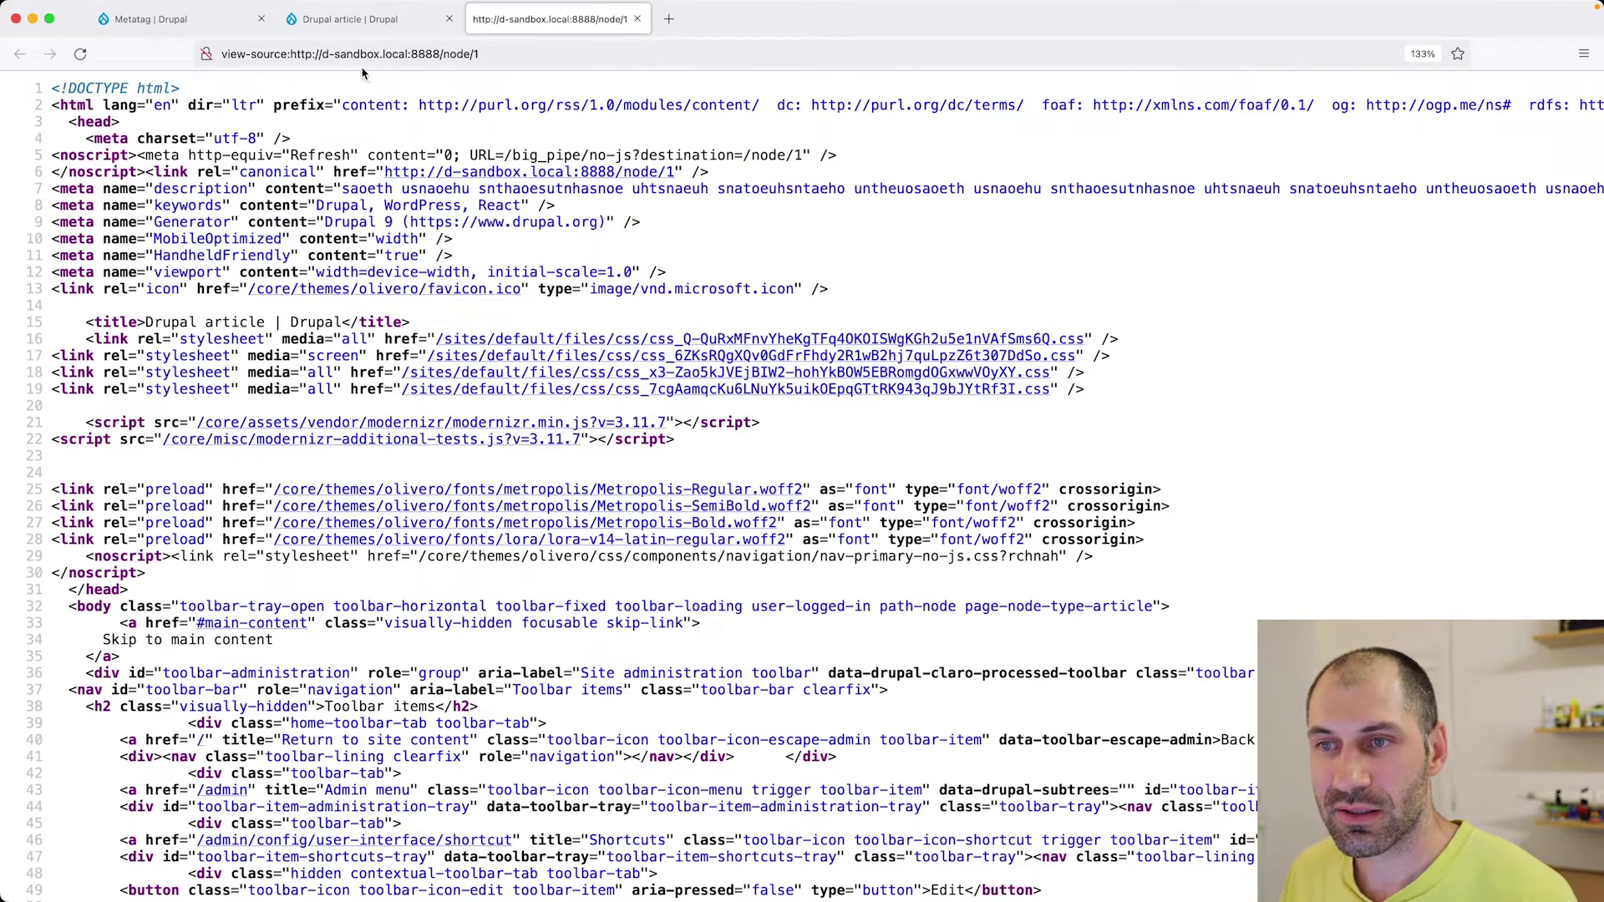
left_click(360, 18)
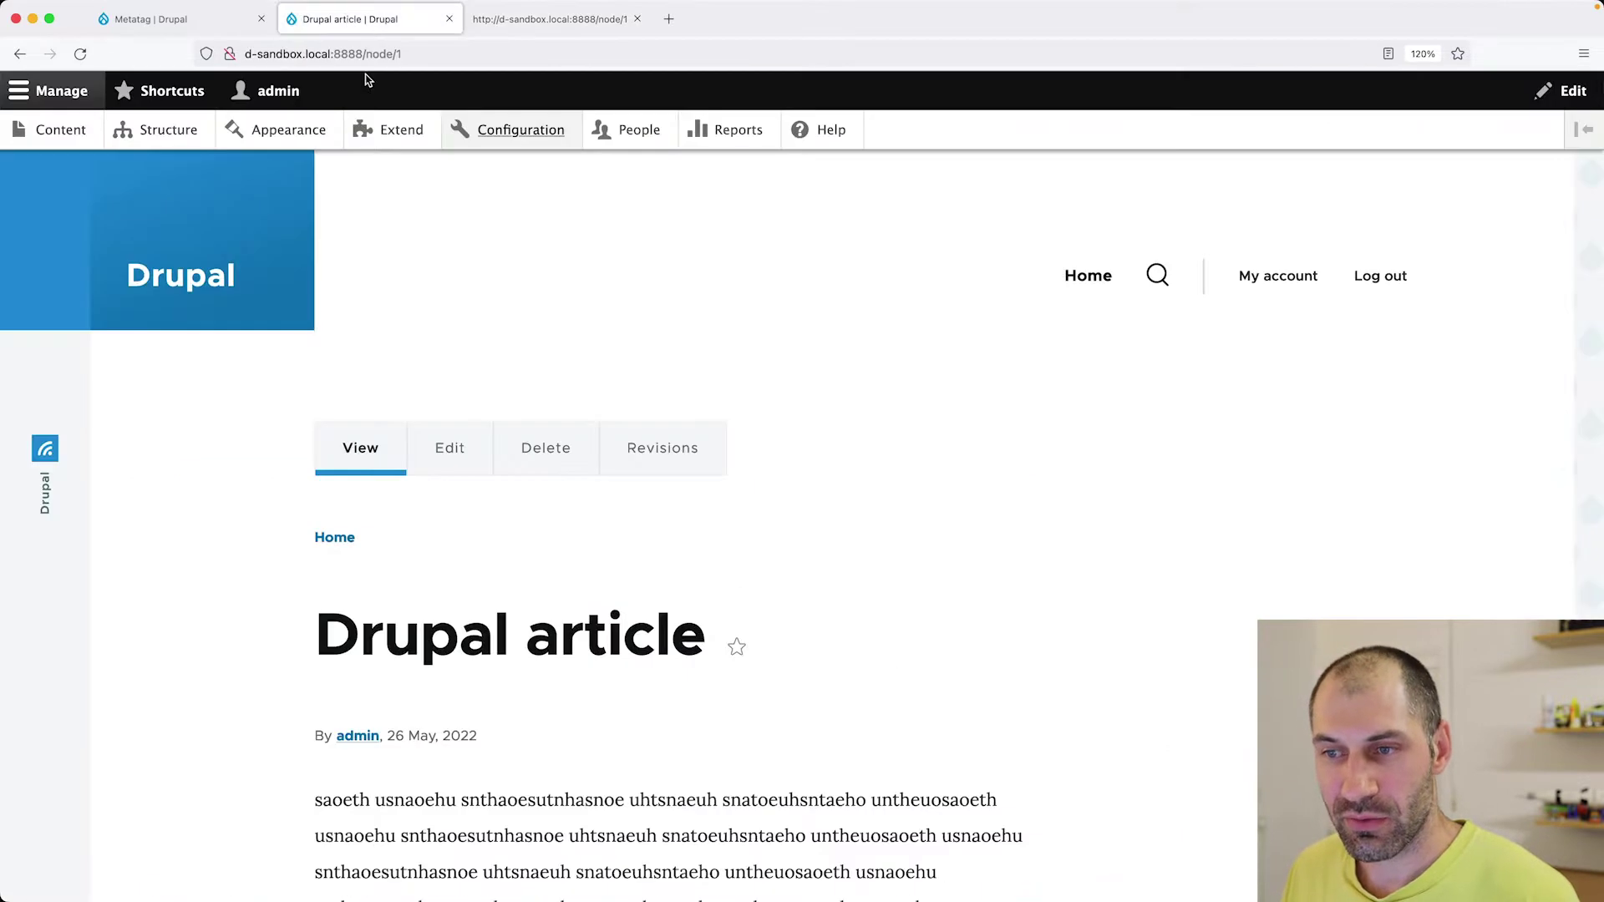
Check the article's edit form for its tags Drupal, WordPress and React
left_click(469, 456)
scroll(125, 599, "down", 3)
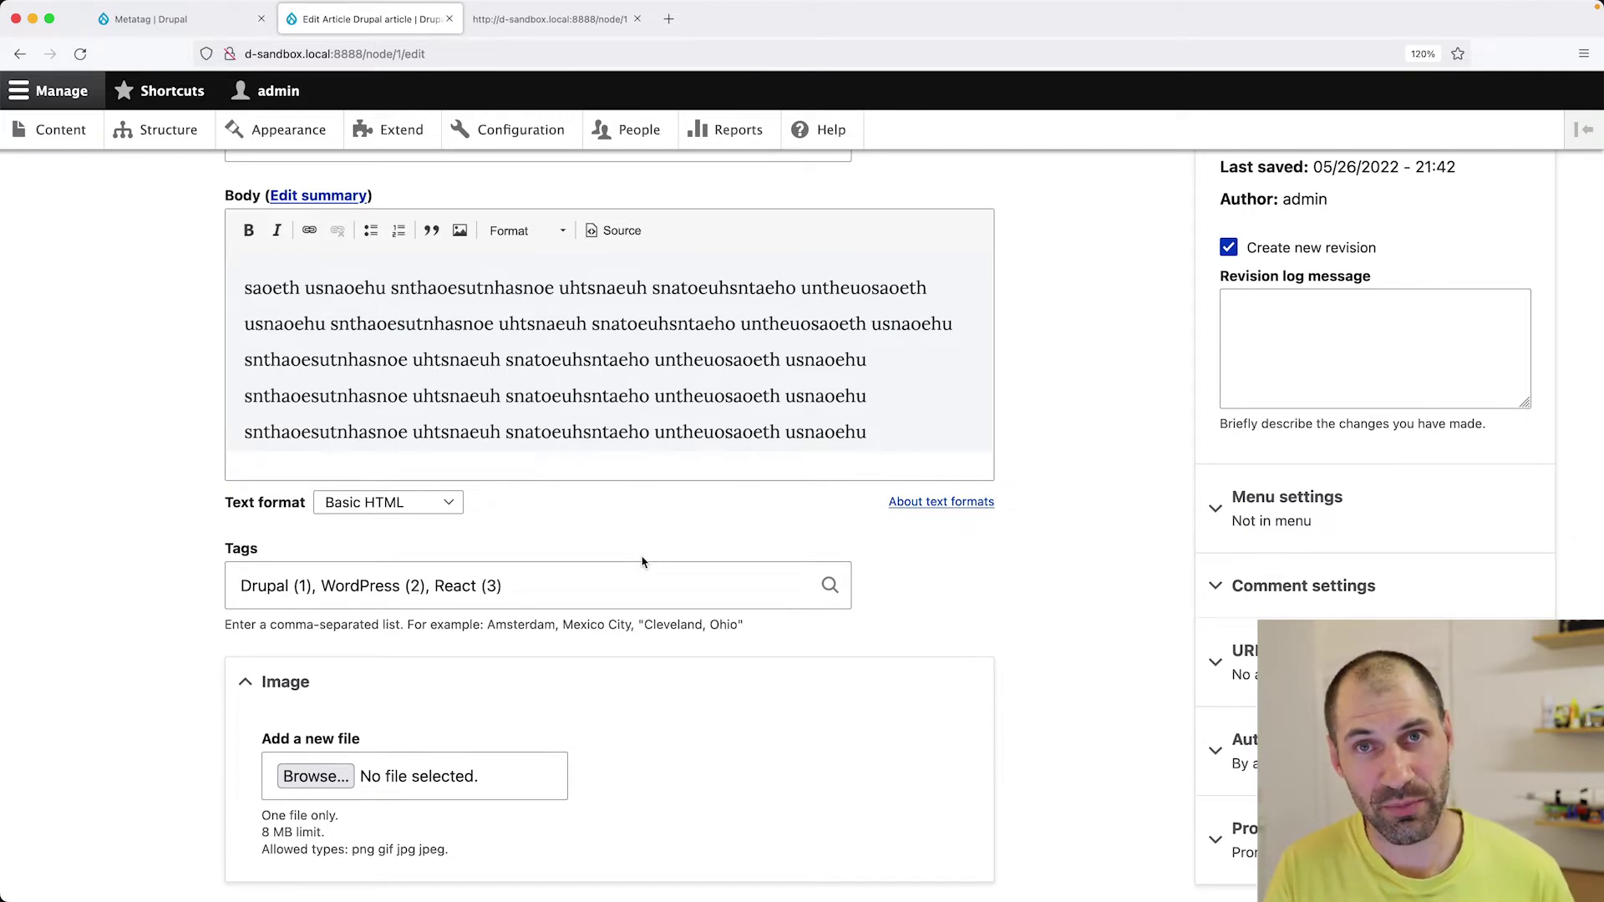
scroll(641, 562, "up", 3)
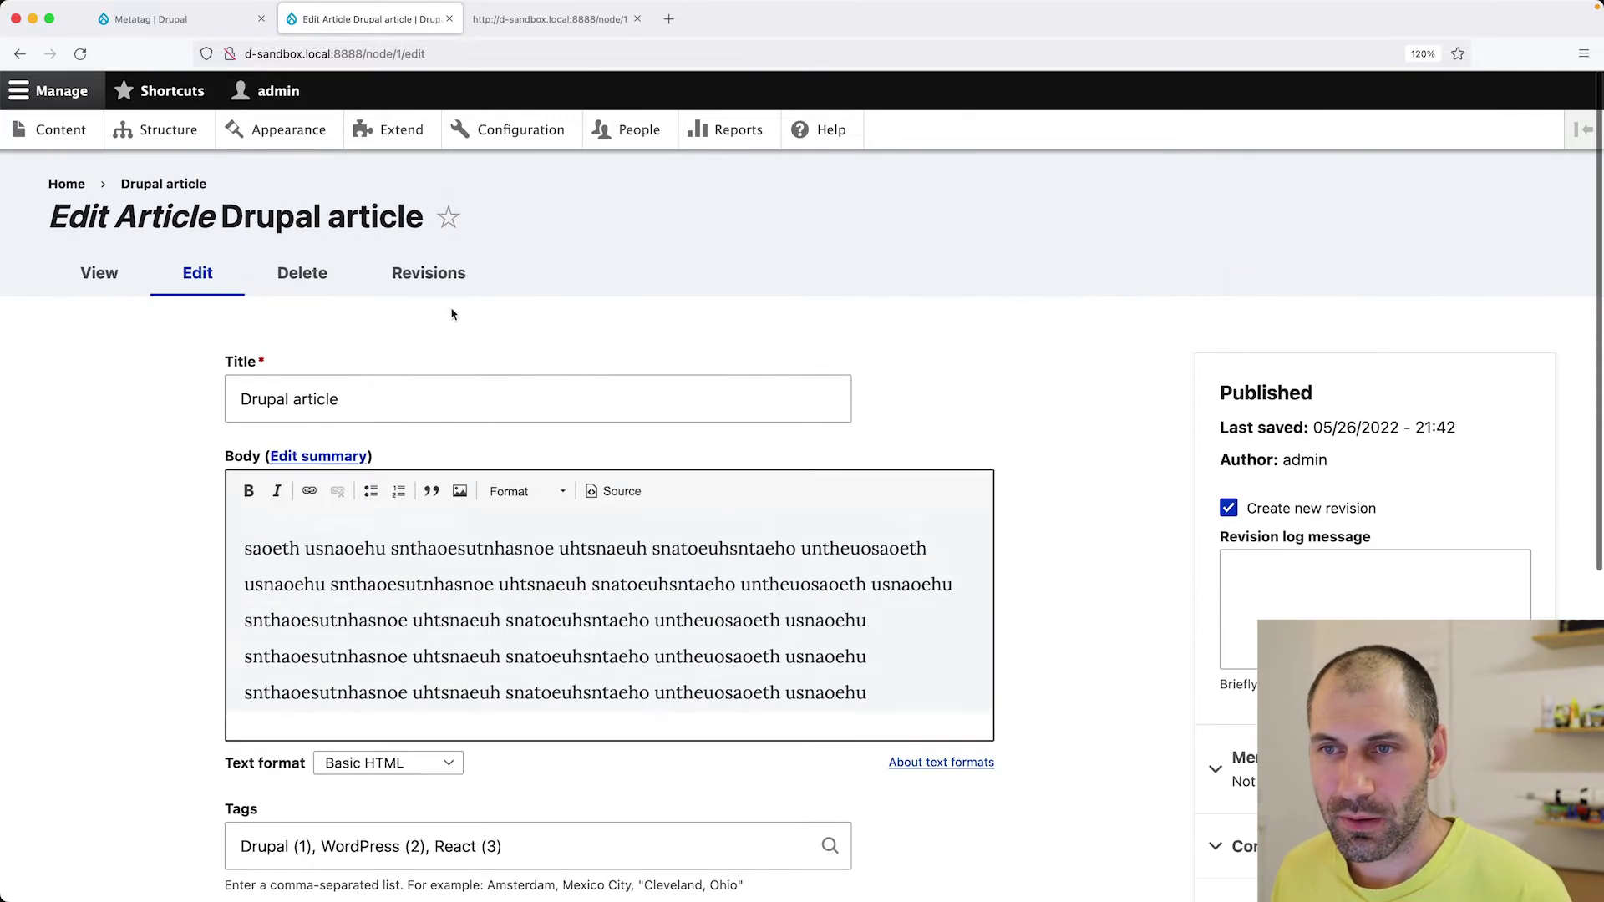
Go to Structure and open the Content types list
left_click(169, 131)
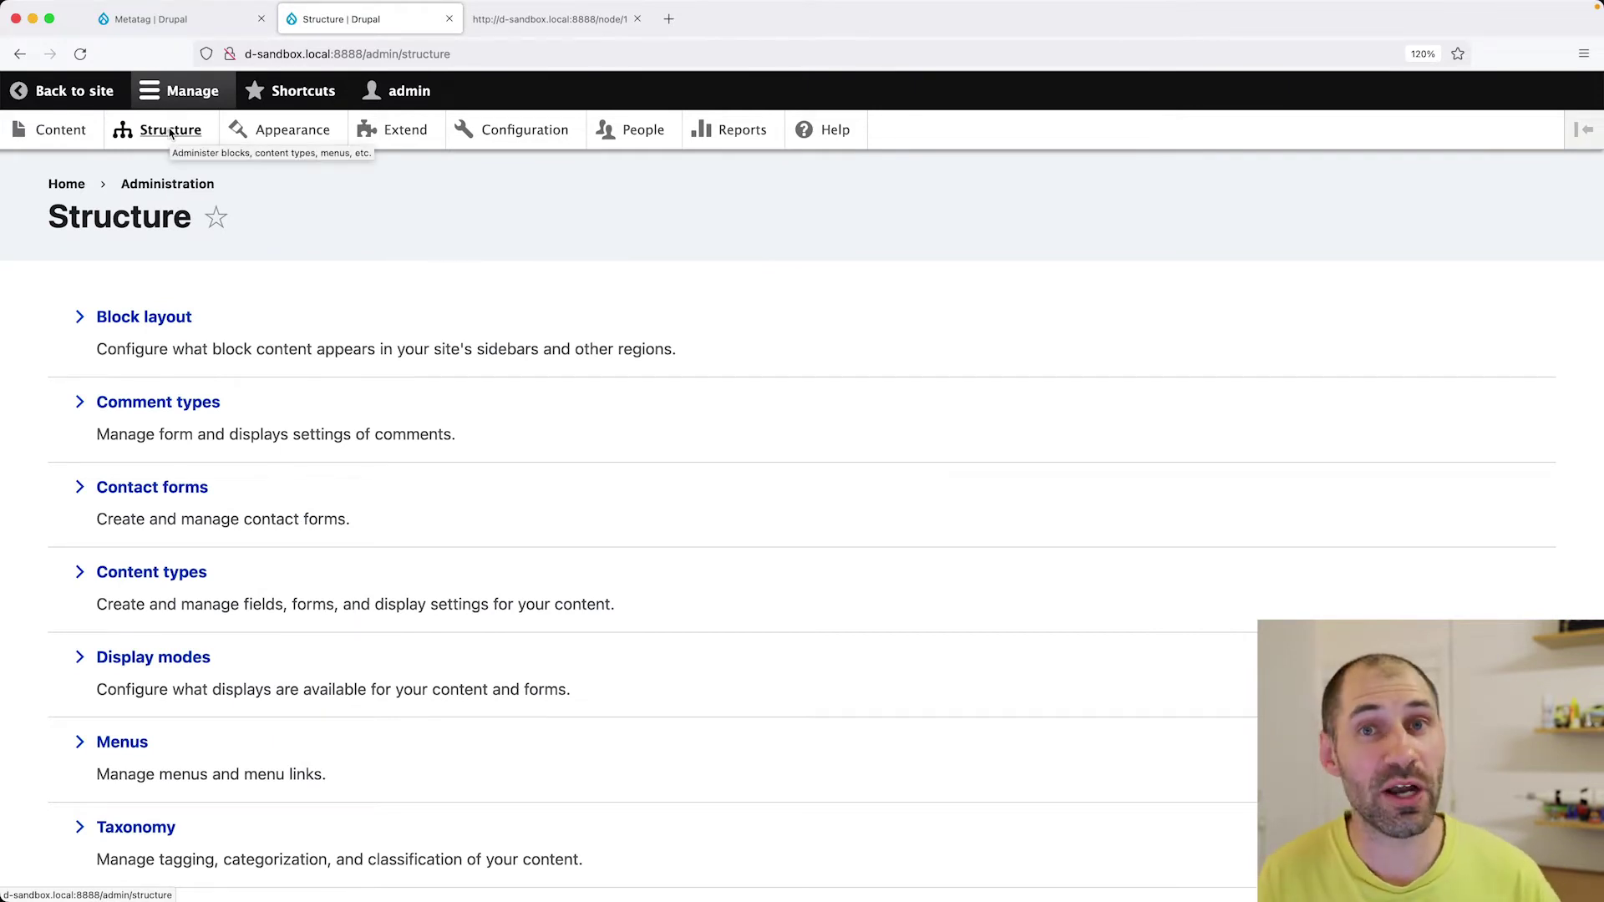
key("super+bracketleft")
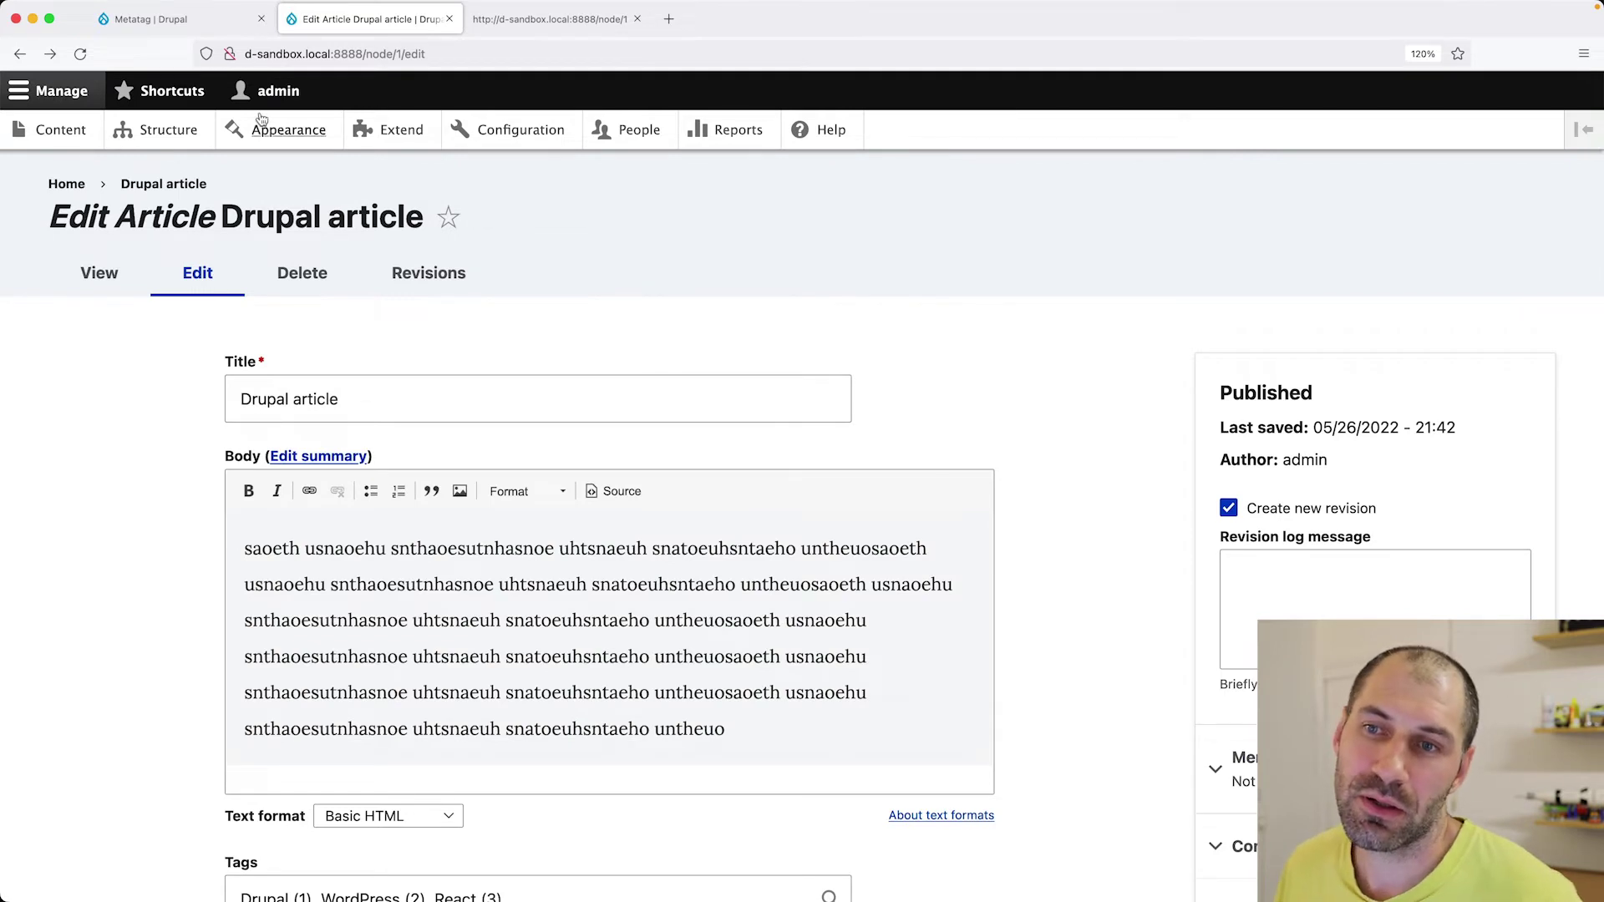
left_click(160, 132)
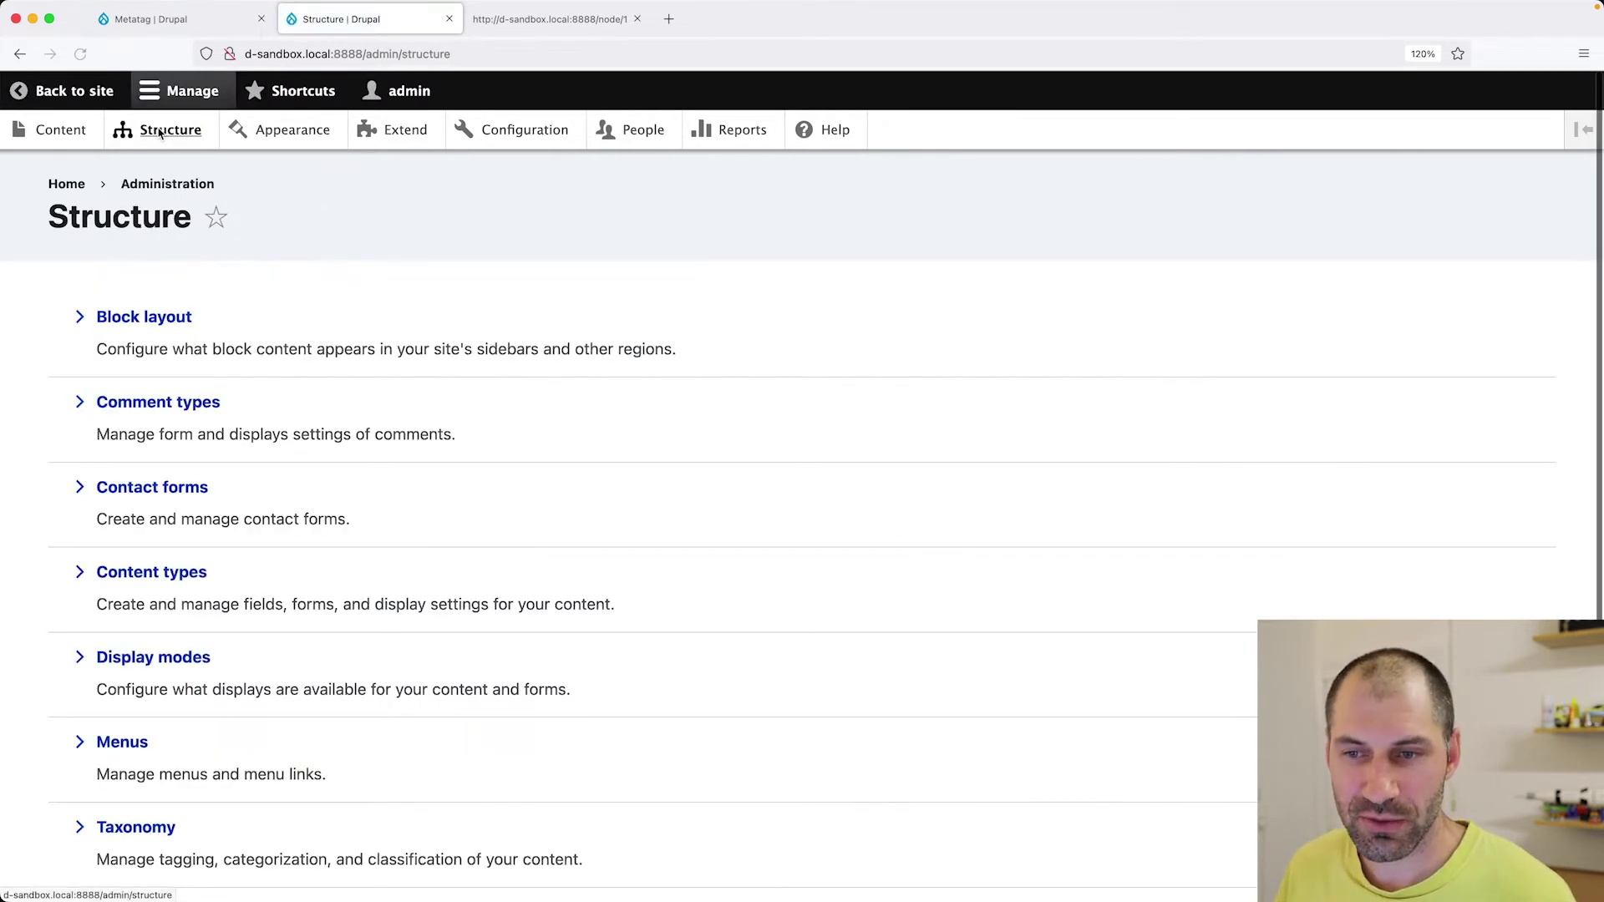
left_click(149, 573)
On Article's Manage fields, add a Meta tags field labelled 'Metatags'
left_click(1335, 446)
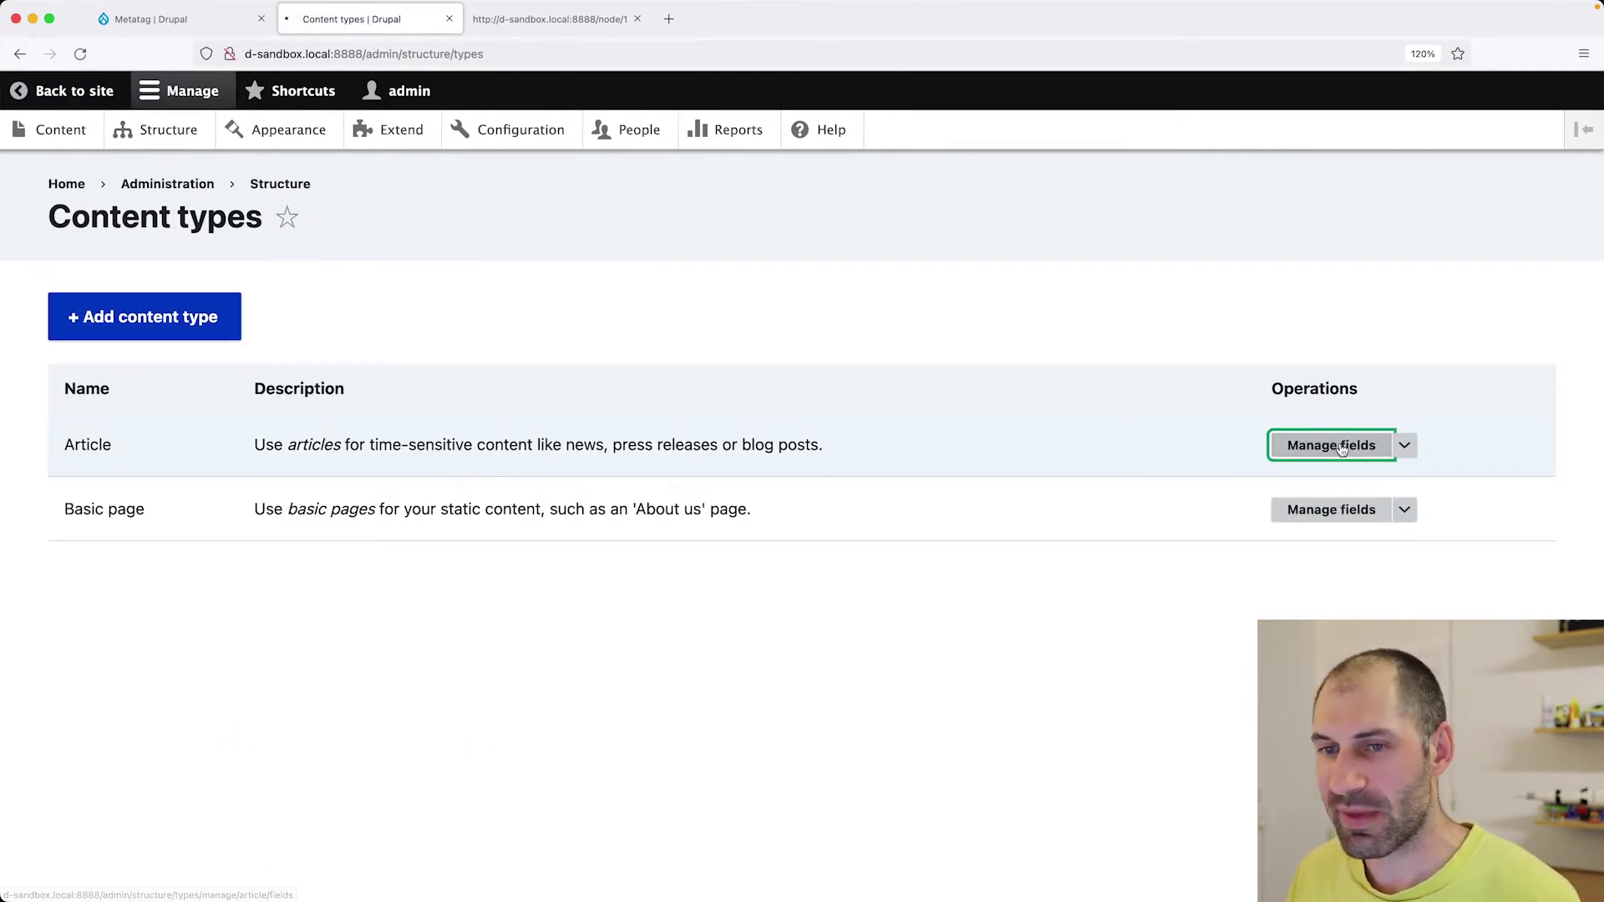
left_click(130, 369)
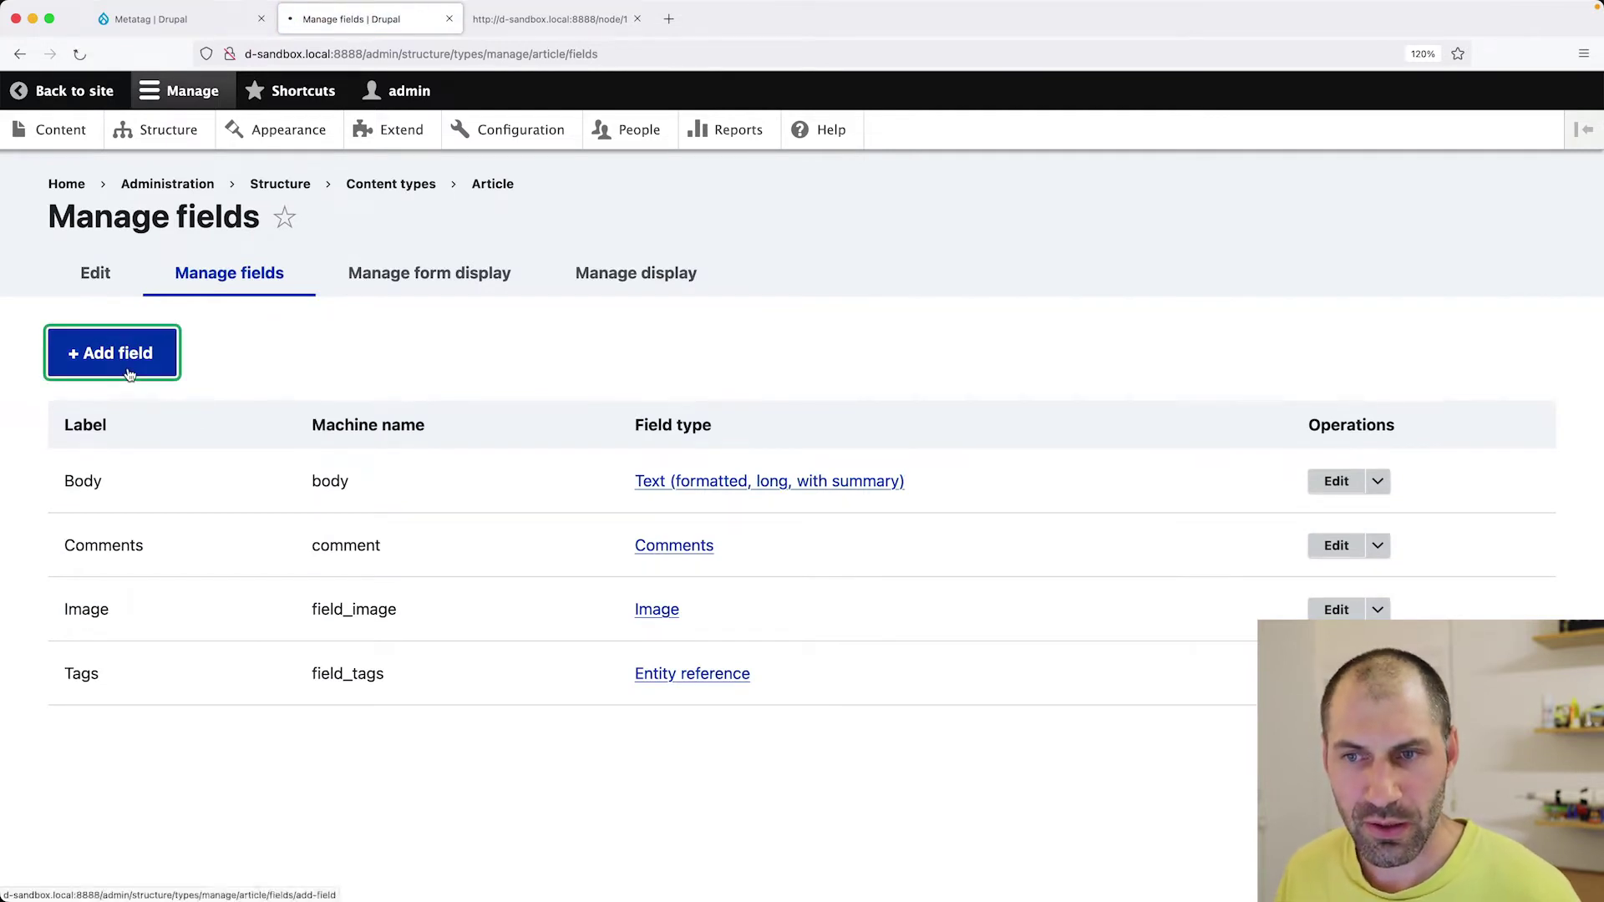
left_click(129, 373)
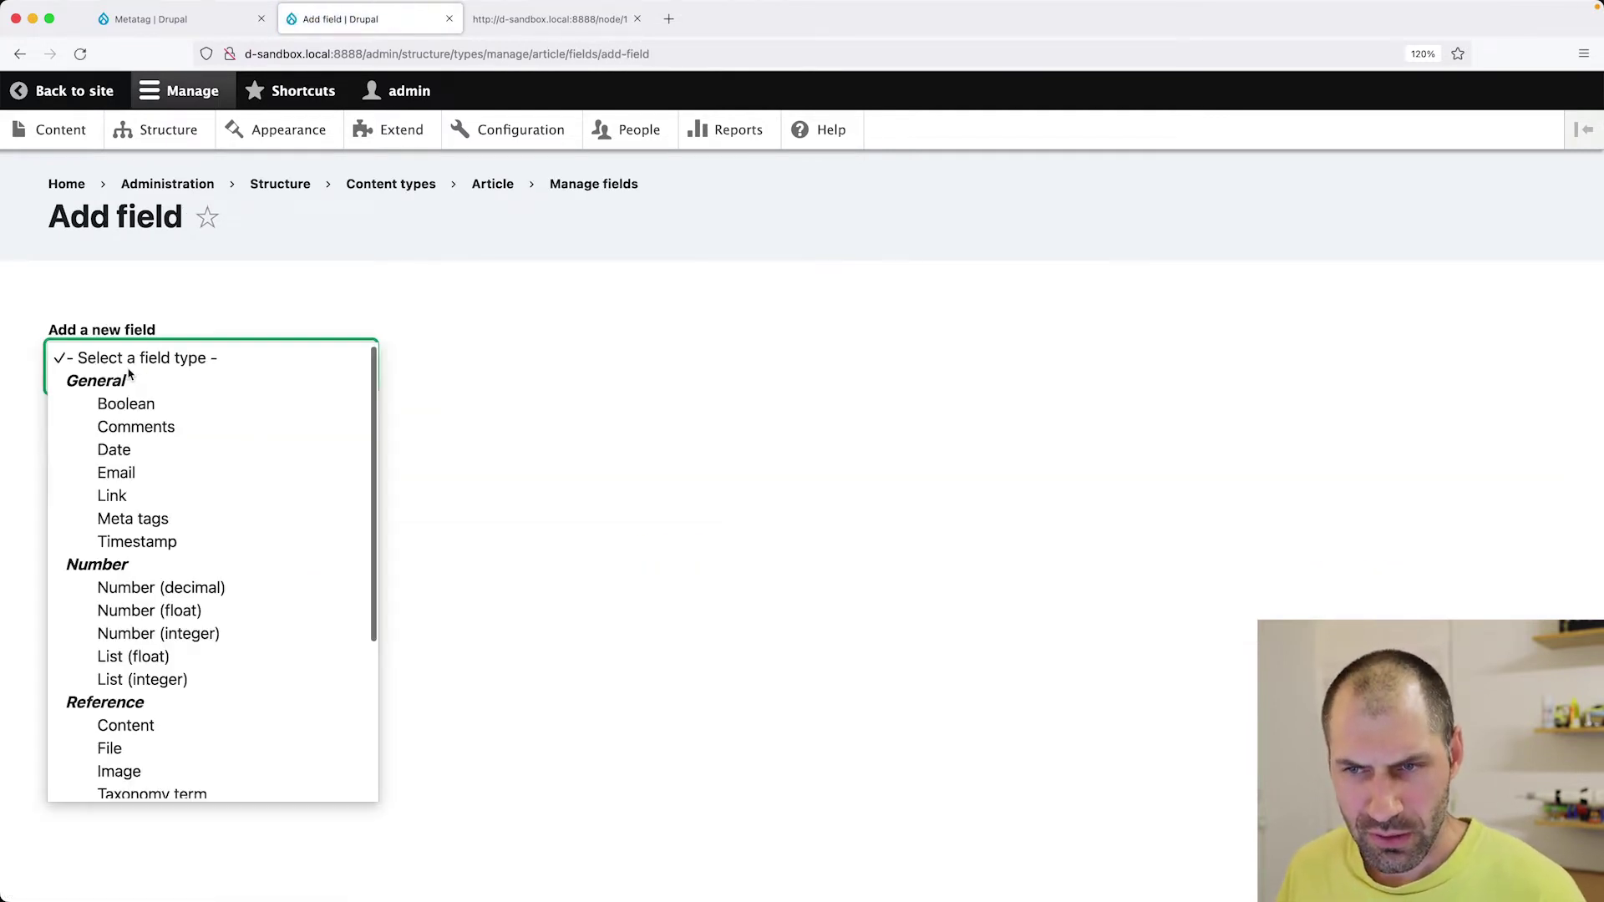
left_click(170, 524)
left_click(135, 484)
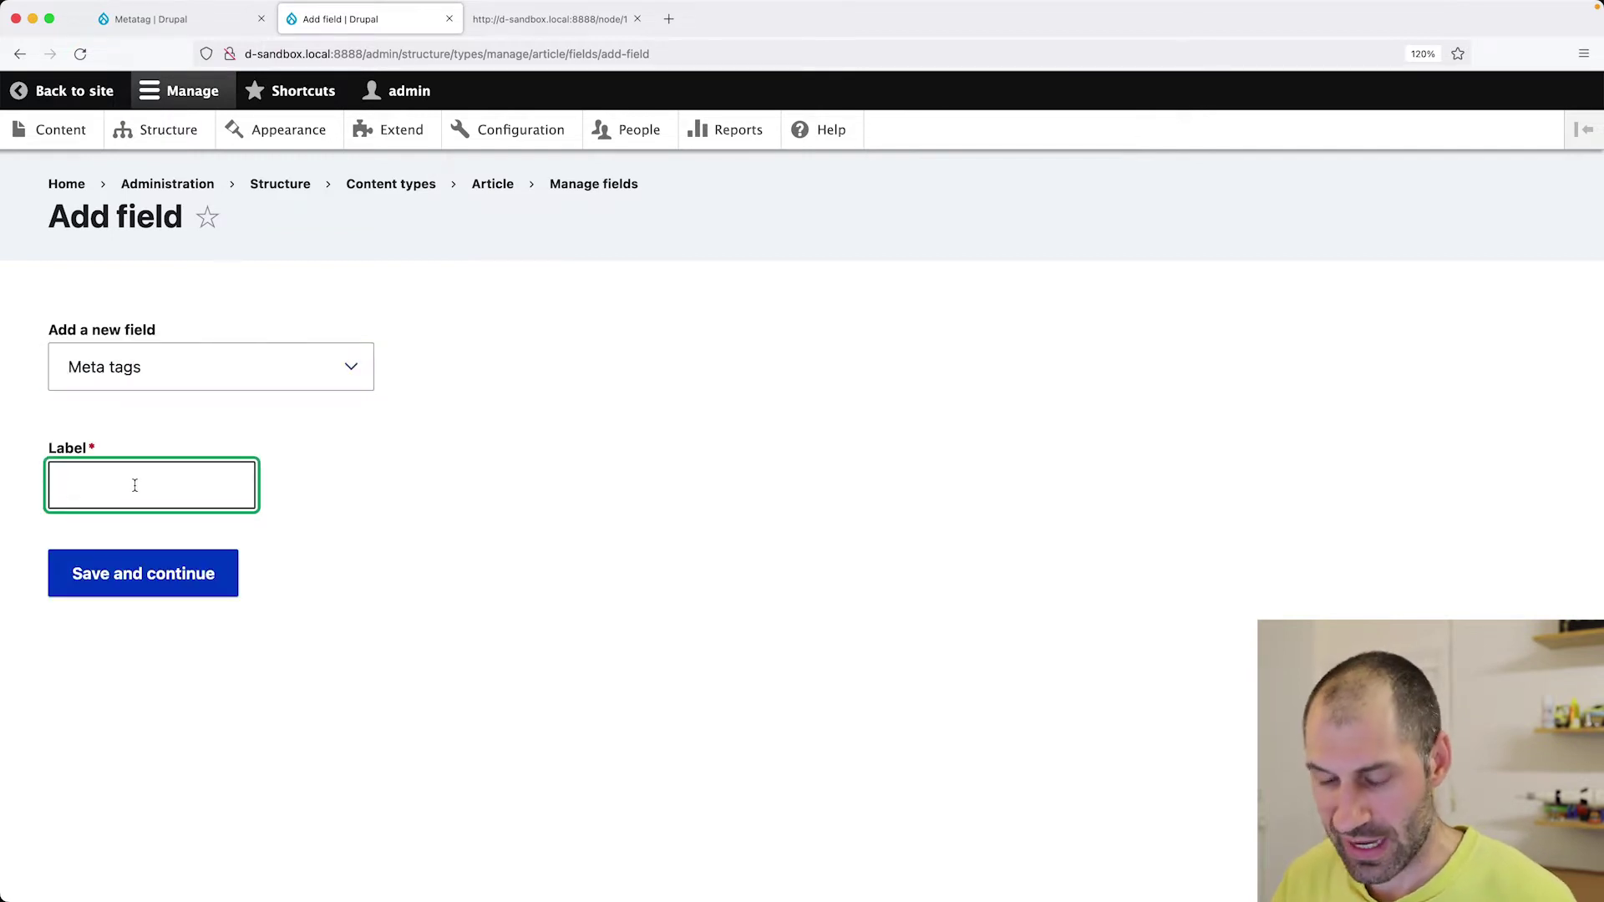
type("Metag")
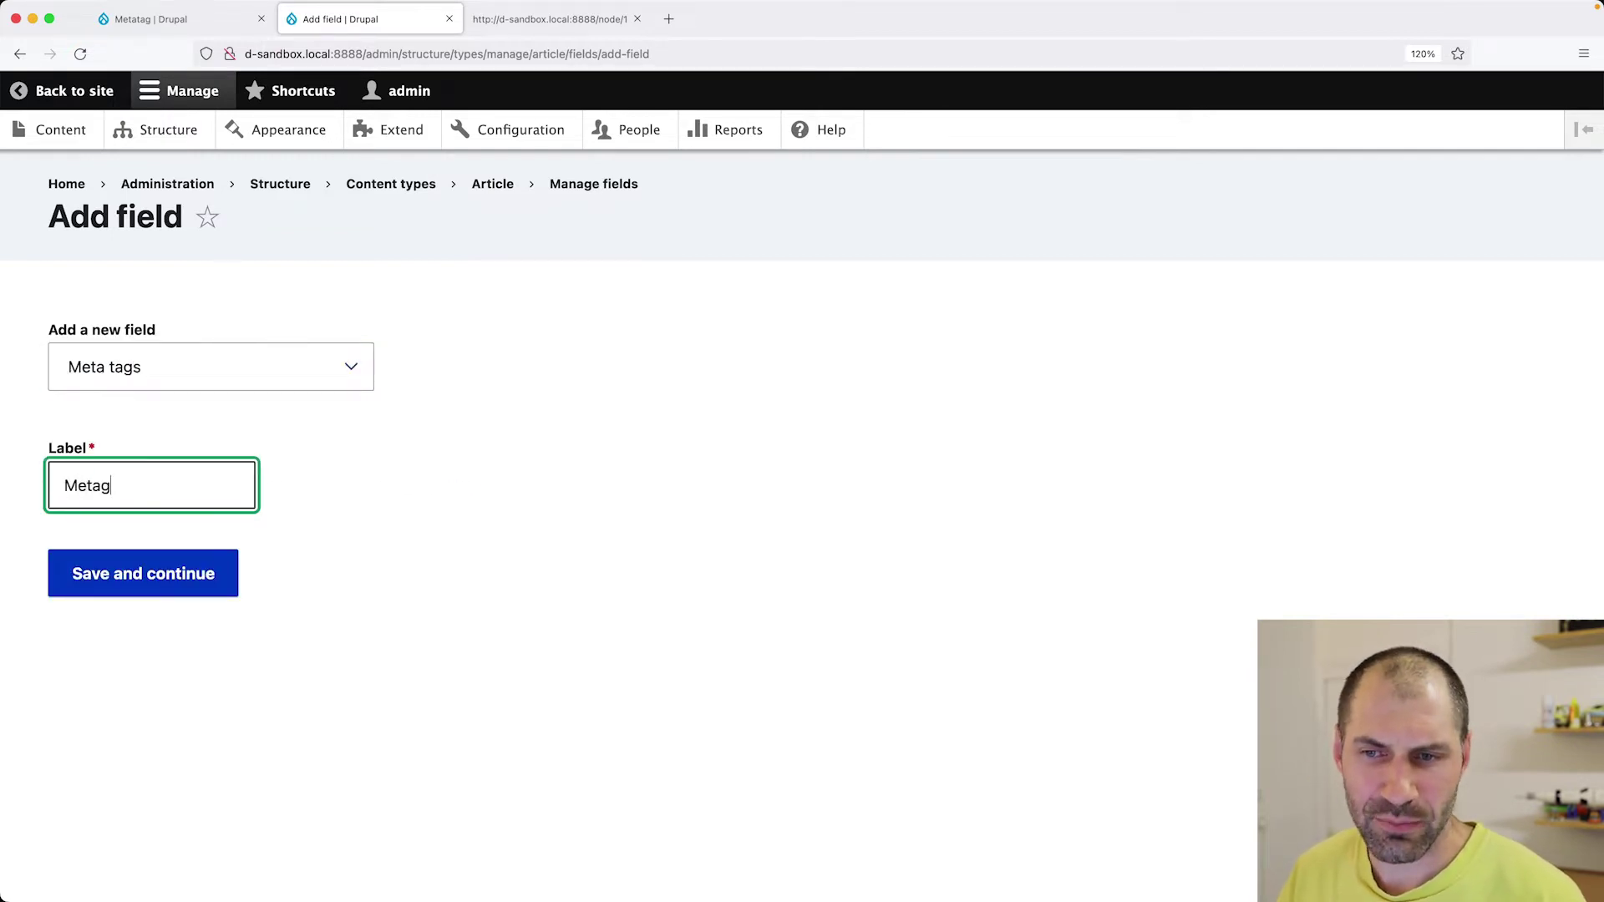
key("BackSpace")
type("tag")
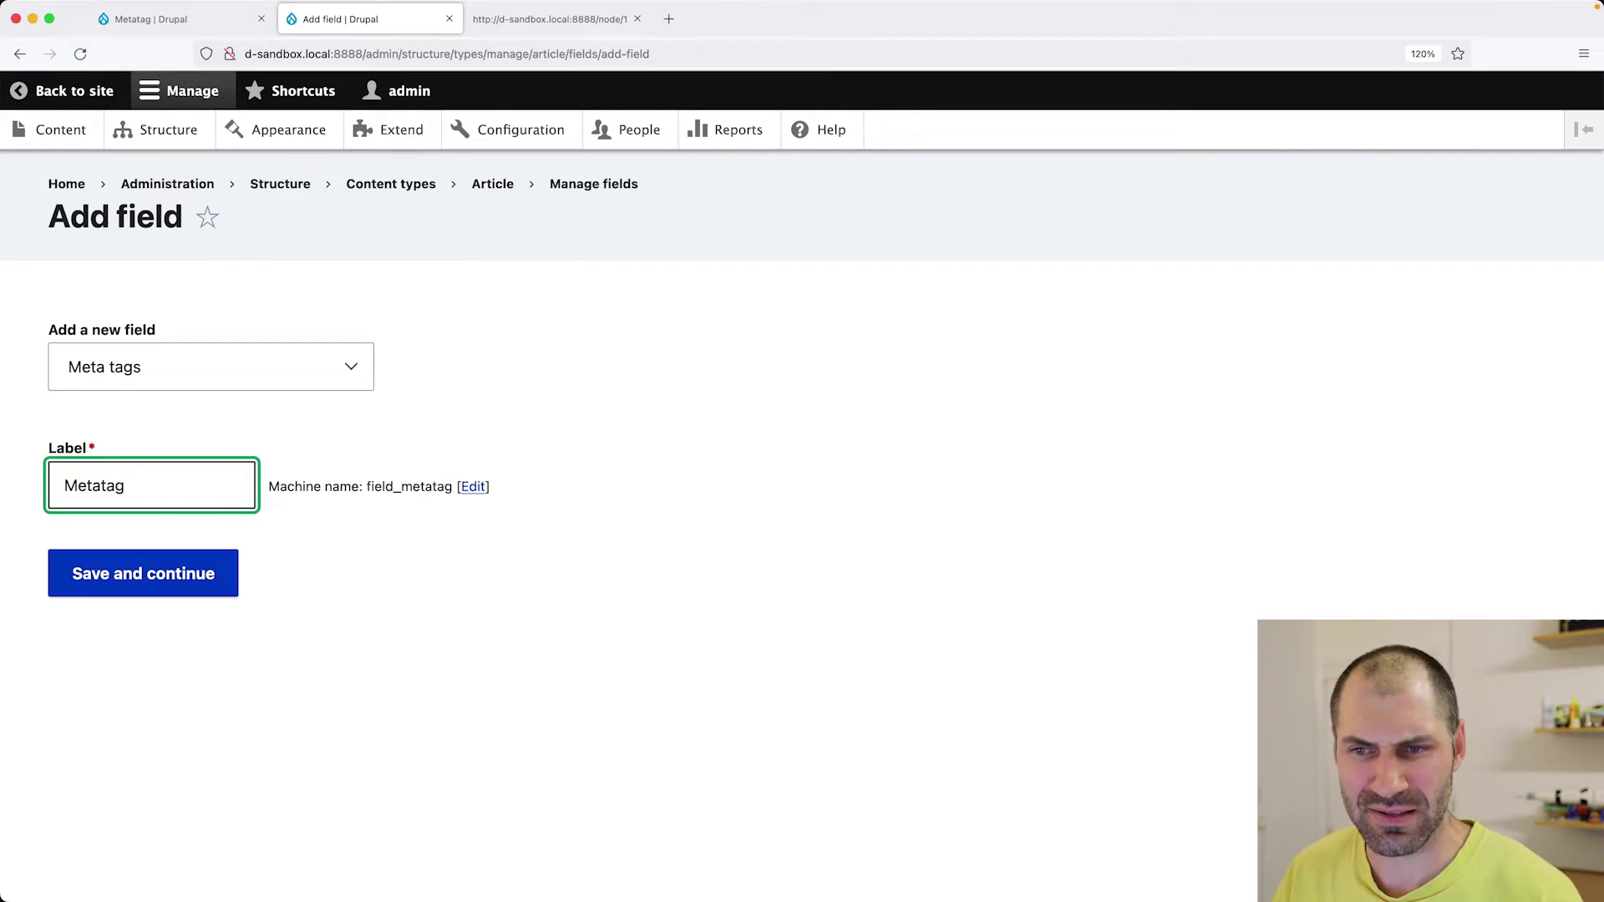
type("s")
key("BackSpace")
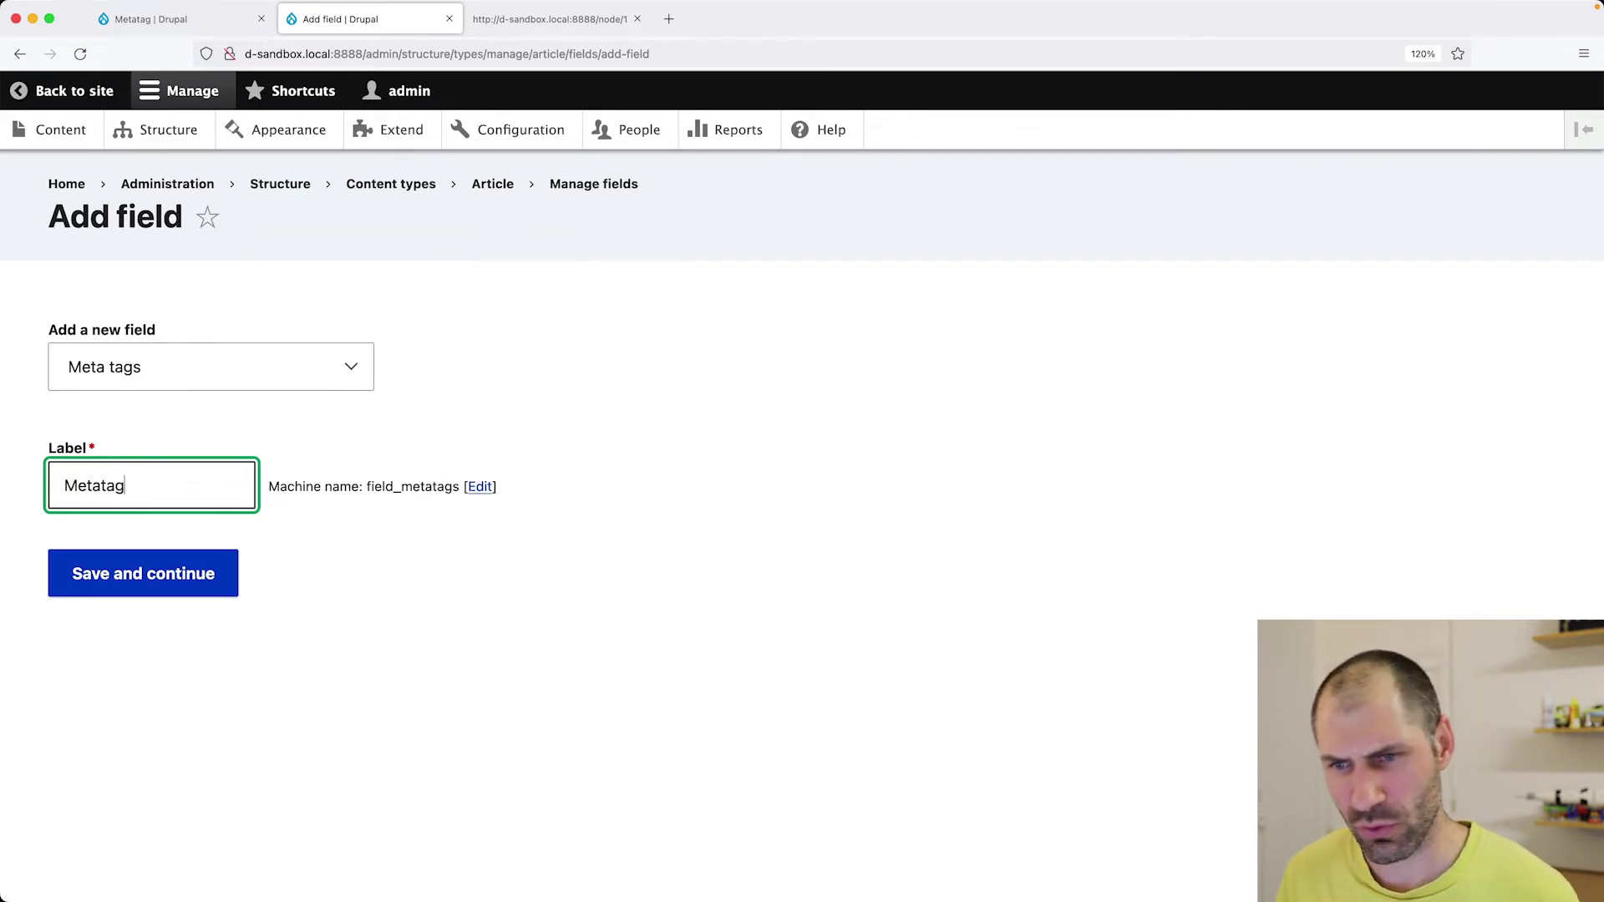
type("s")
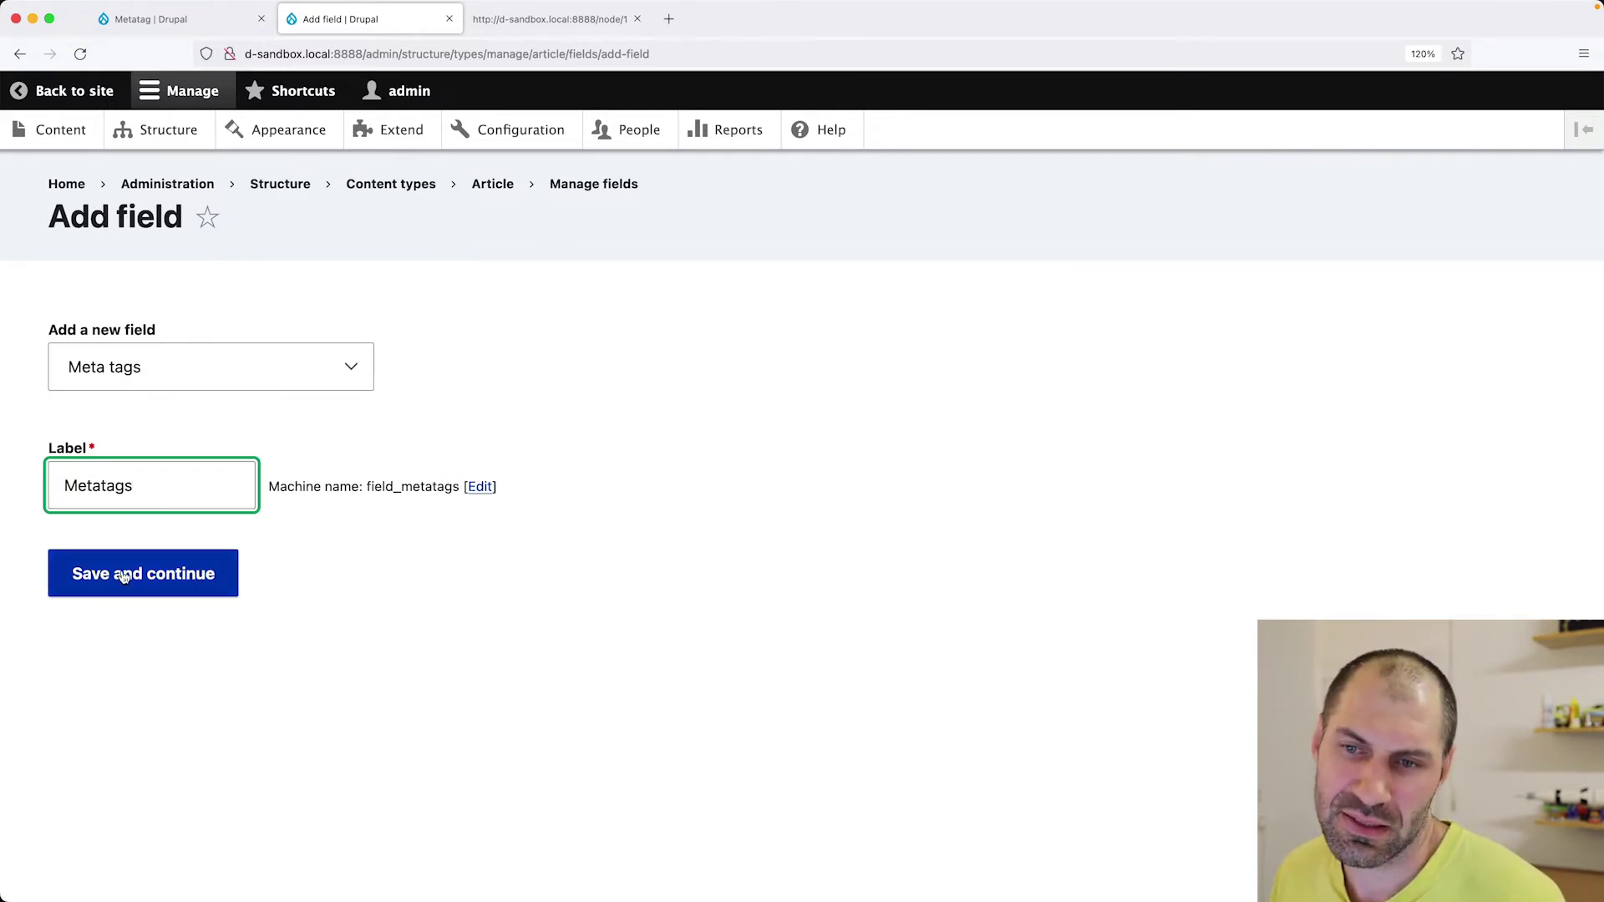
Save the new Metatags field's storage and field settings
left_click(123, 577)
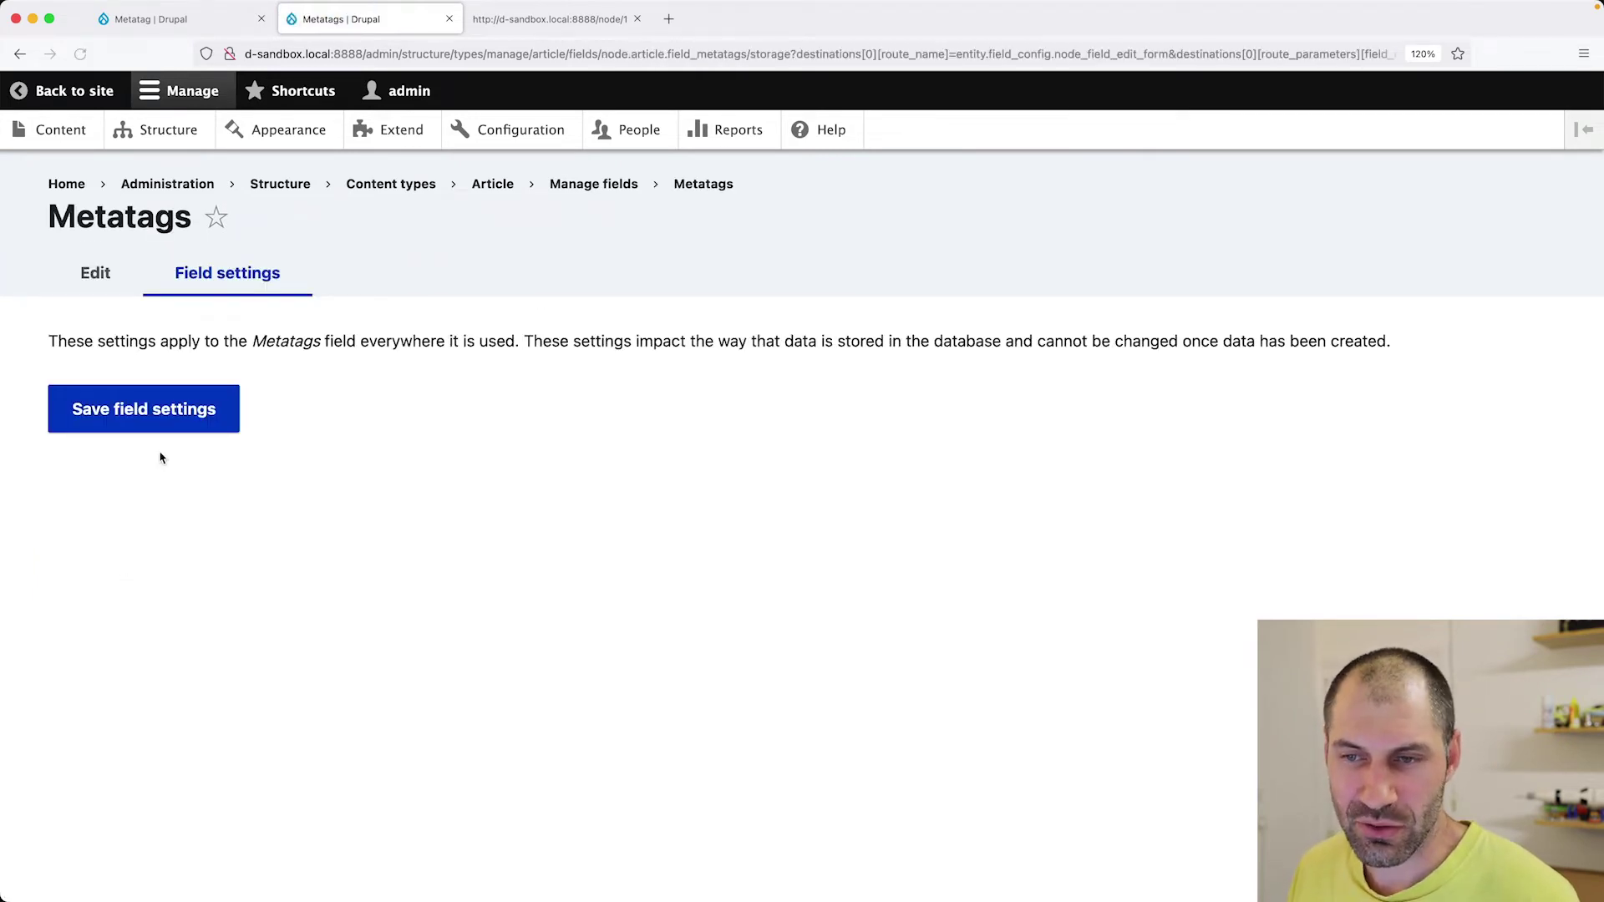
left_click(160, 409)
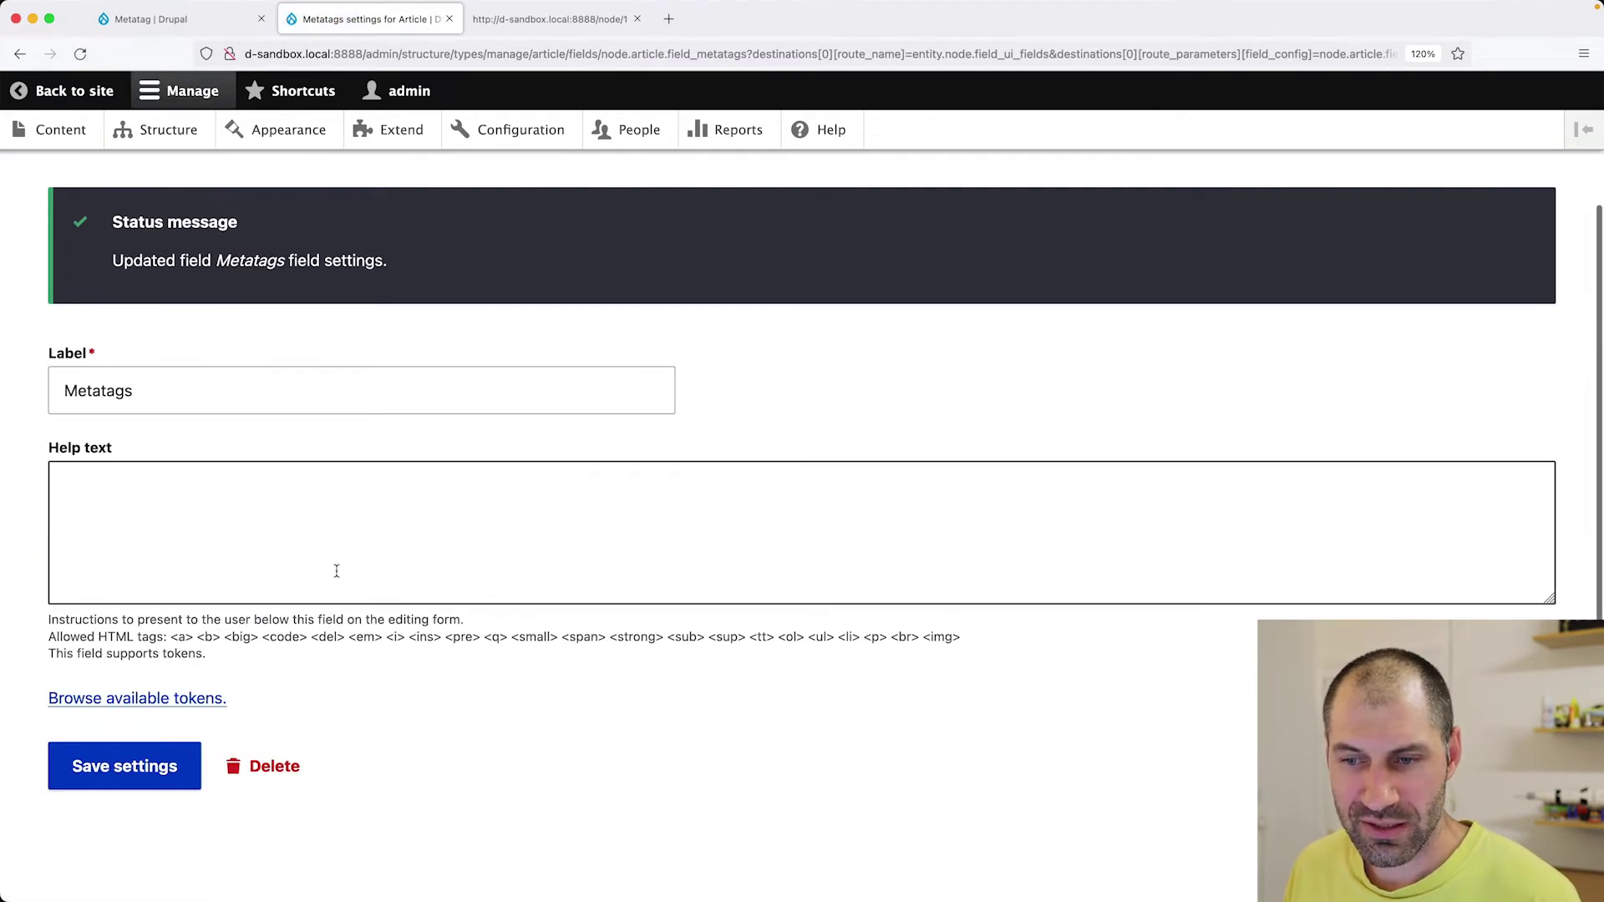
left_click(130, 774)
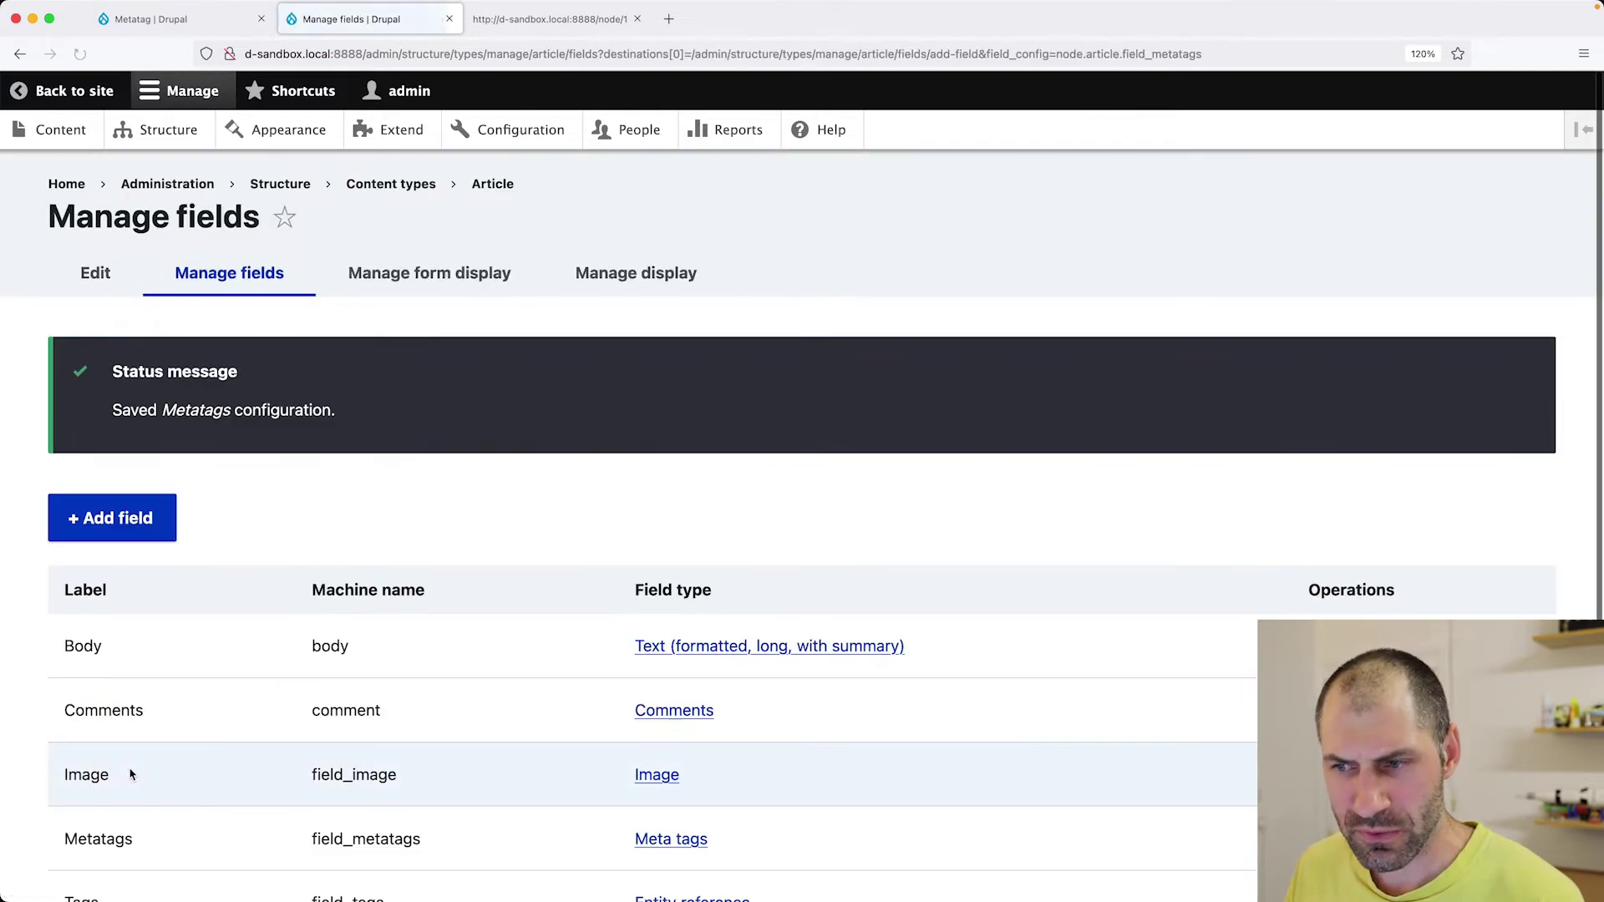
Save Article's form display with the Metatags widget in the sidebar, then go to Content
left_click(412, 287)
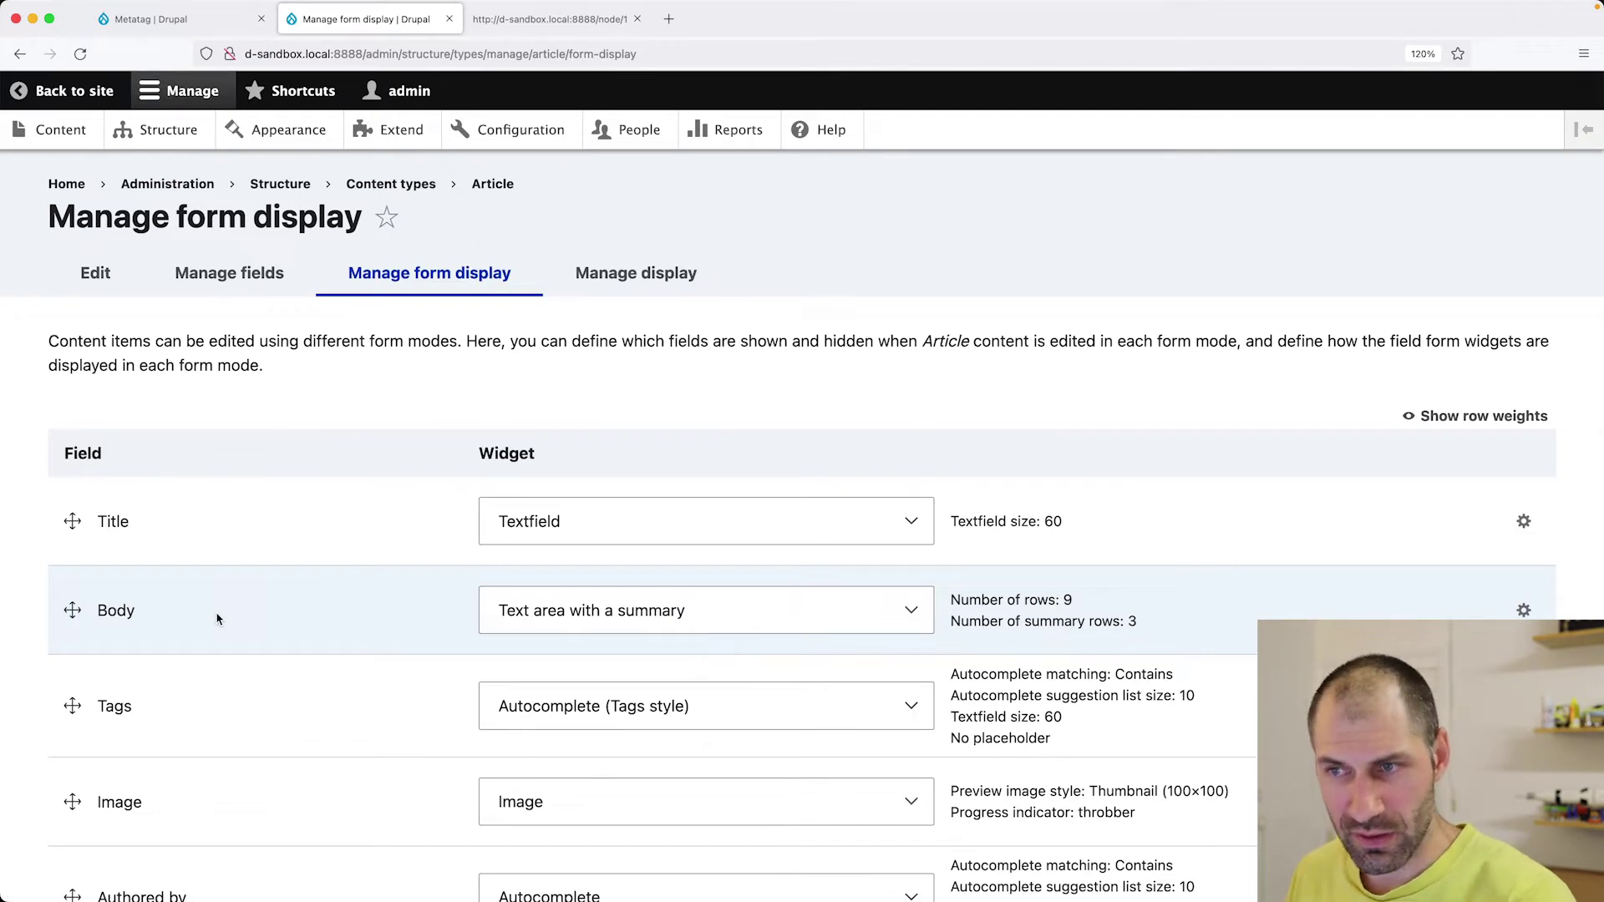
scroll(208, 634, "down", 10)
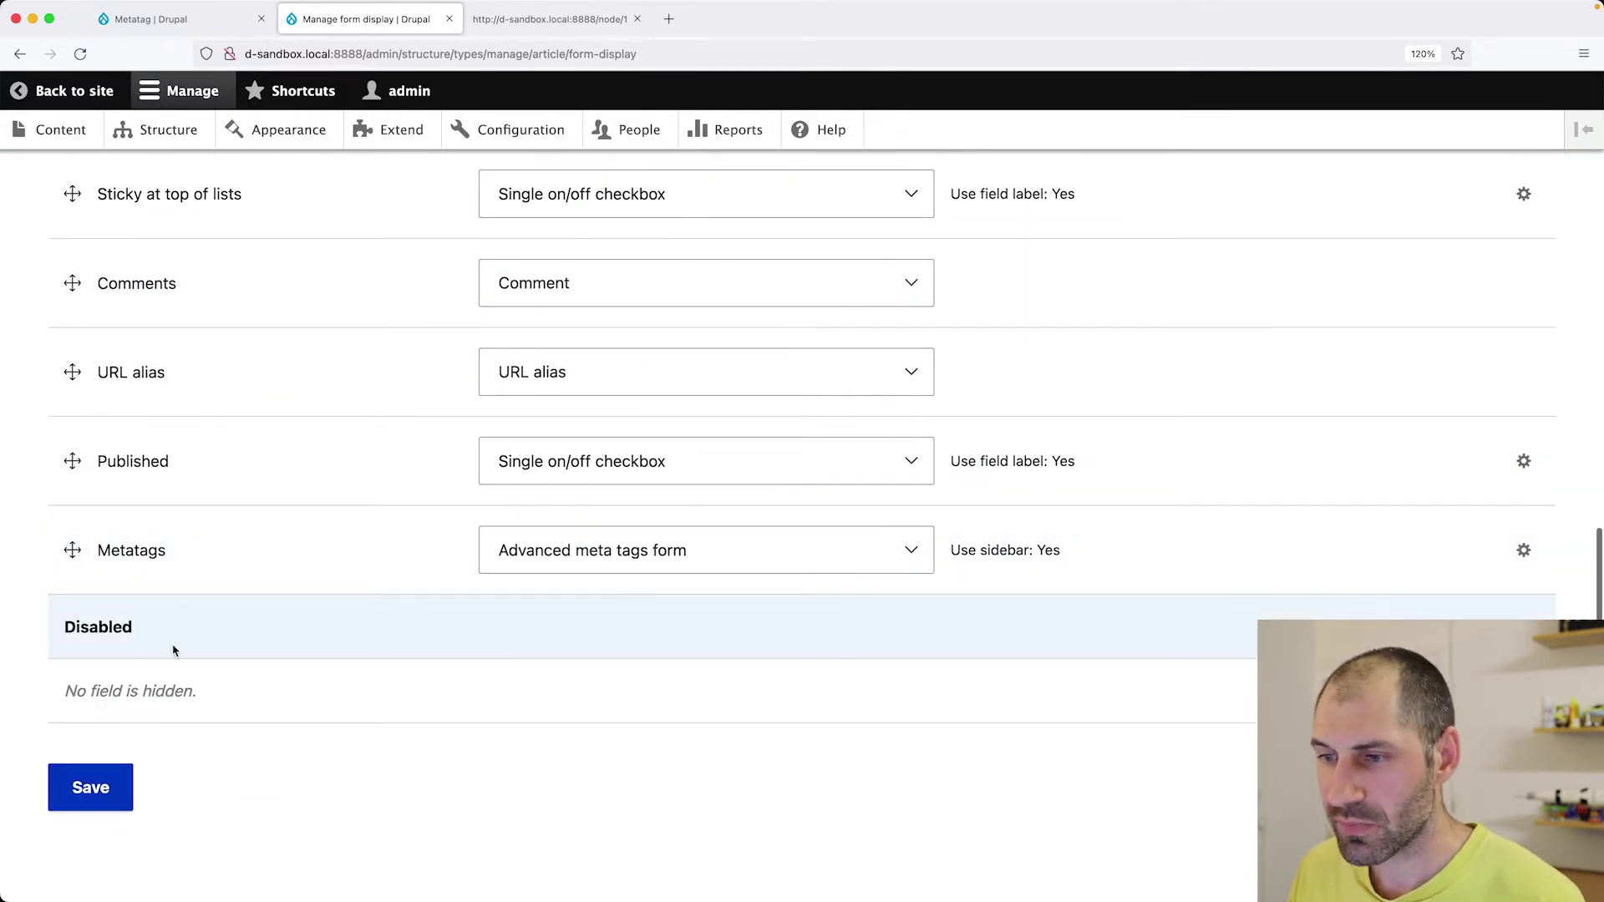
left_click_drag(961, 552, 1016, 552)
left_click(1005, 564)
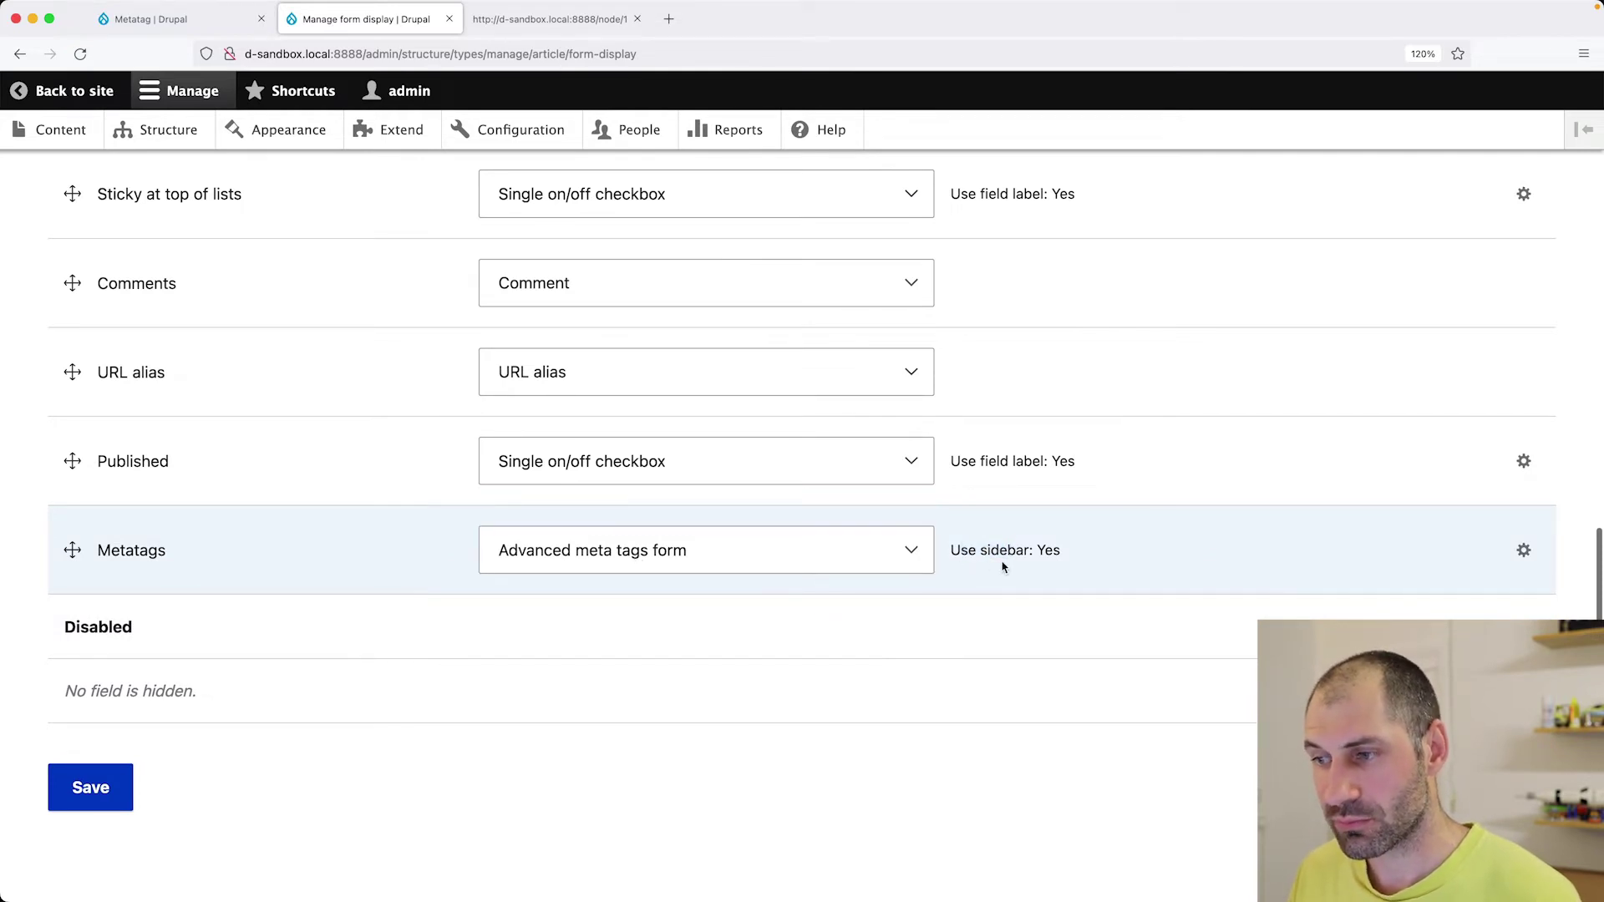
left_click(98, 788)
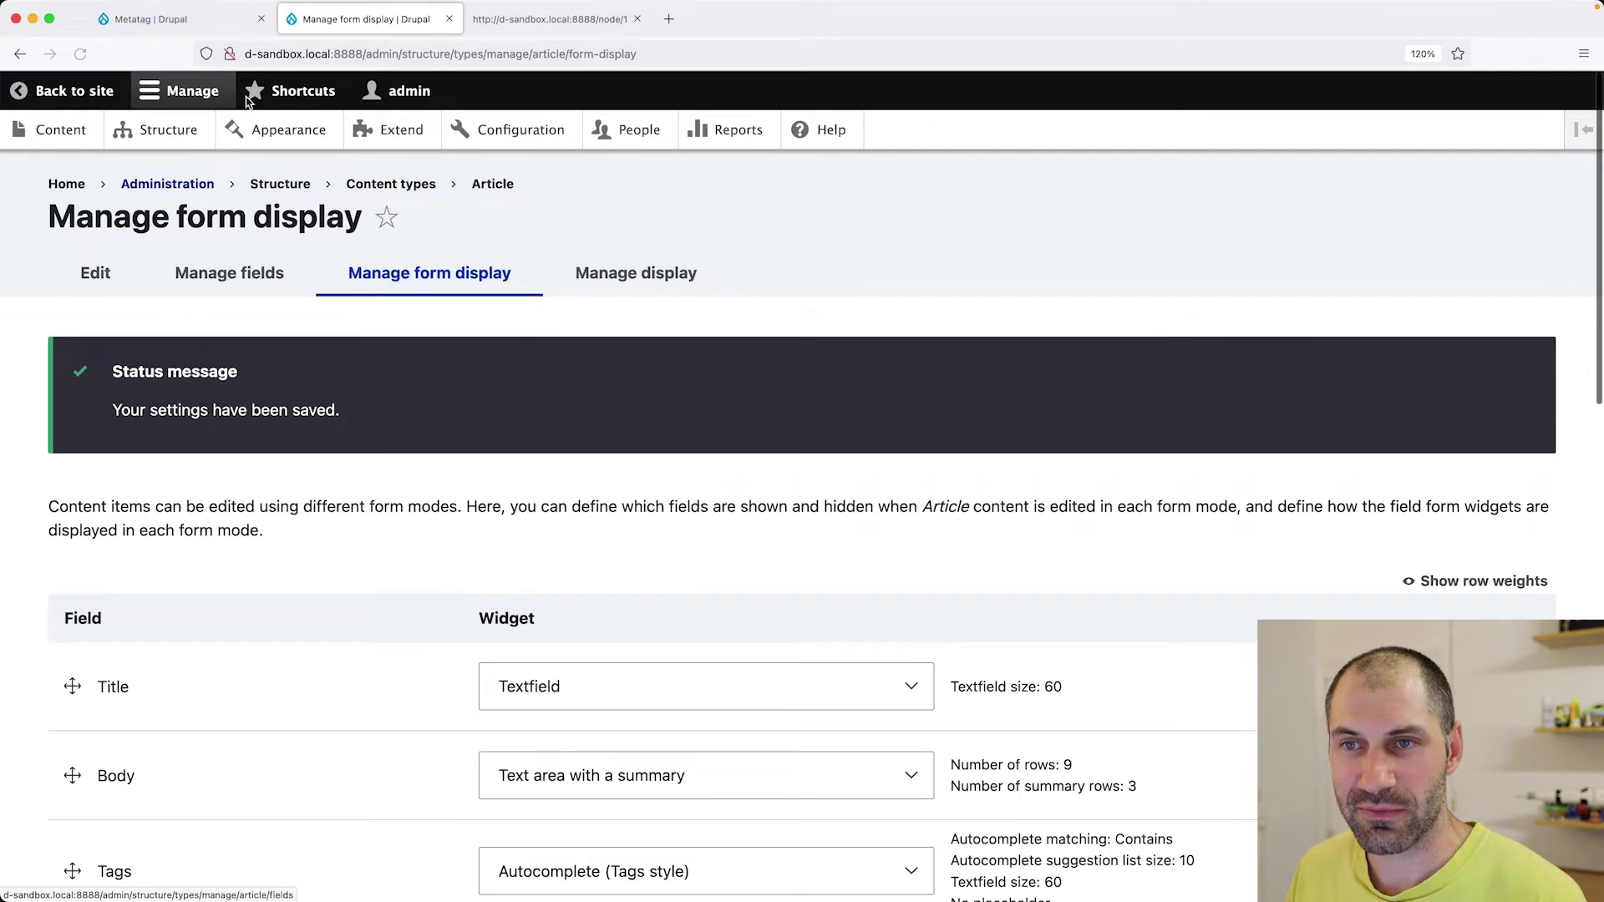
left_click(80, 136)
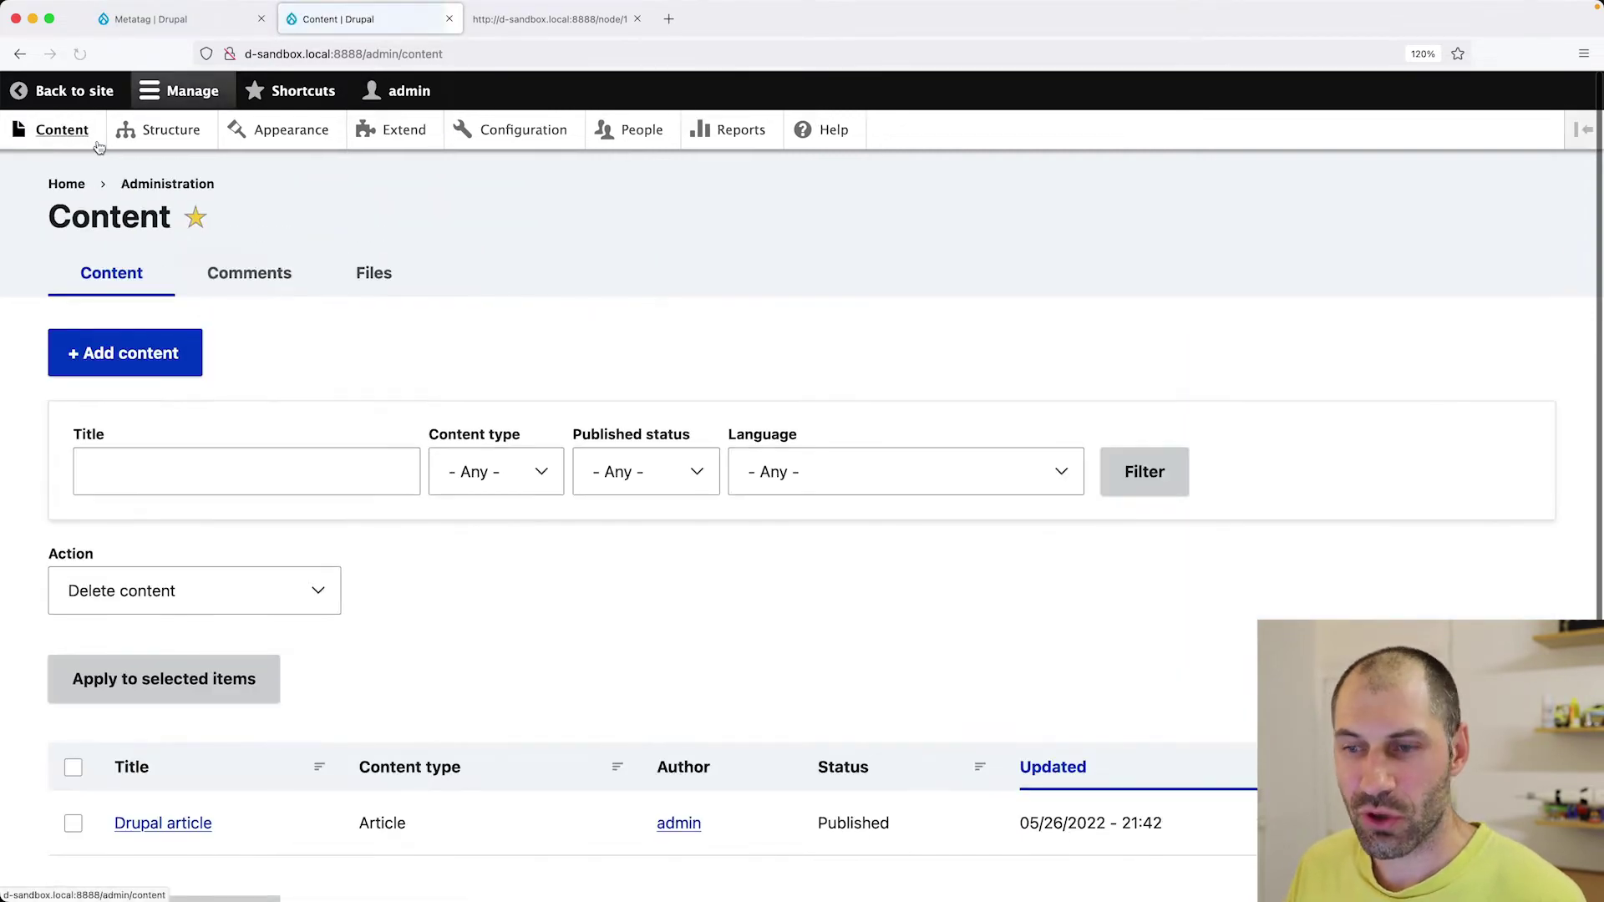
Edit the Drupal article and expand its Metatags section in the sidebar
scroll(1354, 536, "down", 2)
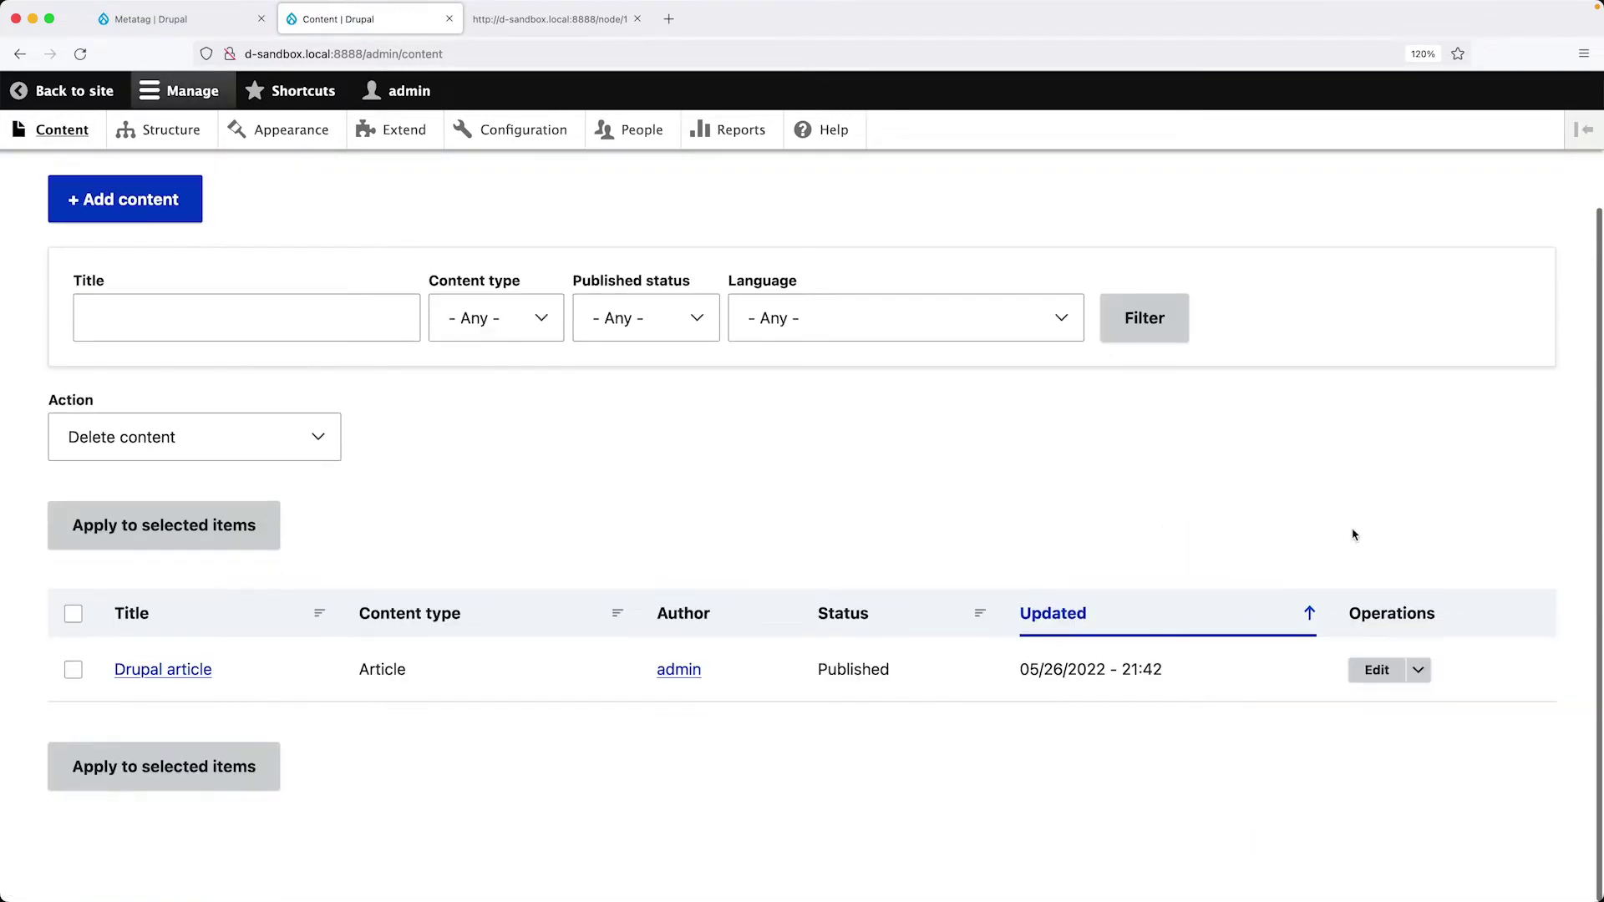
left_click(1370, 671)
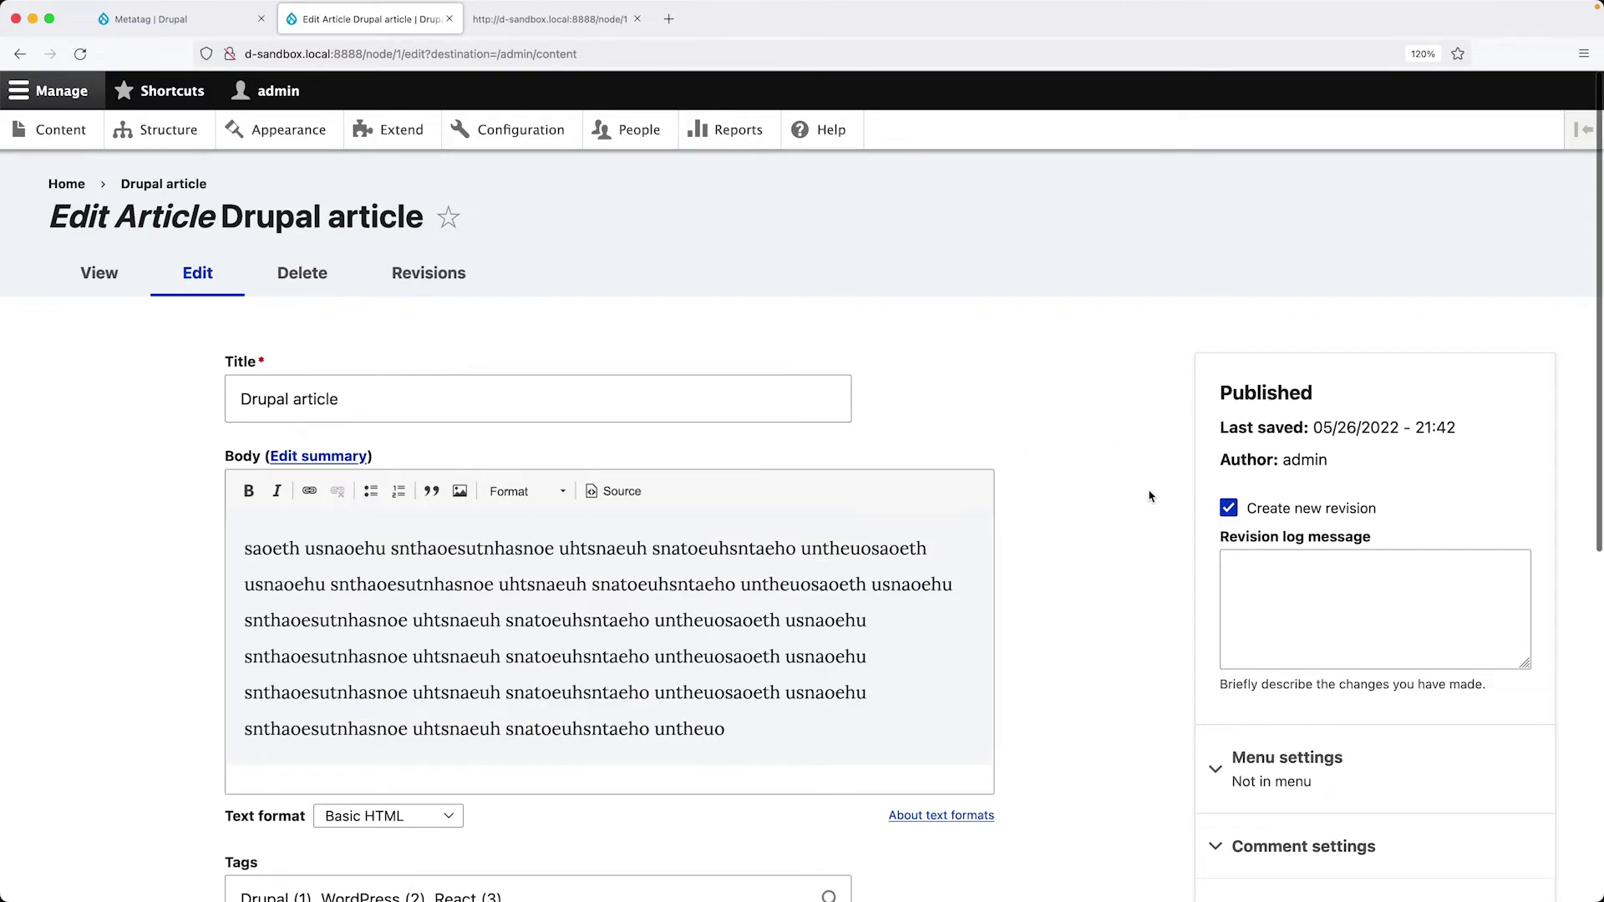
scroll(1122, 456, "down", 3)
scroll(1122, 456, "down", 2)
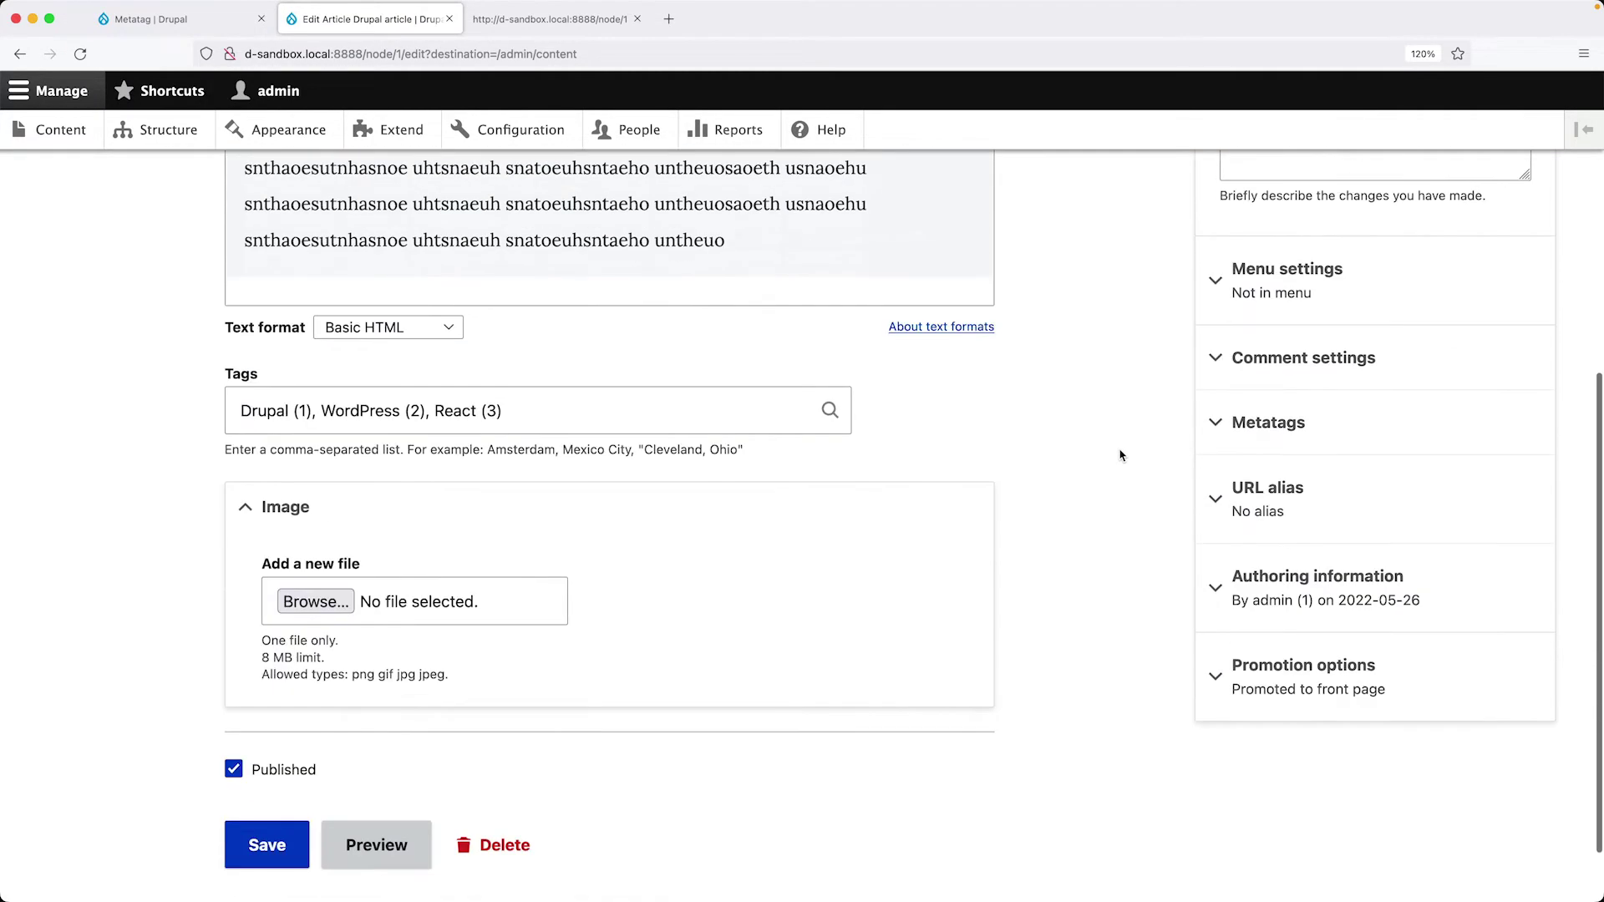
left_click(1366, 435)
scroll(1344, 468, "down", 10)
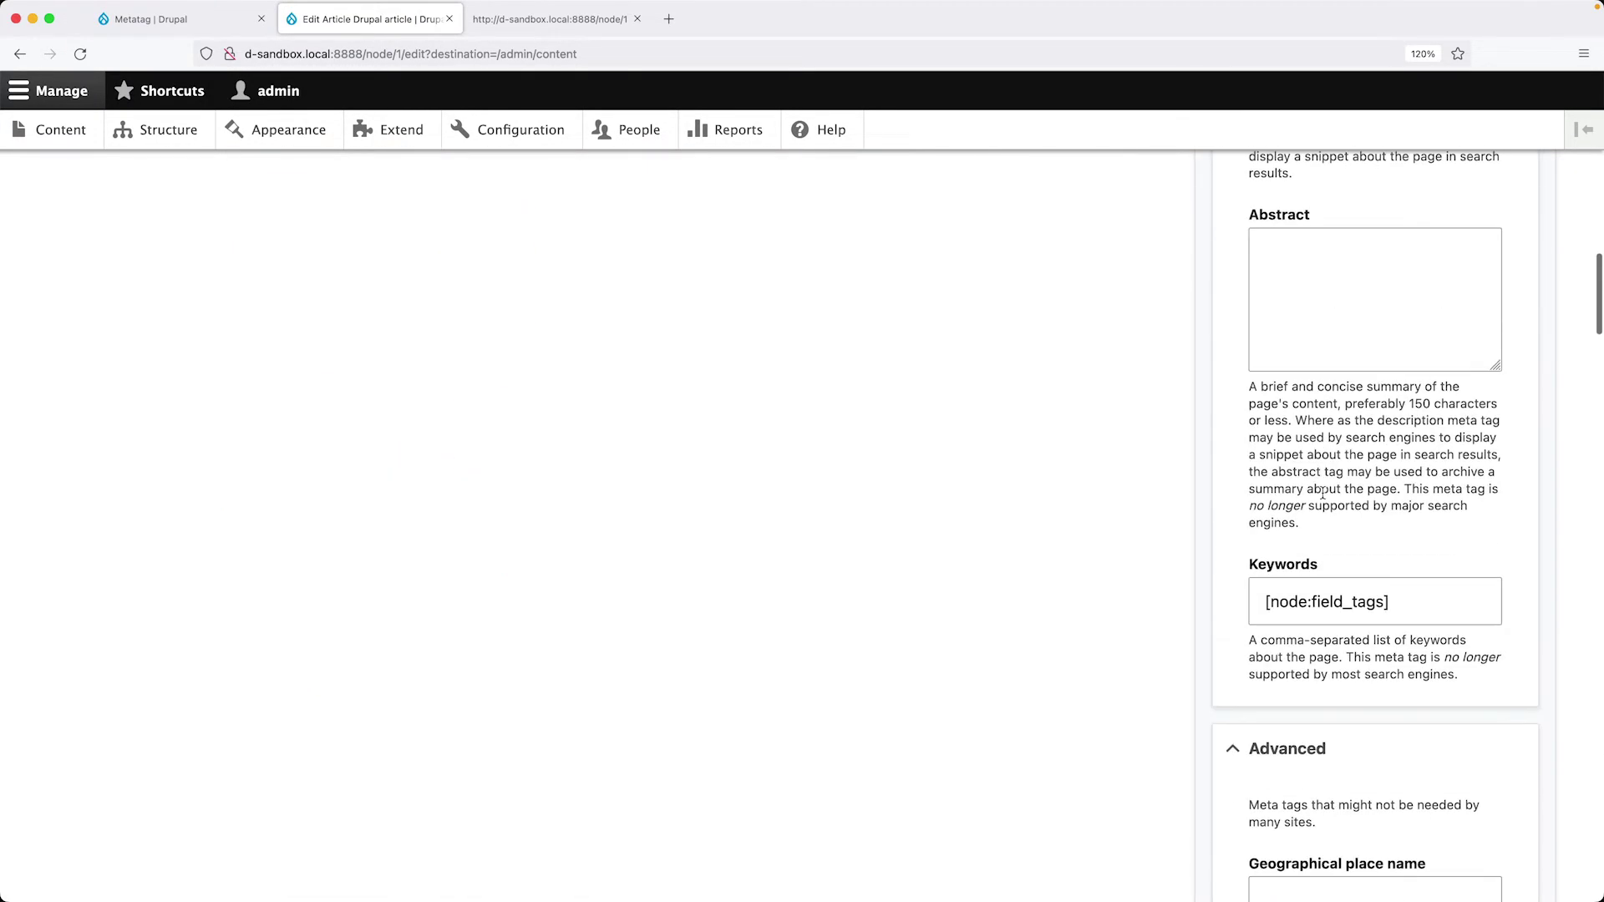
scroll(1323, 498, "down", 10)
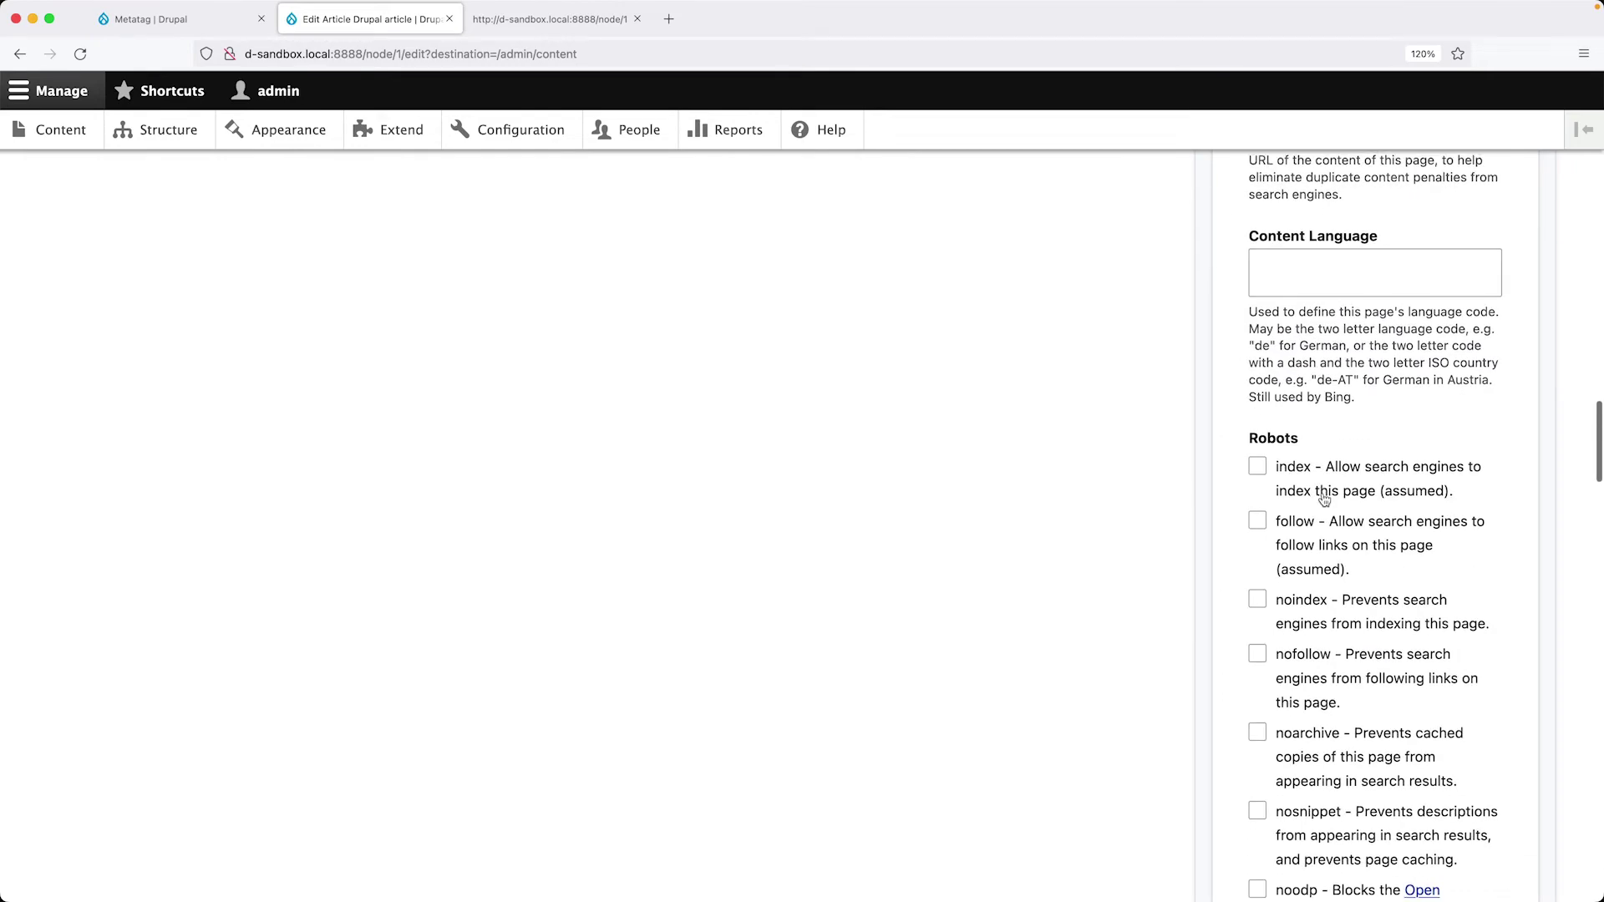
scroll(1324, 498, "down", 6)
scroll(1324, 497, "up", 8)
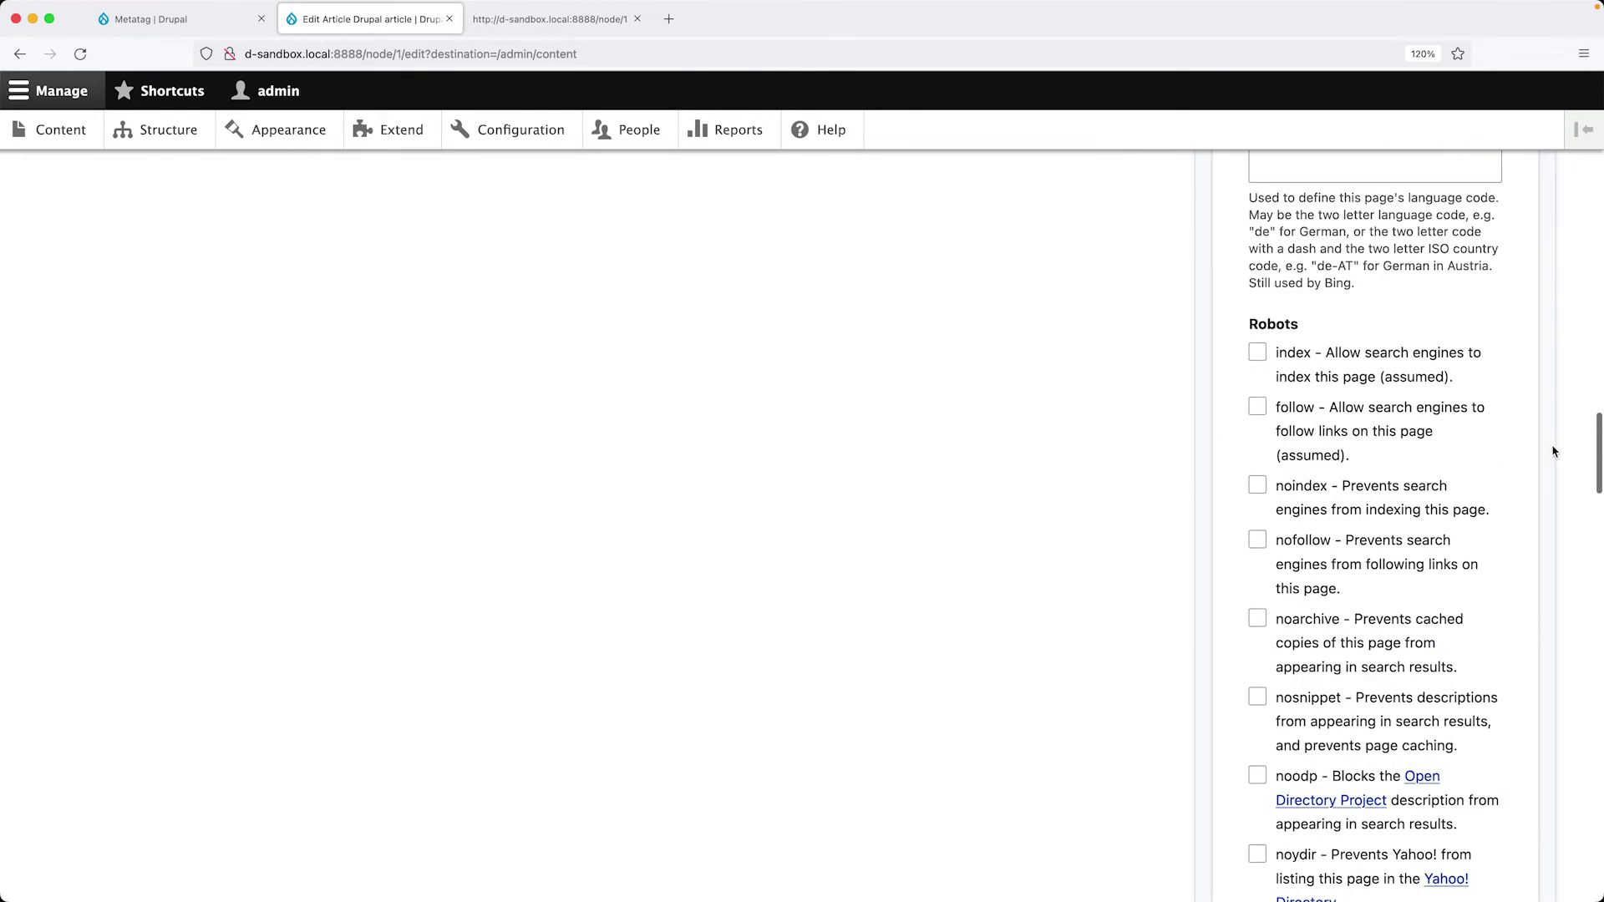
left_click_drag(1598, 444, 1564, 218)
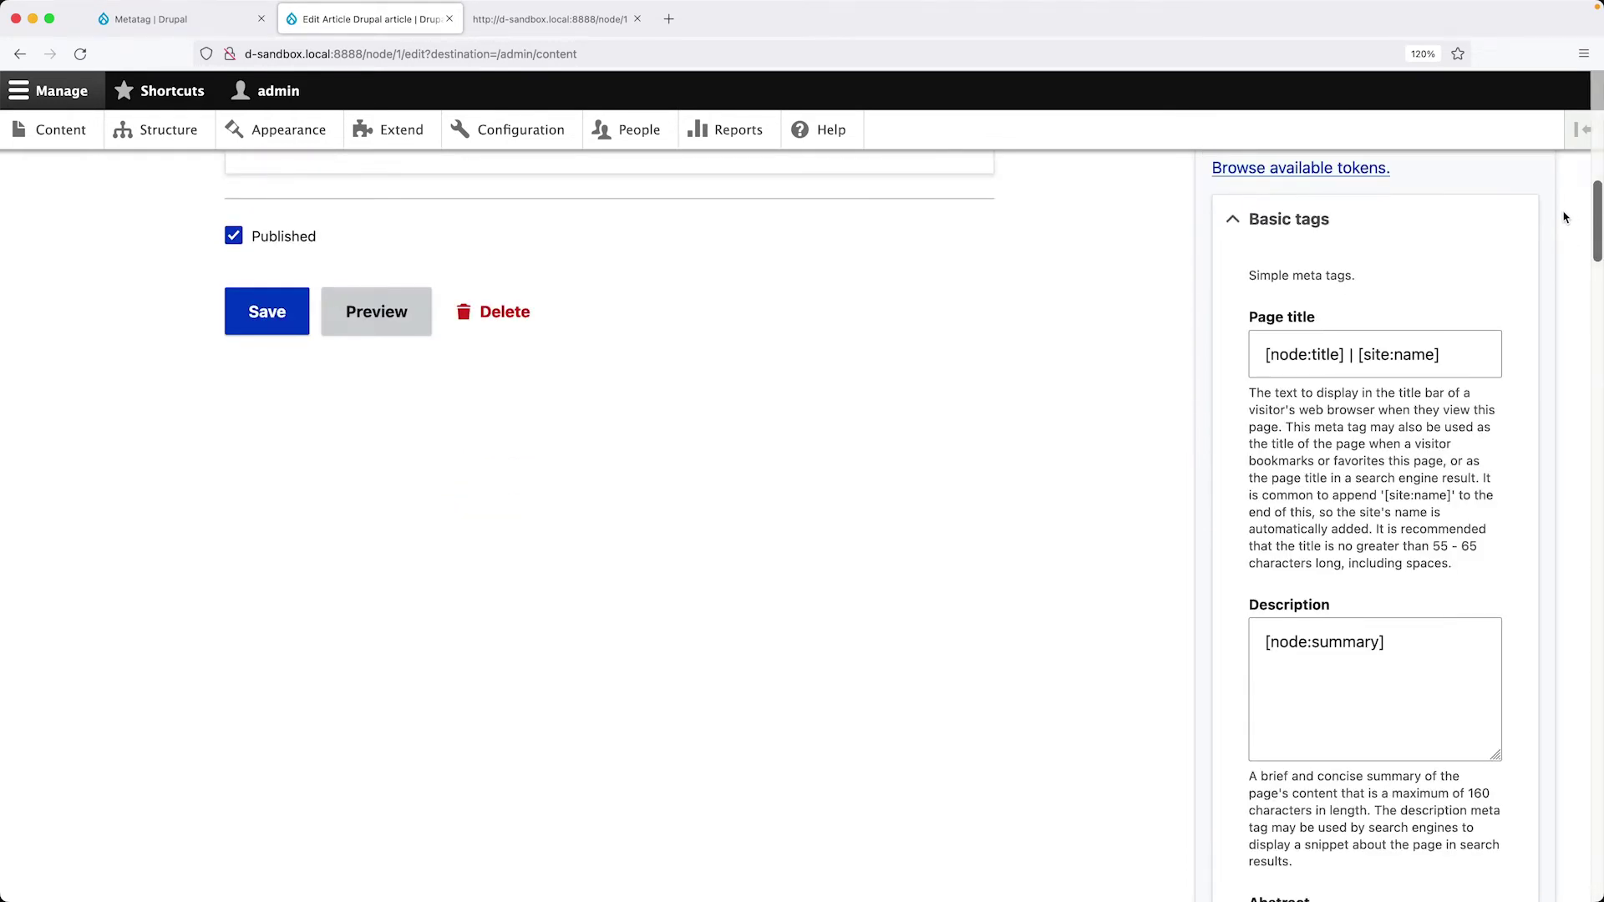
Replace the [node:summary] description with 'Change summary here.' and save the article
left_click(1385, 641)
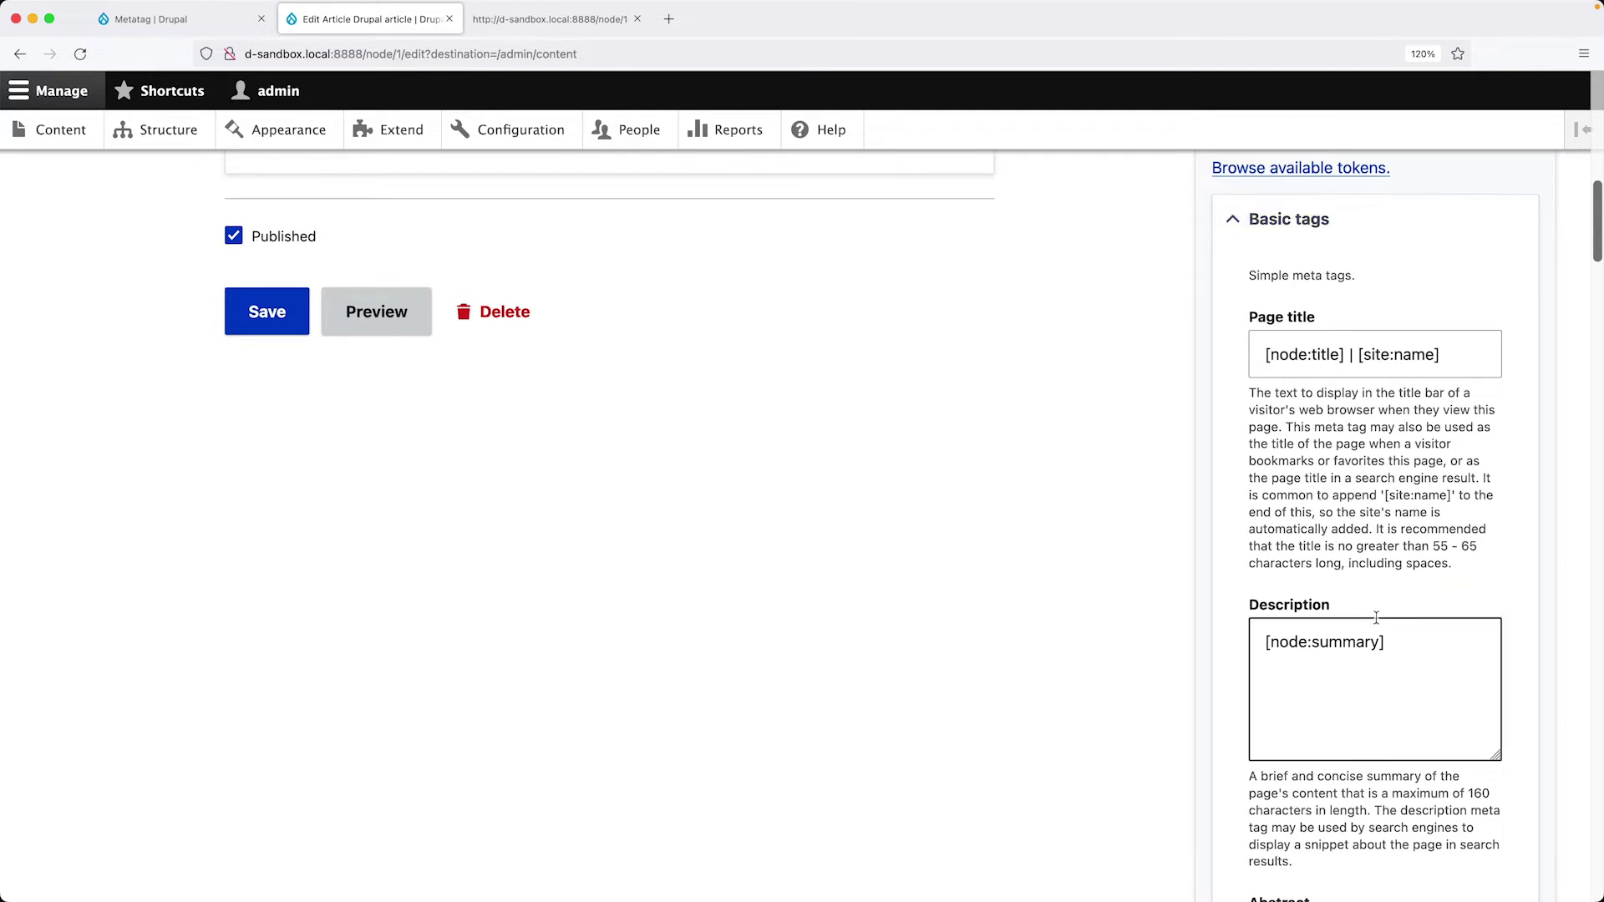
scroll(1392, 616, "down", 2)
left_click_drag(1403, 564, 1266, 565)
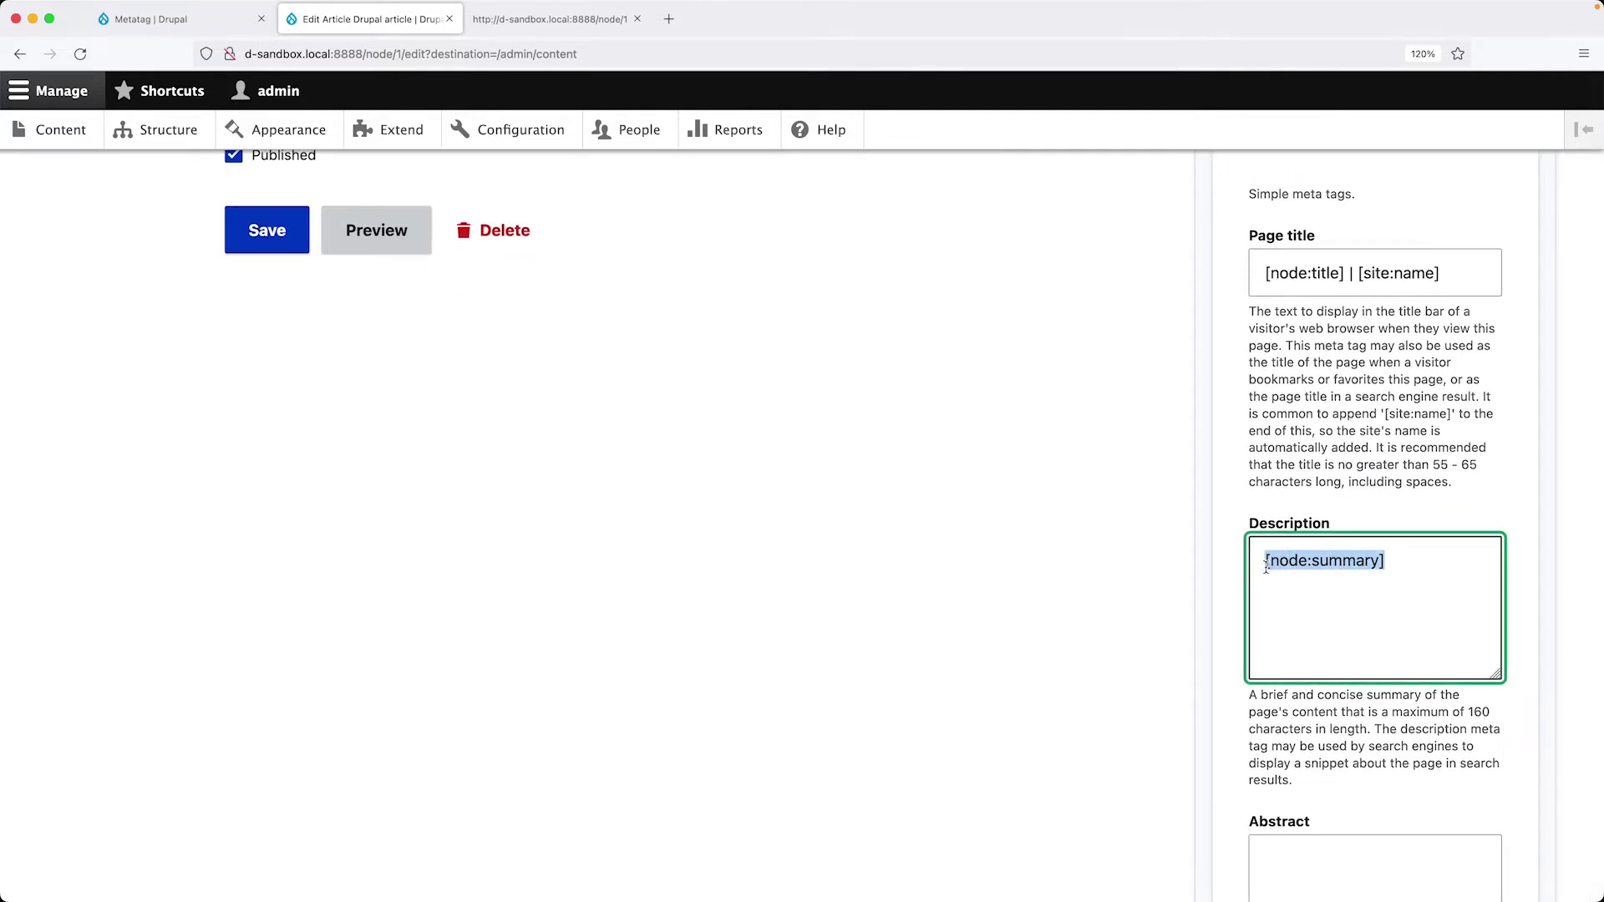
type("SCha")
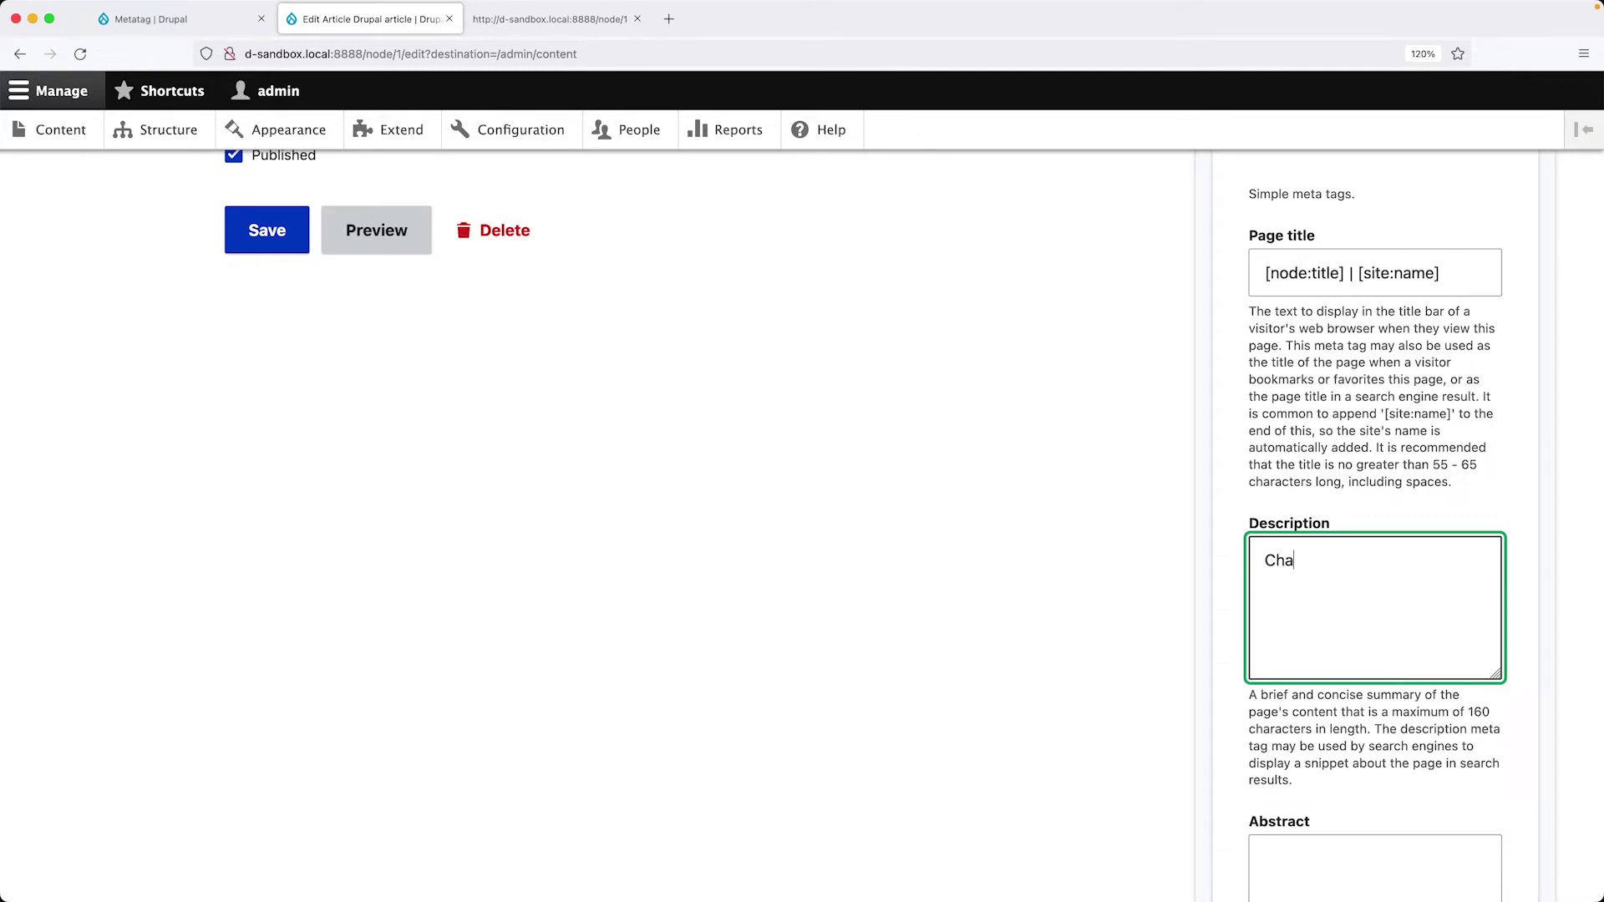
type("nge summary here.")
scroll(673, 437, "down", 5)
scroll(243, 437, "up", 8)
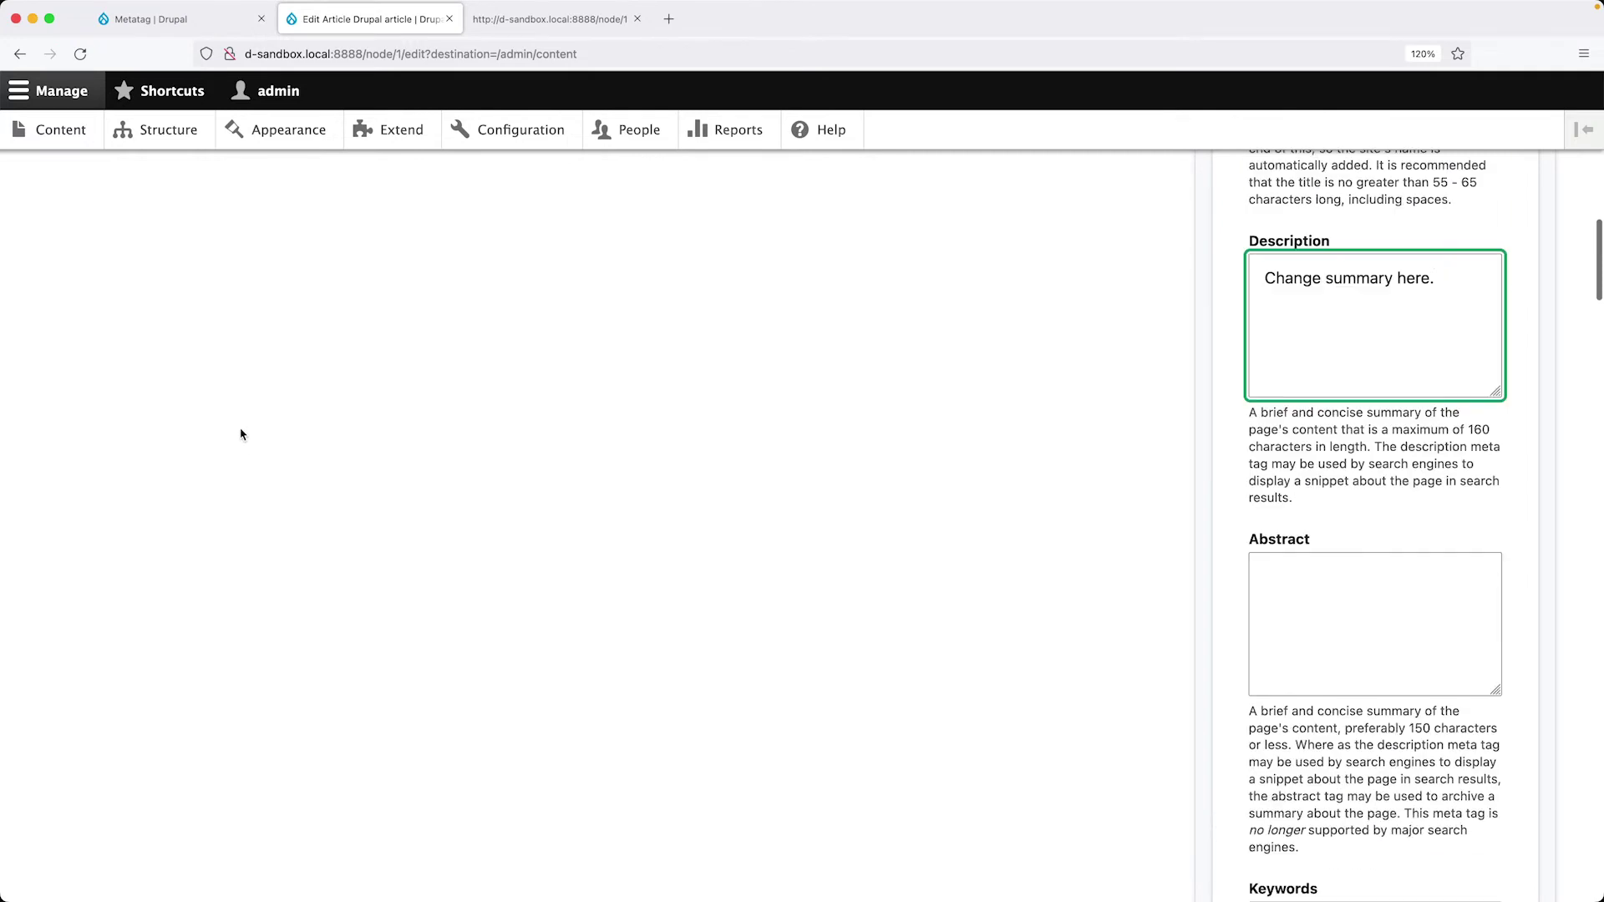
left_click(267, 426)
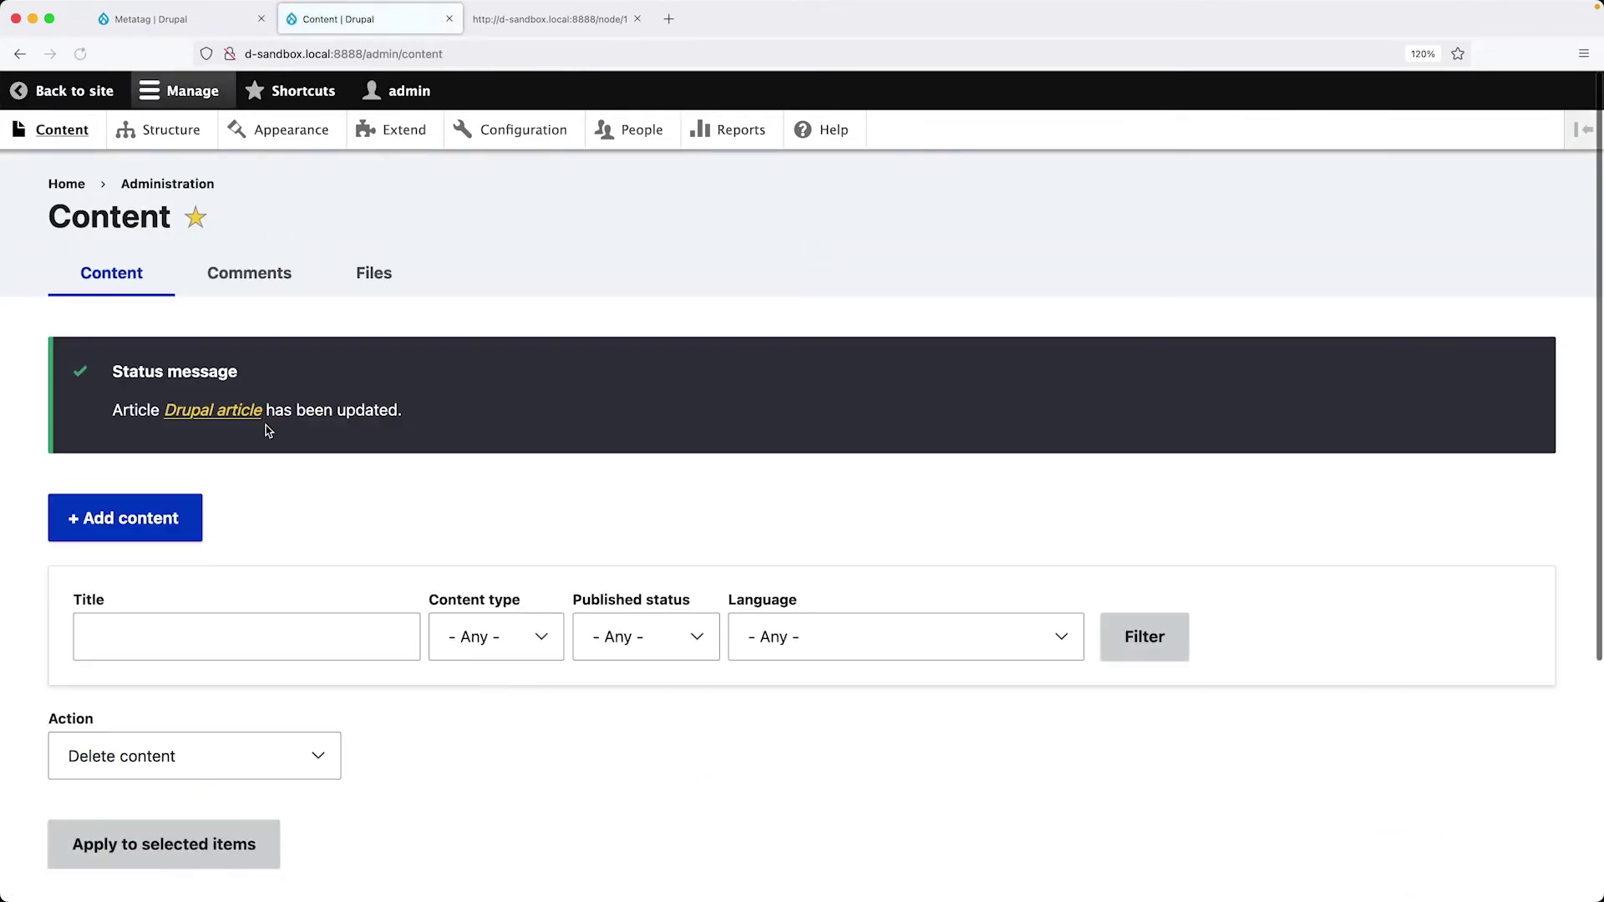
scroll(251, 618, "down", 4)
left_click(205, 680)
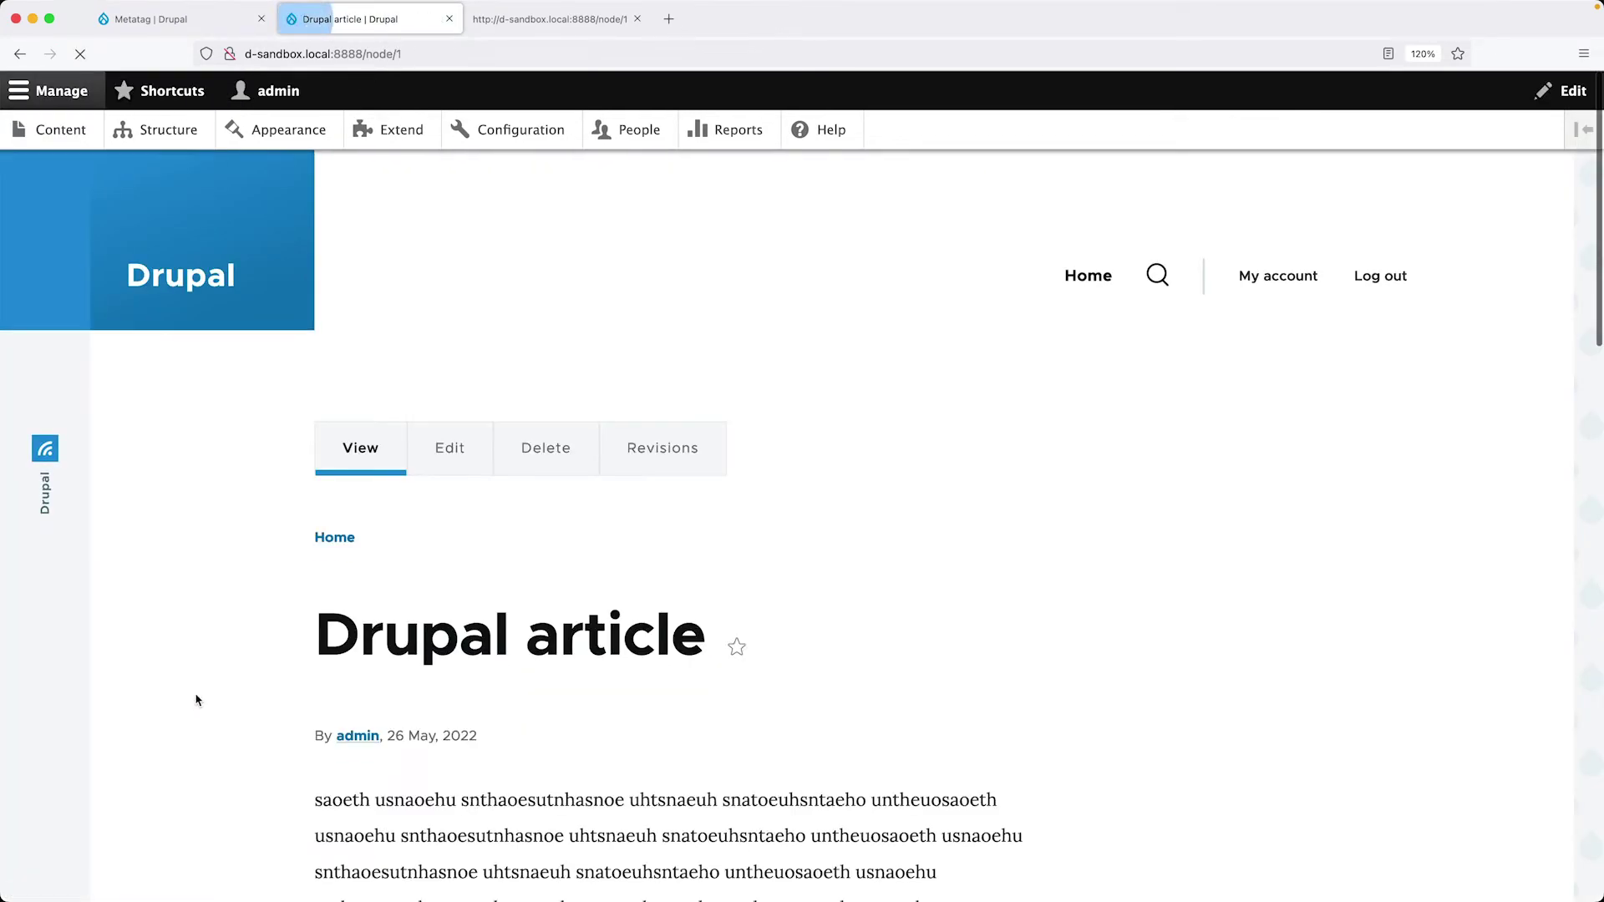
right_click(632, 695)
left_click(668, 848)
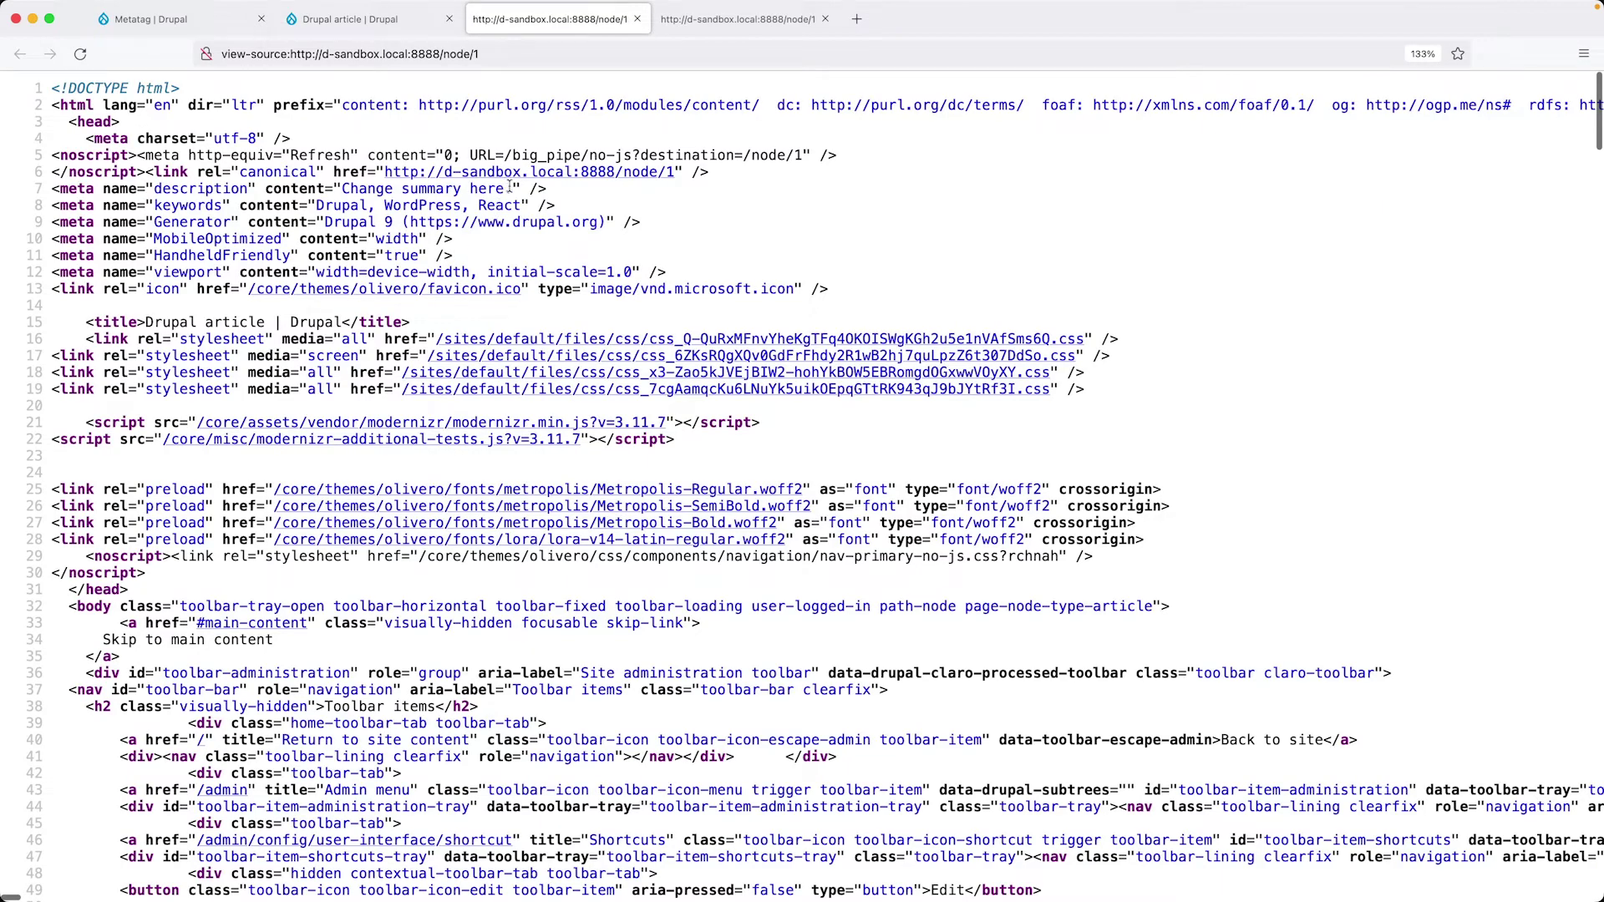
left_click_drag(511, 188, 344, 192)
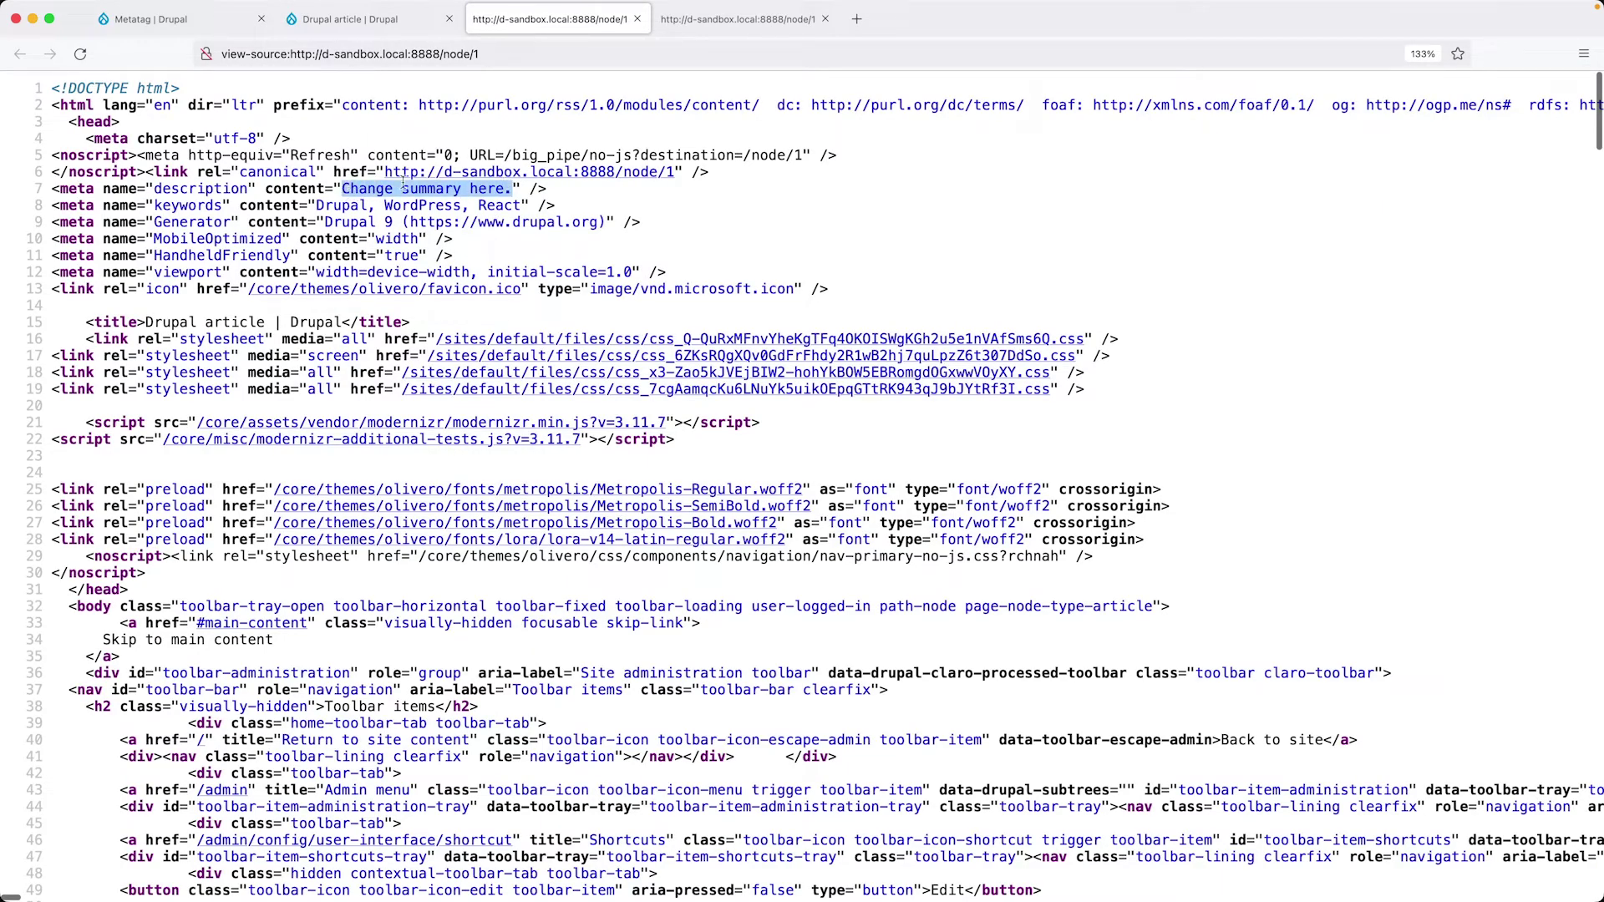
left_click(795, 260)
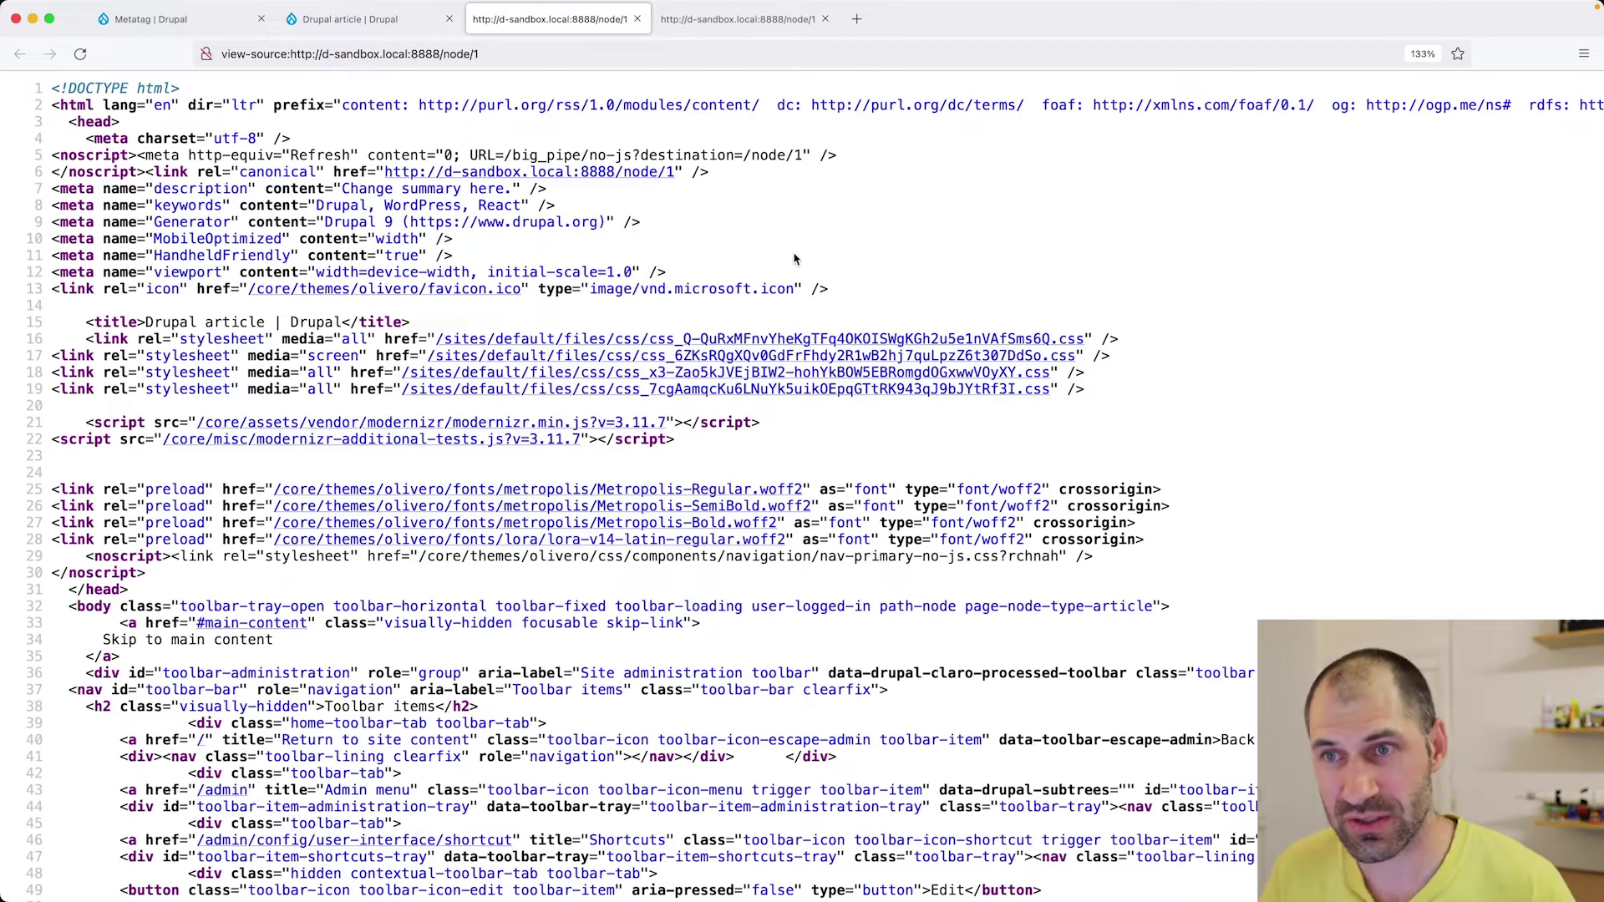
left_click(637, 19)
Close the page-source and article tabs and go to Structure > Views
left_click(636, 18)
left_click(449, 19)
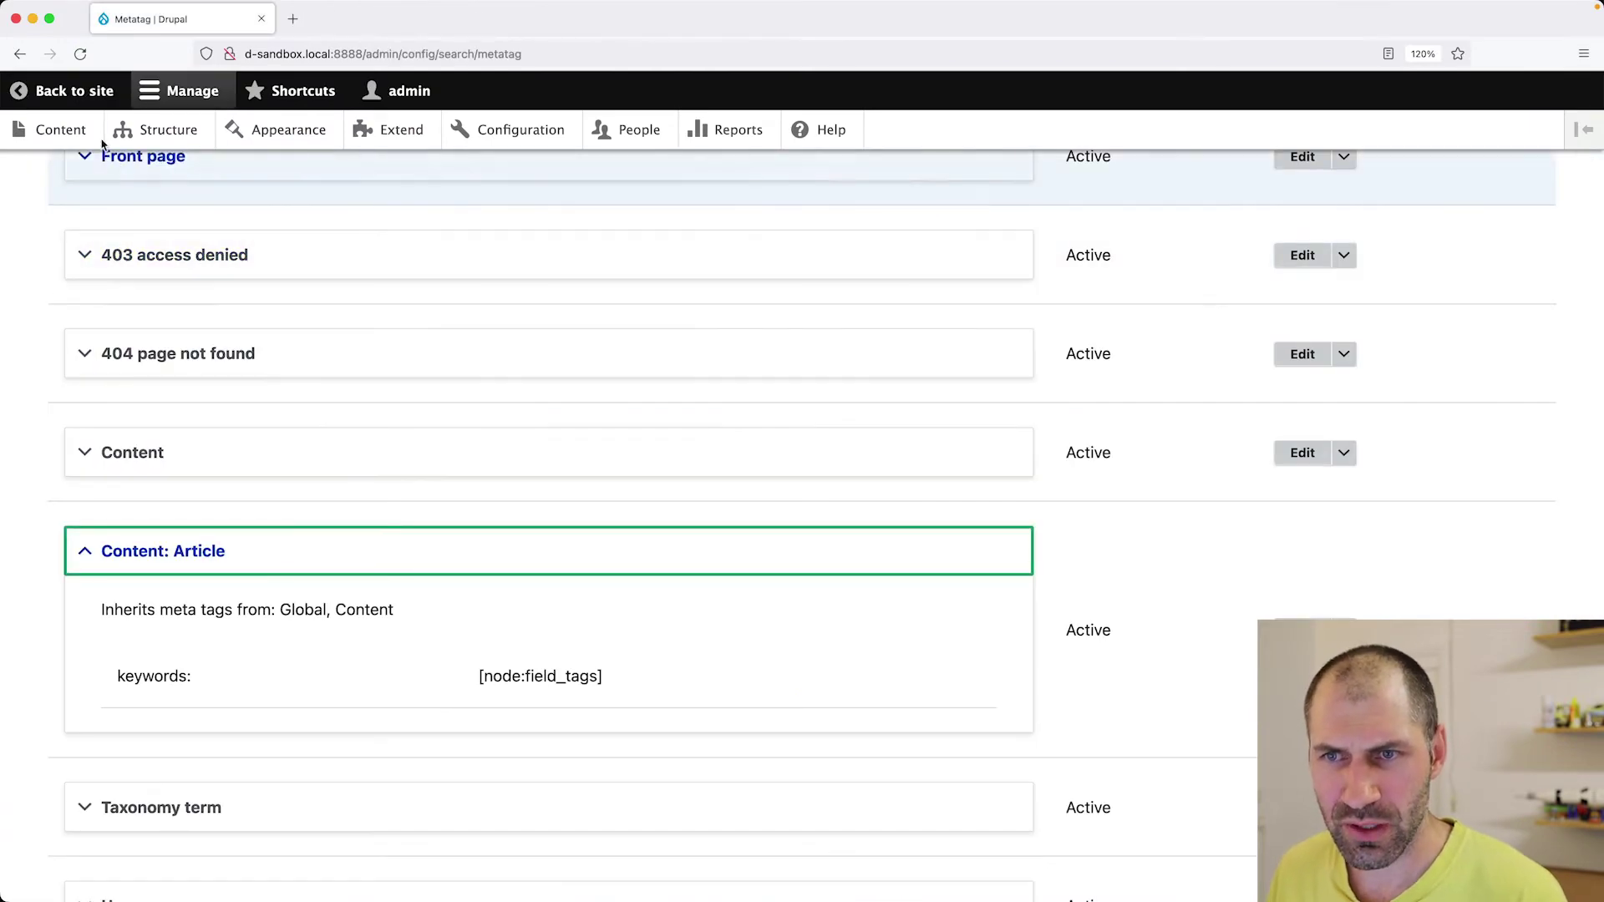
left_click(164, 129)
scroll(229, 488, "down", 3)
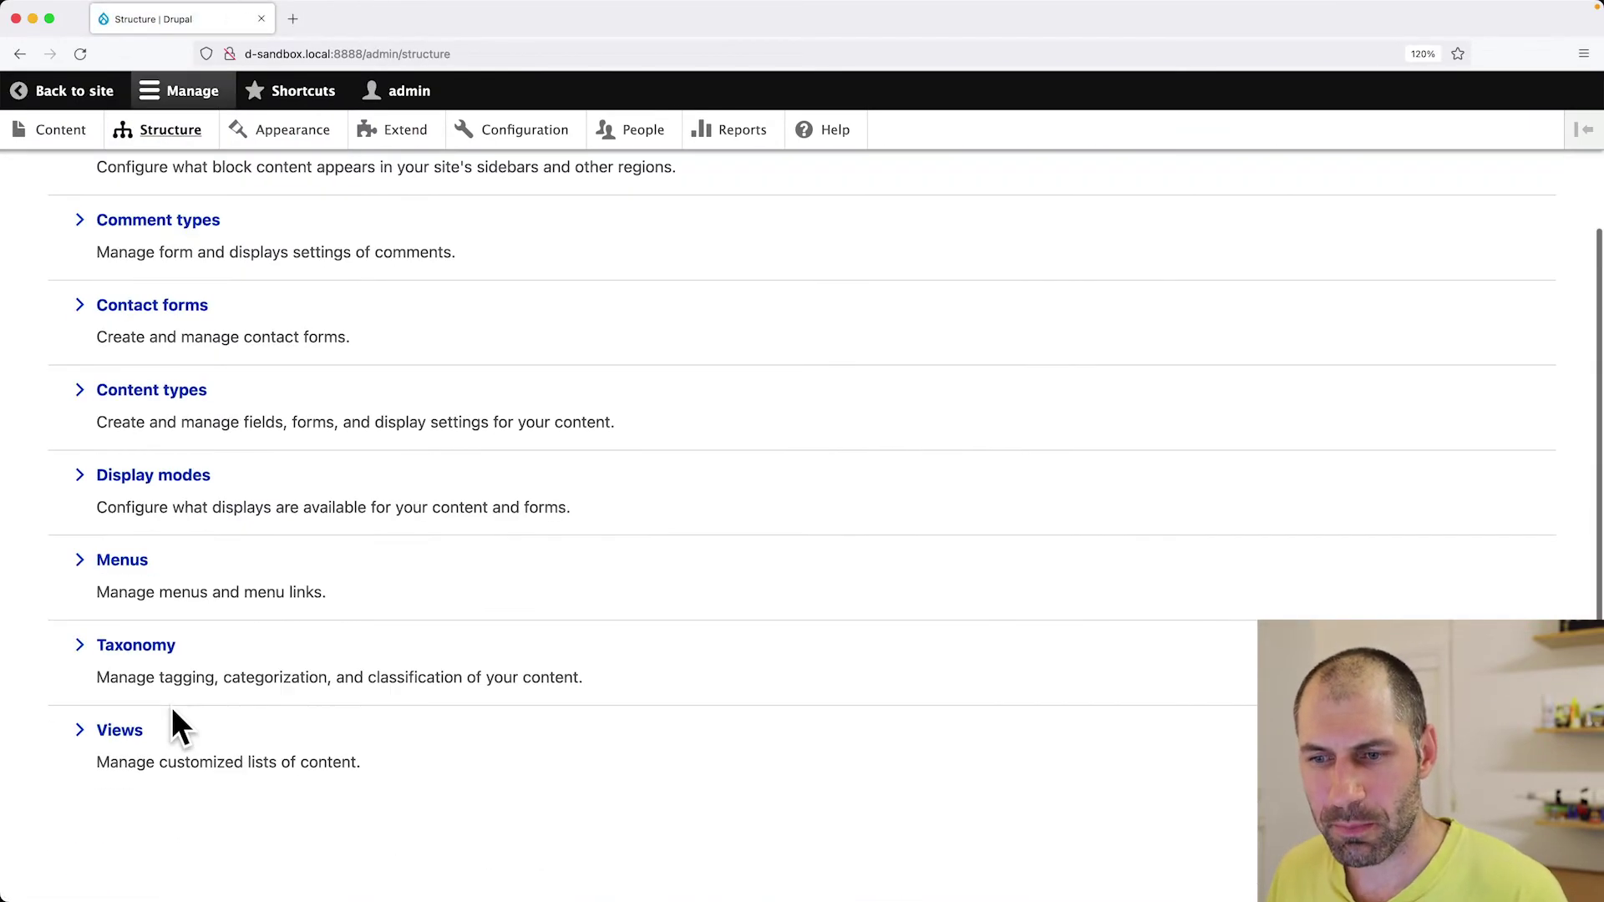
left_click(118, 728)
View the Frontpage view's /node page listing the Drupal article, then open Extend in a new tab
scroll(253, 745, "down", 5)
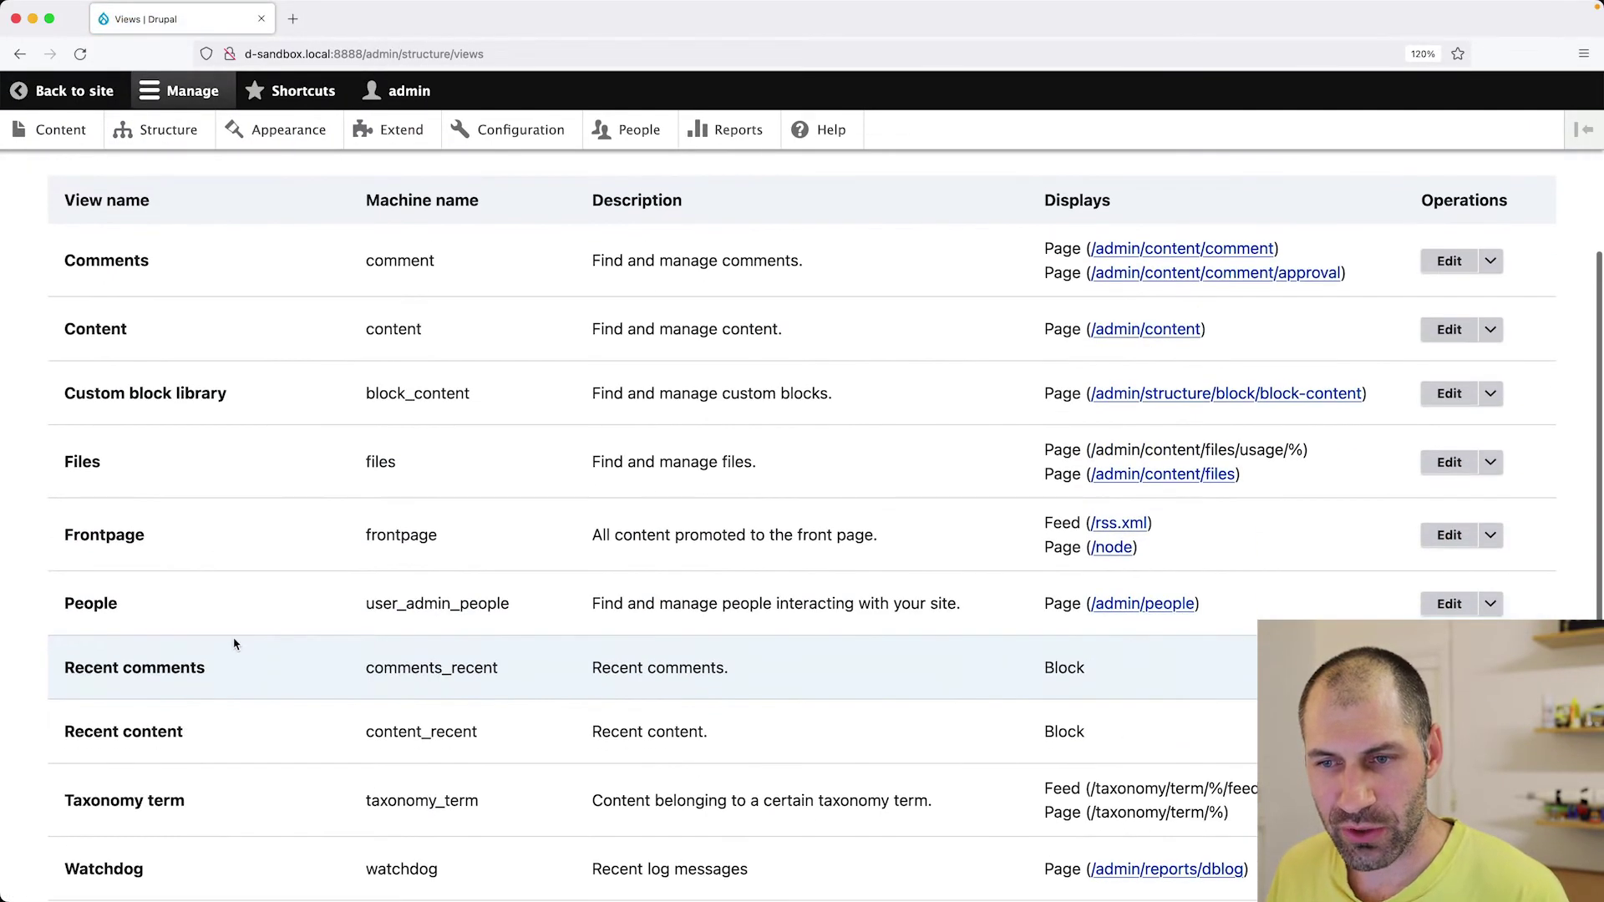
left_click(1112, 547)
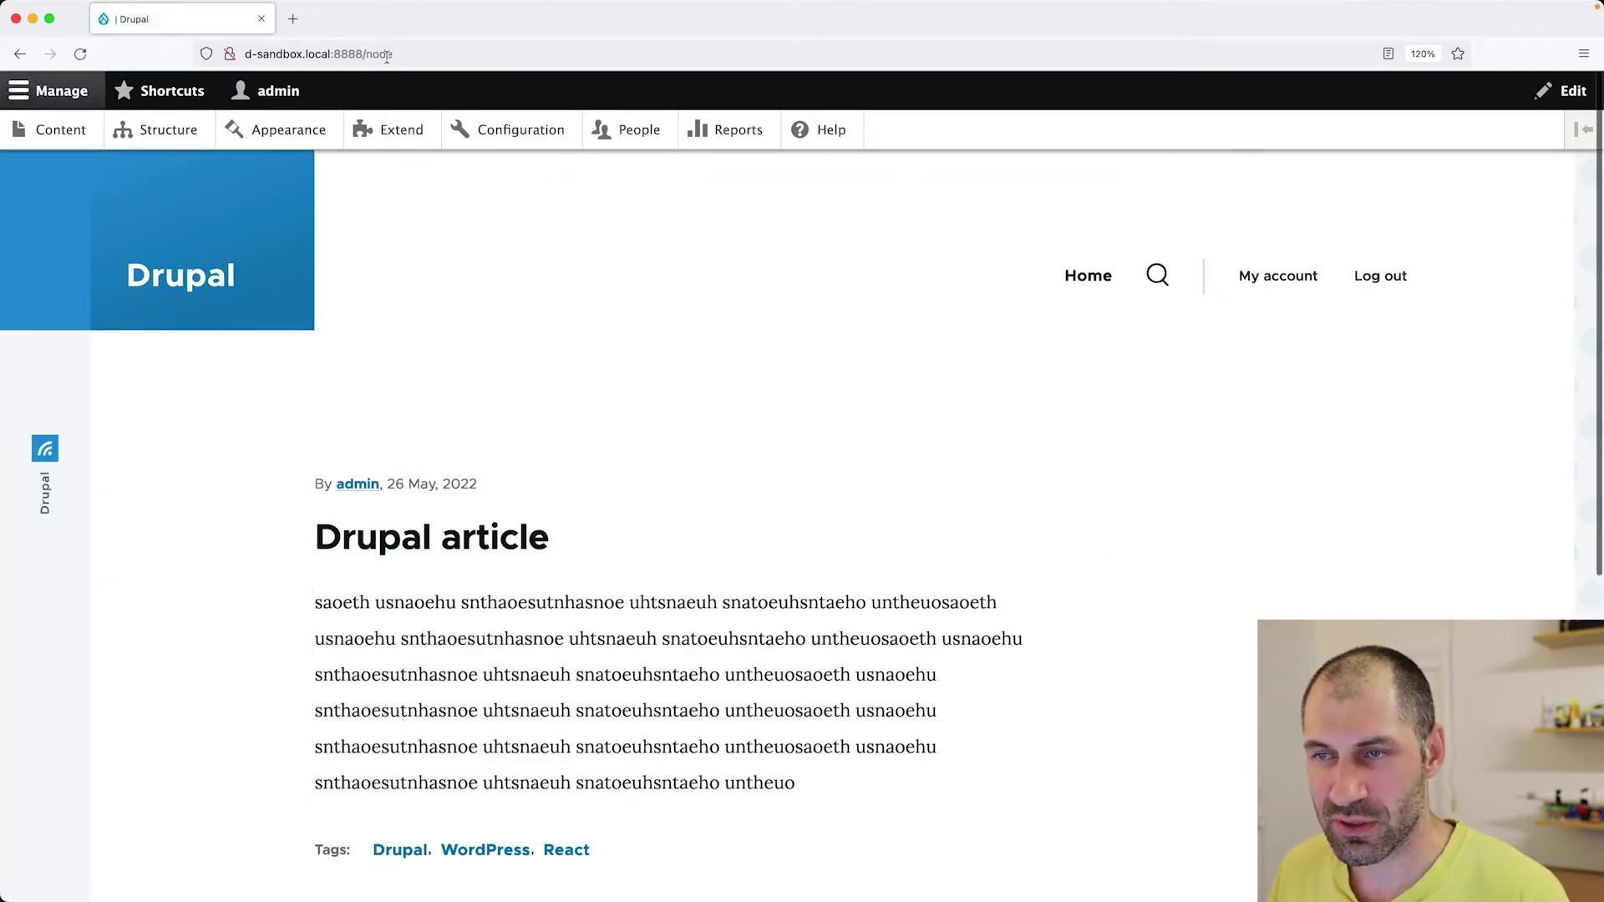
scroll(508, 629, "down", 3)
scroll(483, 573, "down", 3)
scroll(251, 489, "up", 6)
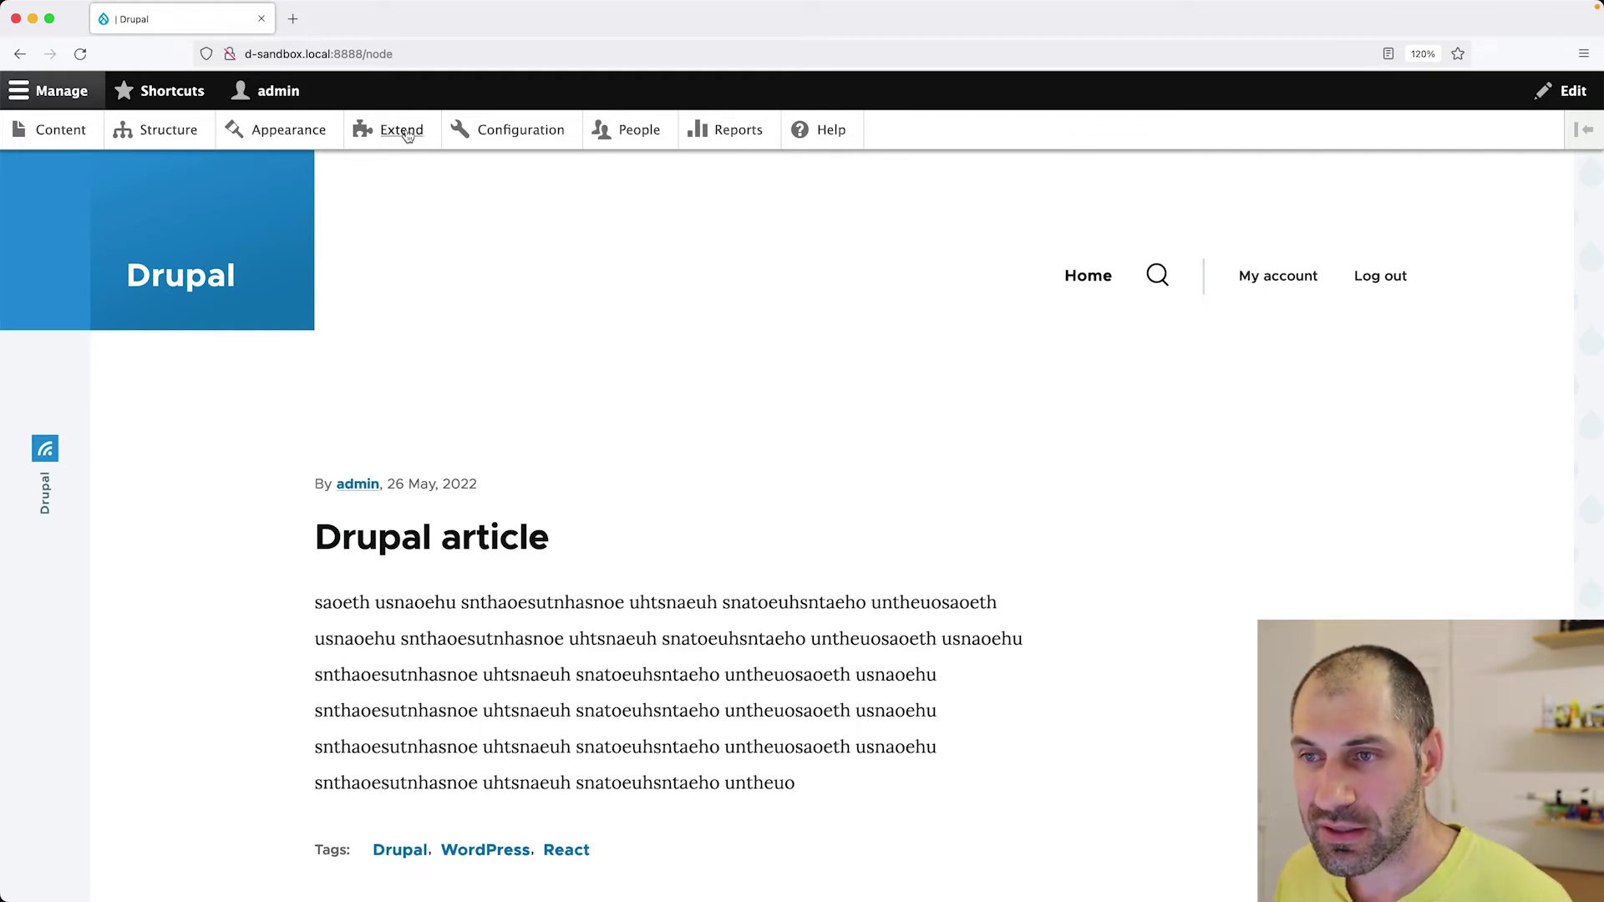
left_click(401, 130, "super")
Filter modules by 'metatag', tick Metatag: Views and install it
left_click(341, 27)
left_click(199, 485)
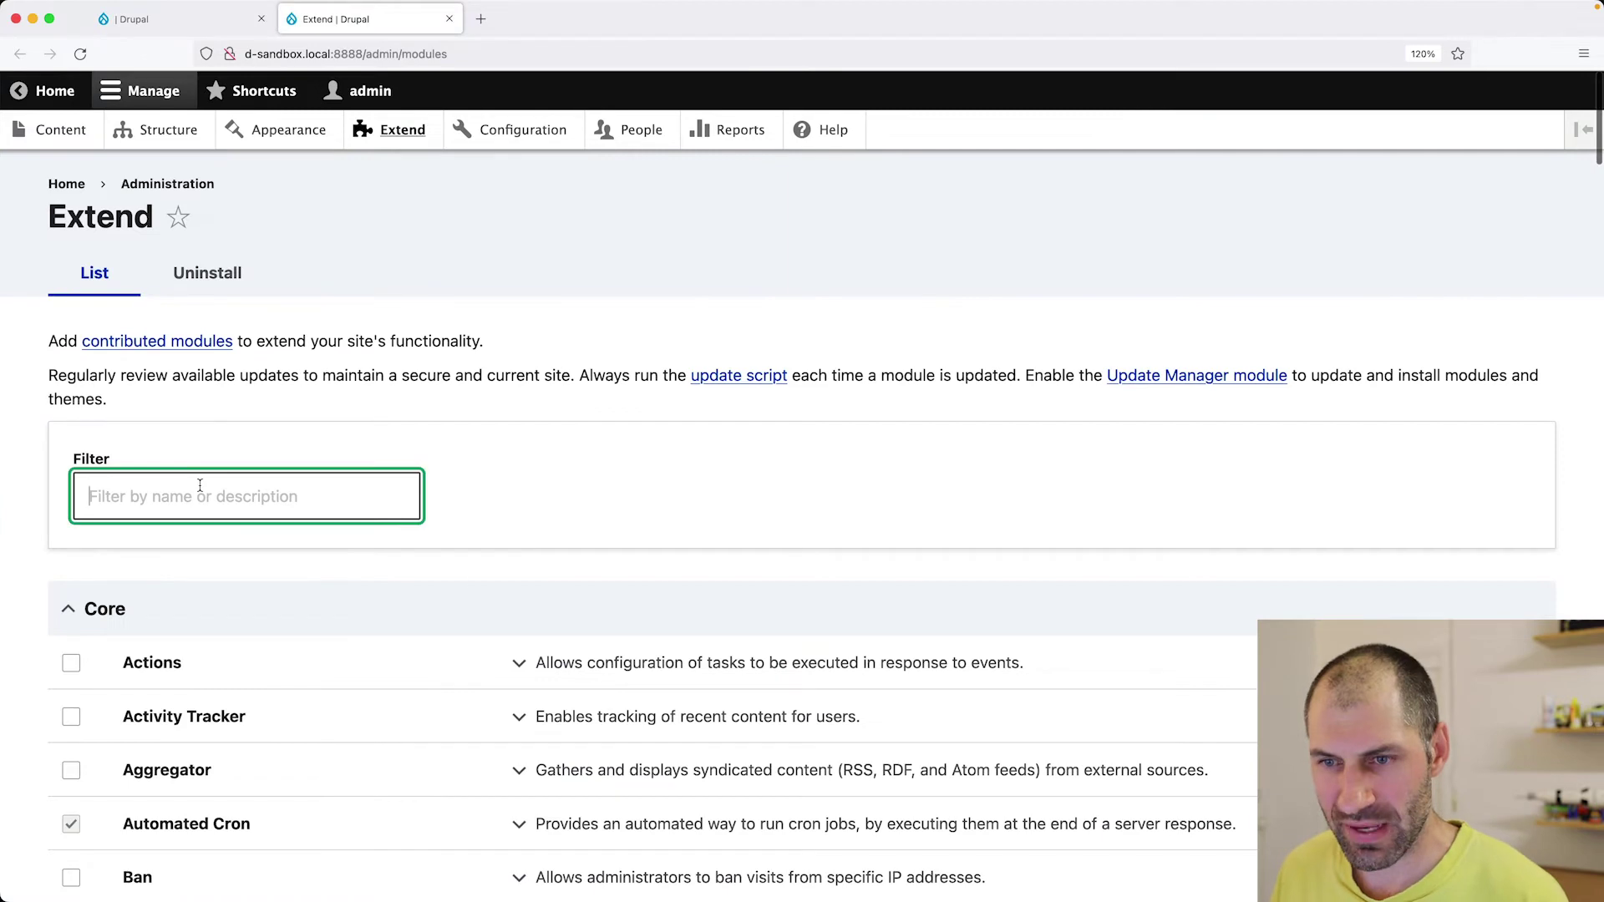
type("metag")
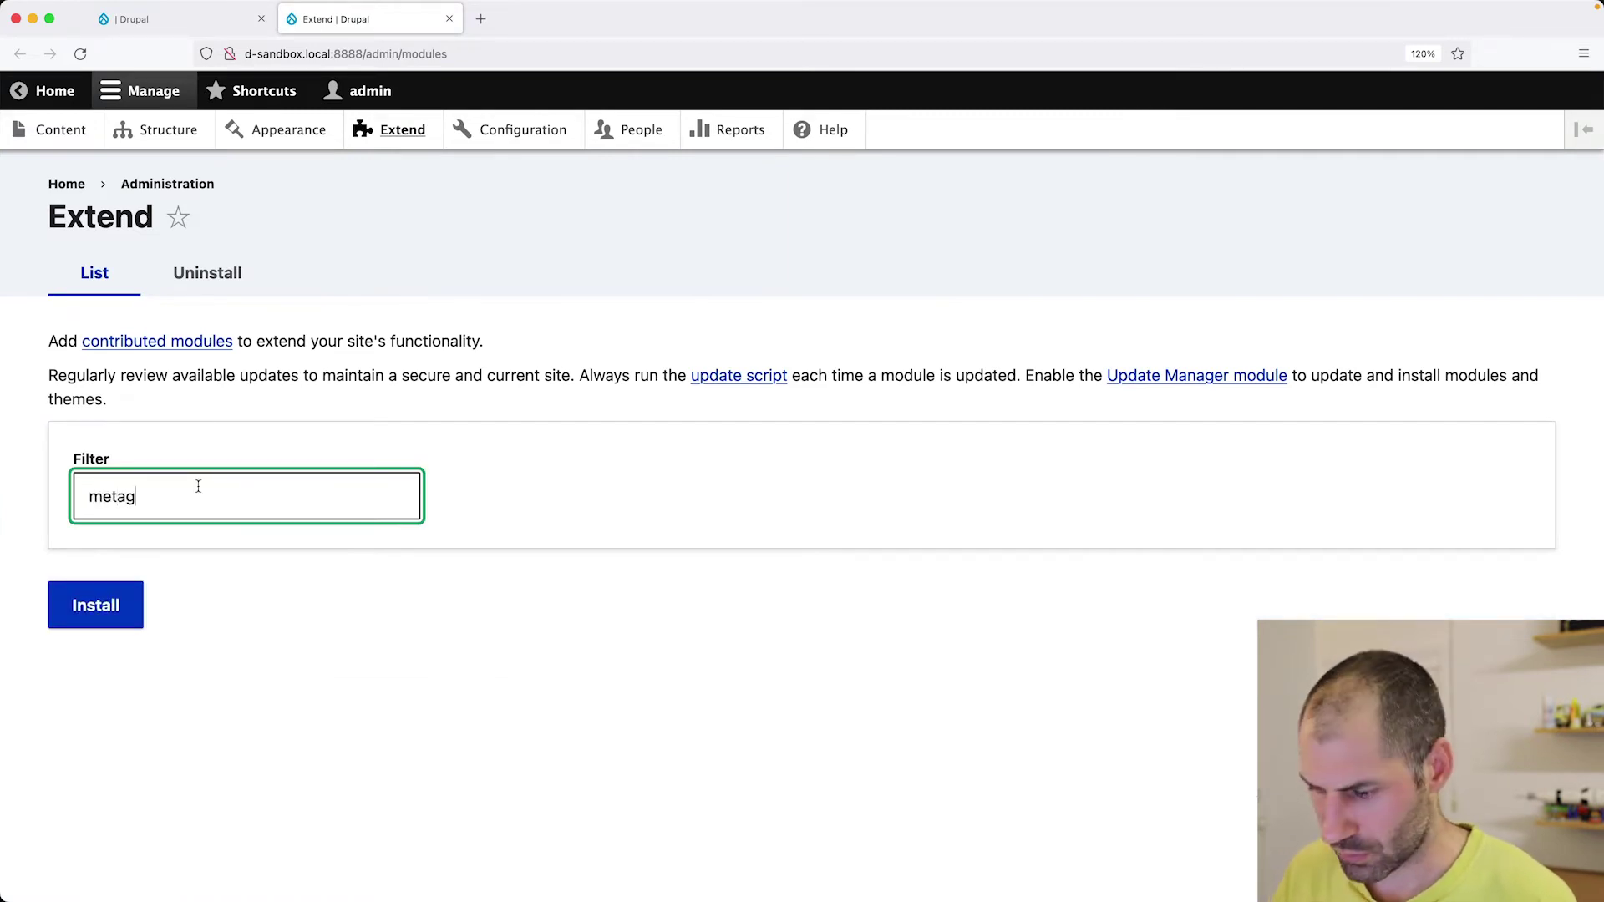
key("BackSpace")
type("tag")
scroll(317, 584, "down", 5)
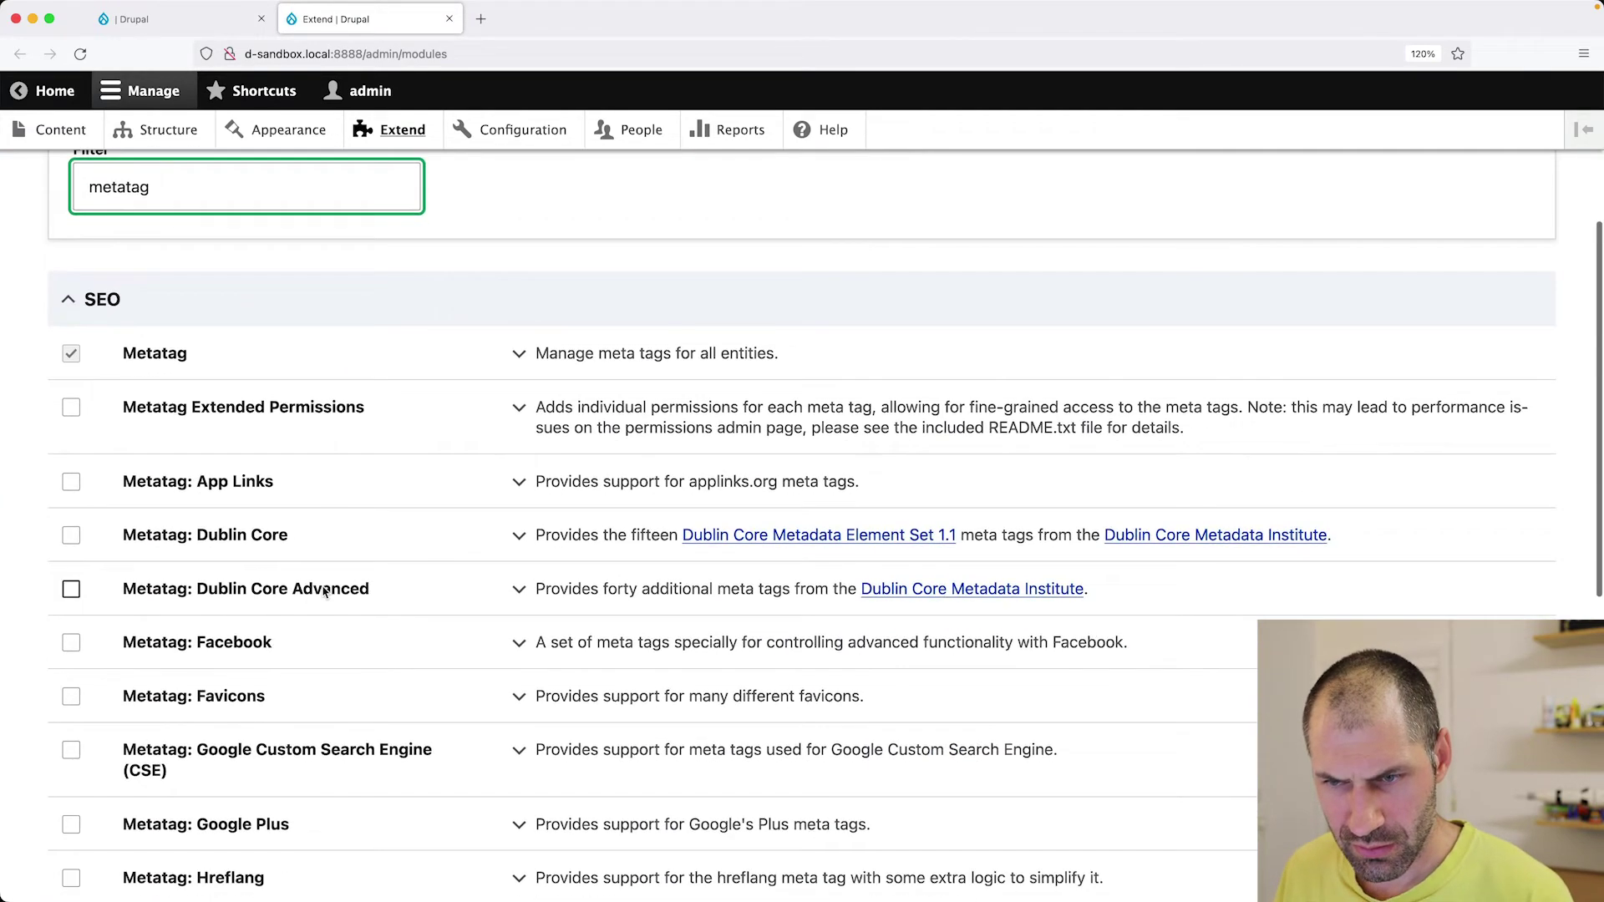
scroll(325, 591, "down", 7)
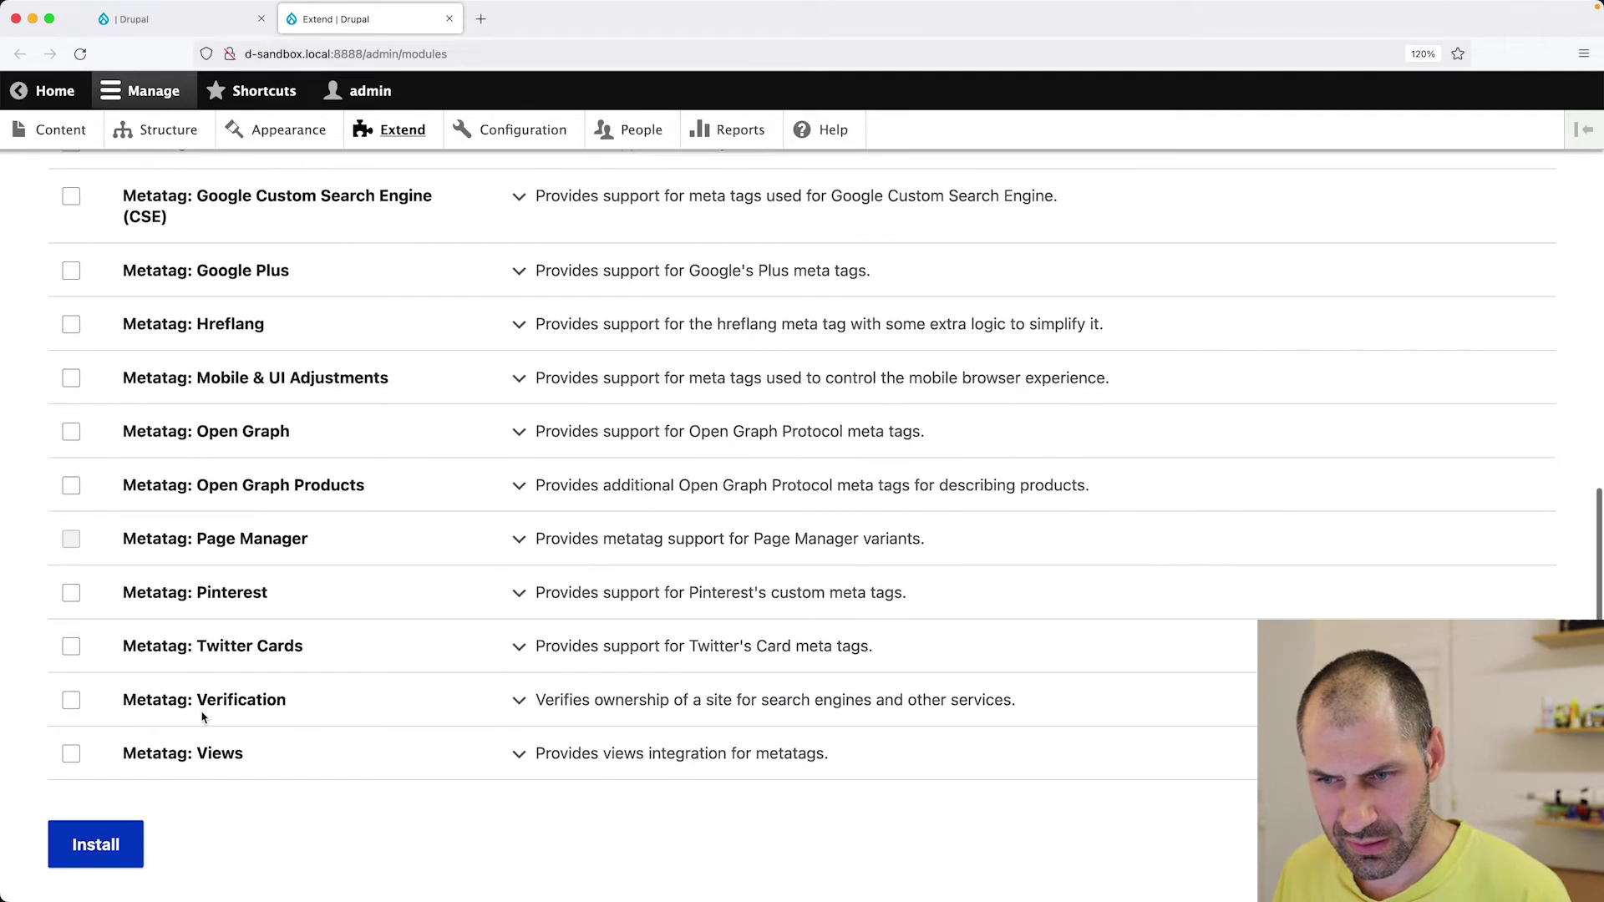
left_click(186, 755)
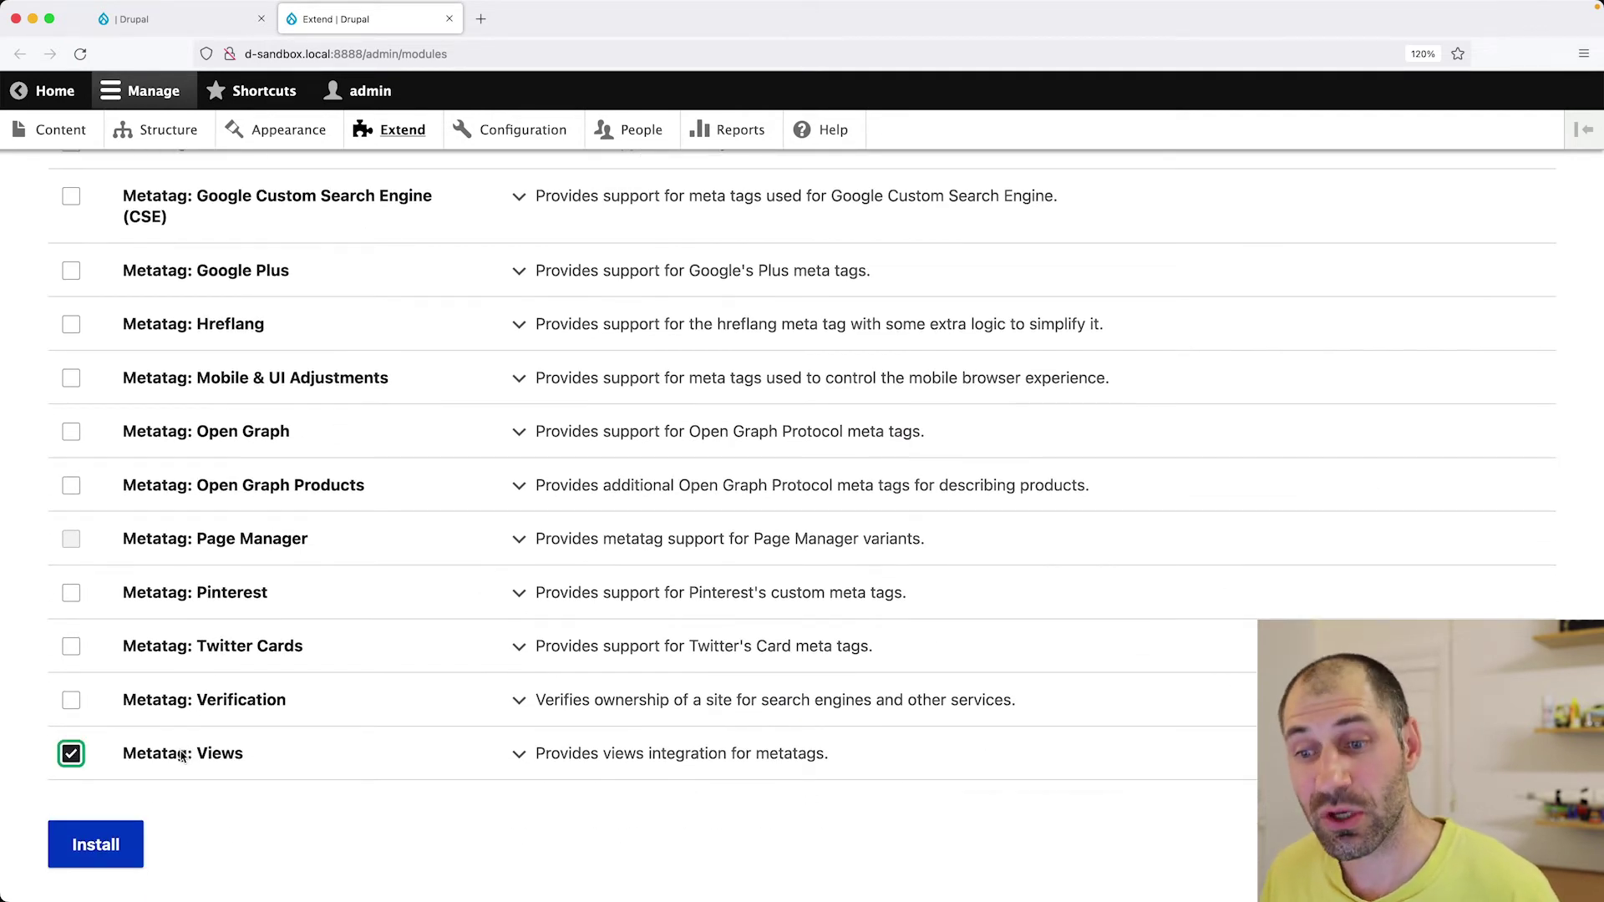
left_click(127, 858)
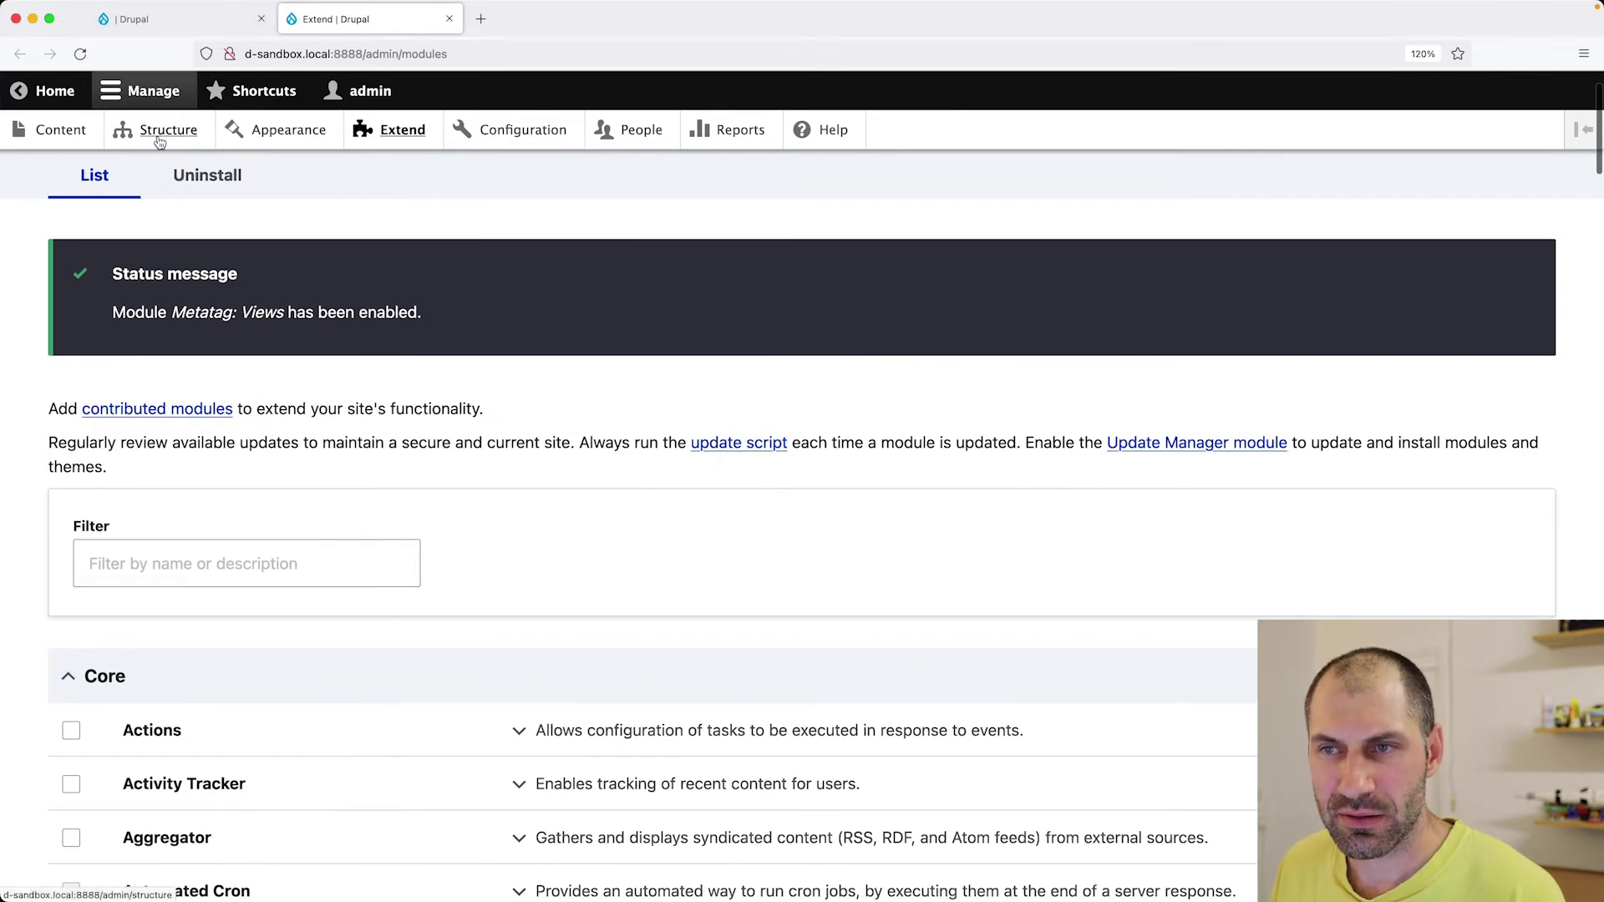
left_click(159, 142)
Open the Views list under Structure, glancing at the front page tab
scroll(146, 735, "down", 2)
left_click(139, 736)
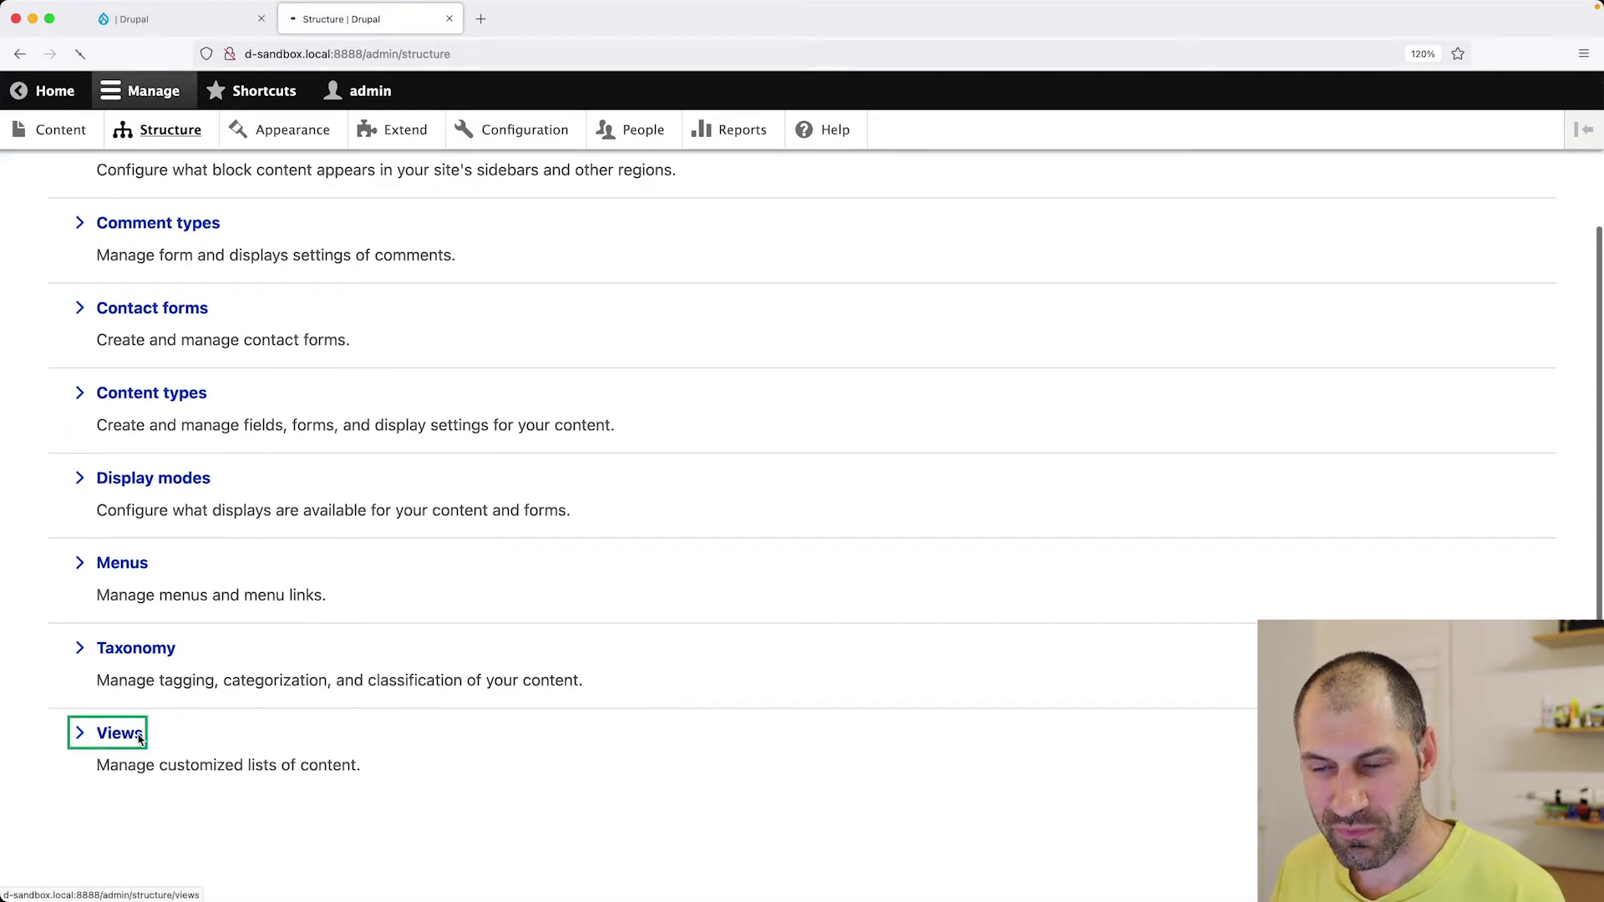
scroll(125, 770, "down", 3)
scroll(125, 770, "down", 2)
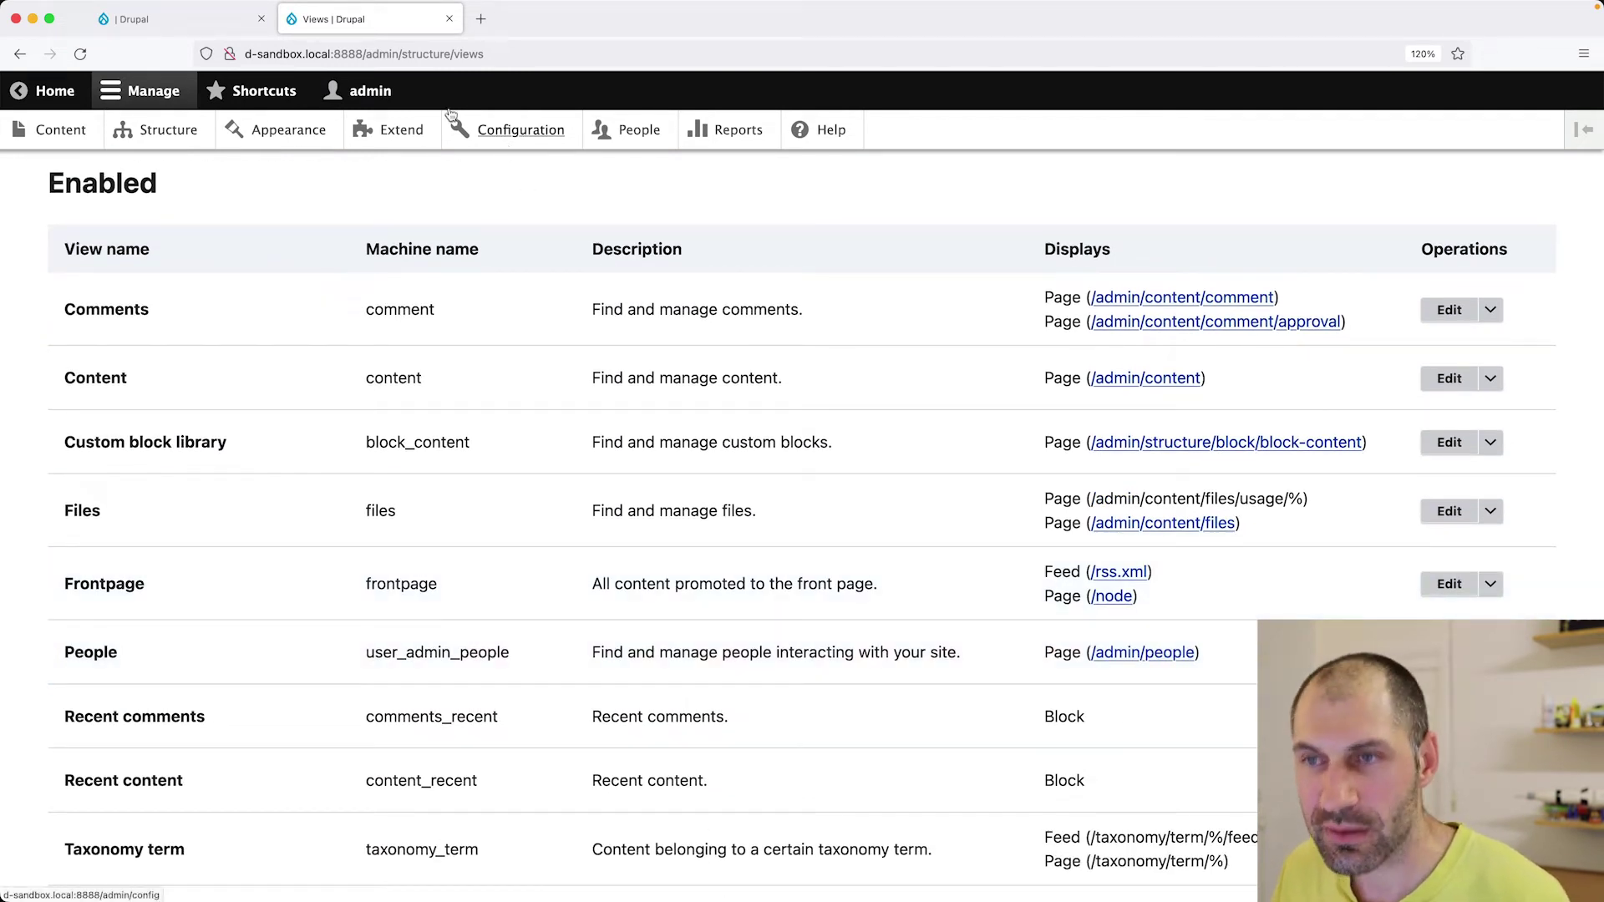
left_click(156, 23)
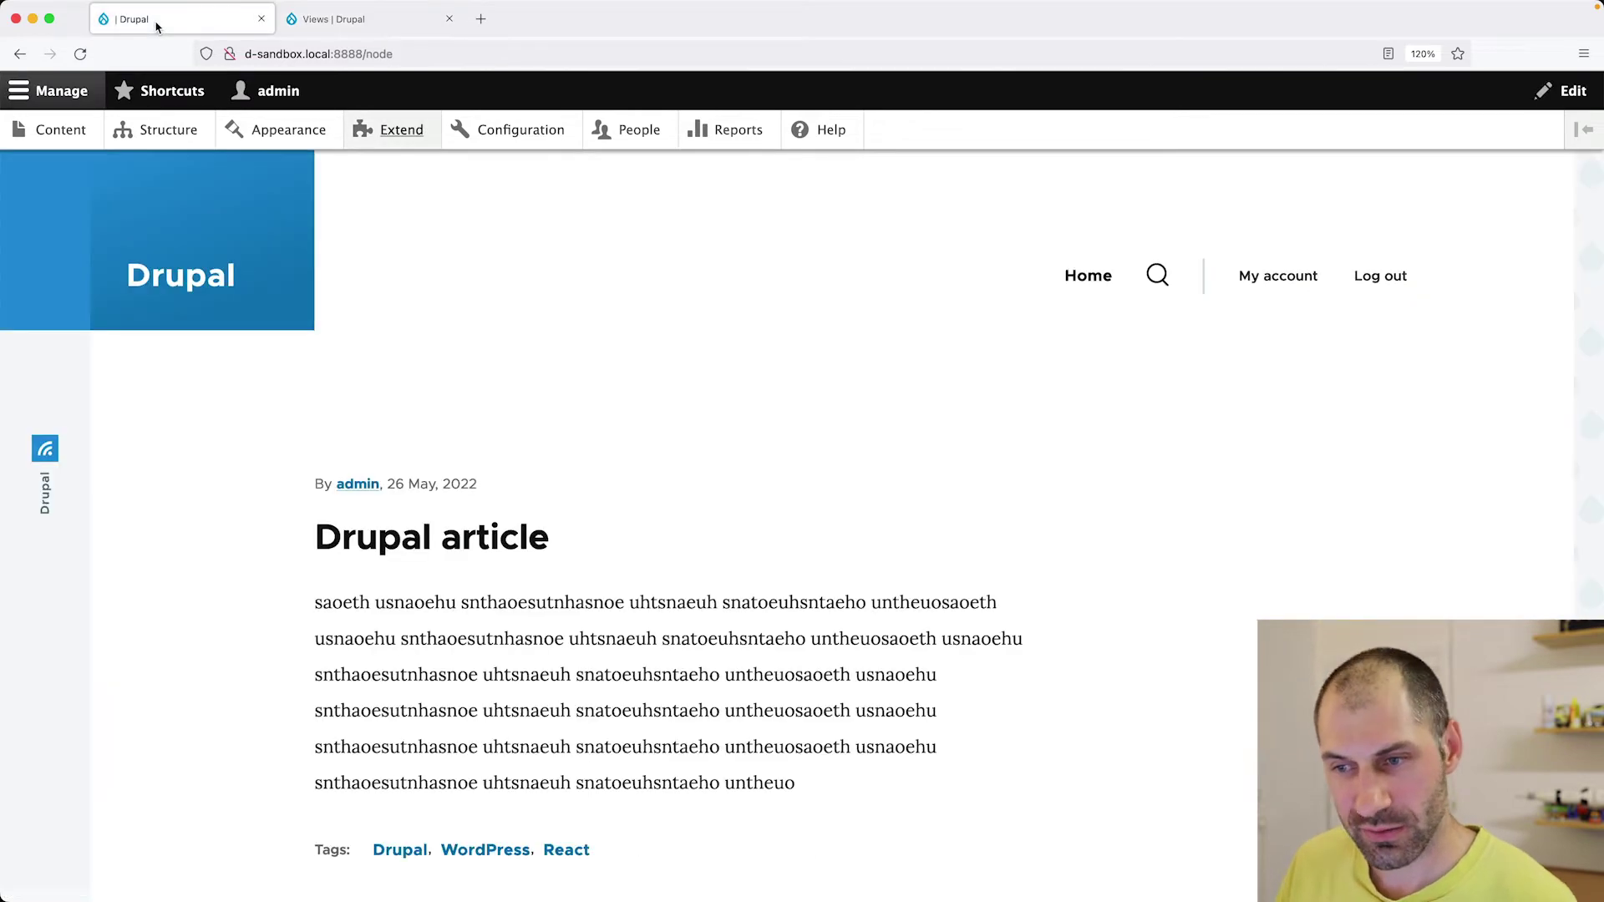
left_click(288, 25)
Review the Front page Metatag defaults in a new tab, close it, and edit the Frontpage view
left_click(506, 131, "super")
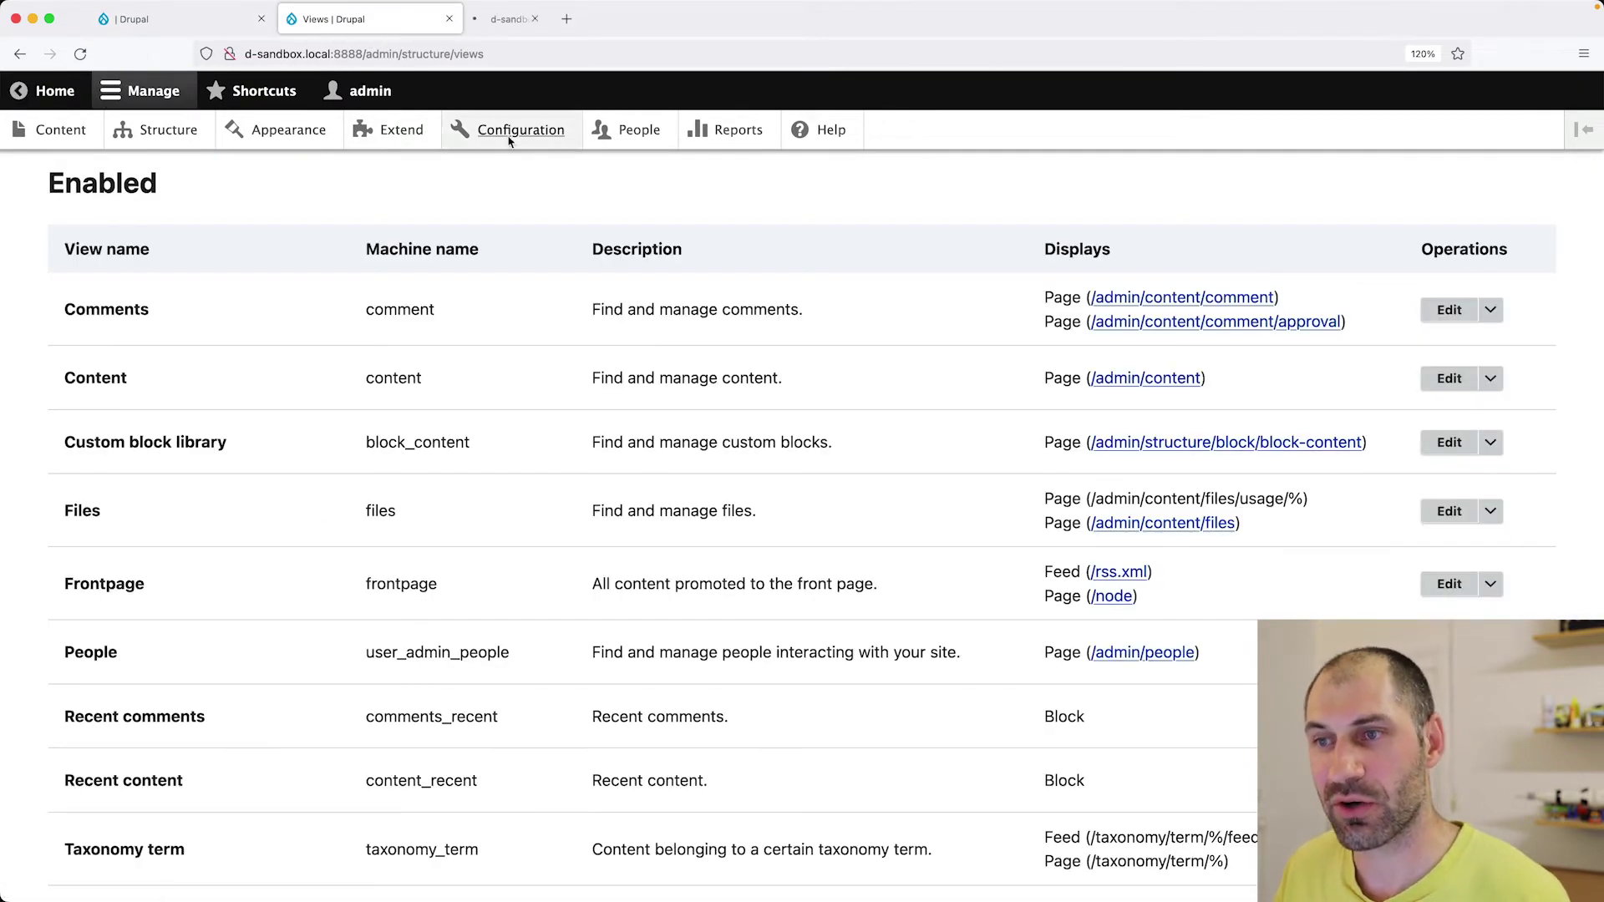
left_click(526, 25)
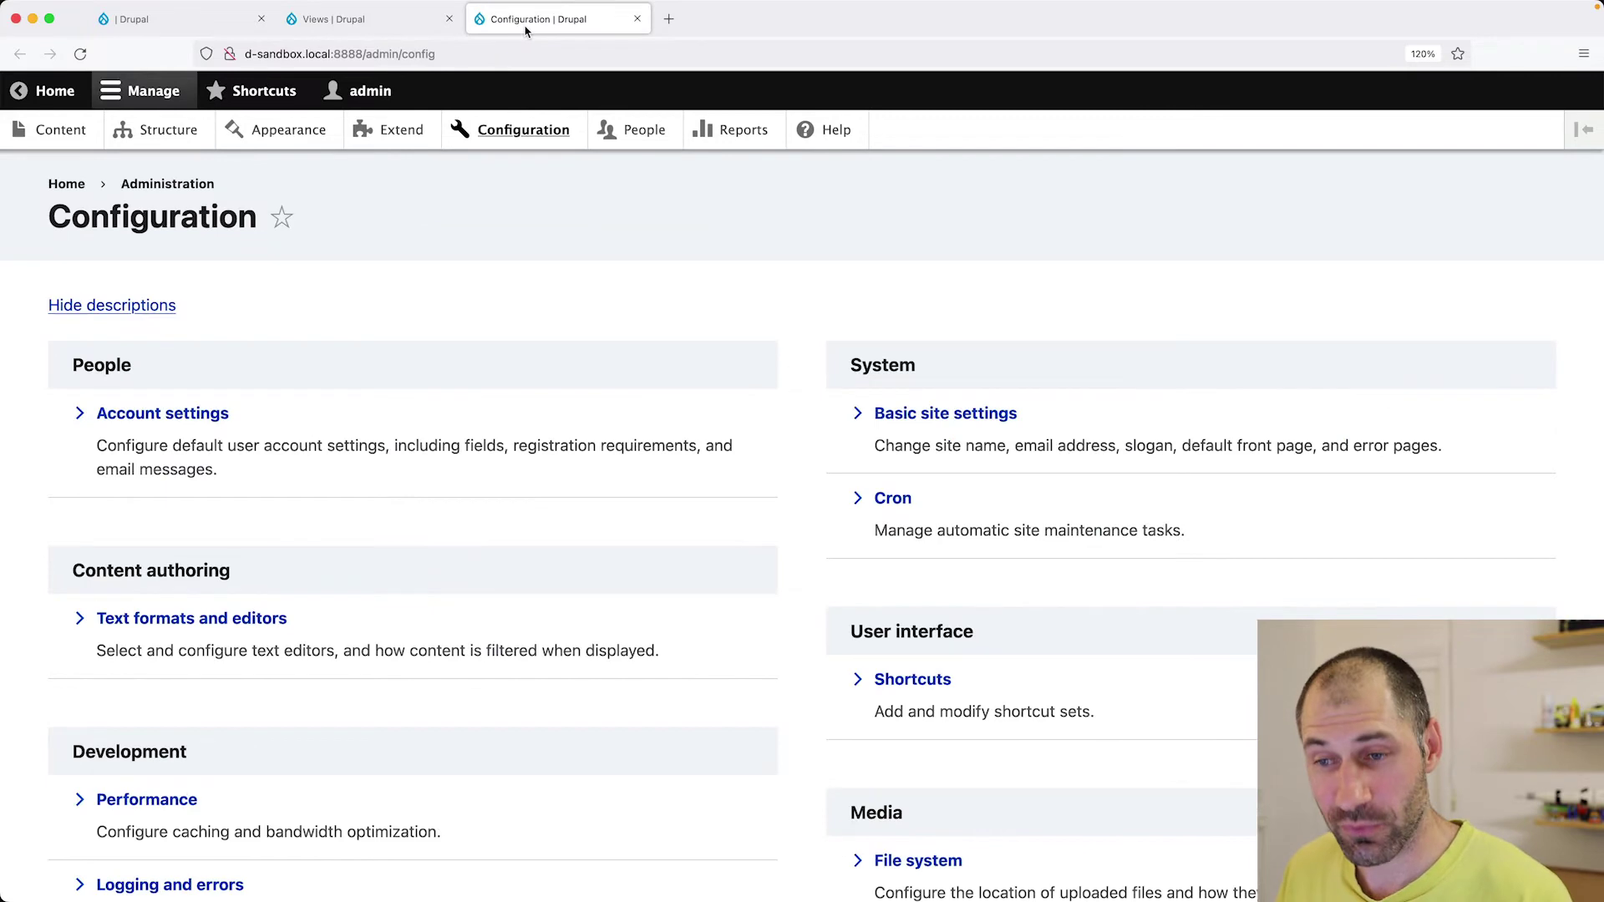
scroll(422, 678, "down", 5)
scroll(423, 678, "down", 7)
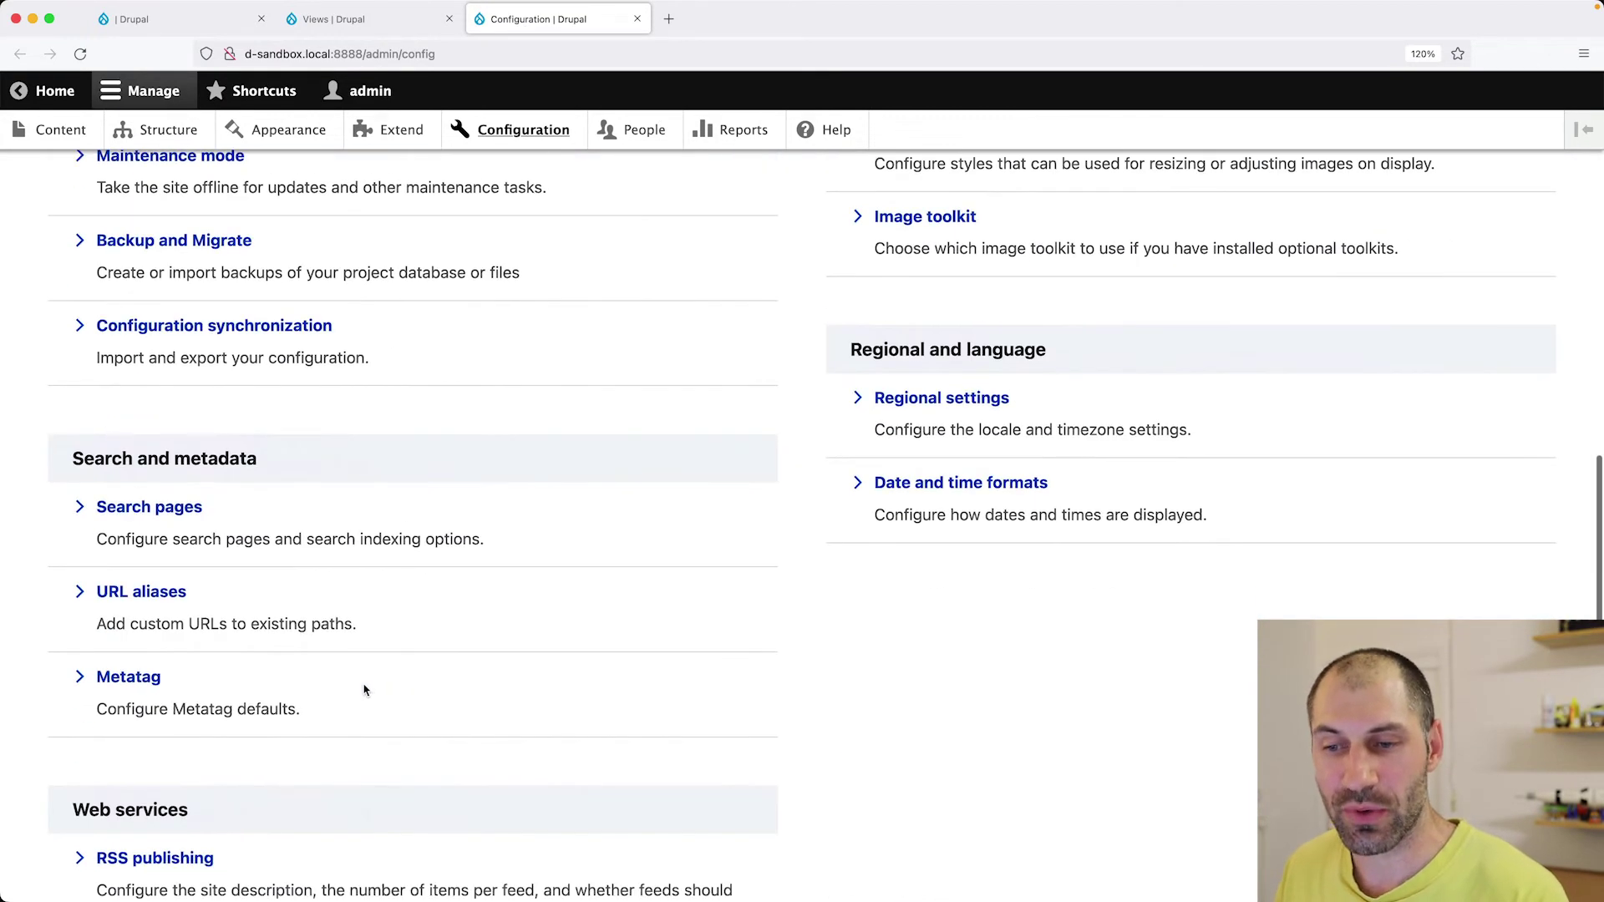
left_click(145, 511)
scroll(229, 609, "down", 3)
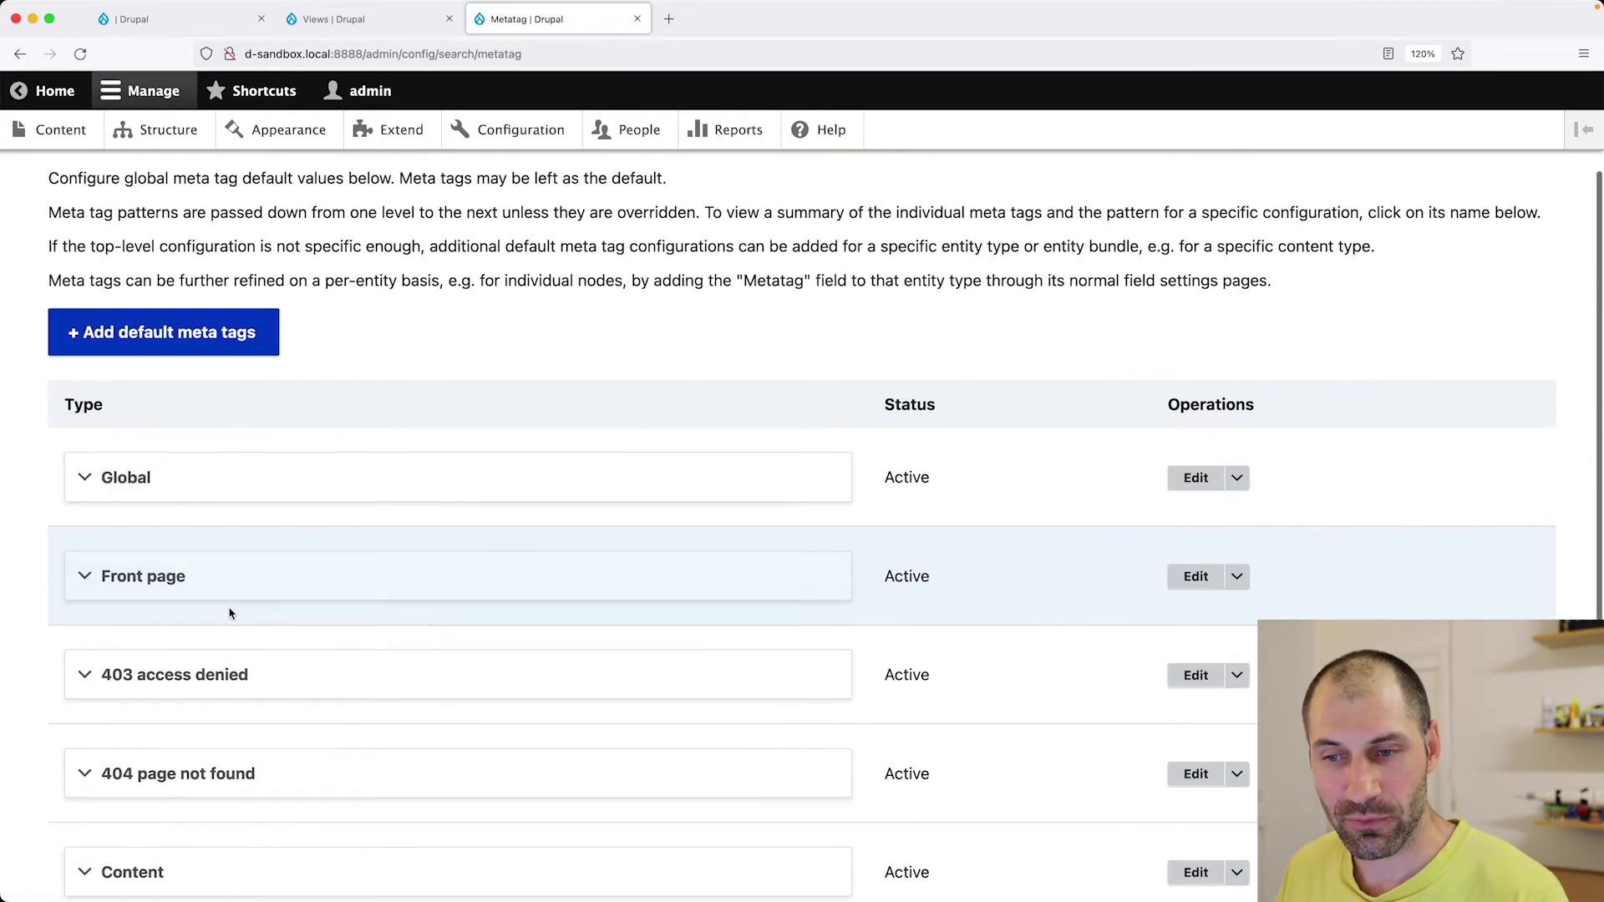
left_click(245, 578)
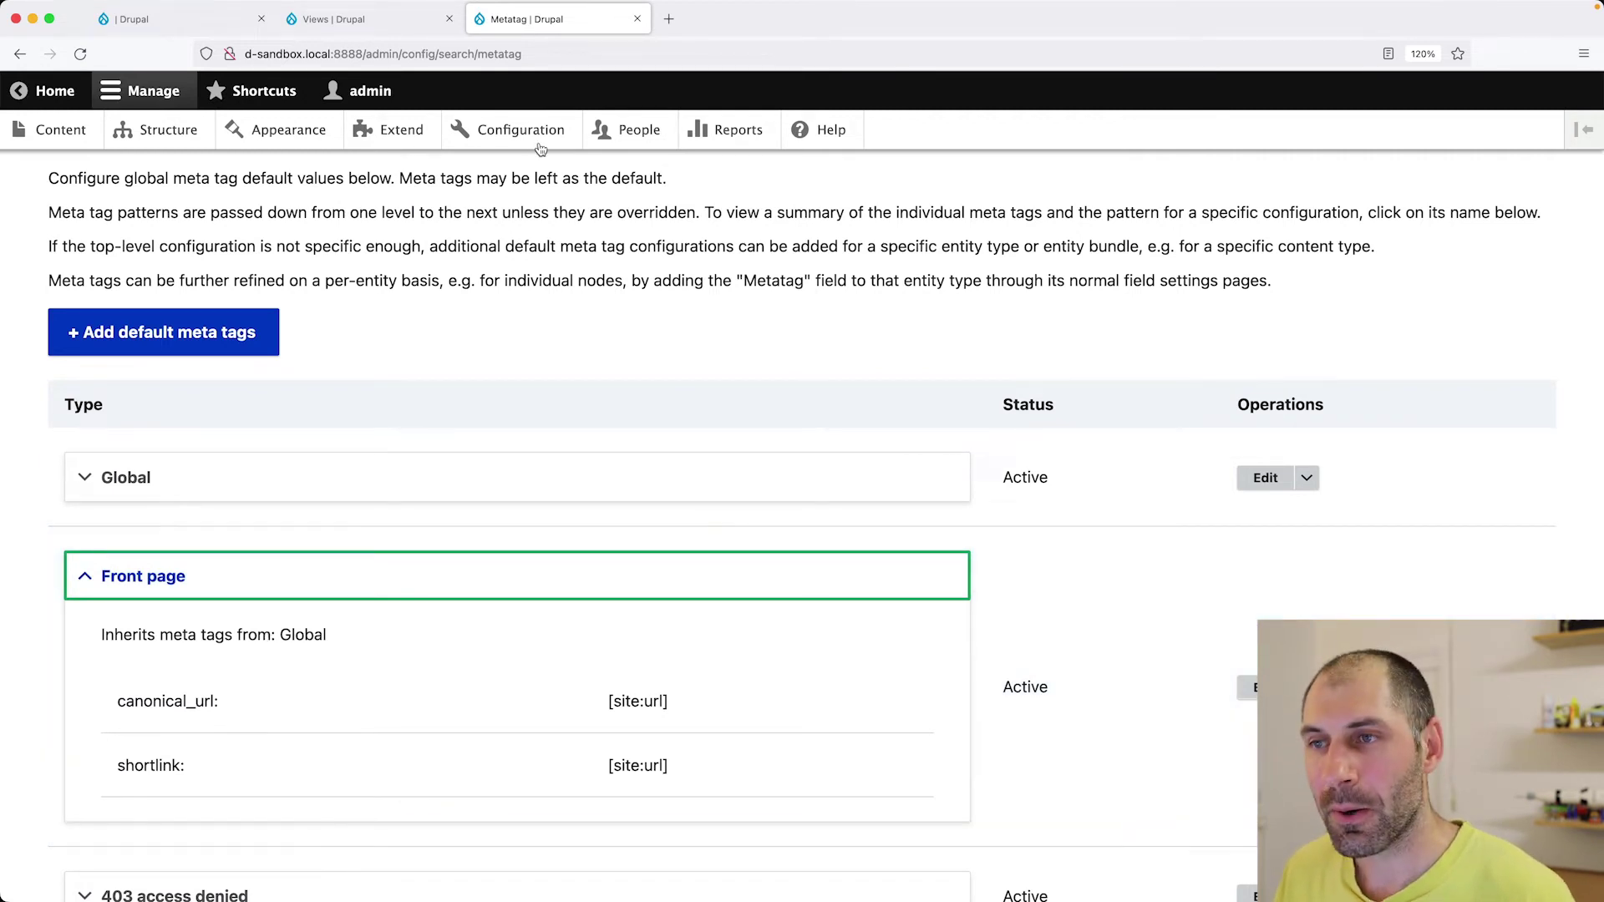
left_click(637, 20)
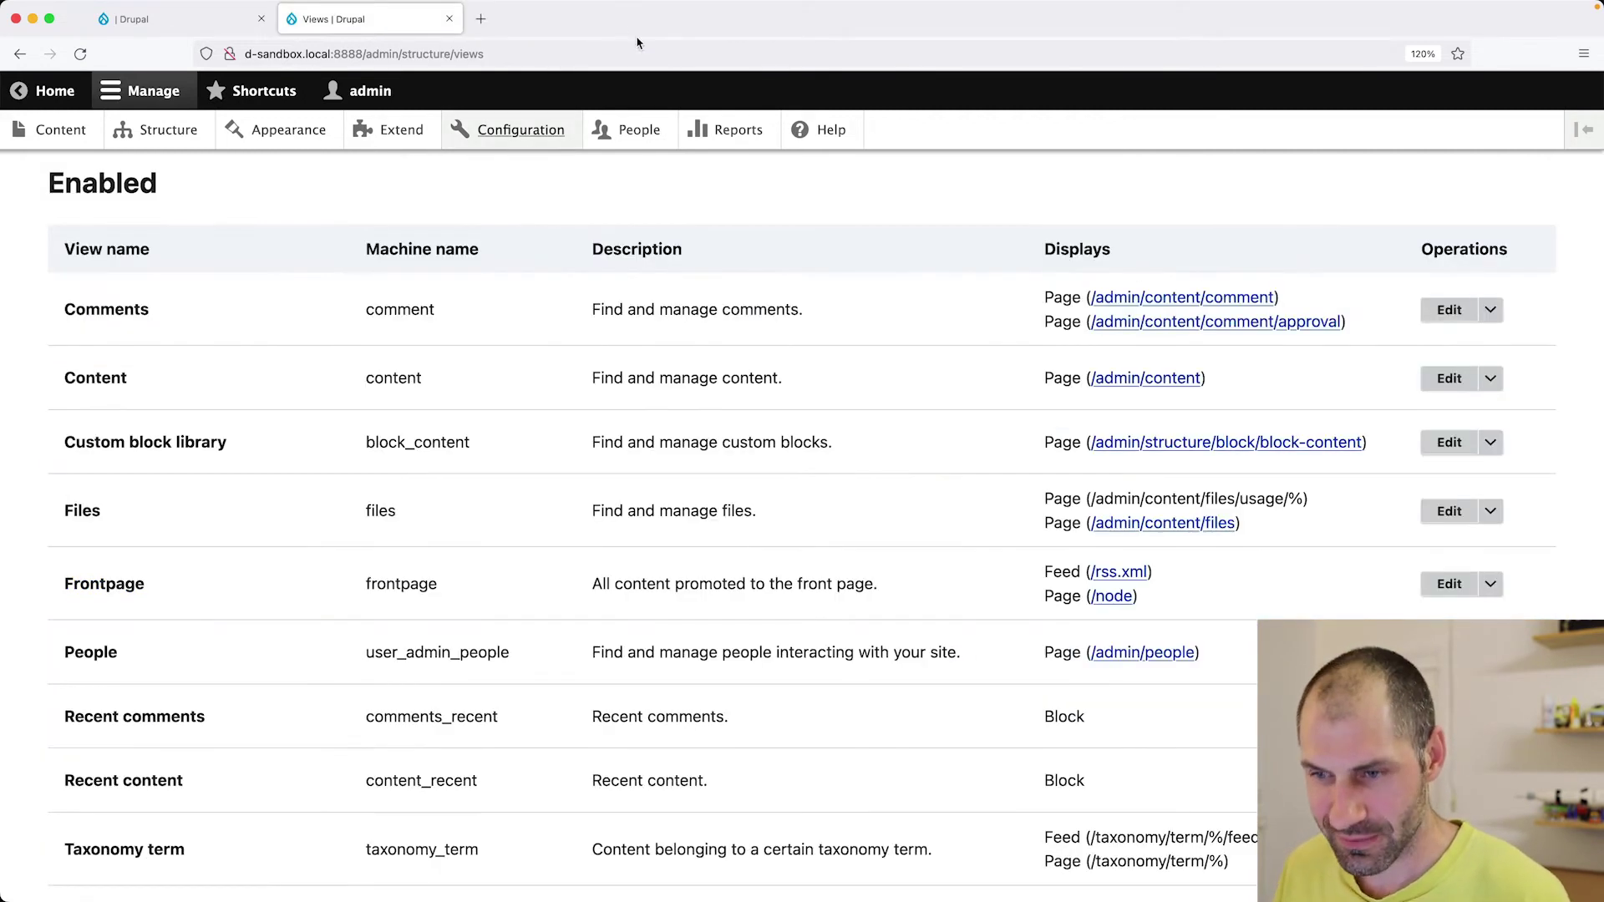
left_click(1449, 584)
Apply Robots noindex in the Frontpage page display's Meta tags dialog, then open People in a new tab
scroll(652, 689, "down", 6)
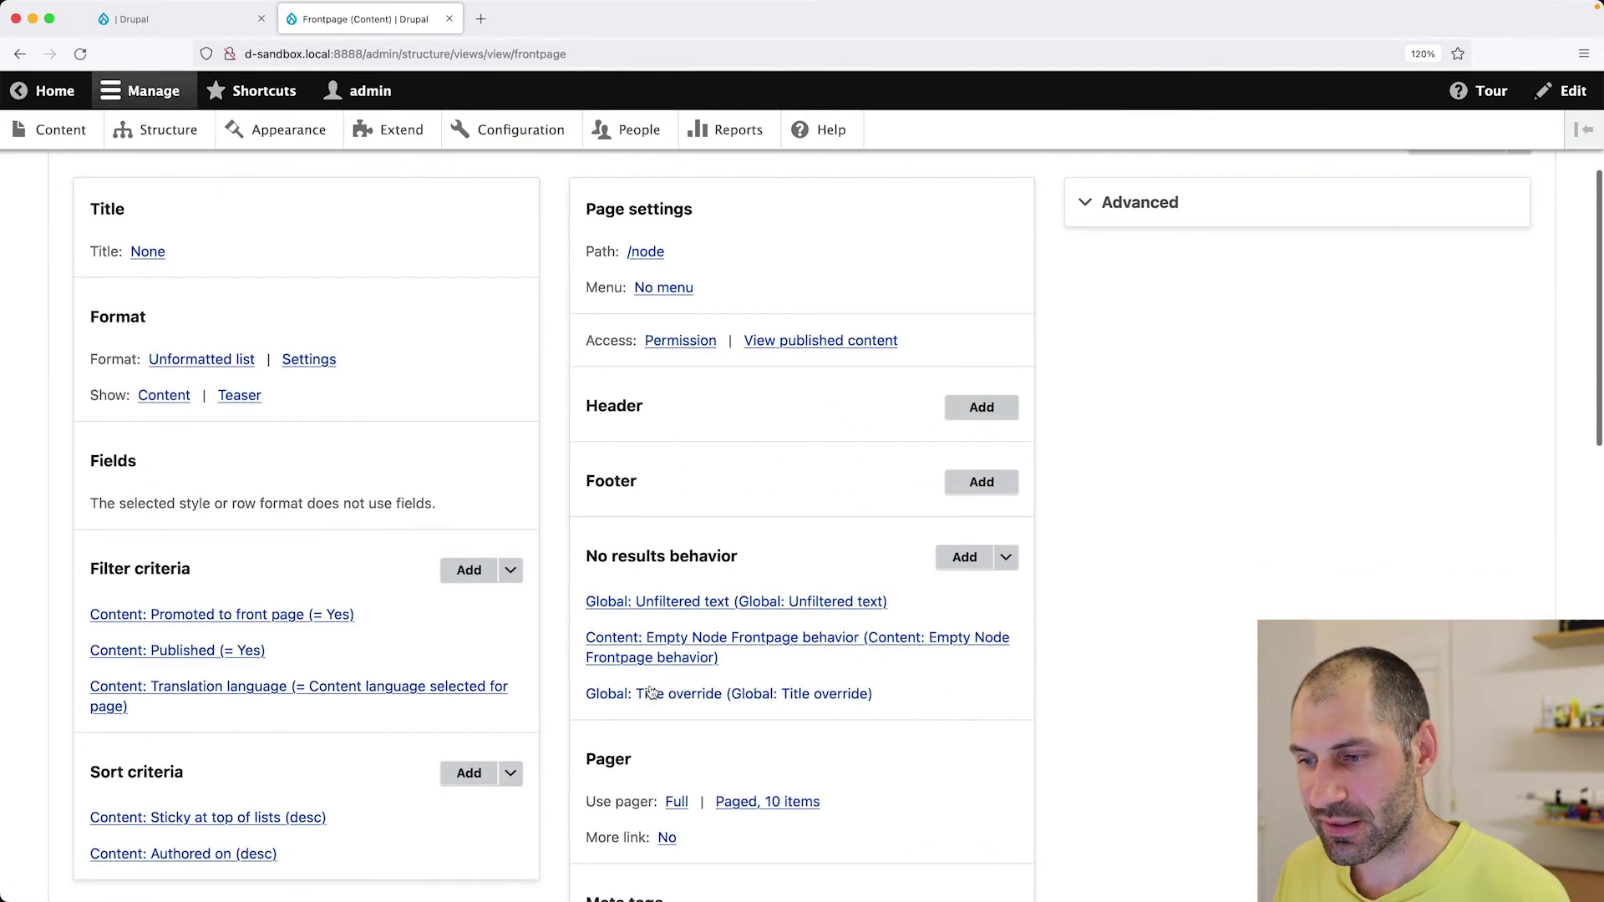
left_click(706, 702)
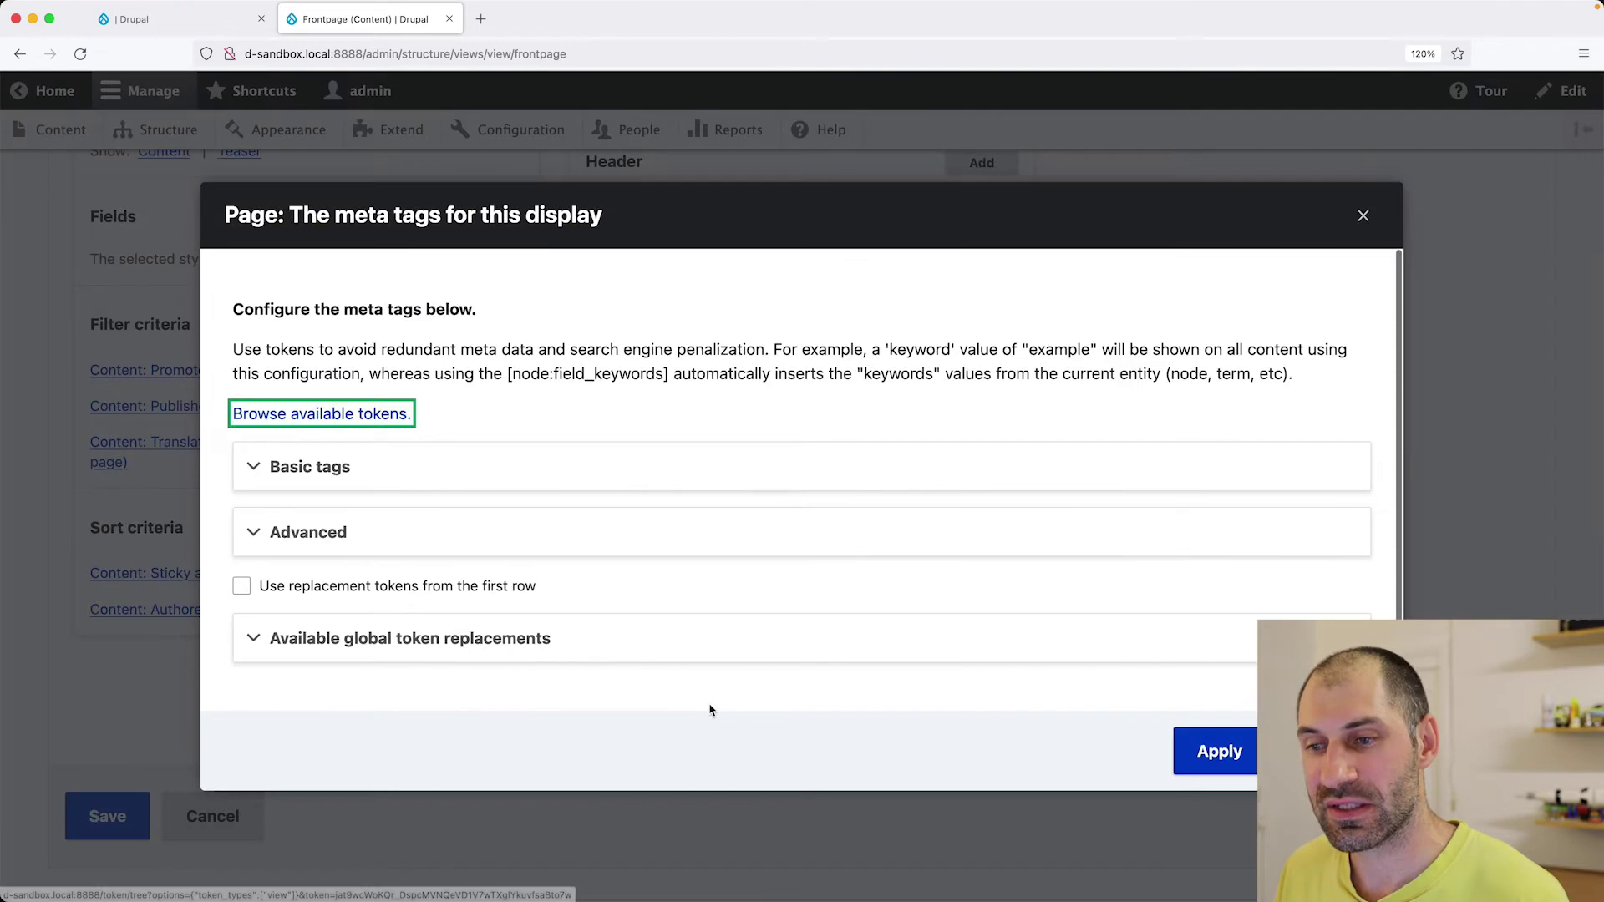
left_click(338, 532)
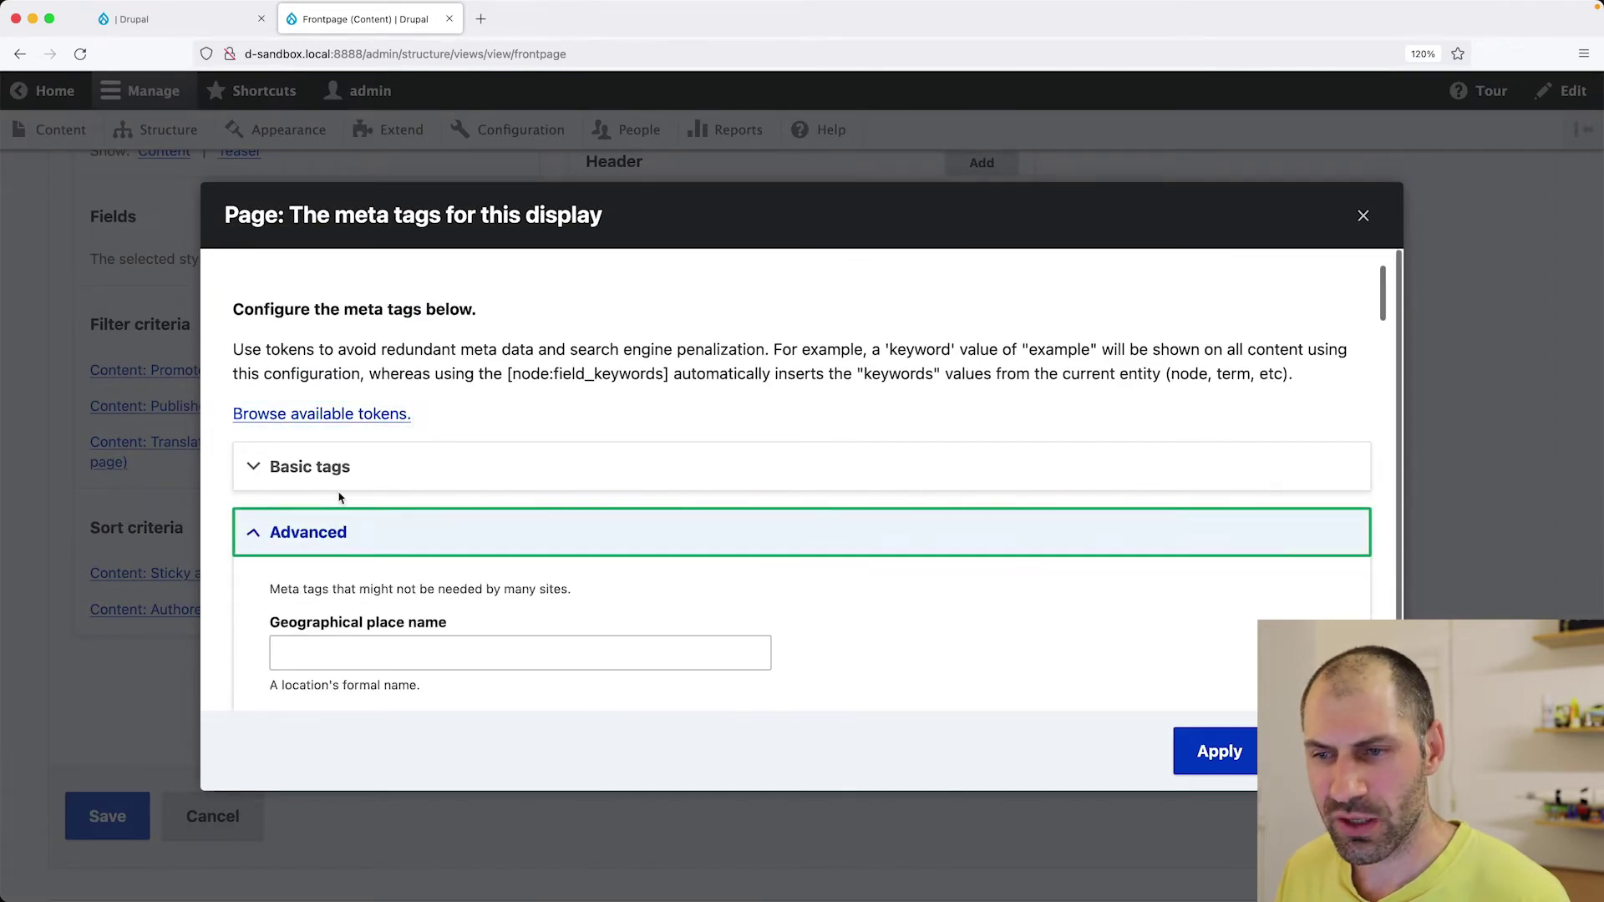
left_click(338, 467)
scroll(431, 639, "down", 5)
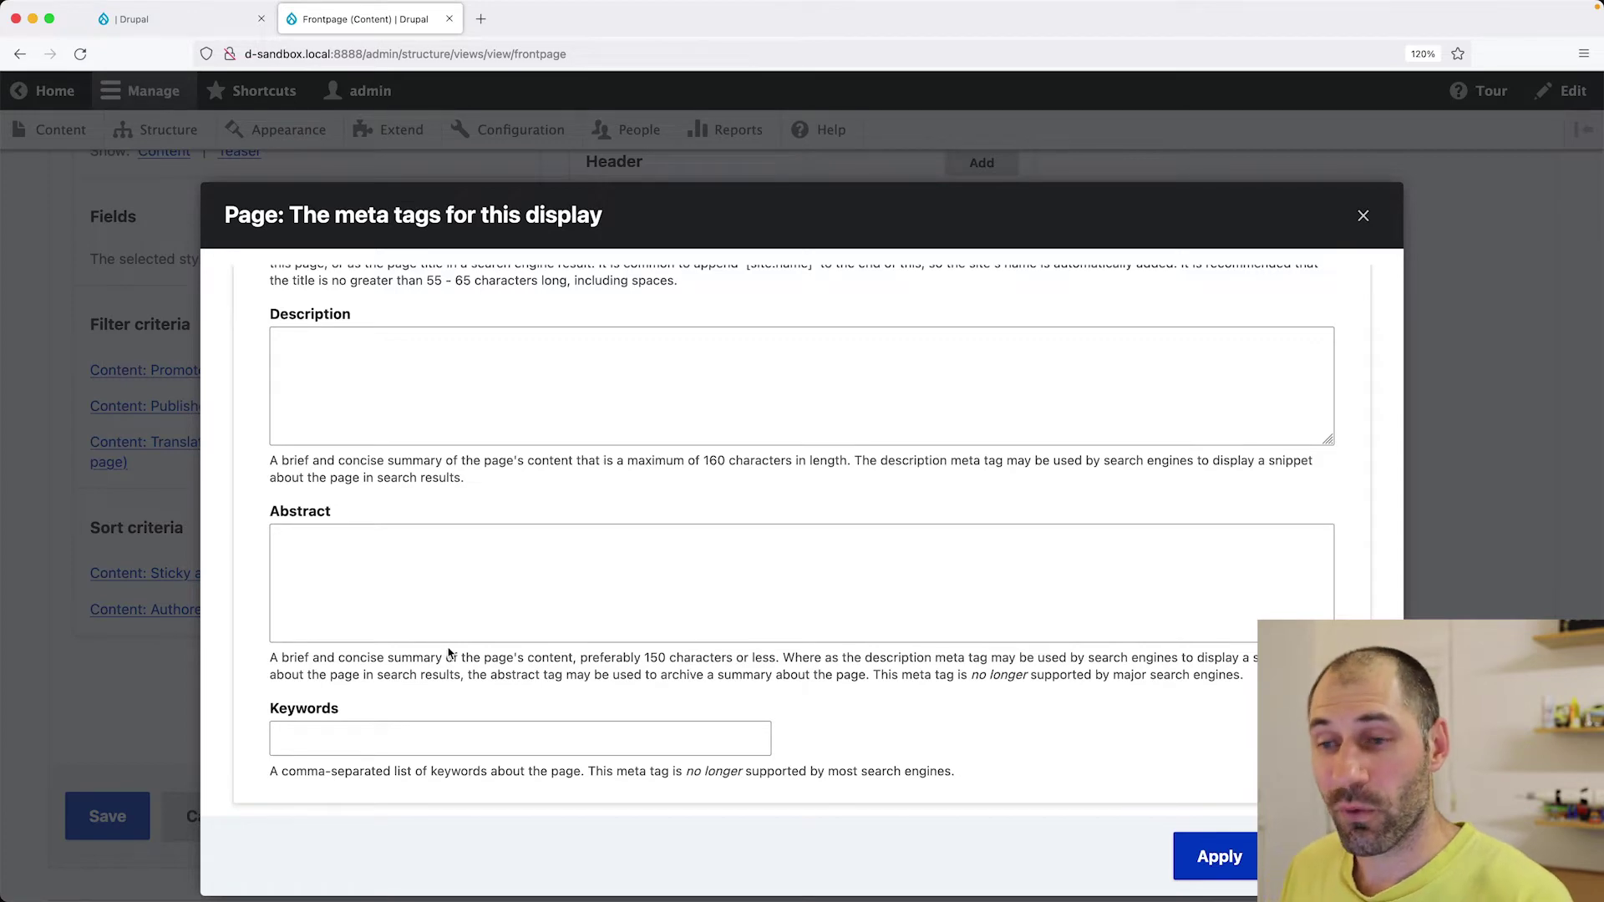
scroll(444, 648, "up", 5)
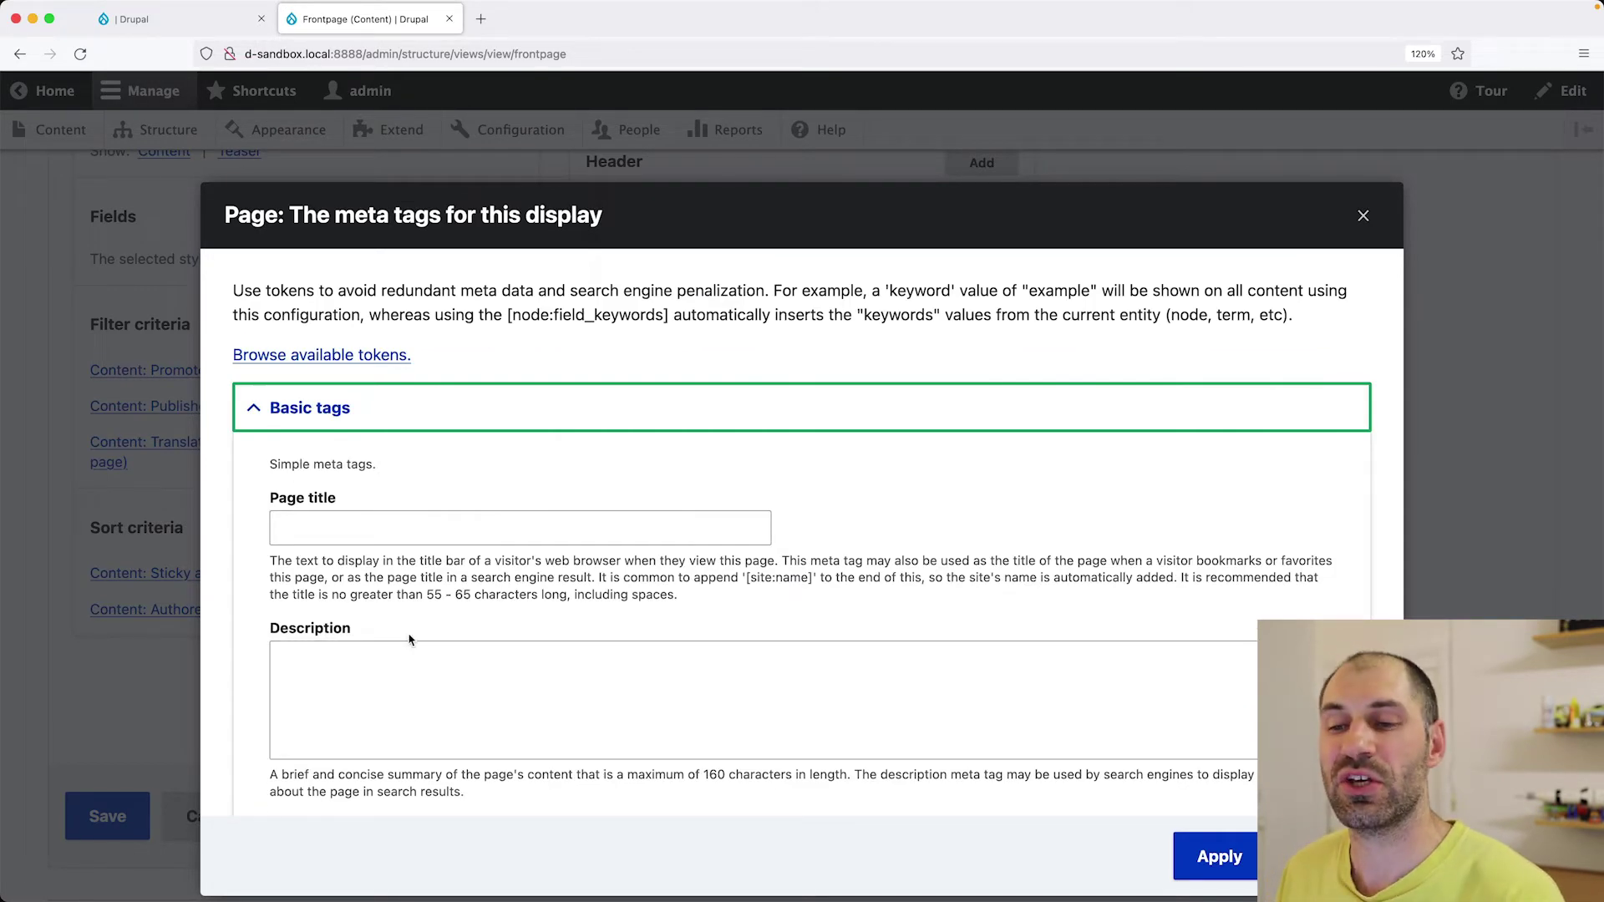
scroll(394, 660, "down", 5)
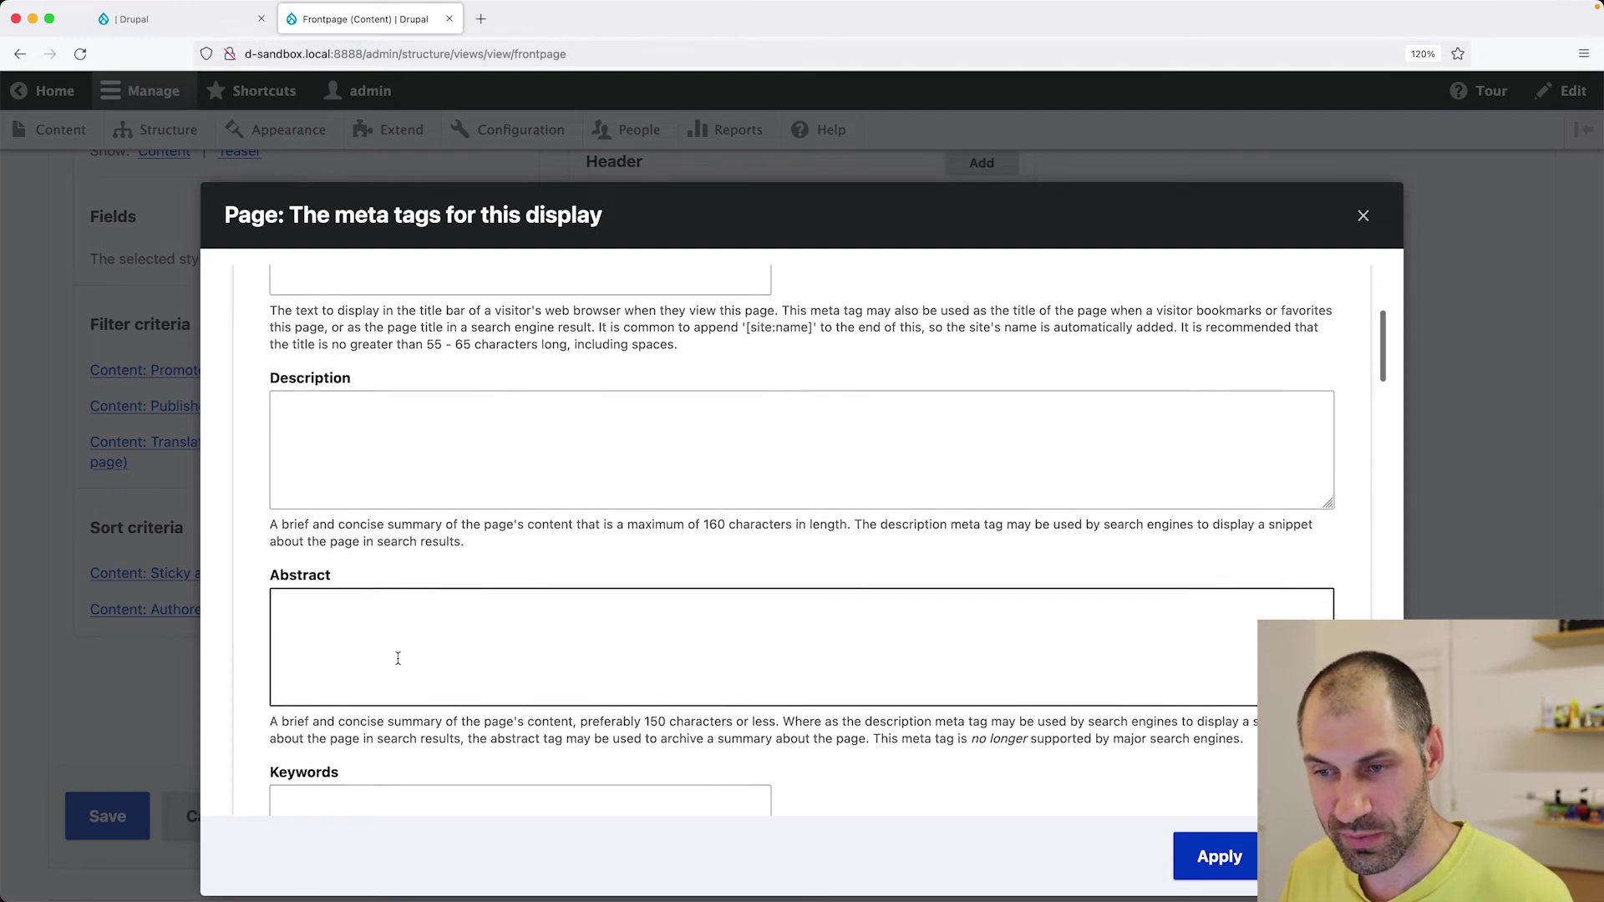
scroll(391, 652, "down", 10)
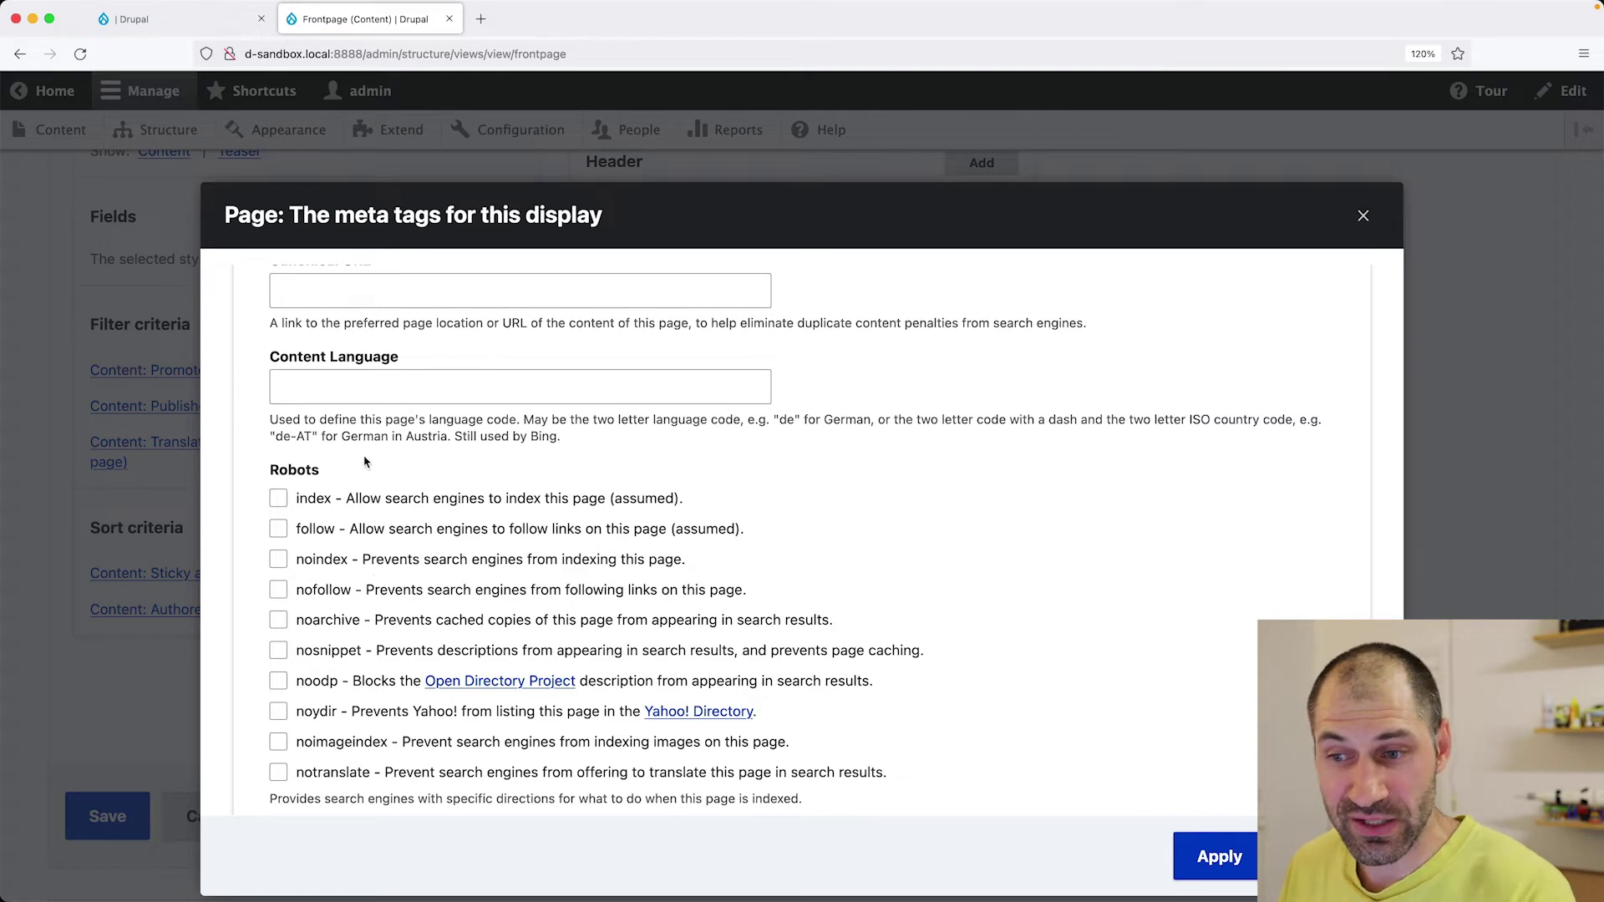
left_click(281, 559)
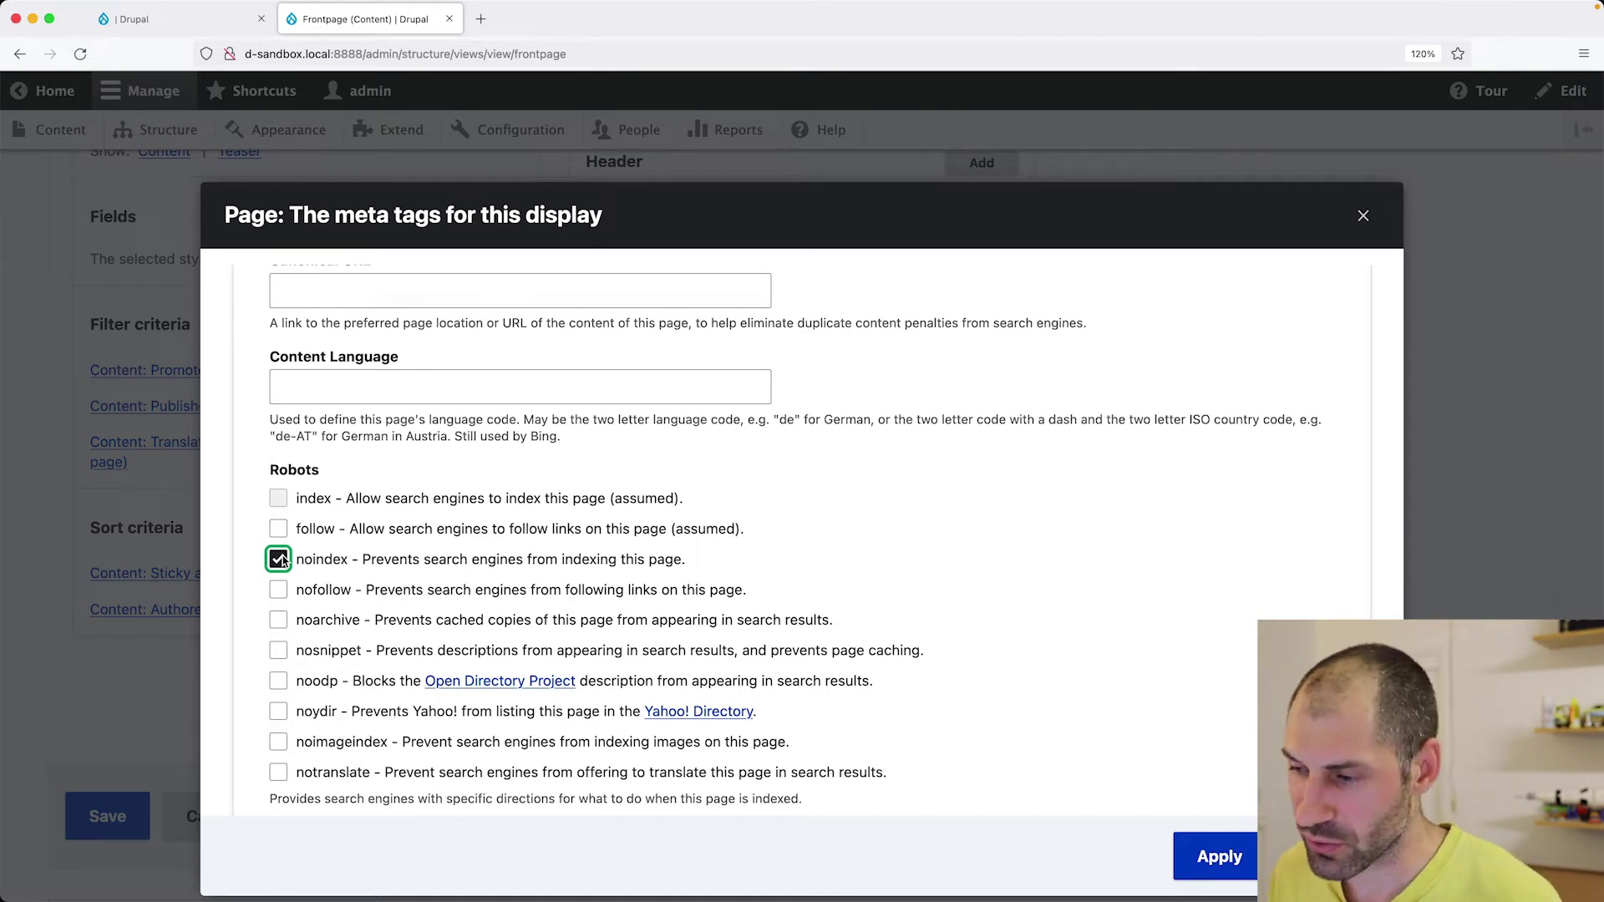
left_click(1220, 857)
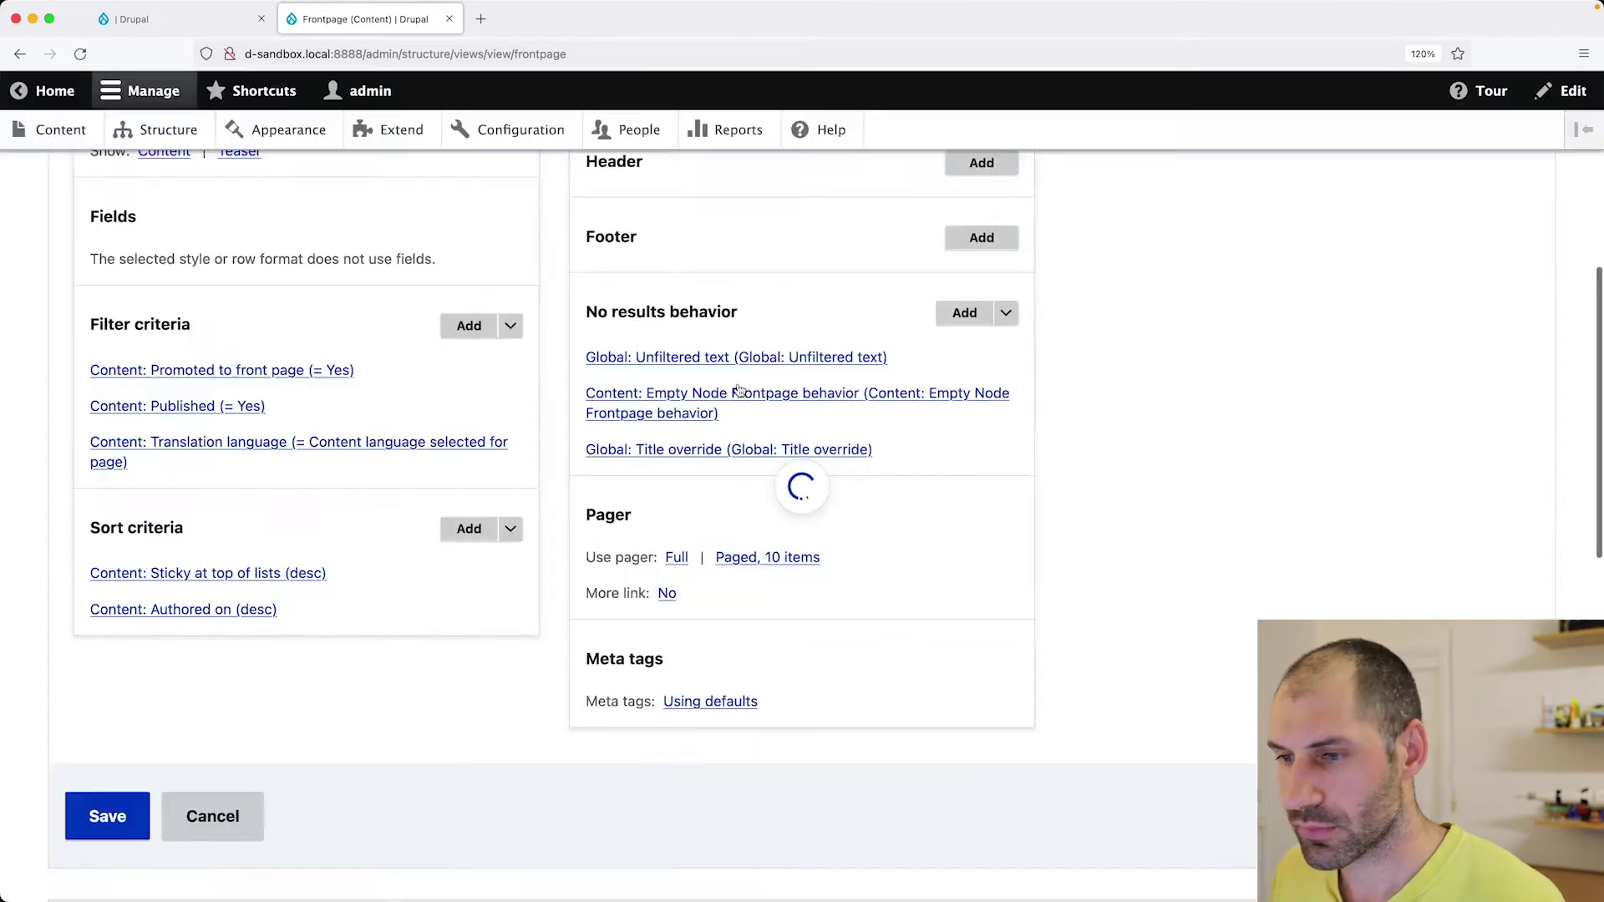
left_click(606, 141, "super")
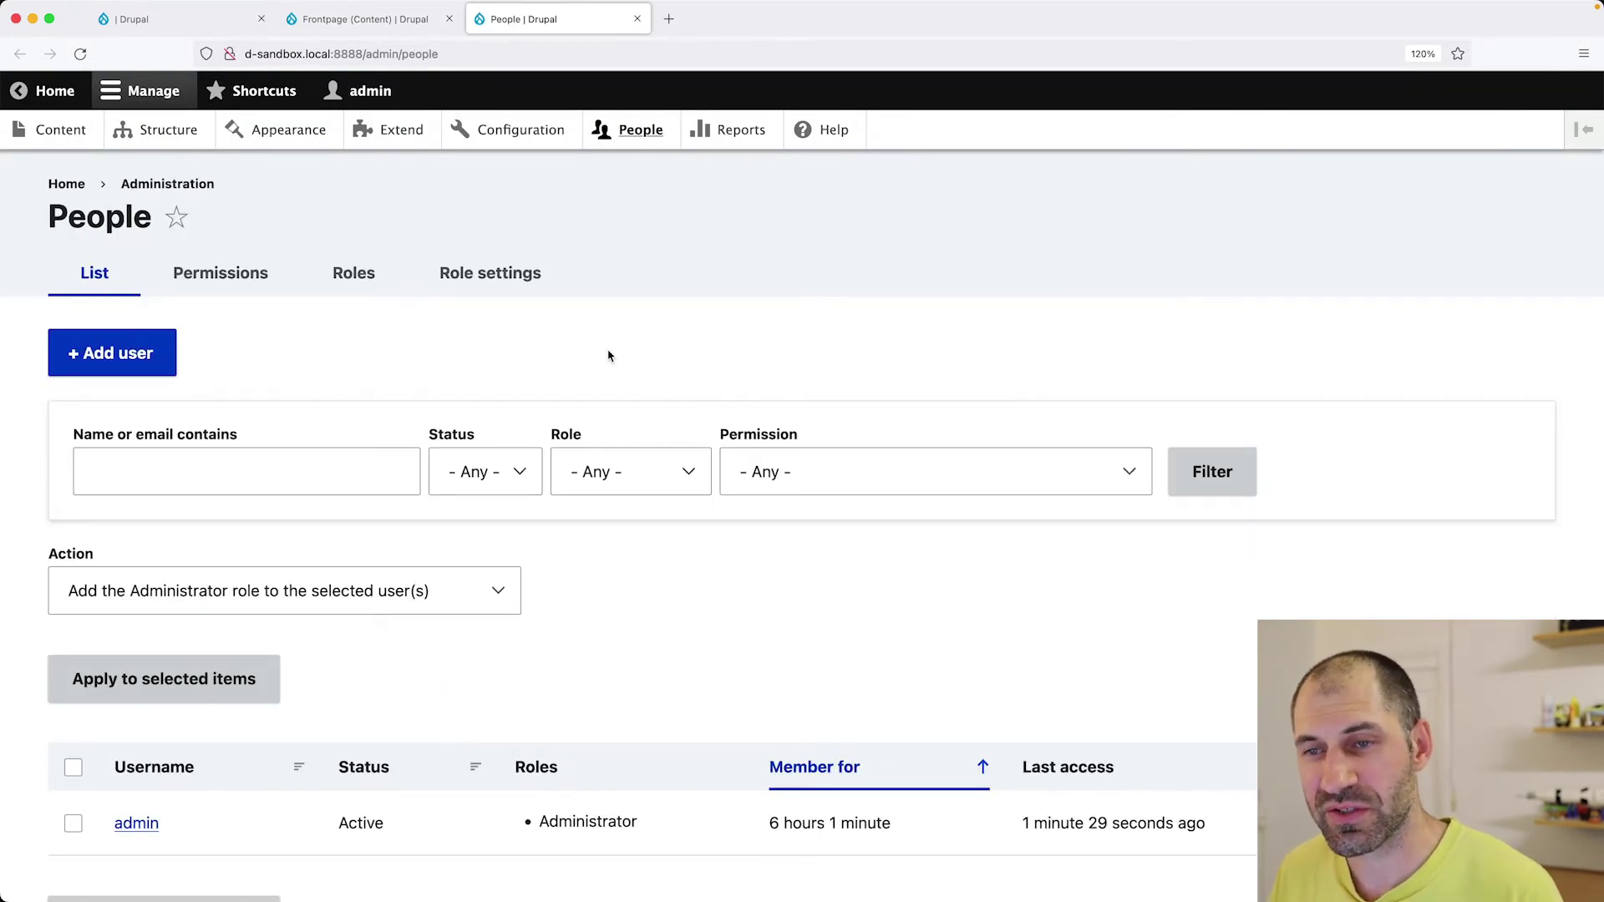
Review the Metatag 'Administer meta tags' permission, then open the Extend module list in a new tab
left_click(219, 281)
scroll(440, 551, "down", 10)
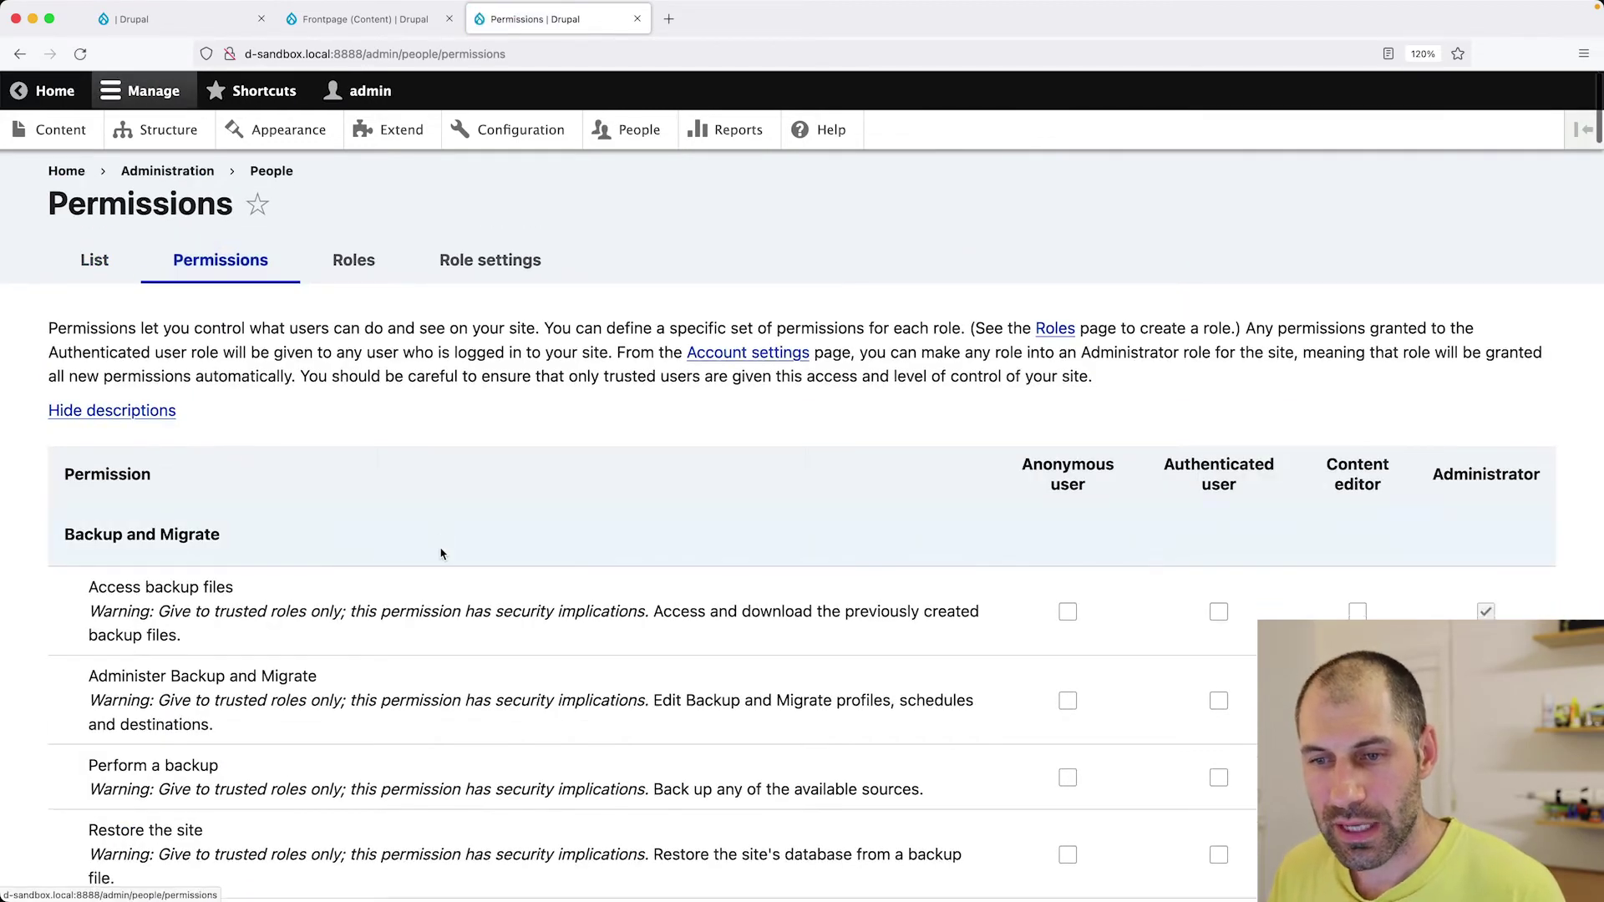
key("super+f")
type("metas")
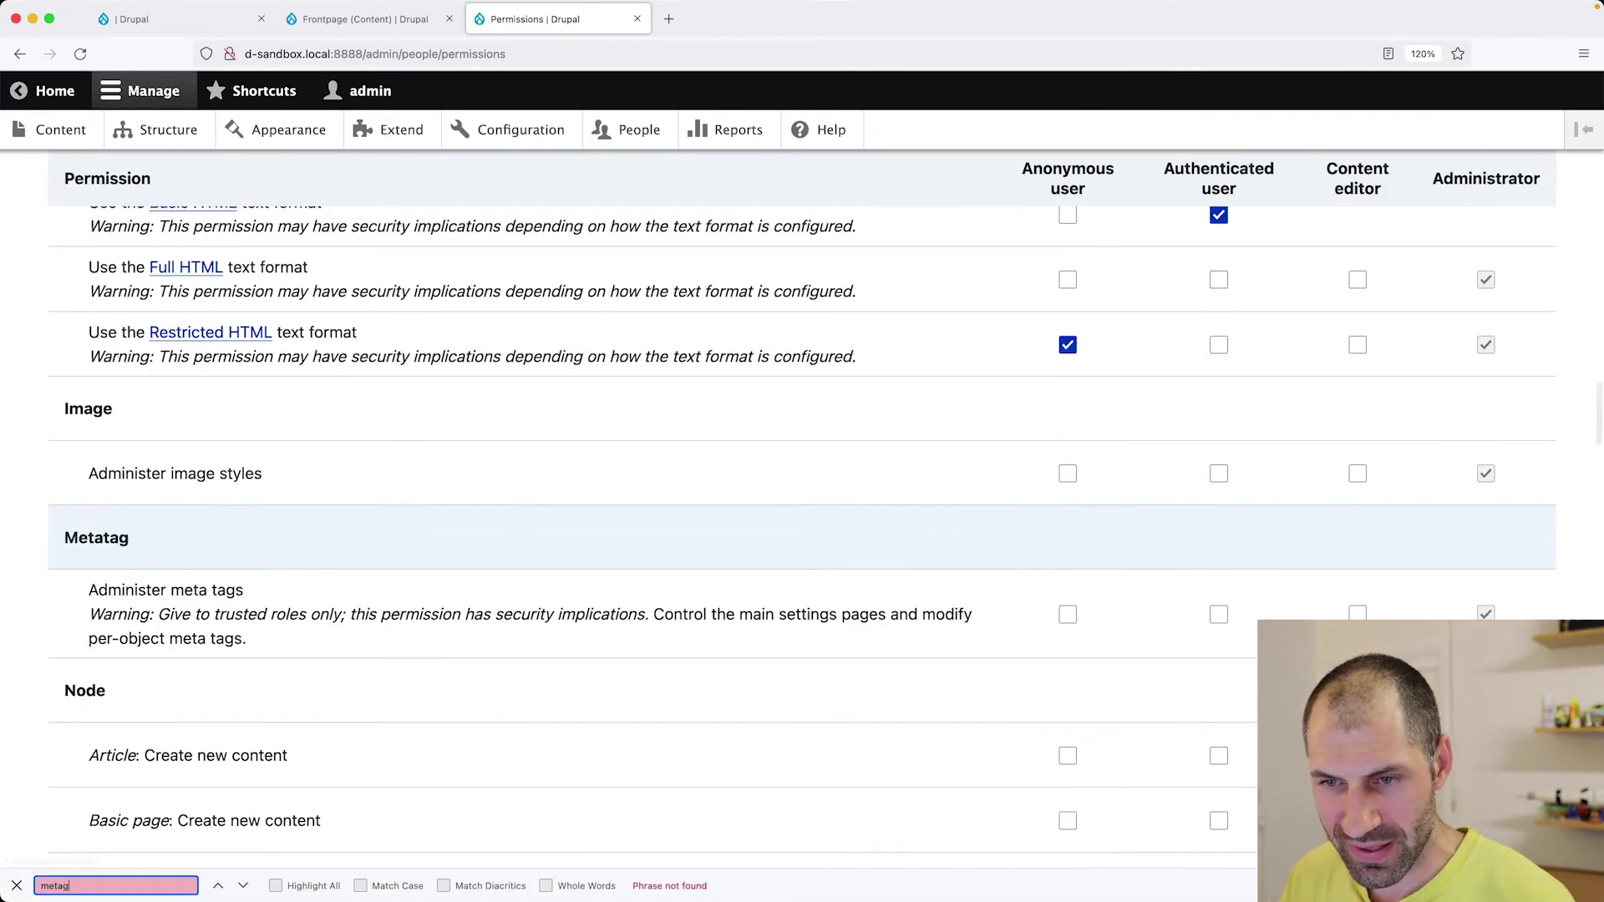
key("BackSpace")
scroll(232, 568, "down", 1)
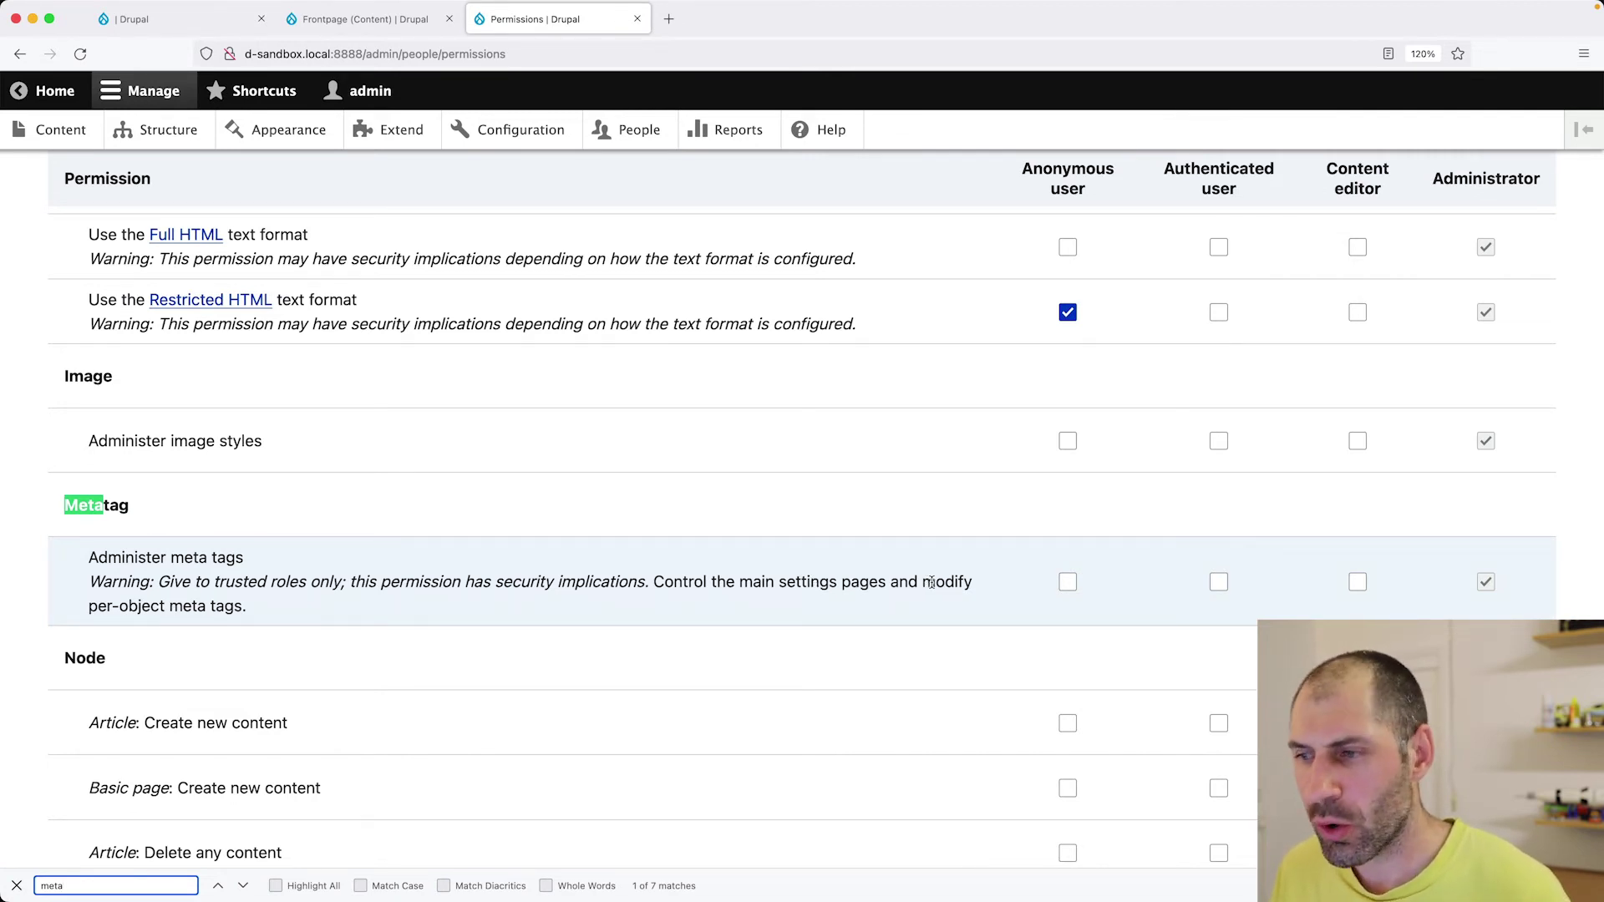
left_click_drag(928, 582, 239, 610)
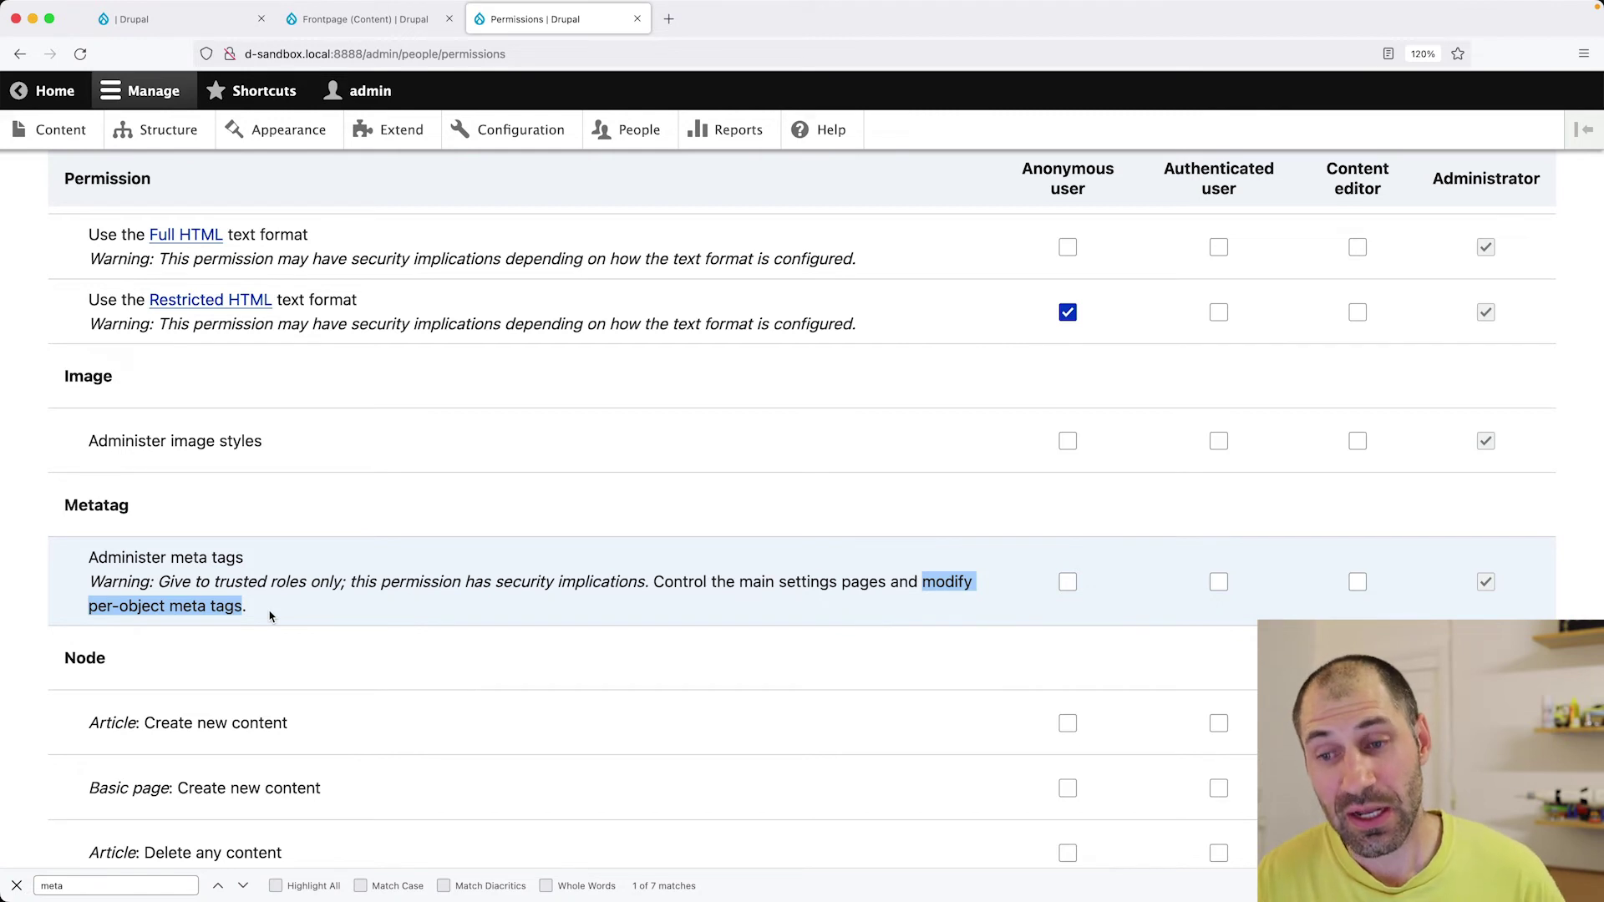
left_click(401, 130, "super")
left_click(717, 19)
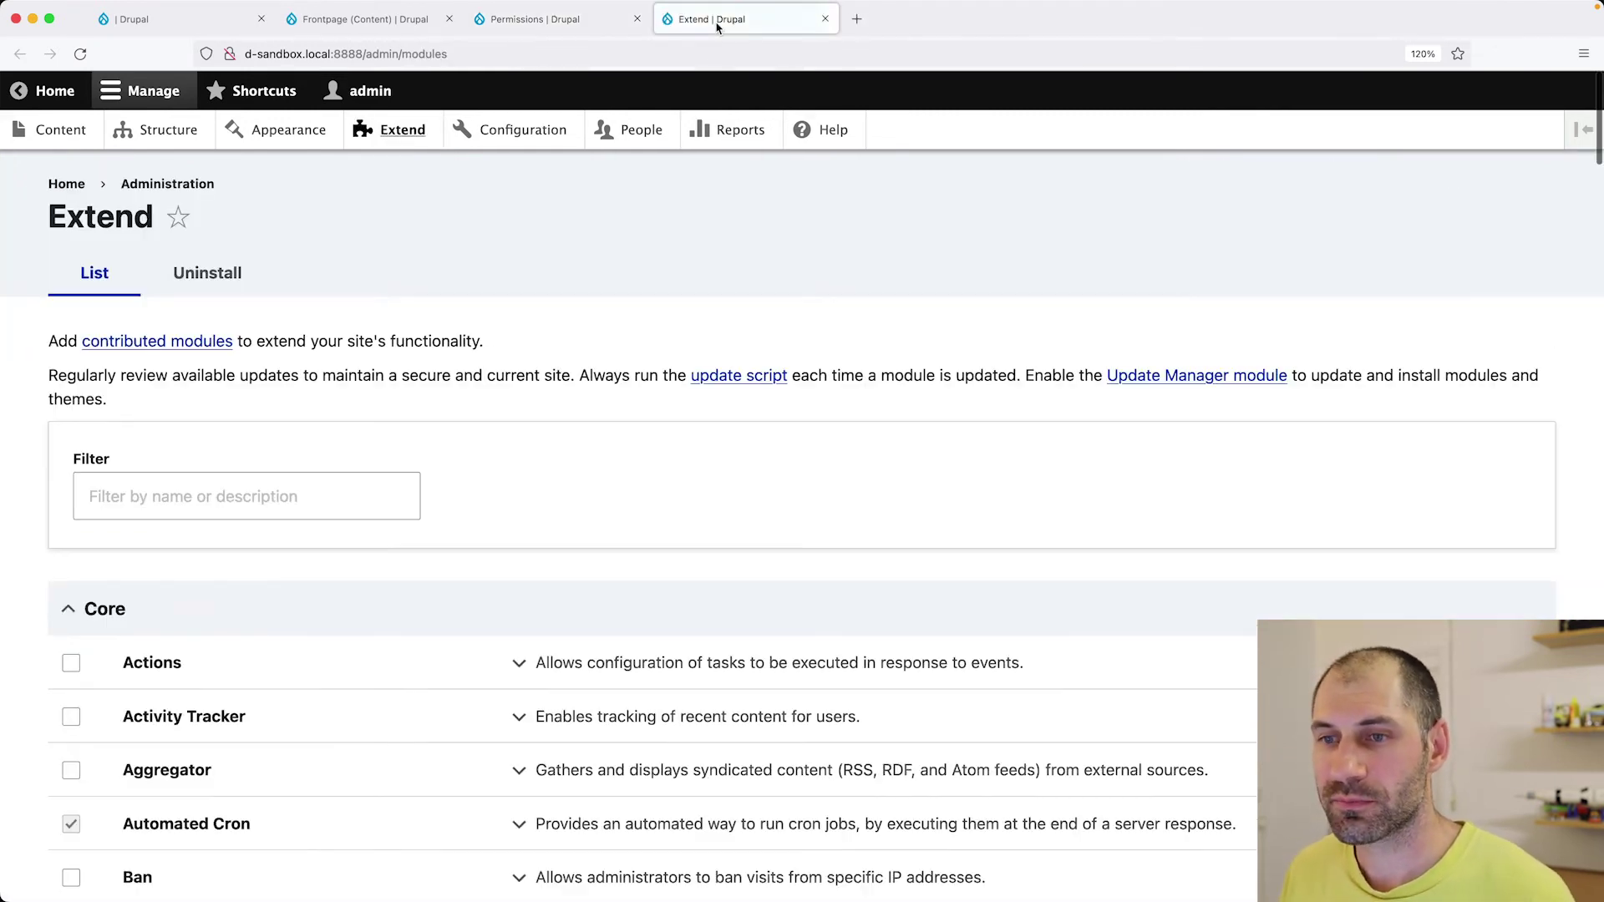
Filter the module list by 'metatag' and expand the Metatag Extended Permissions description
left_click(207, 498)
type("metag")
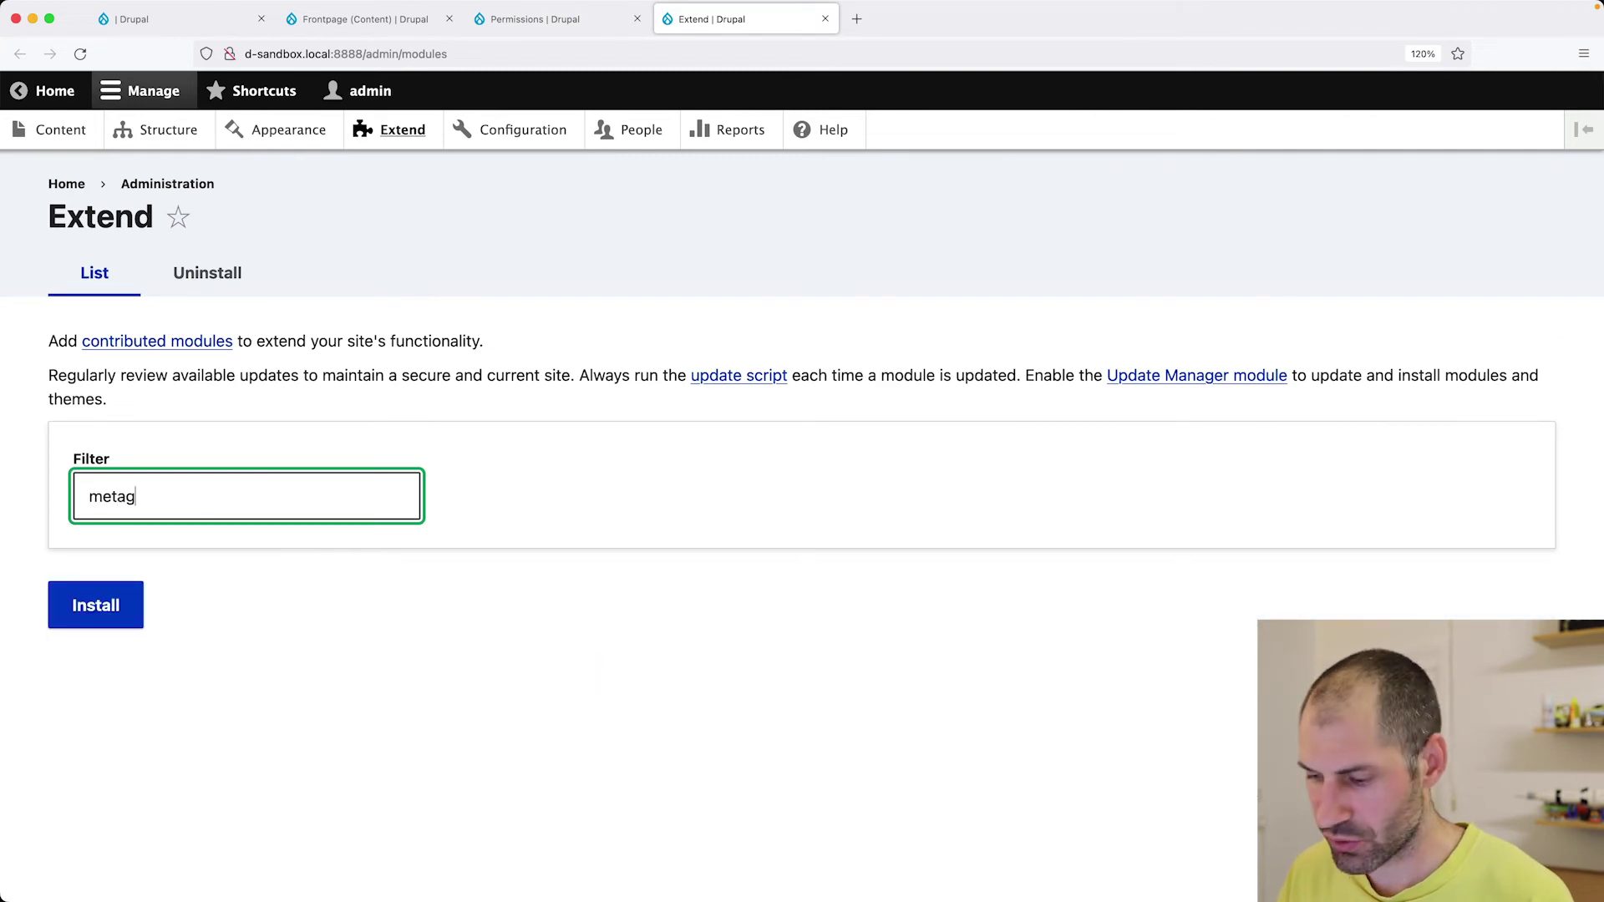
key("BackSpace")
type("tag")
scroll(292, 412, "down", 4)
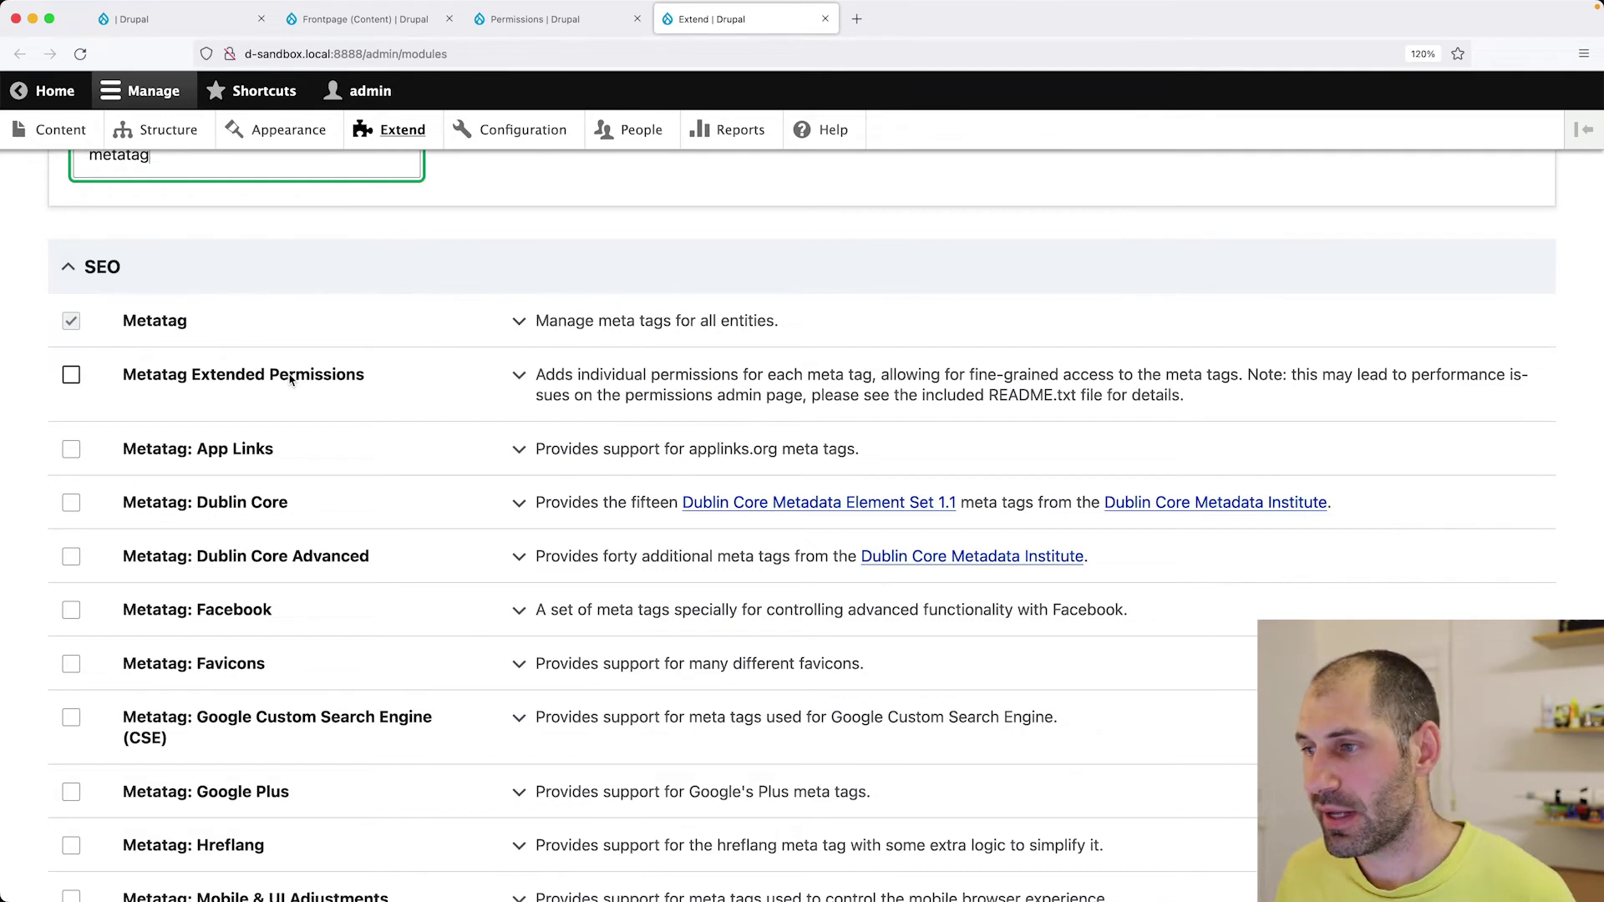
left_click(528, 382)
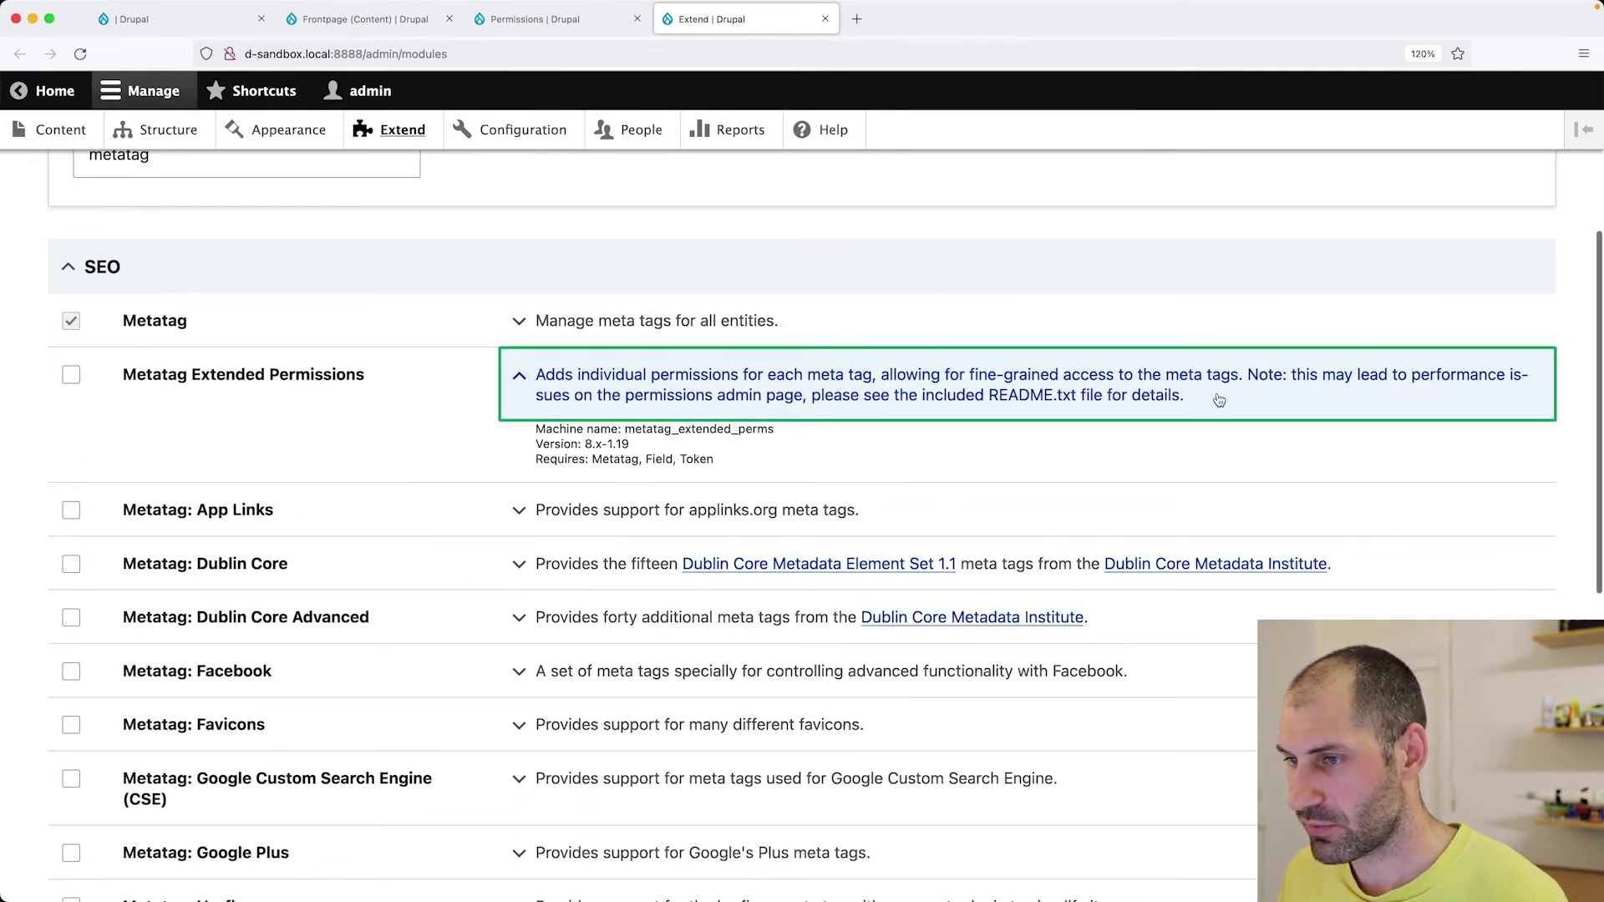
left_click_drag(1219, 400, 1252, 380)
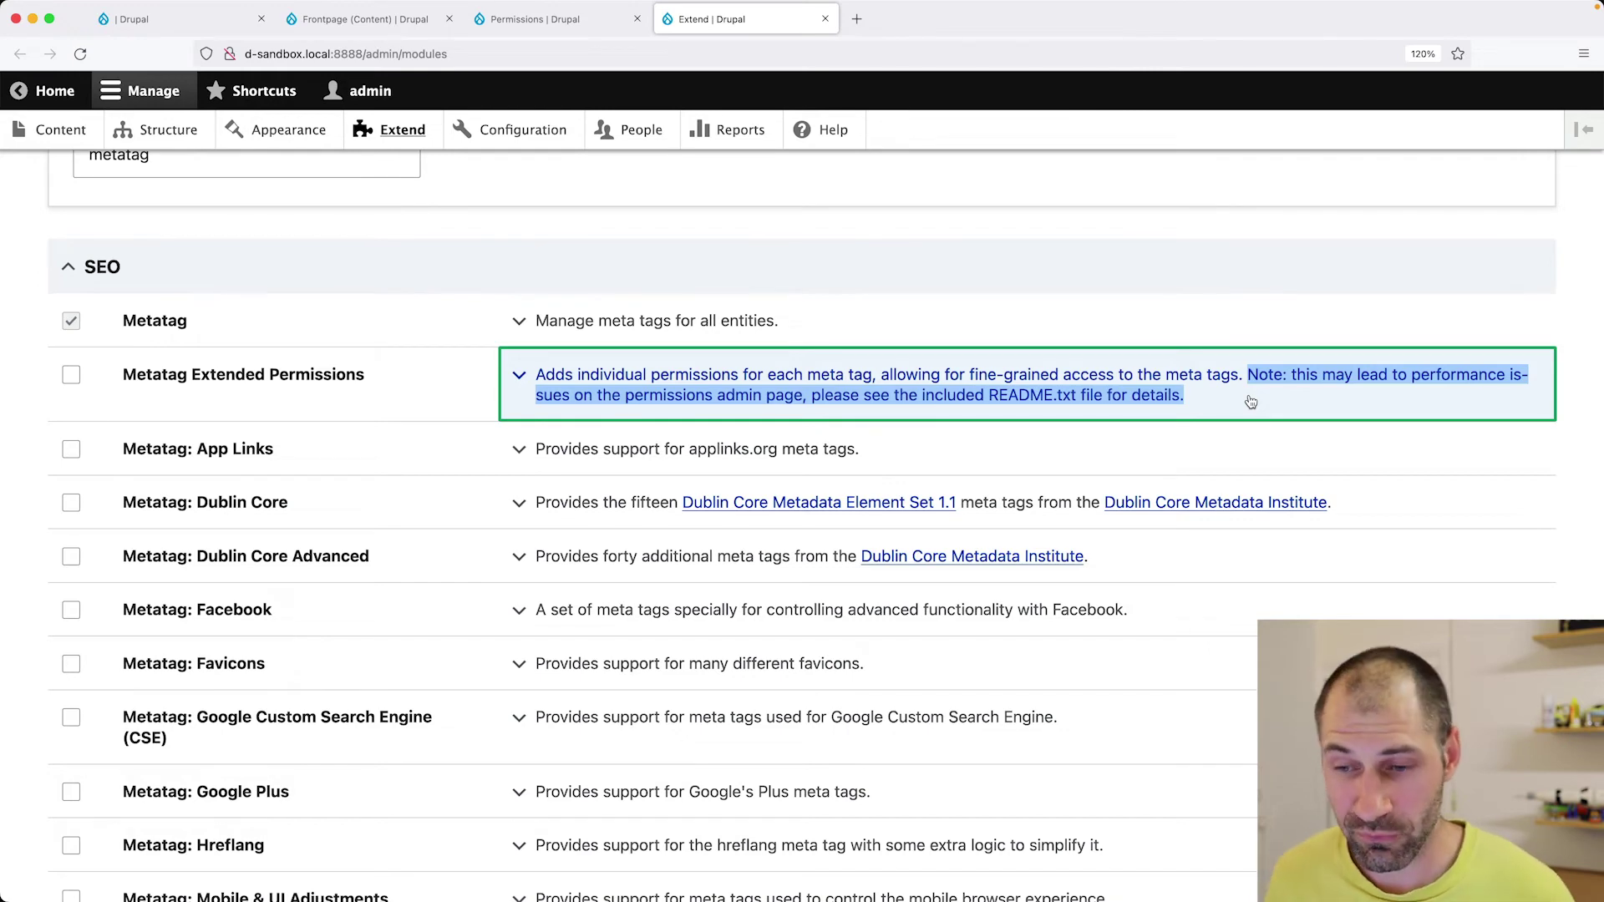
Tick Metatag Extended Permissions and install it
scroll(147, 401, "down", 2)
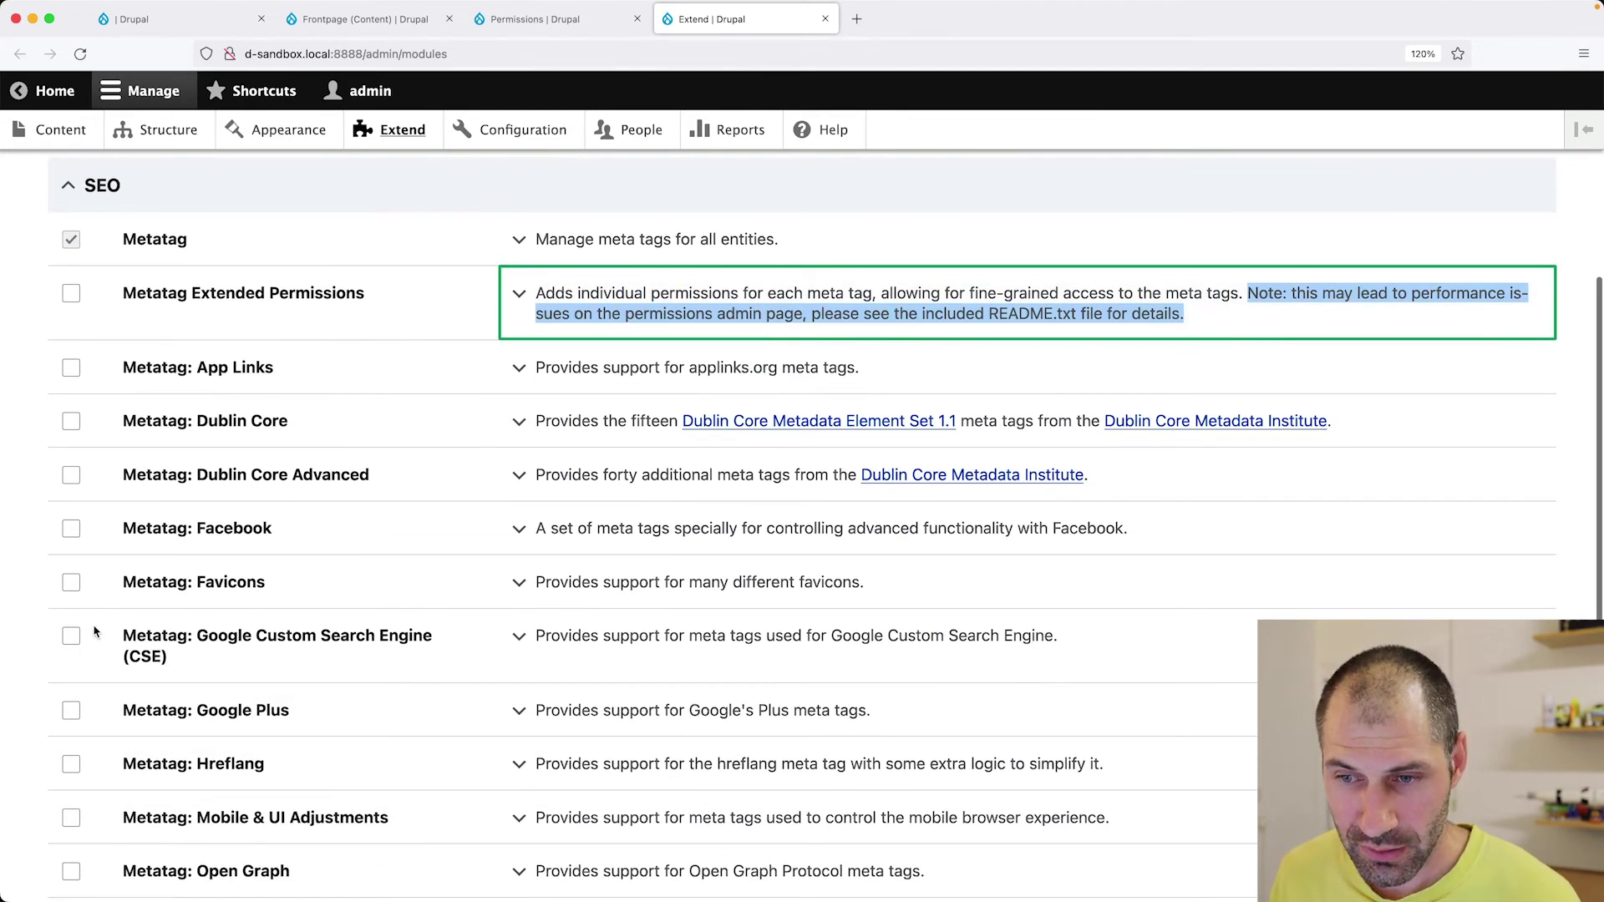
scroll(95, 632, "down", 3)
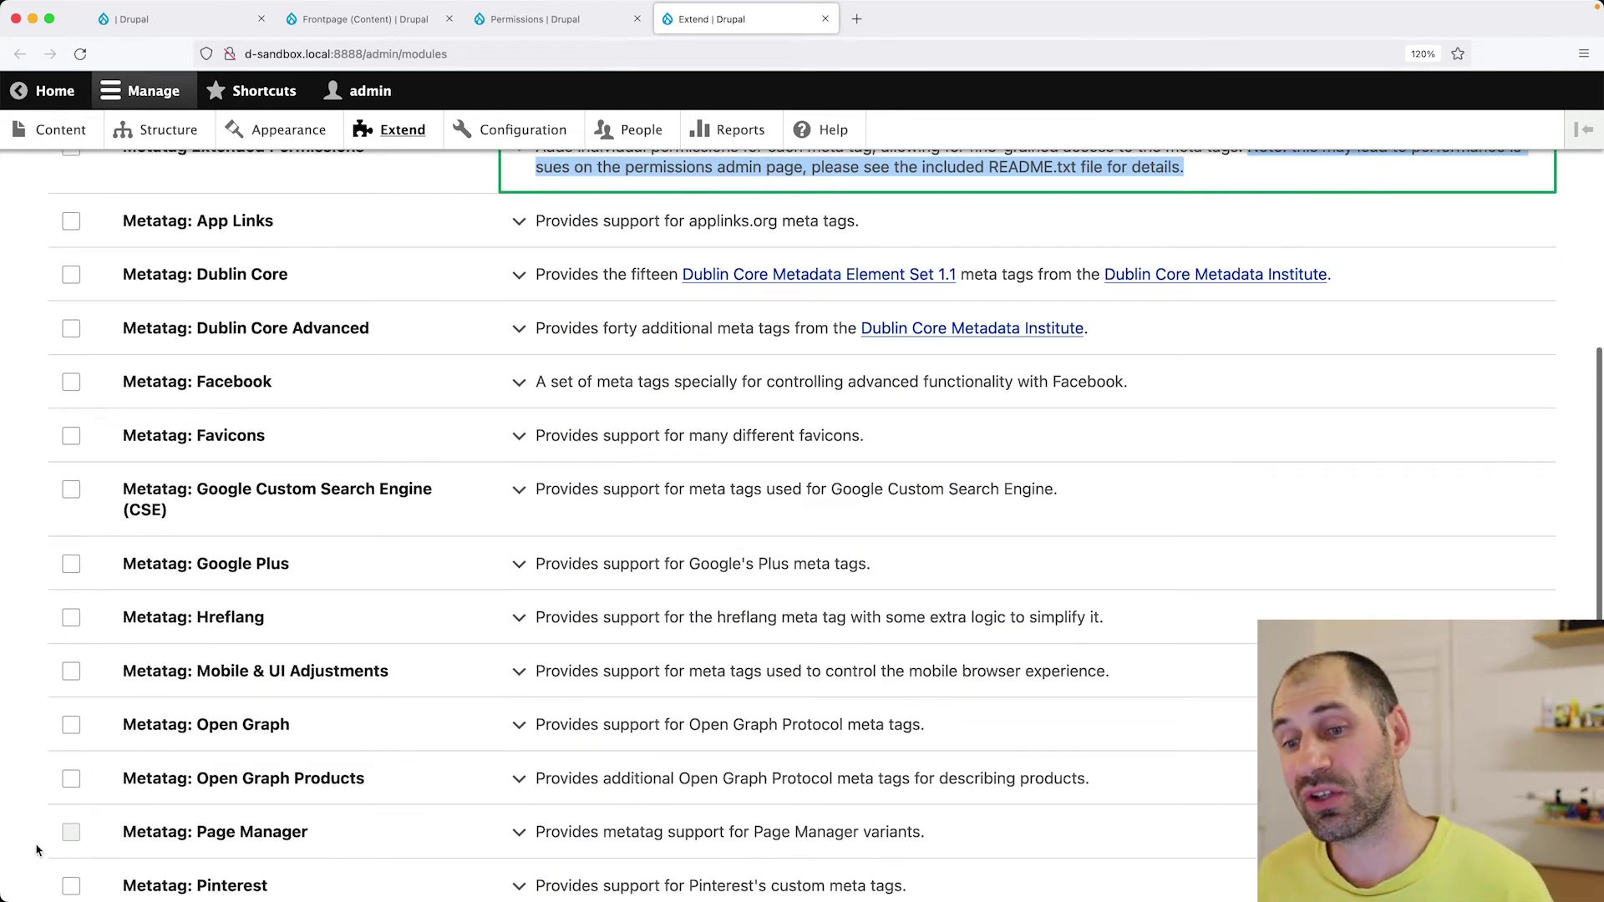
scroll(72, 735, "up", 3)
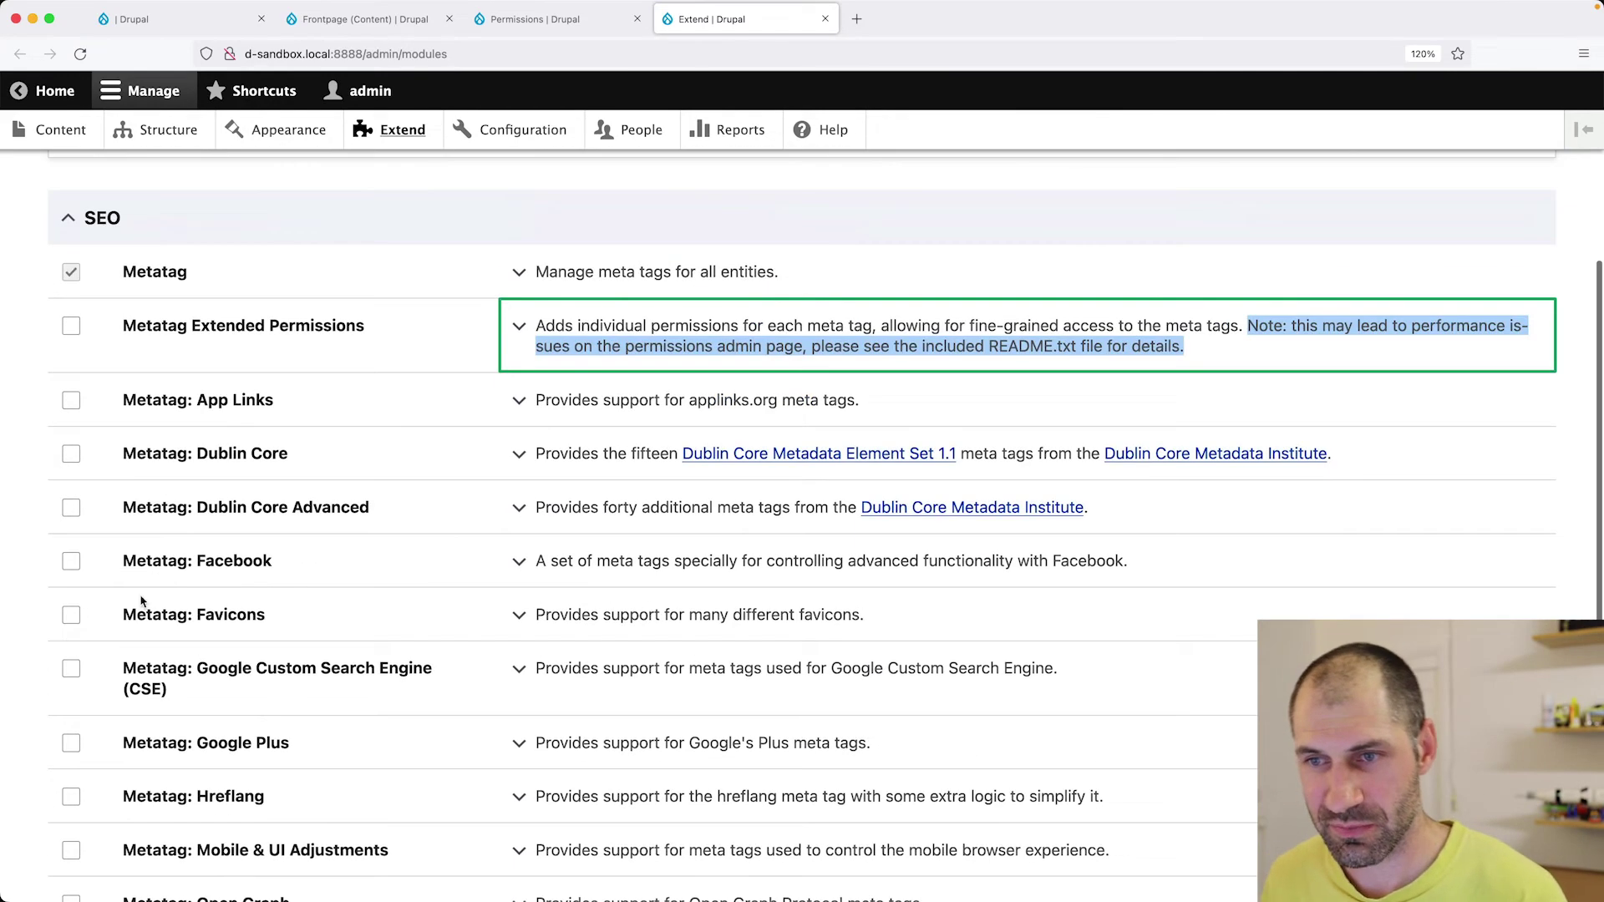
left_click(71, 326)
scroll(233, 619, "down", 9)
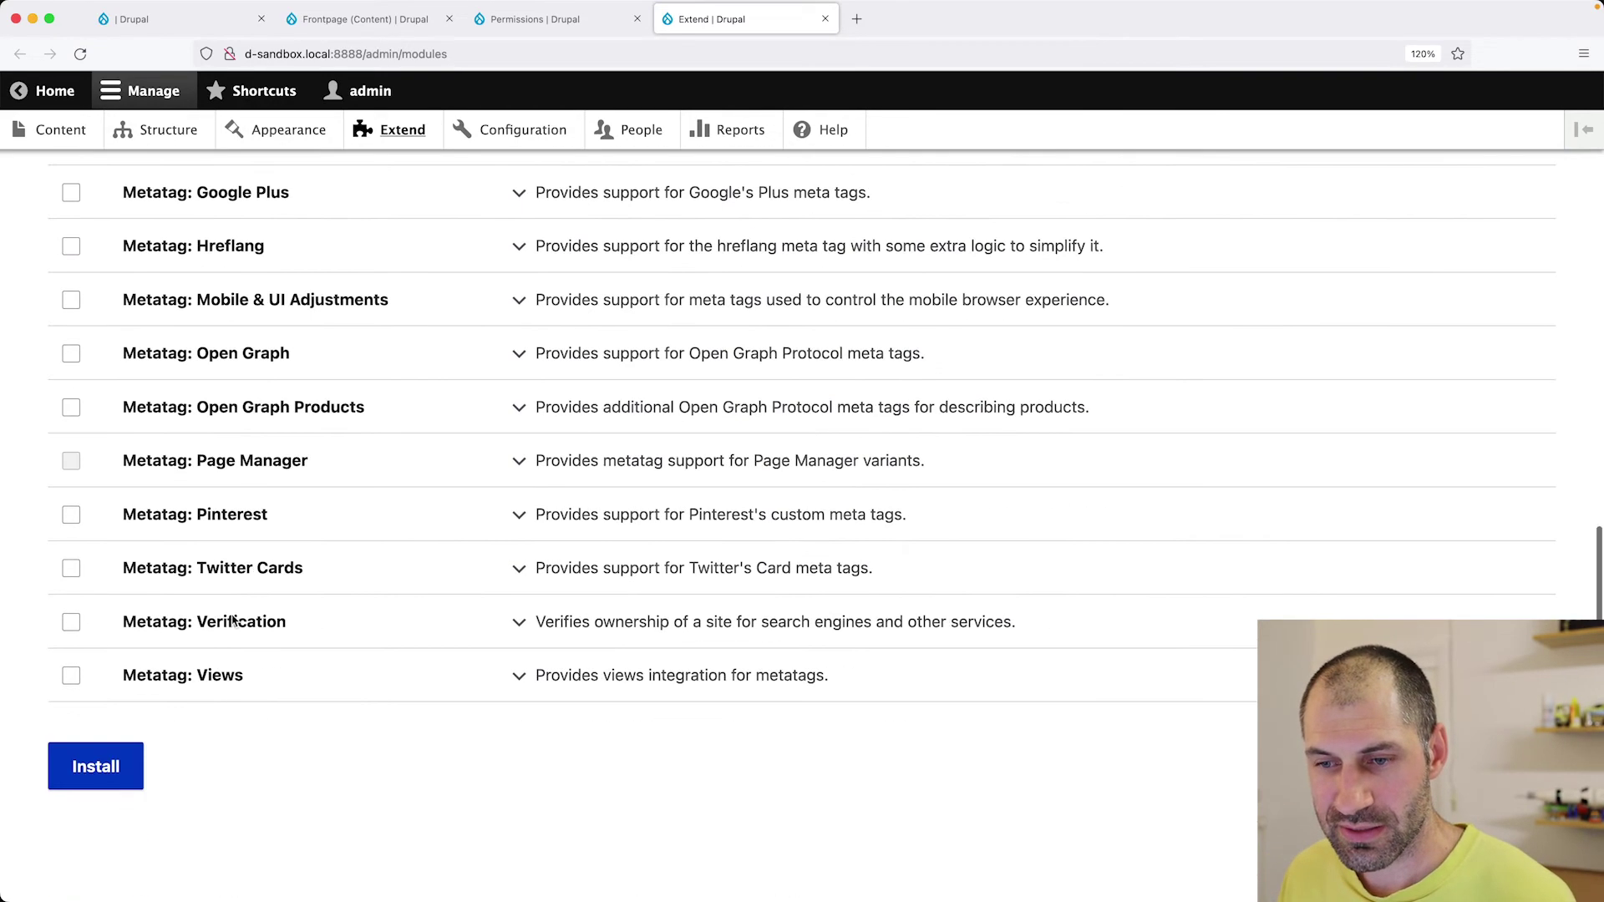
left_click(116, 764)
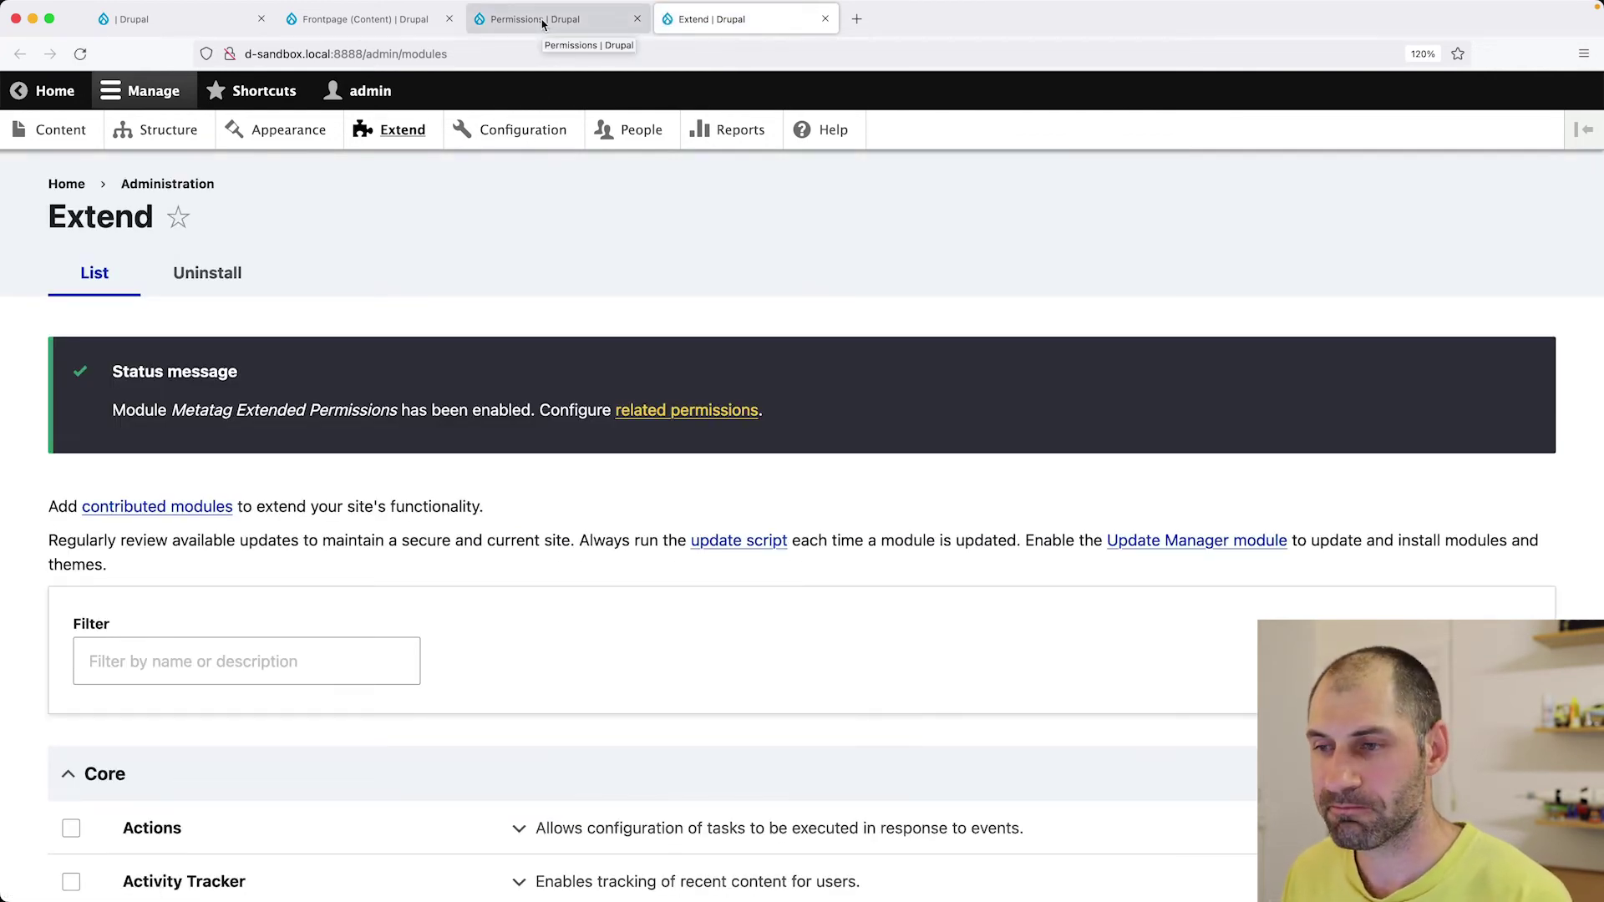
Open the module's related permissions page and look over the per-tag permissions grid
left_click(698, 412)
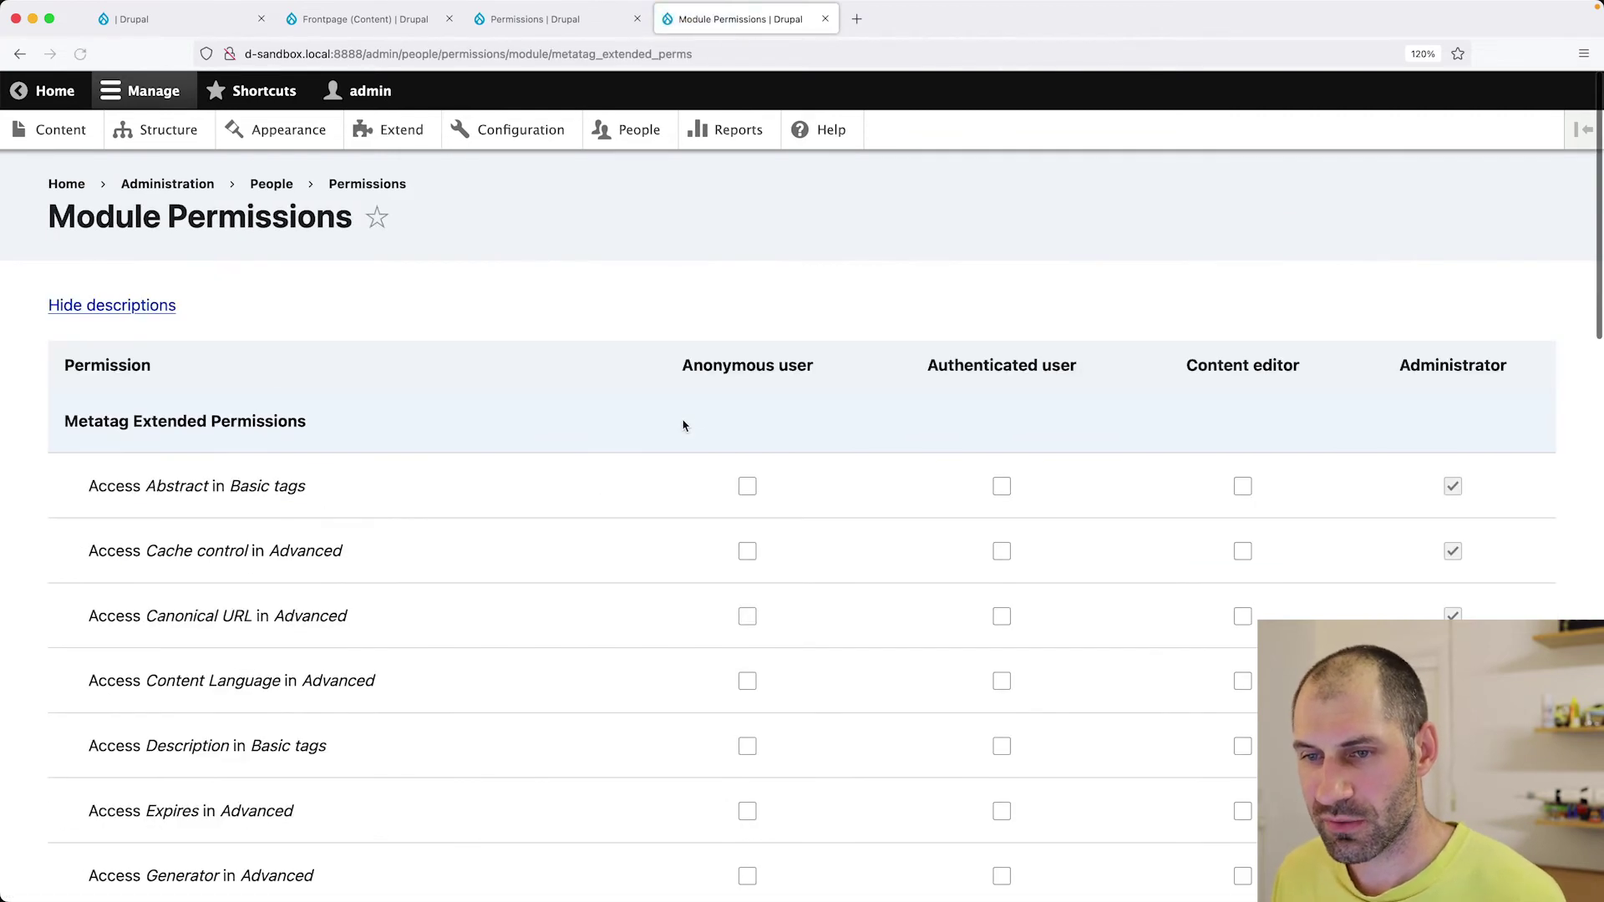
scroll(476, 597, "down", 2)
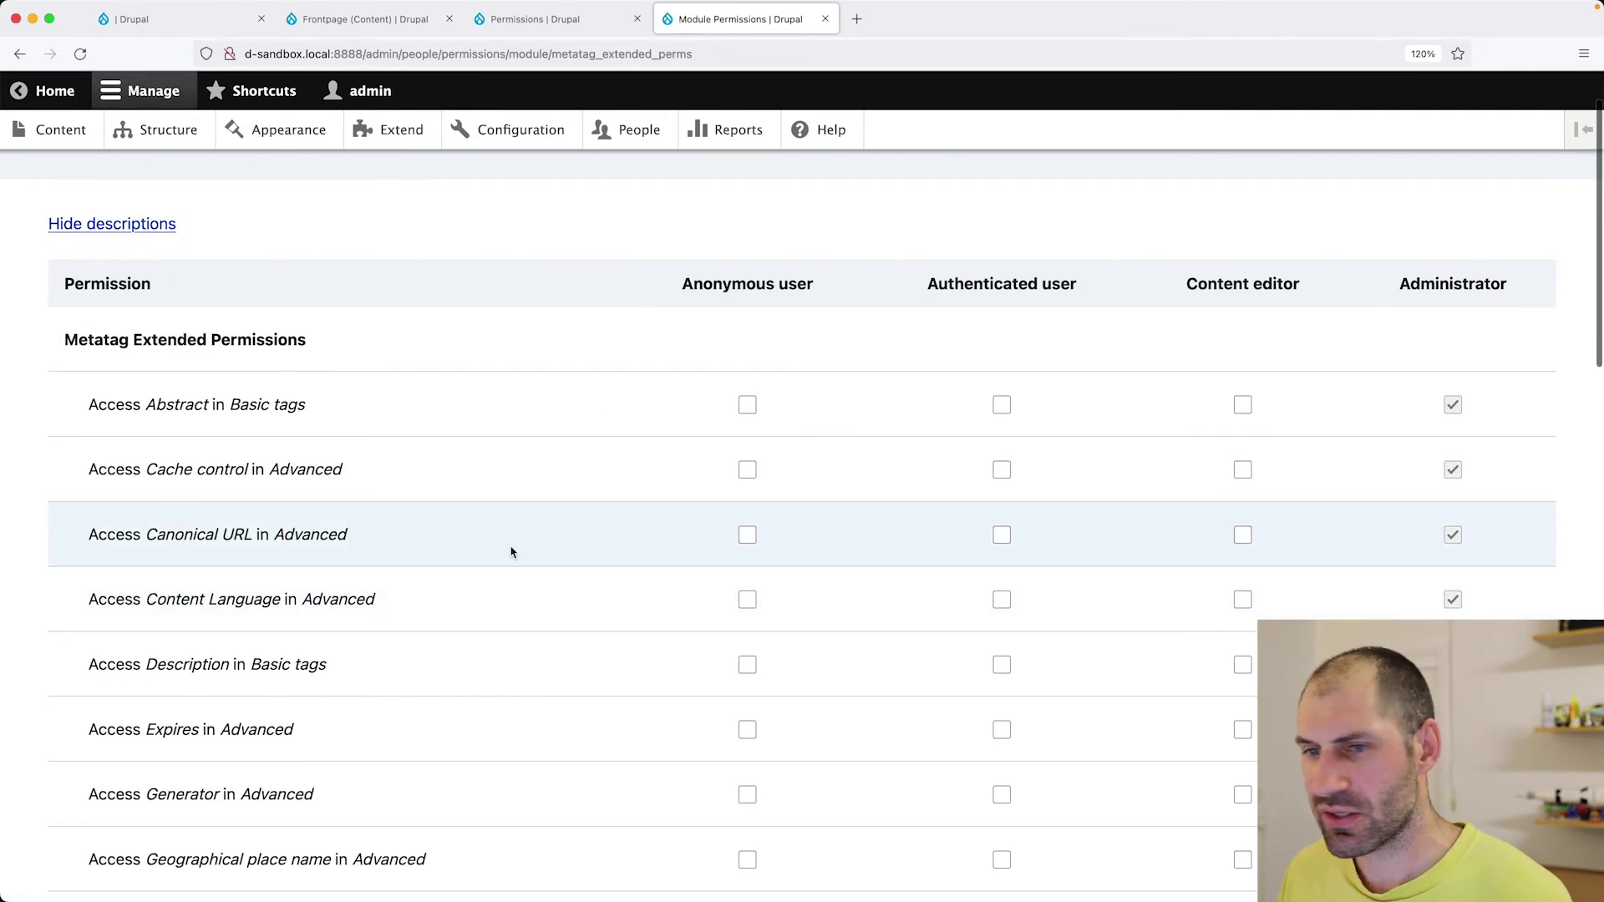
scroll(502, 568, "down", 10)
scroll(494, 568, "down", 13)
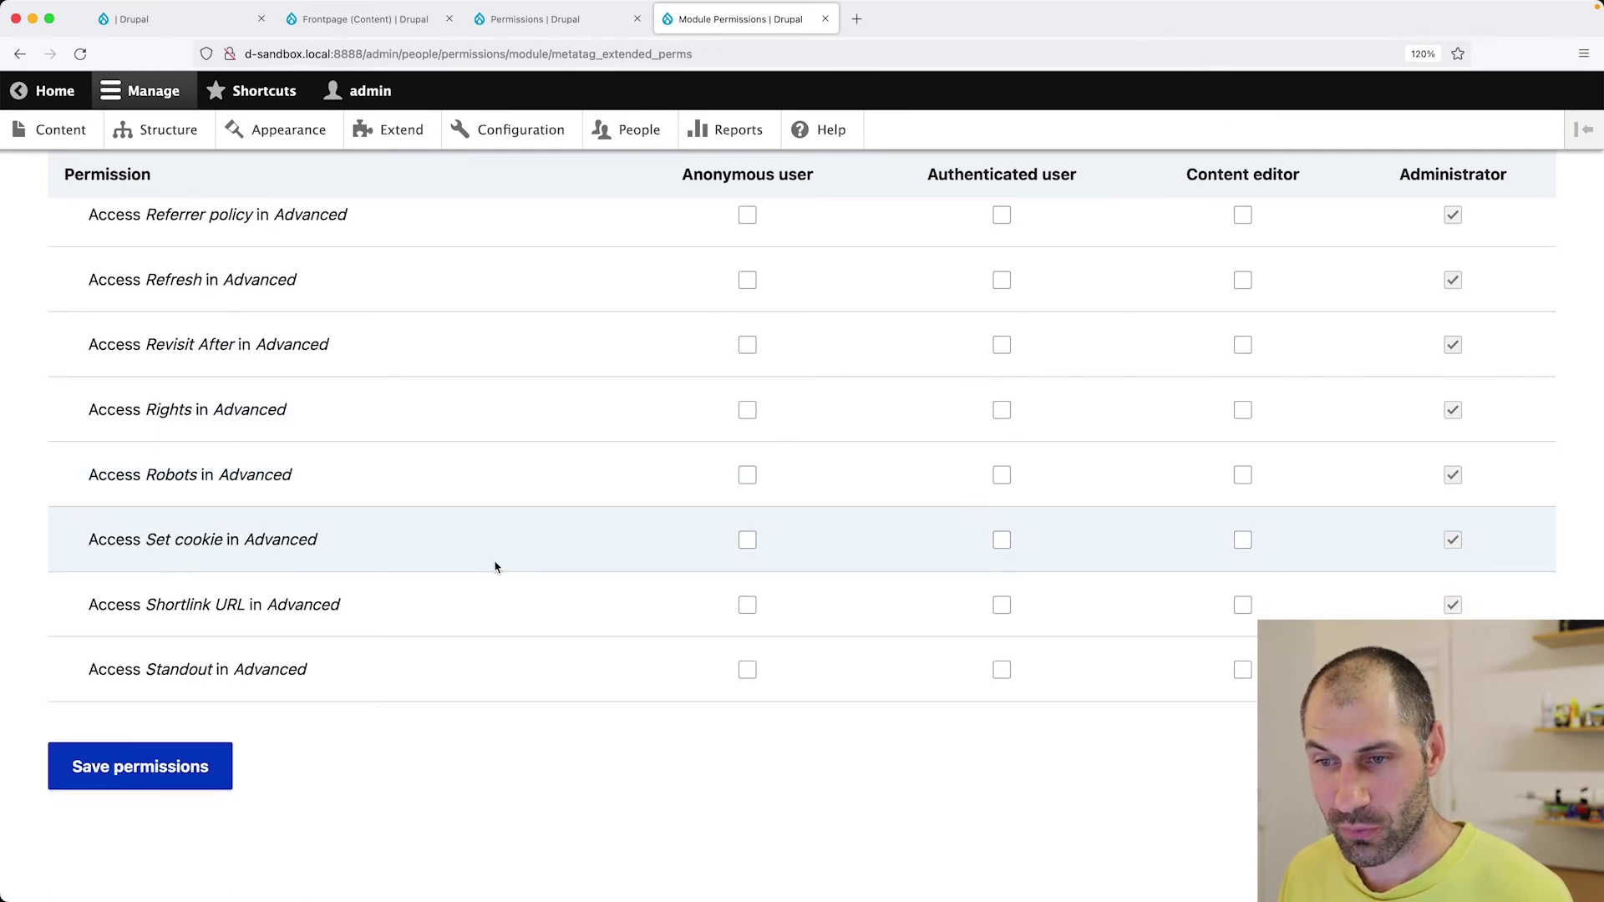
scroll(495, 567, "up", 20)
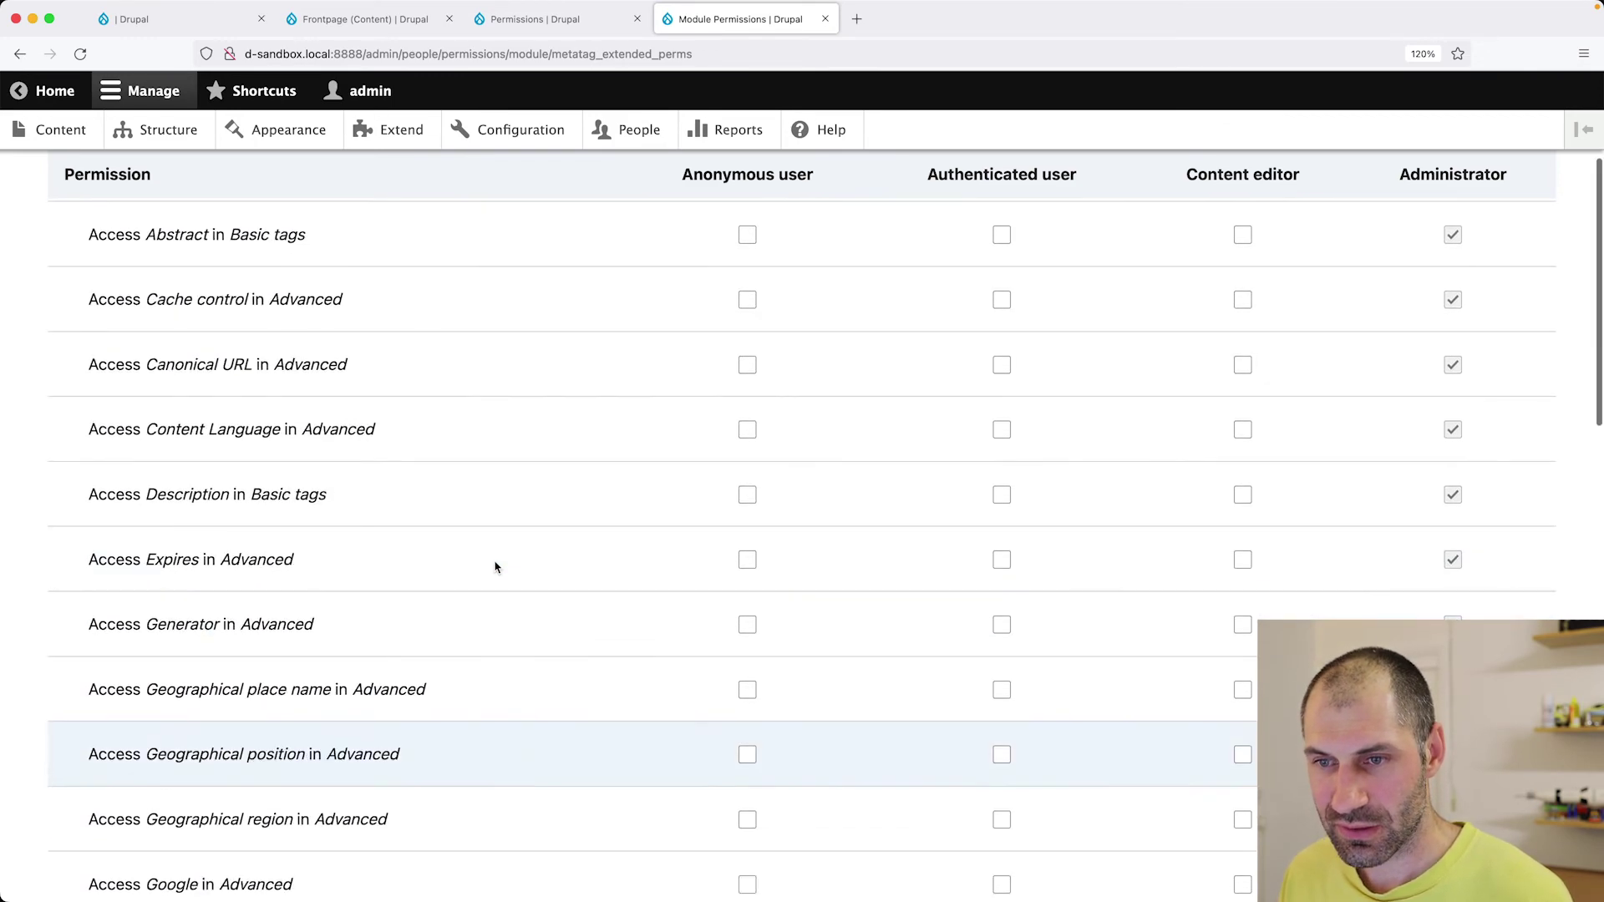
scroll(496, 567, "up", 3)
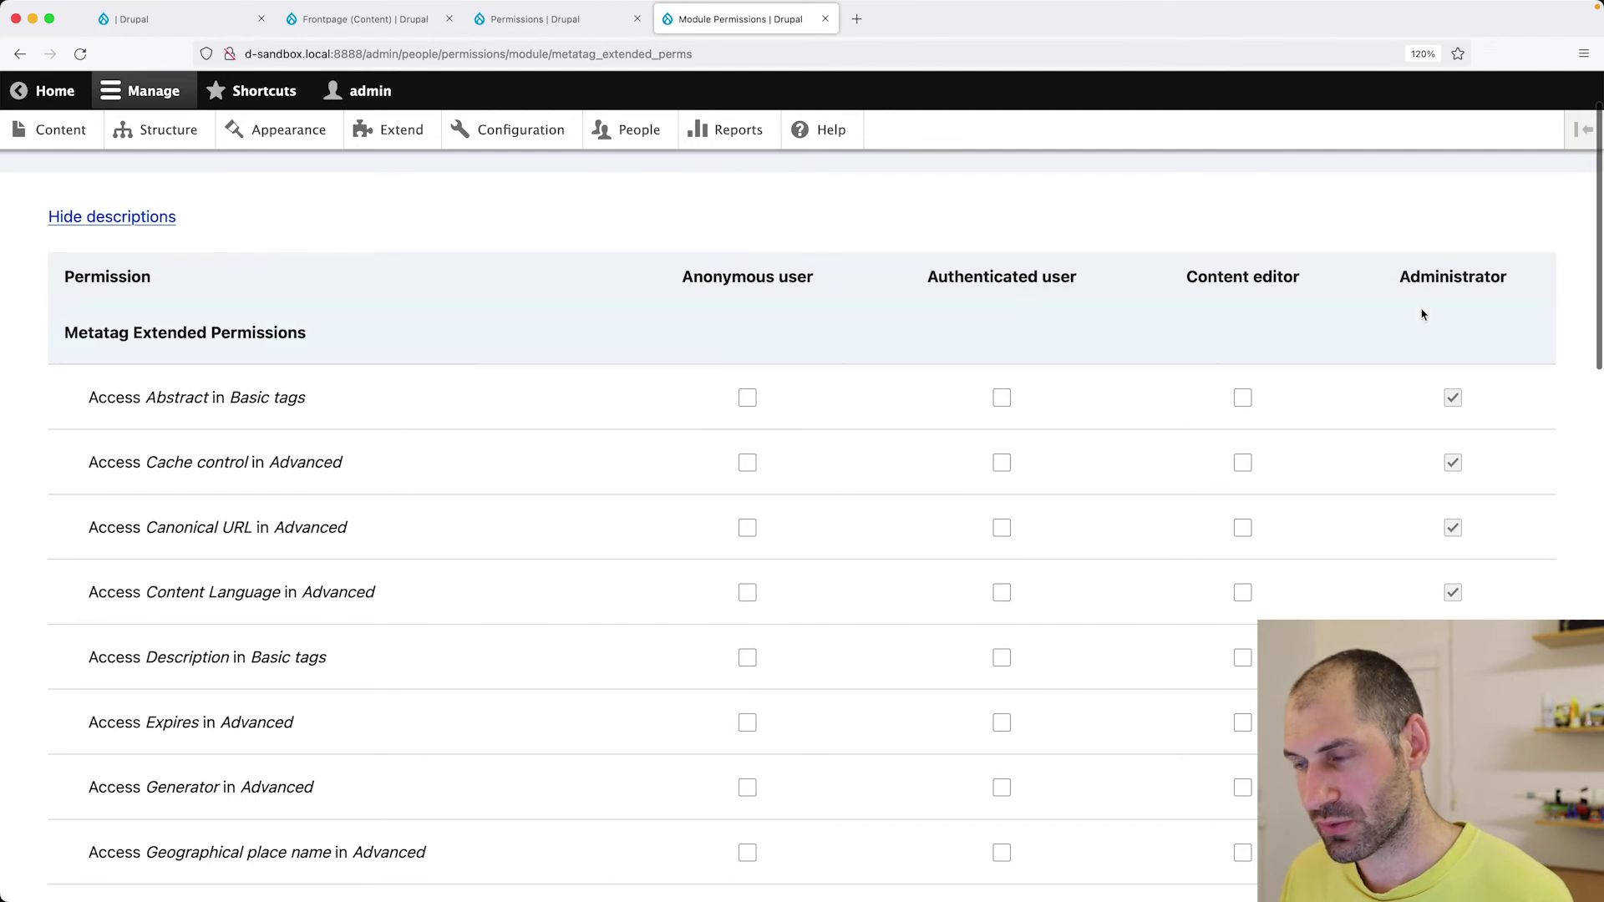
scroll(1163, 409, "up", 2)
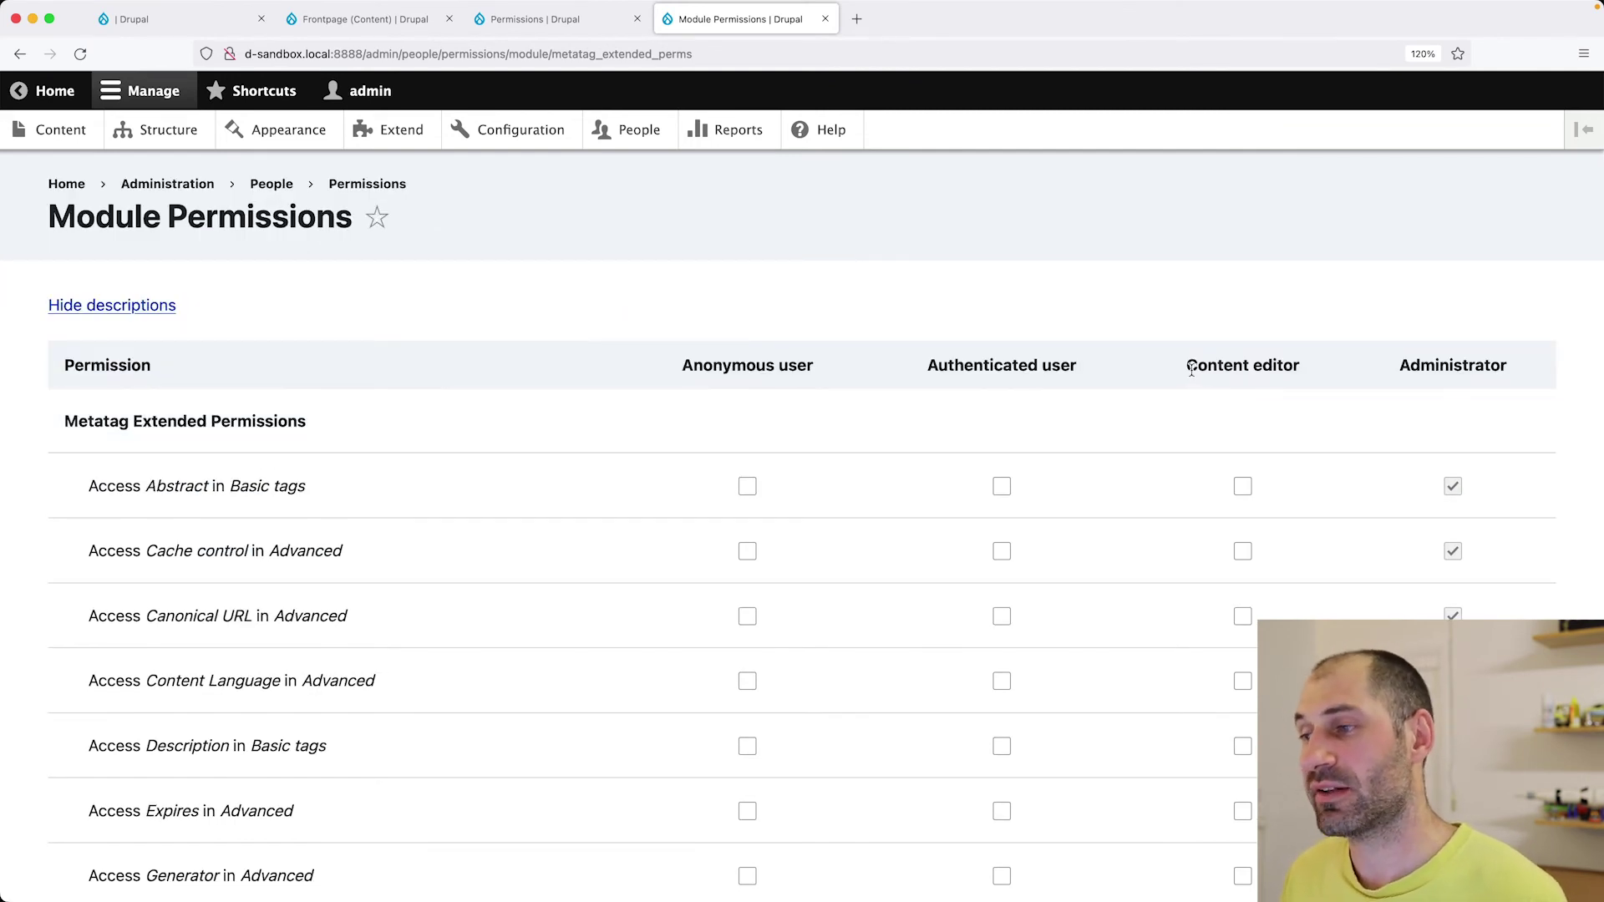
Search the permissions grid for 'title' and review the per-tag permissions for each role
key("super+f")
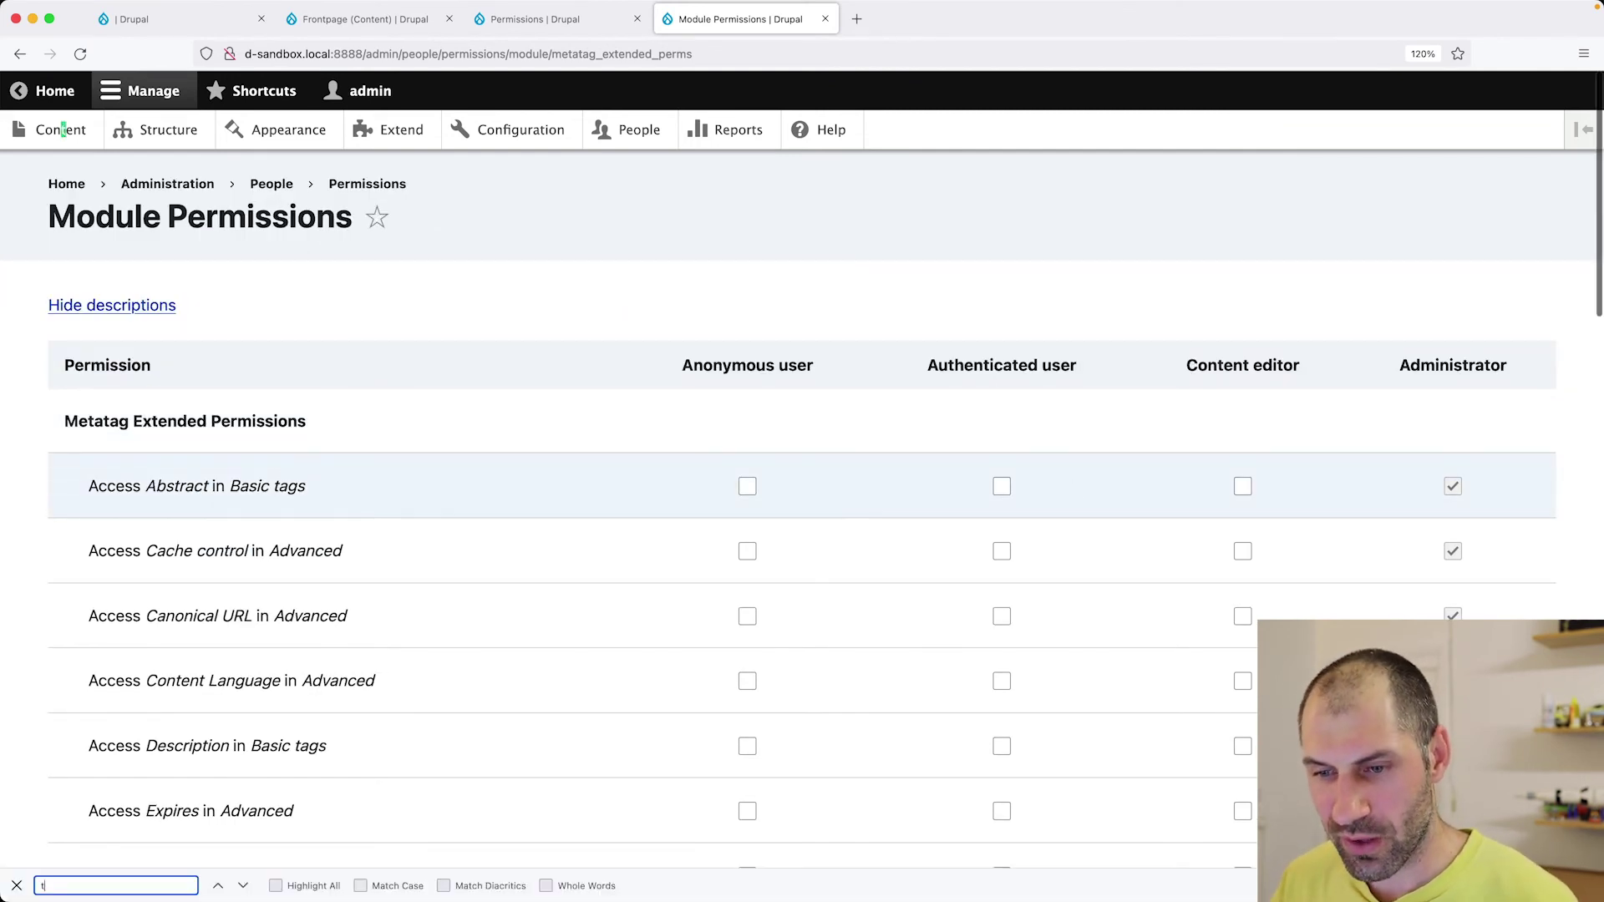
type("title")
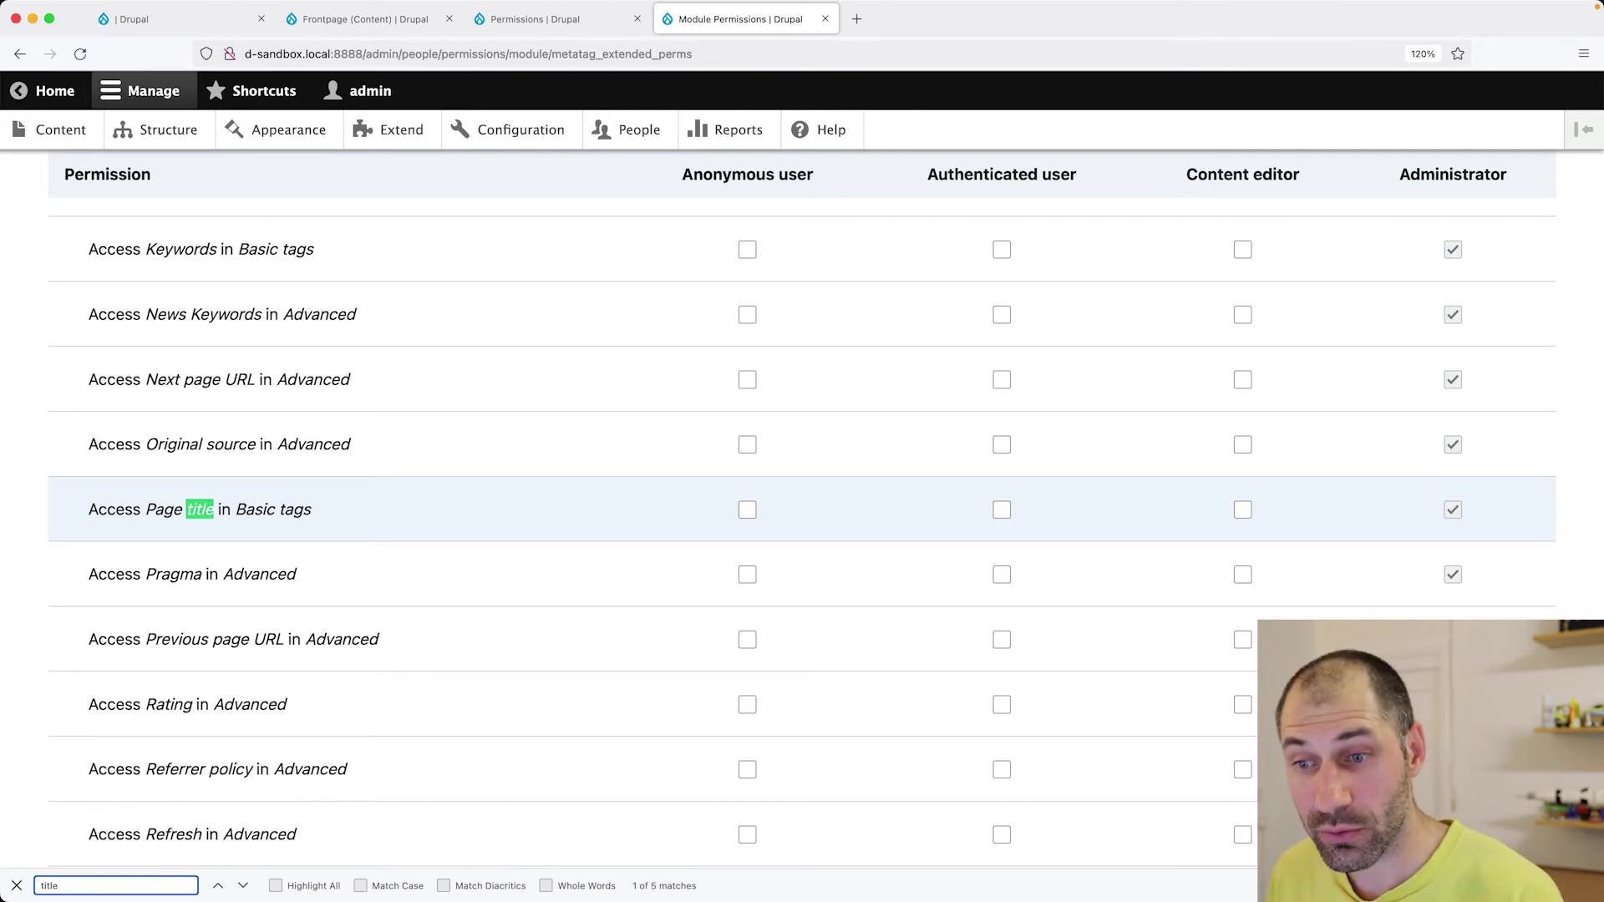
scroll(341, 566, "up", 3)
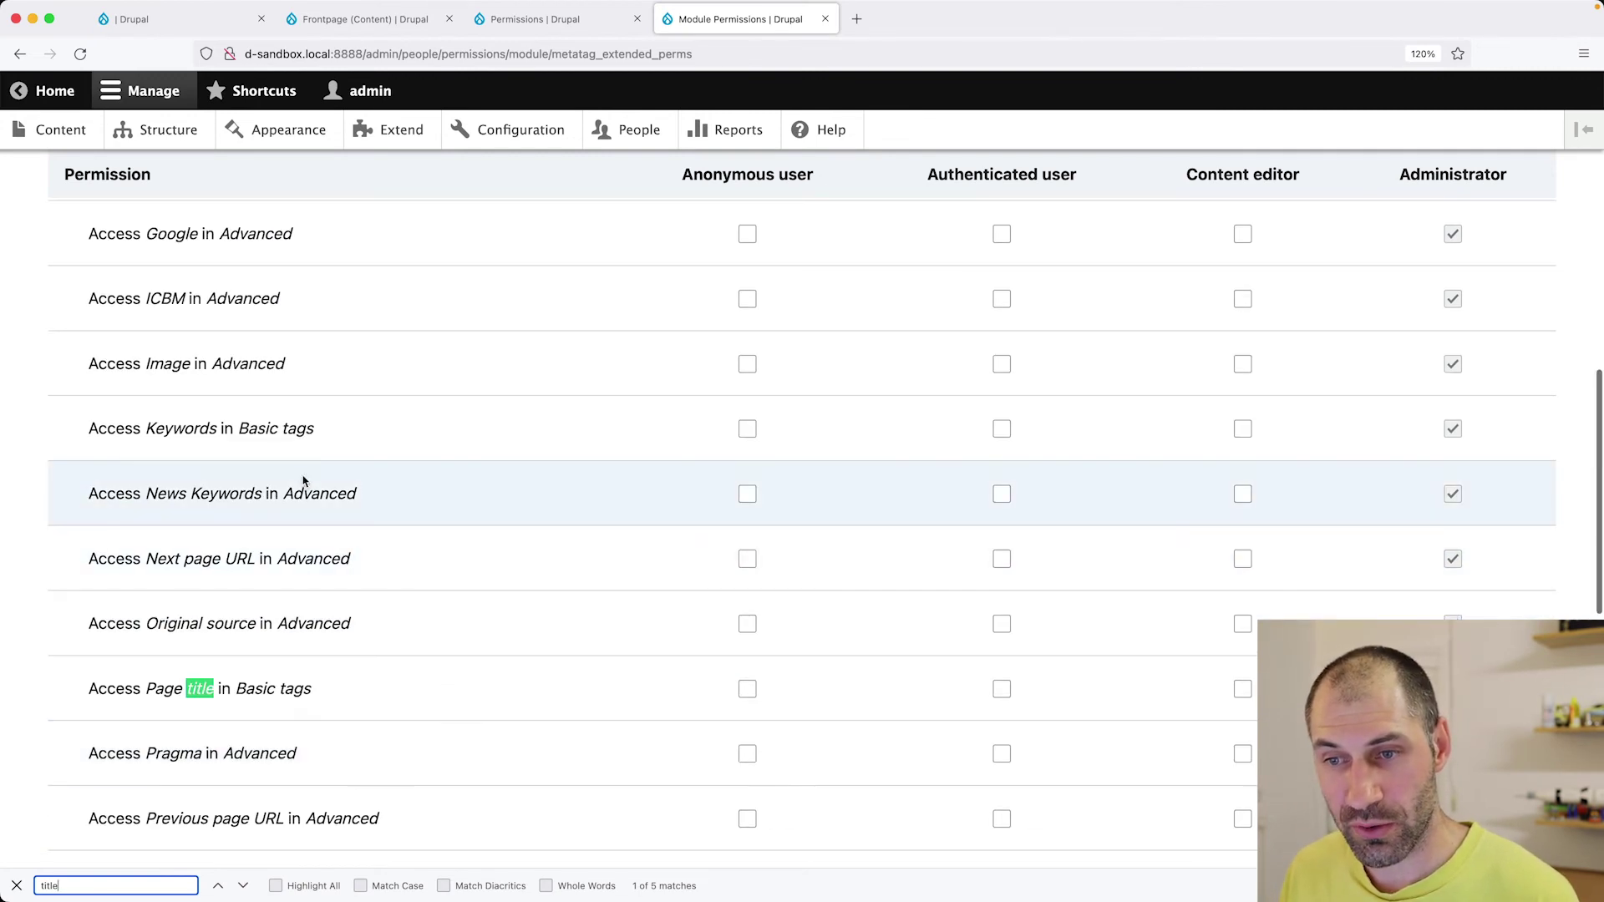
left_click_drag(145, 429, 213, 432)
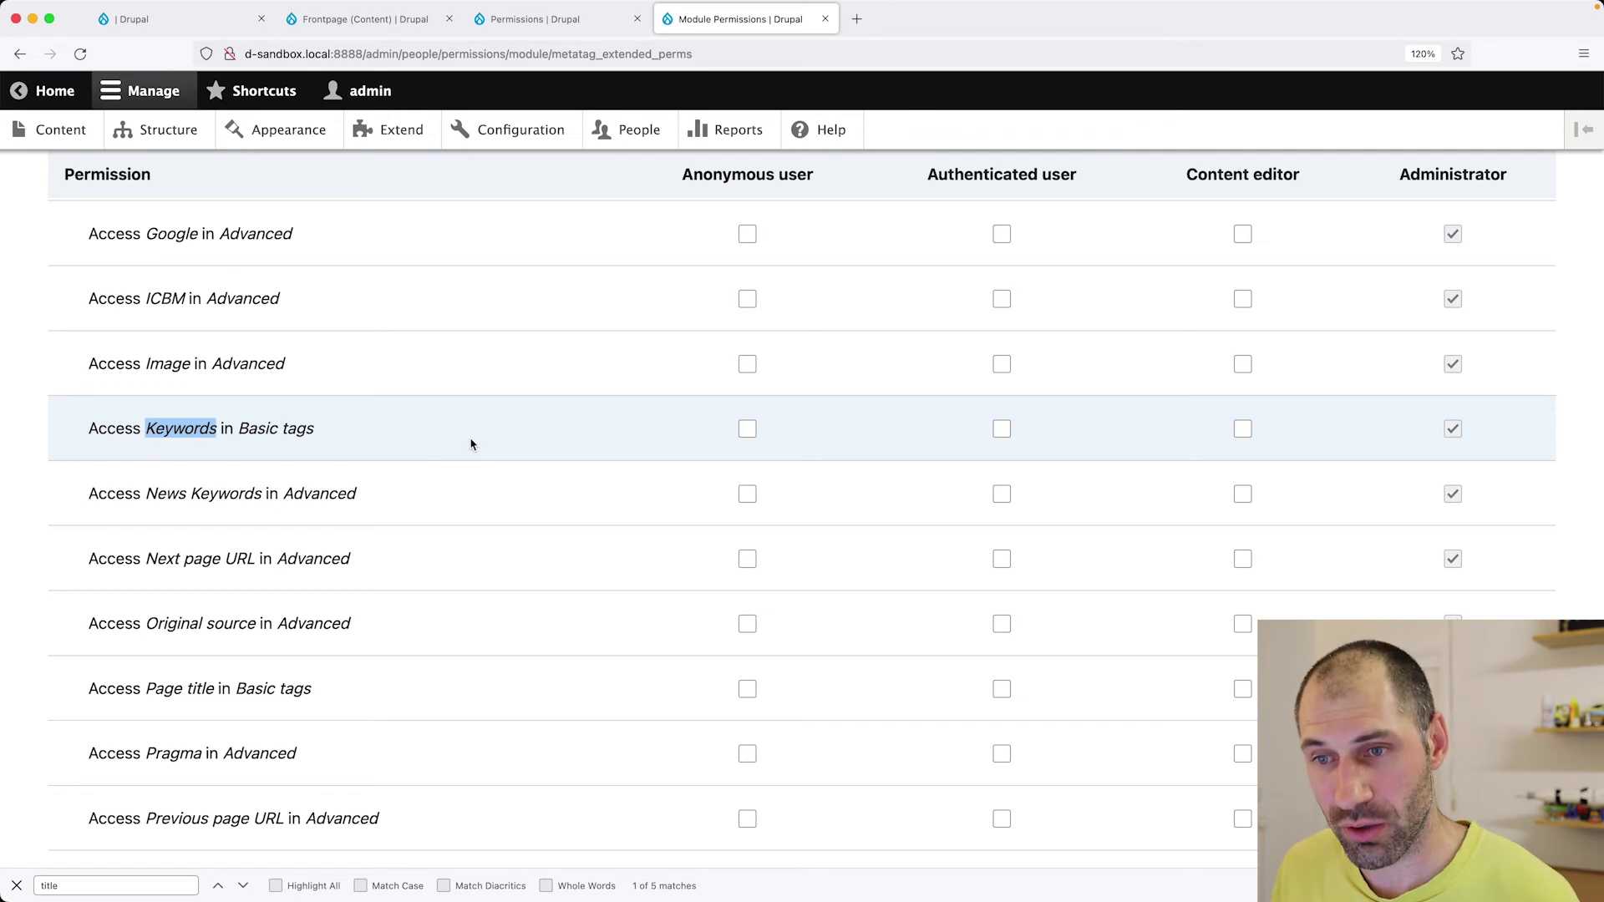
scroll(471, 439, "up", 4)
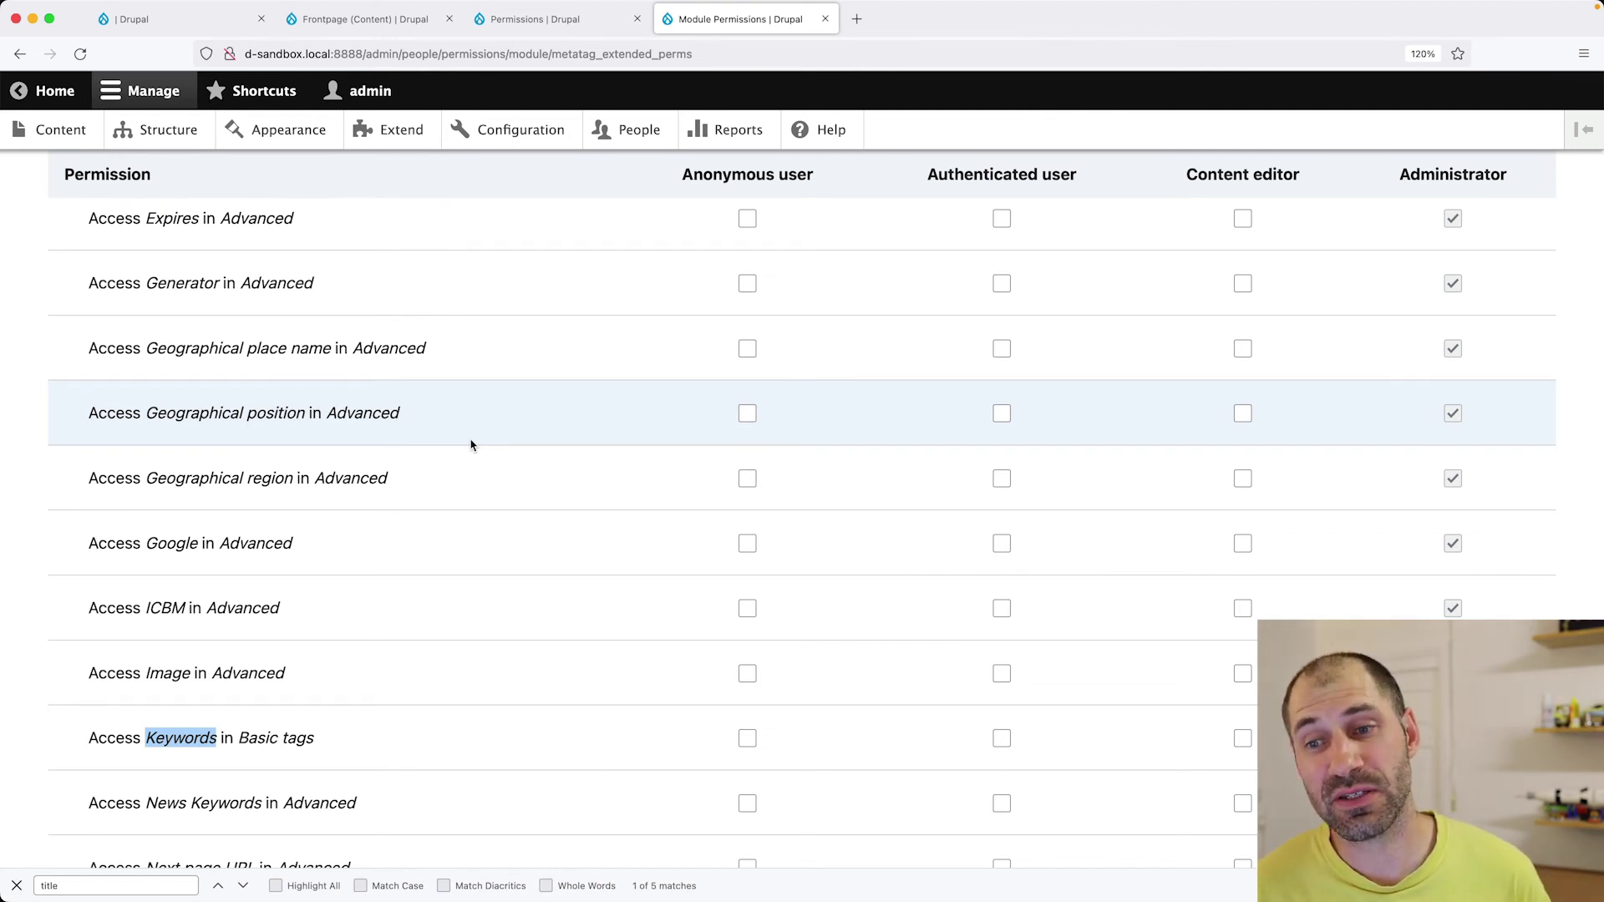
scroll(471, 445, "up", 10)
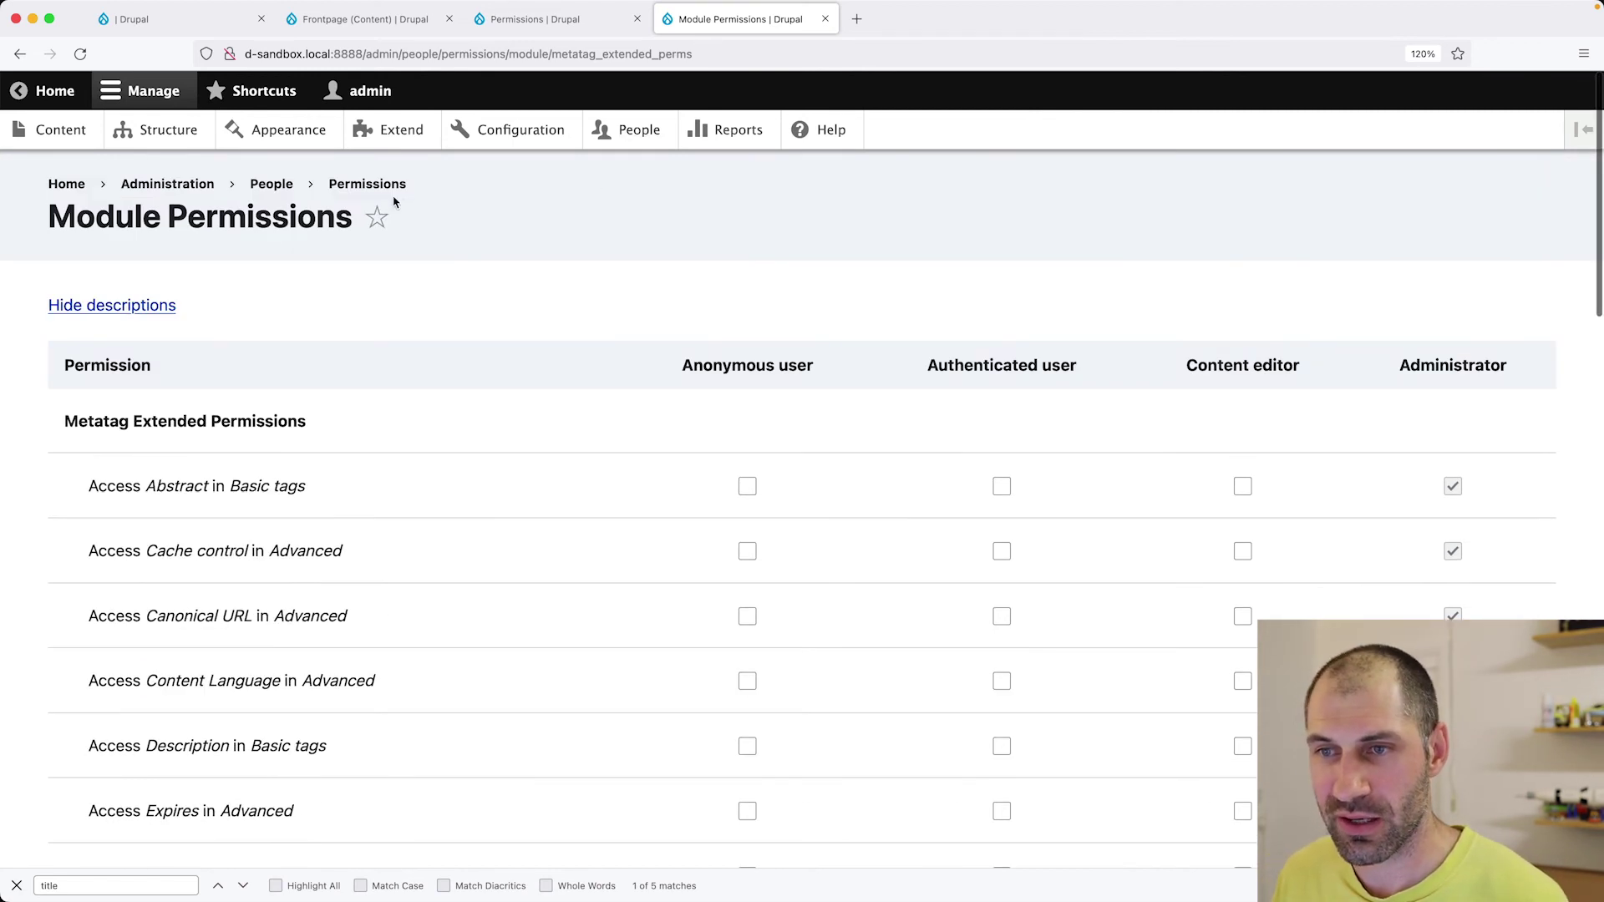
Open the site-wide Permissions page and scroll through every module's role permissions
left_click(338, 184)
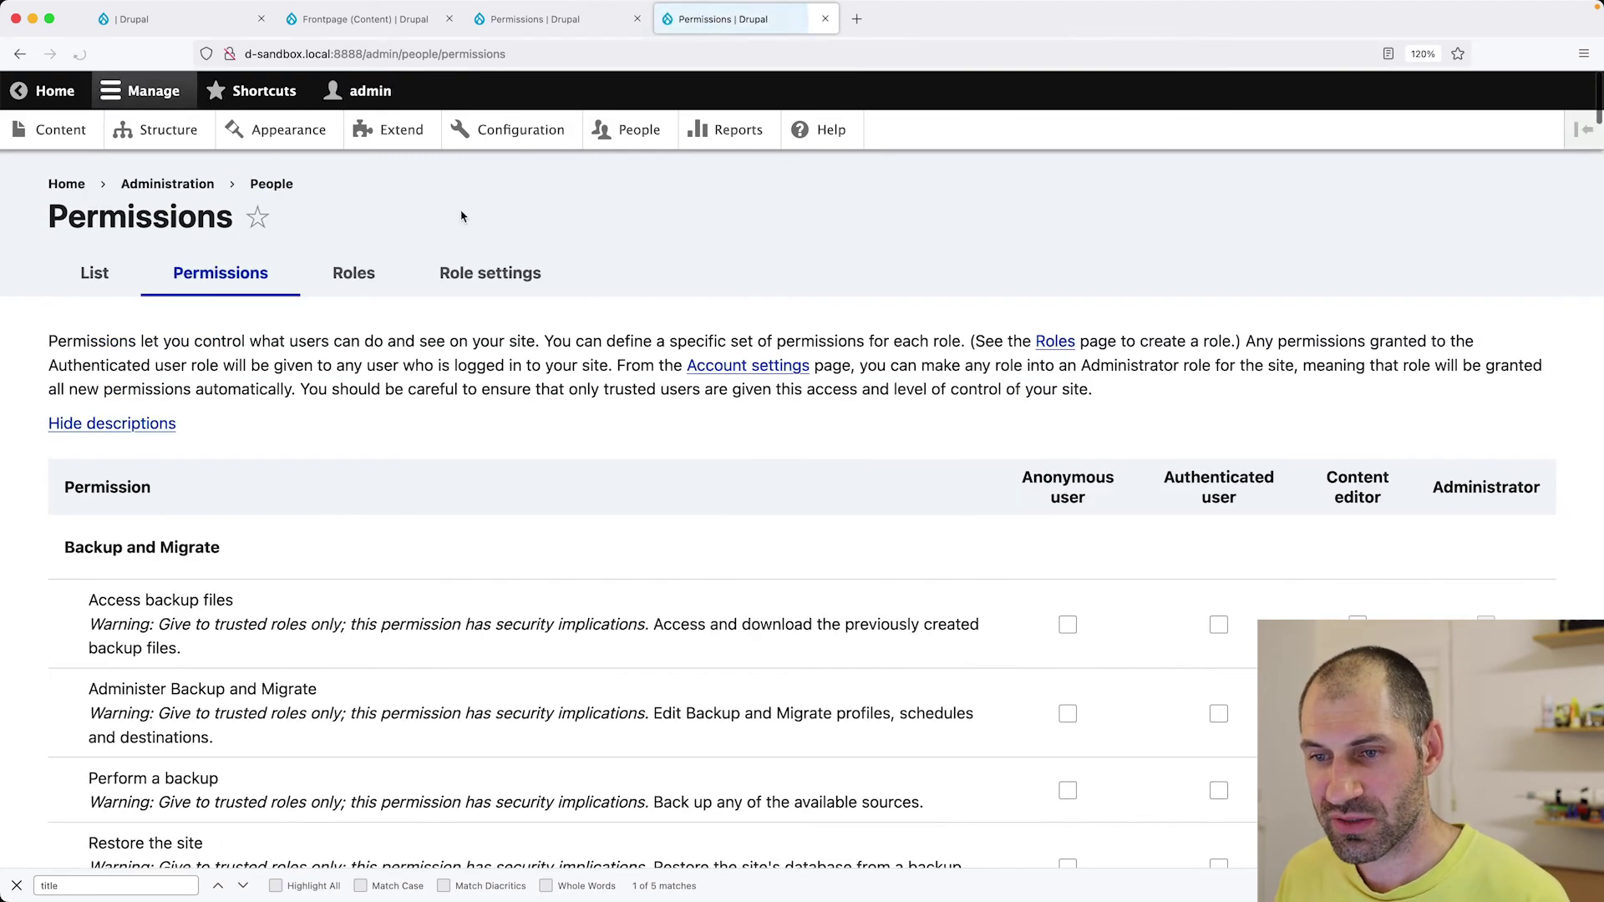
scroll(541, 511, "down", 3)
scroll(540, 511, "down", 12)
scroll(1587, 183, "down", 3)
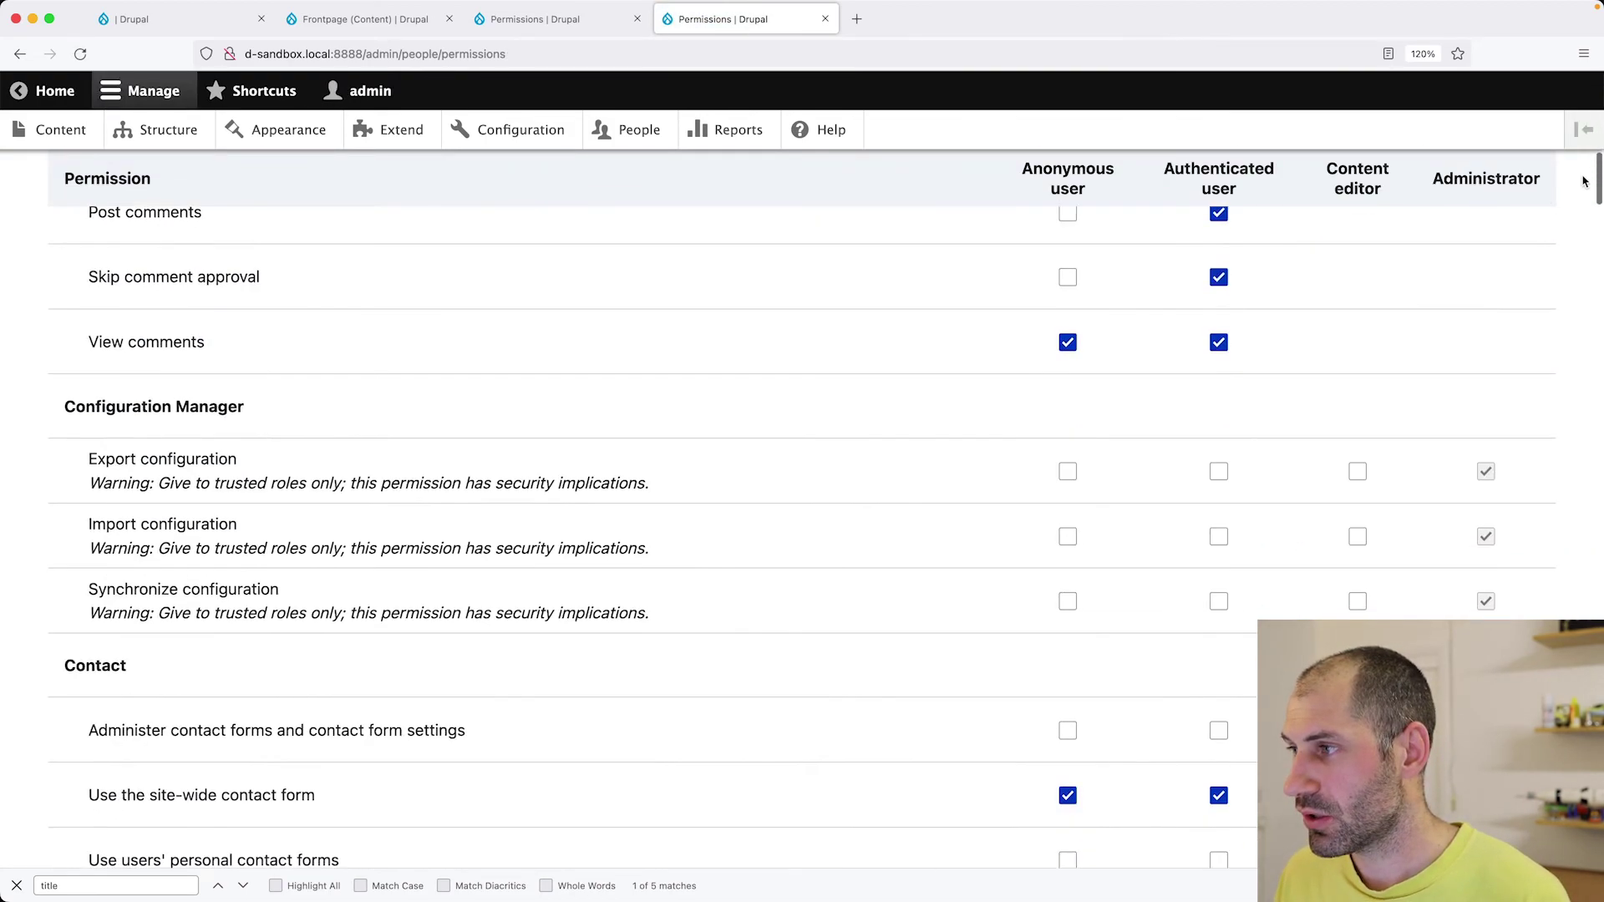
left_click_drag(1597, 182, 1597, 601)
scroll(802, 501, "down", 10)
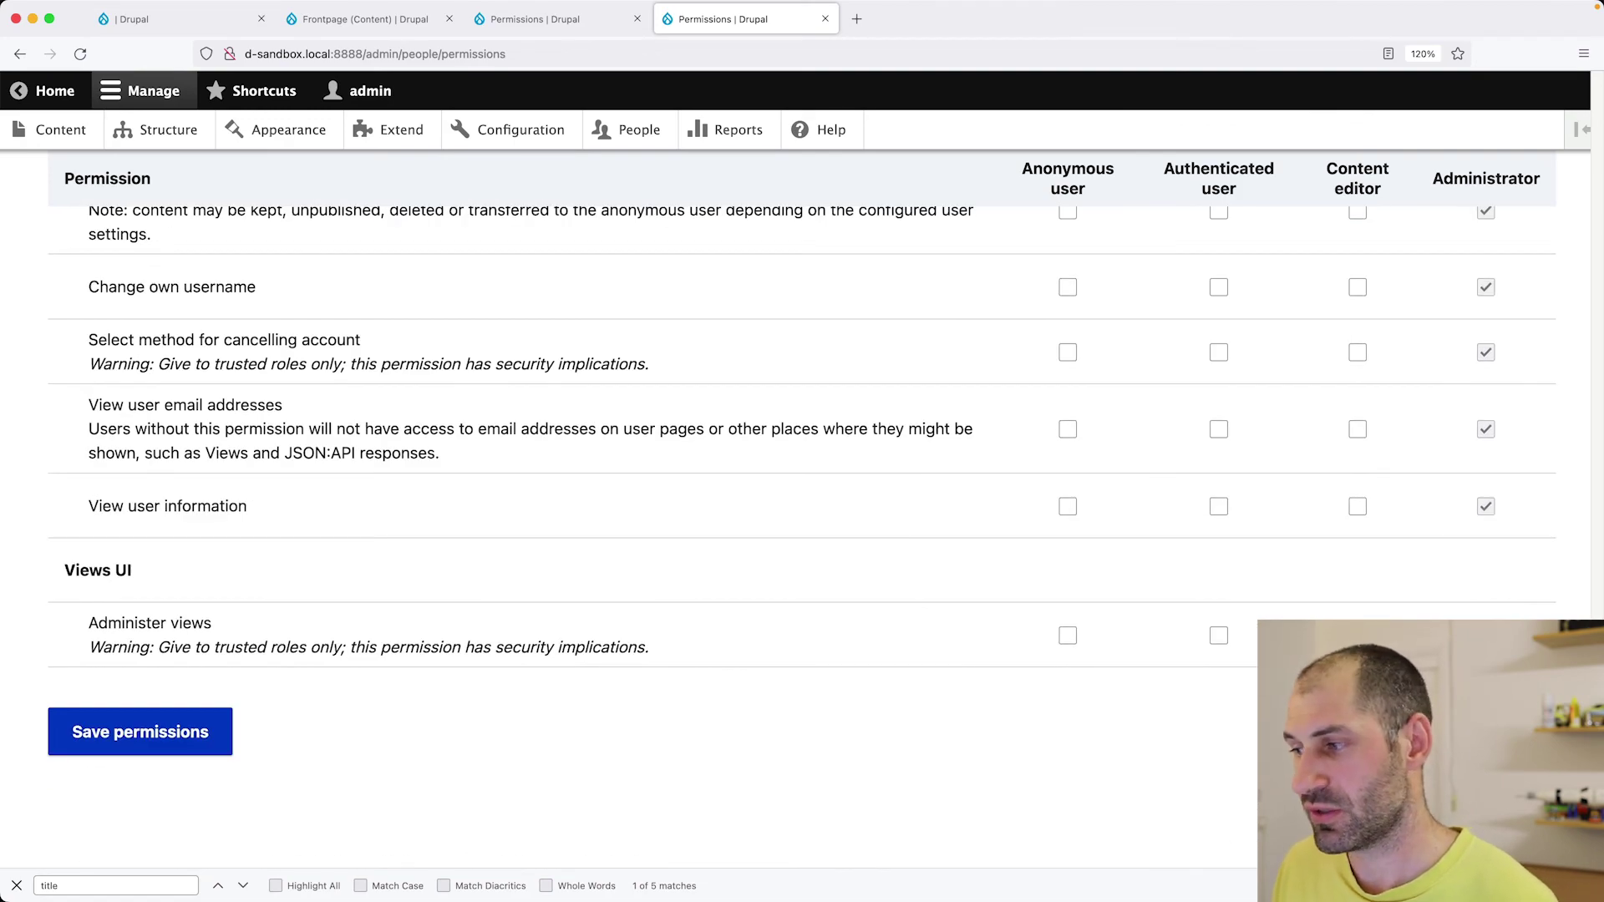
scroll(1500, 110, "up", 20)
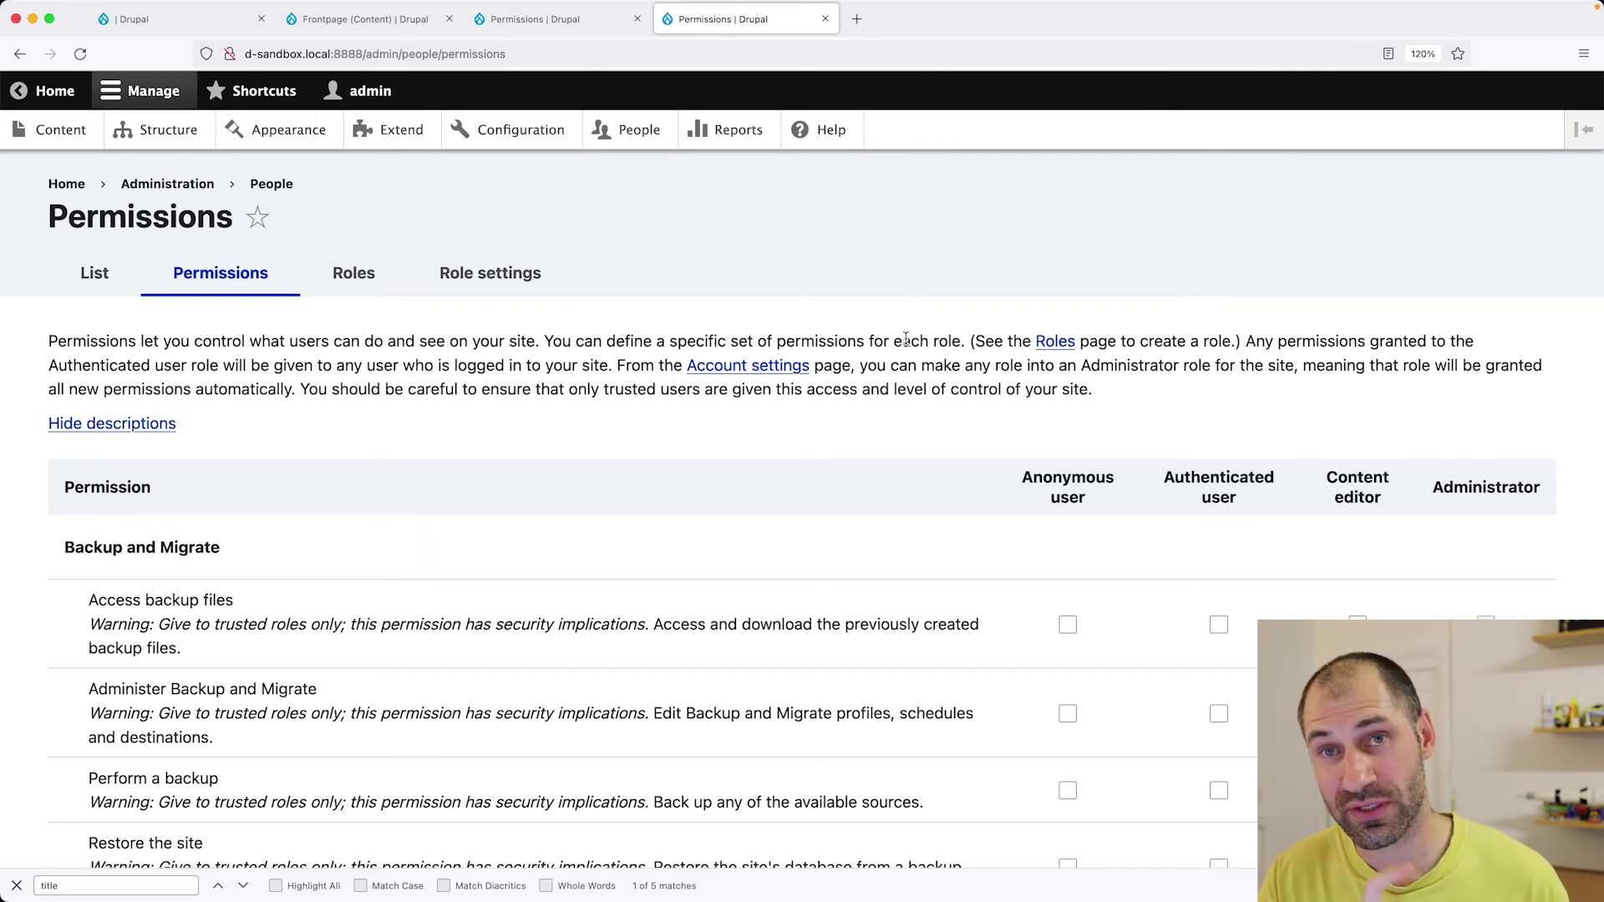
Close the extra browser tabs and go to Configuration > Metatag defaults
left_click(449, 18)
left_click(262, 18)
left_click(262, 18)
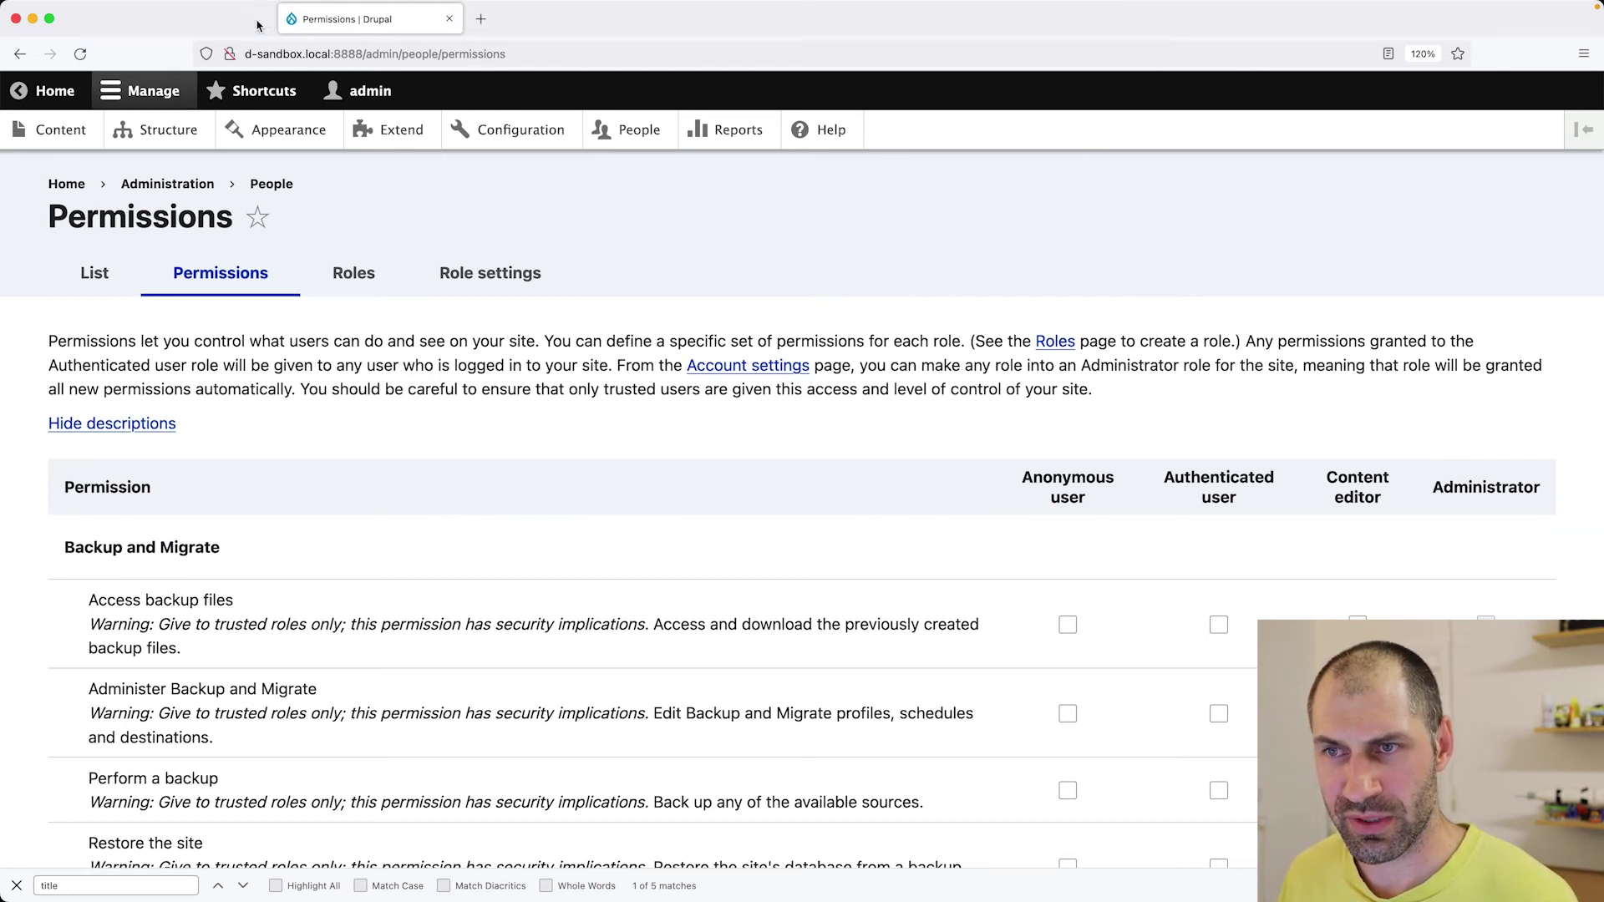
left_click(489, 133)
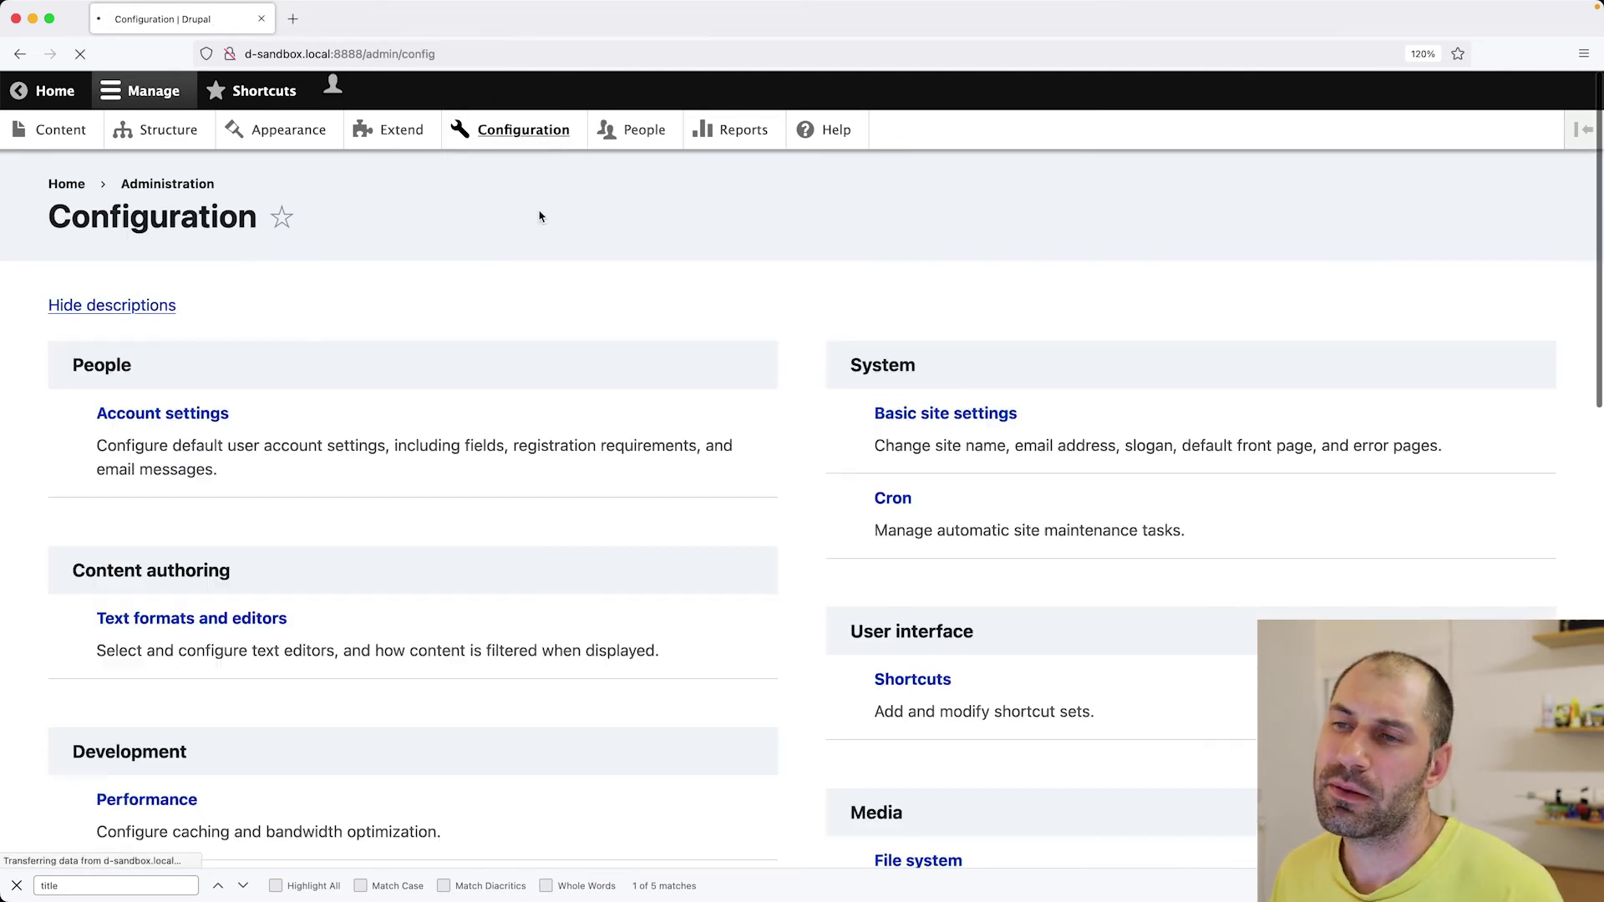
scroll(334, 585, "down", 10)
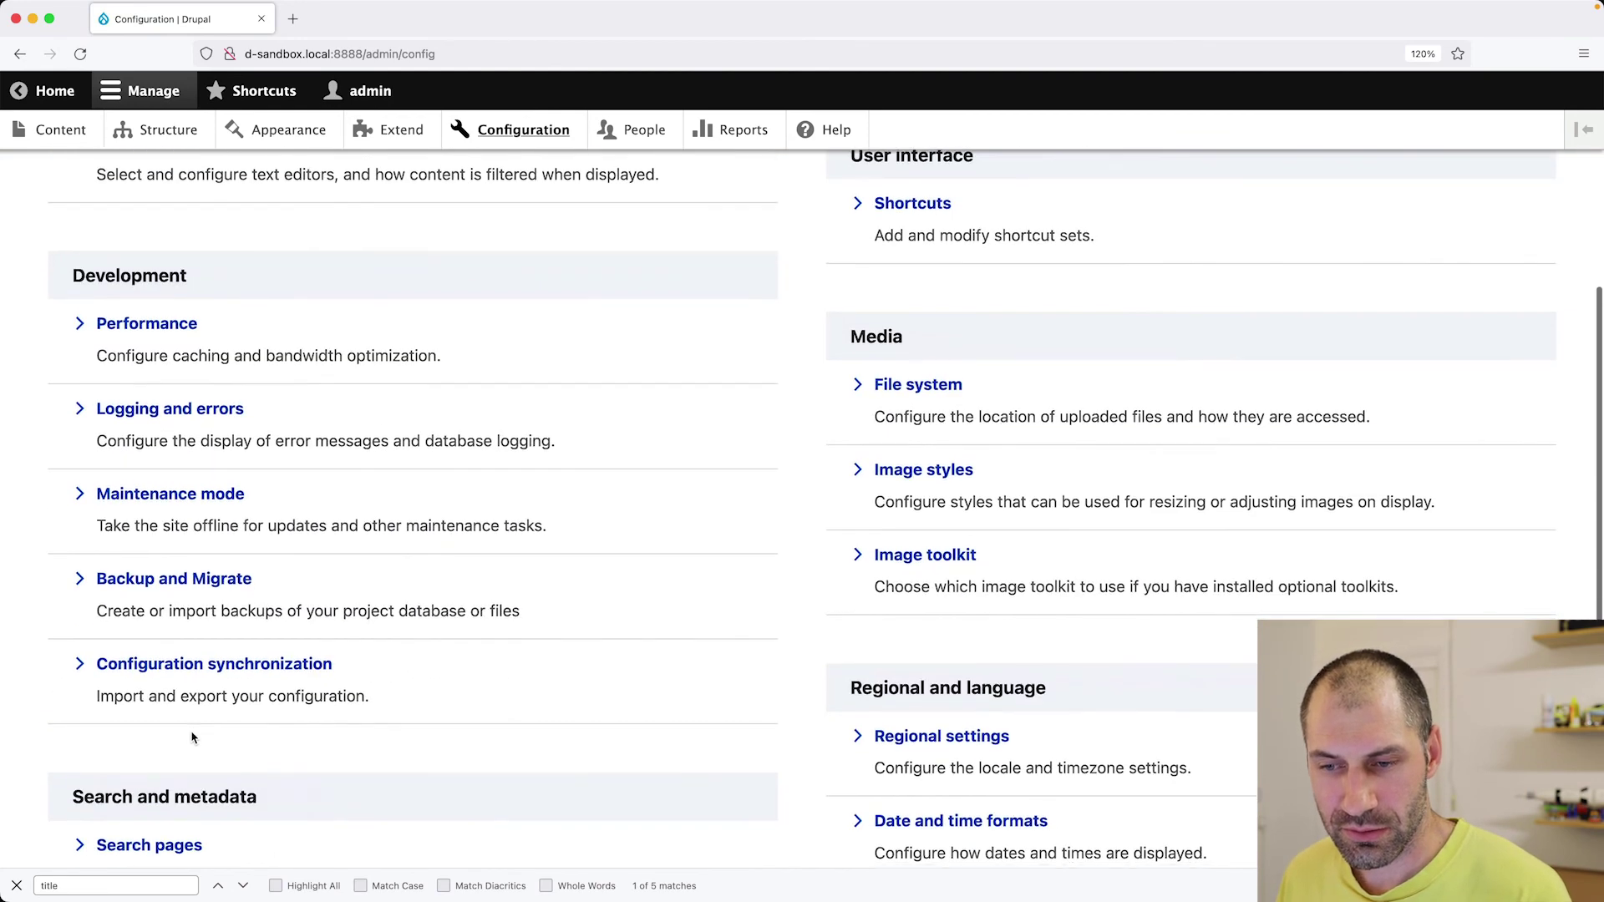
left_click(152, 807)
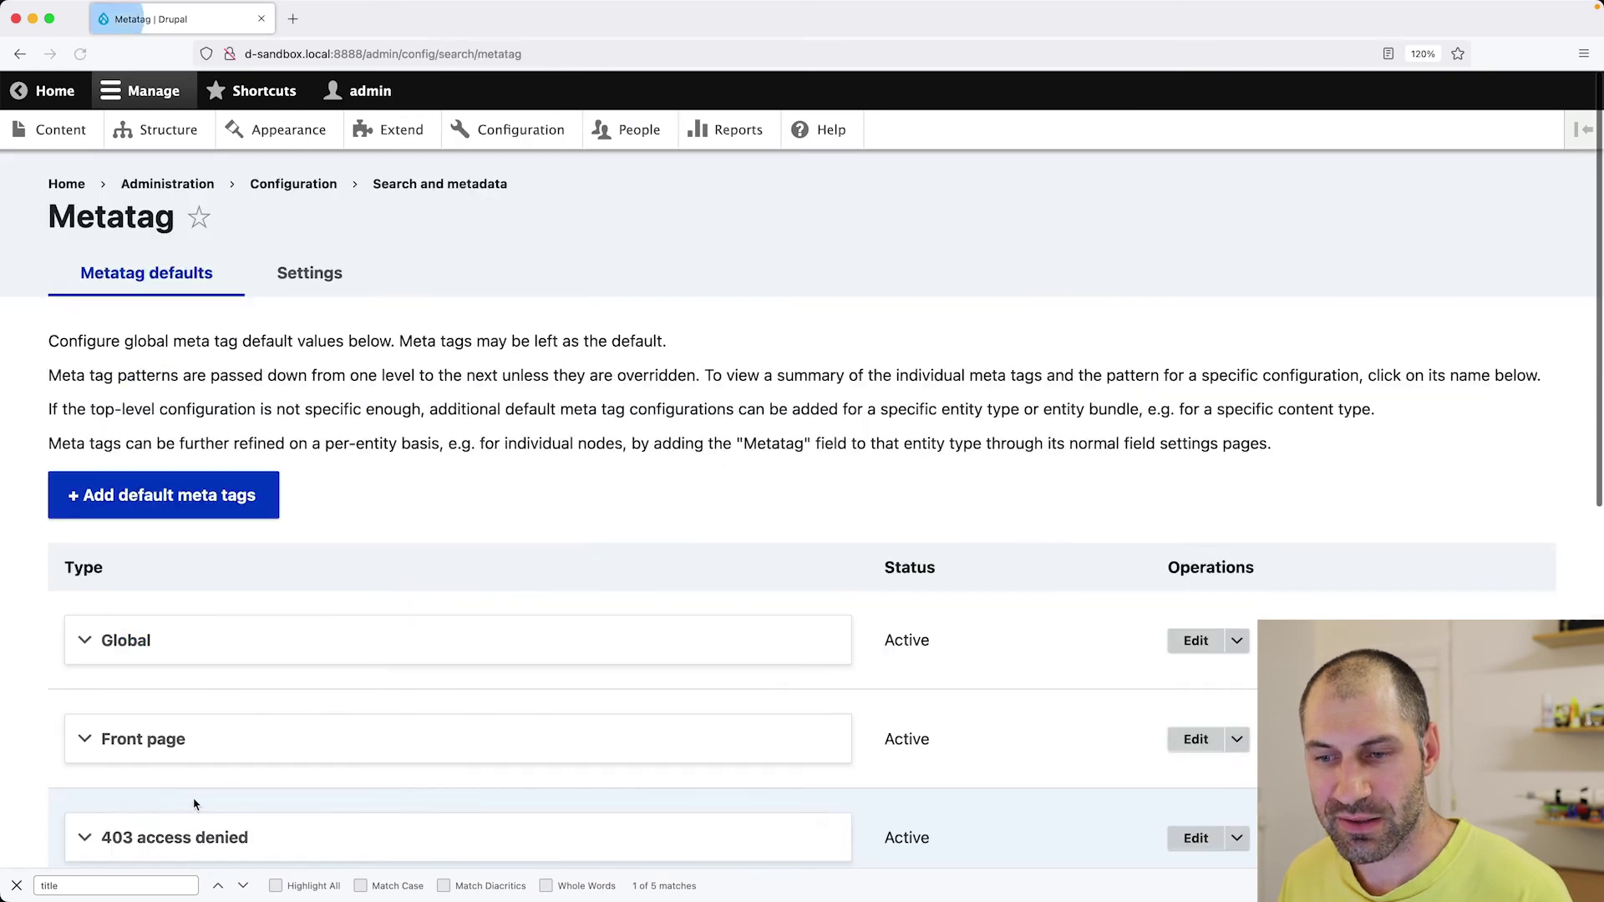
Tick Robots noindex under Advanced in the Content: Article defaults and save
scroll(217, 814, "down", 5)
scroll(226, 816, "down", 4)
left_click(1190, 548)
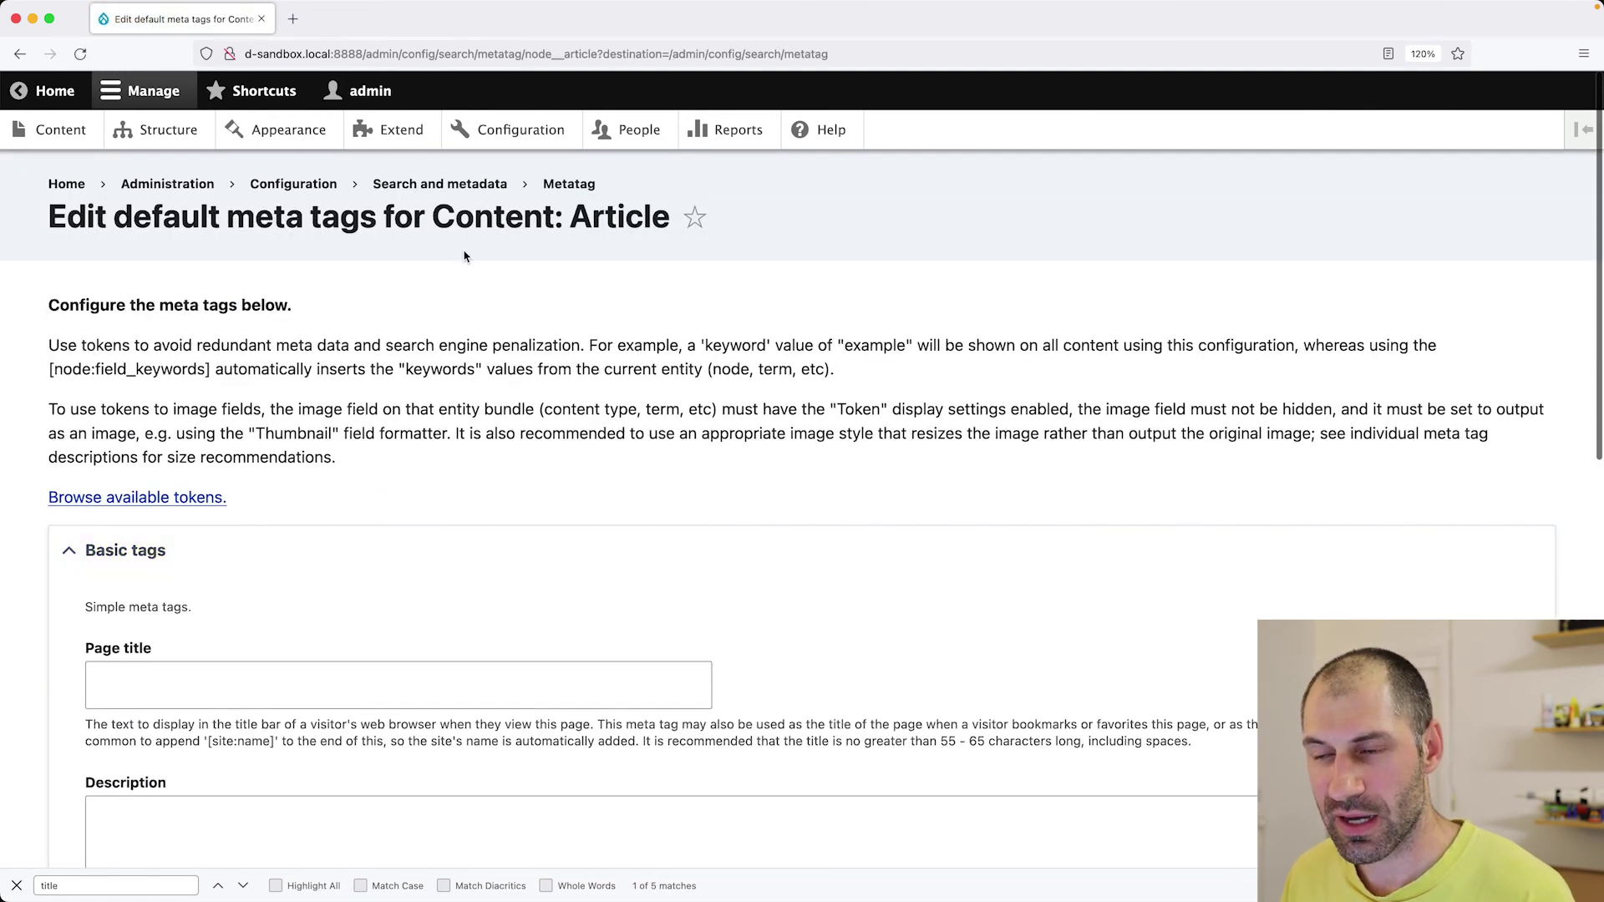
scroll(465, 276, "down", 3)
scroll(464, 309, "down", 10)
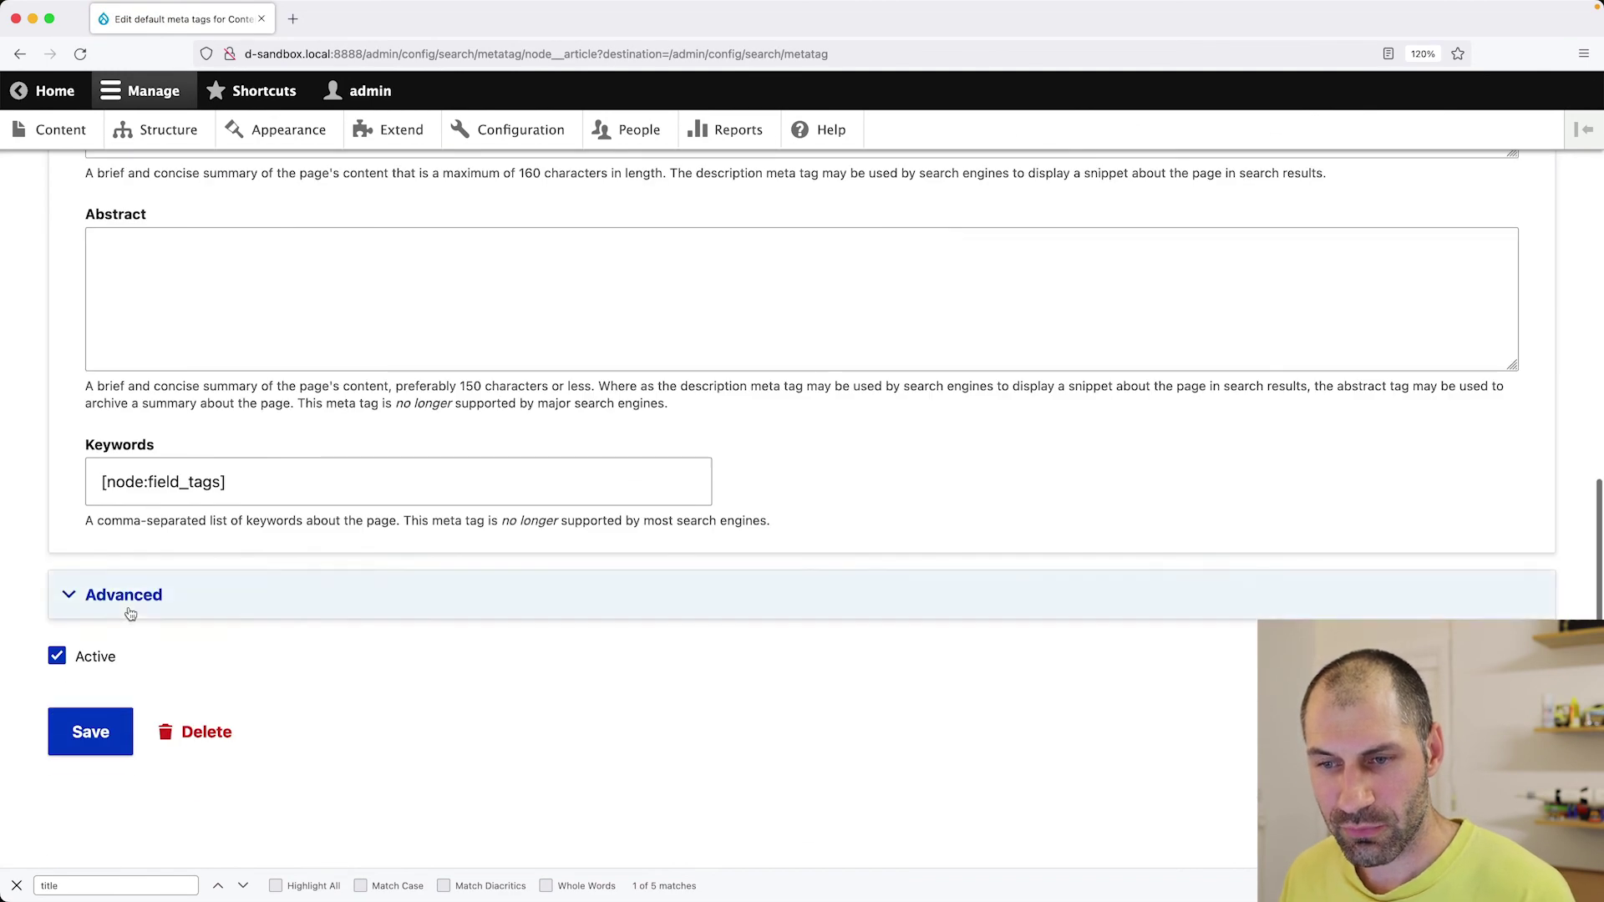
left_click(134, 612)
scroll(136, 614, "down", 15)
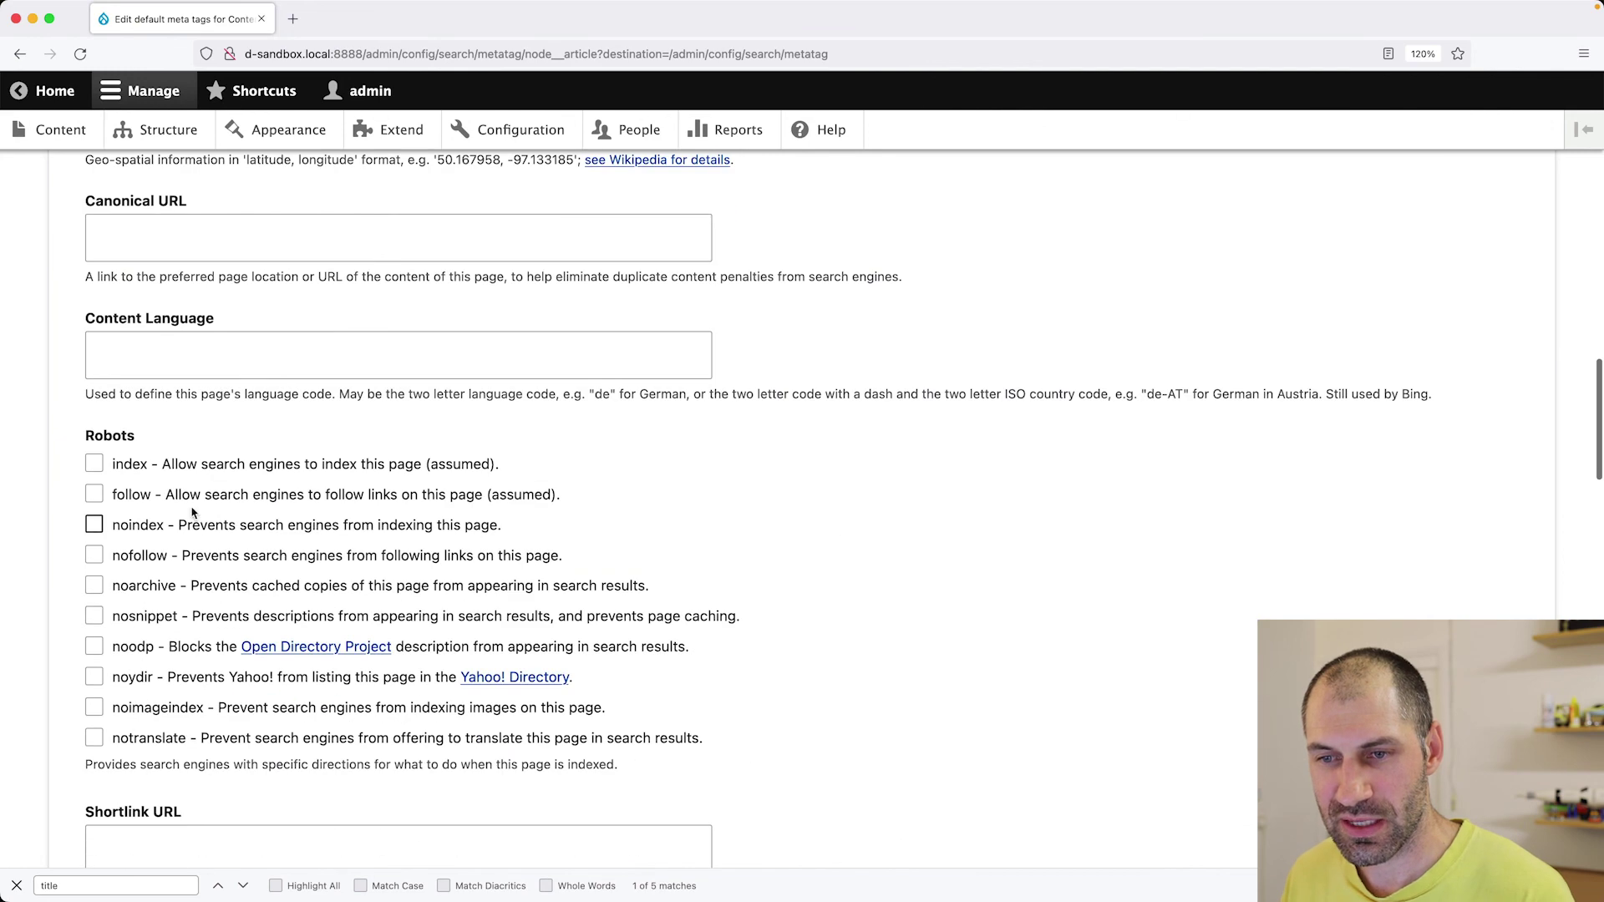
left_click(94, 526)
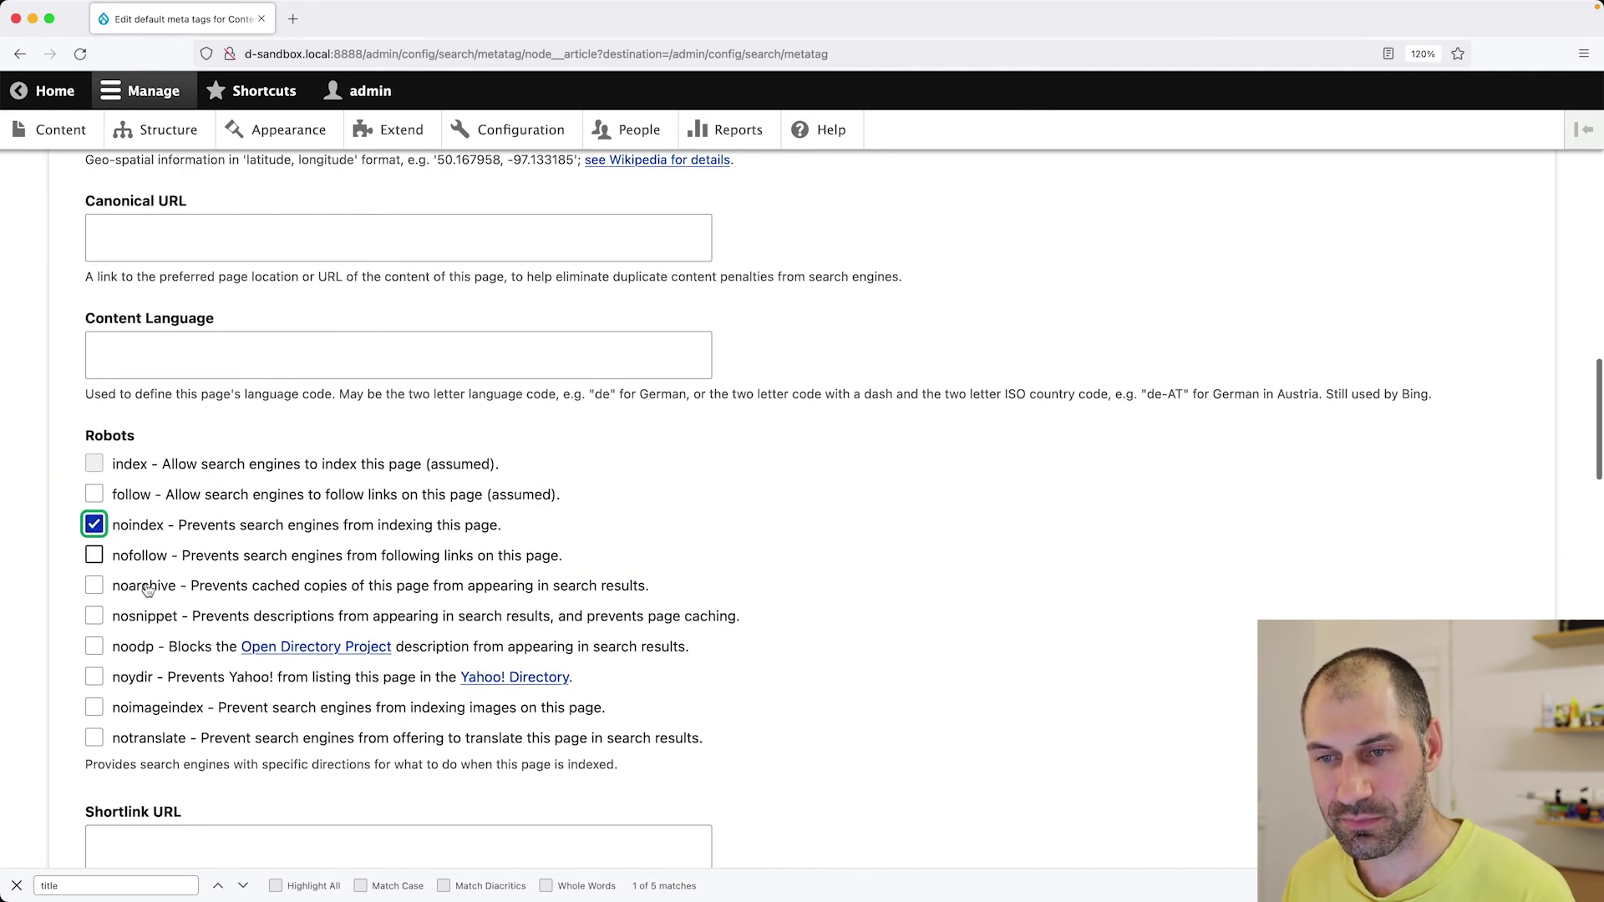
scroll(120, 746, "down", 10)
scroll(119, 746, "down", 20)
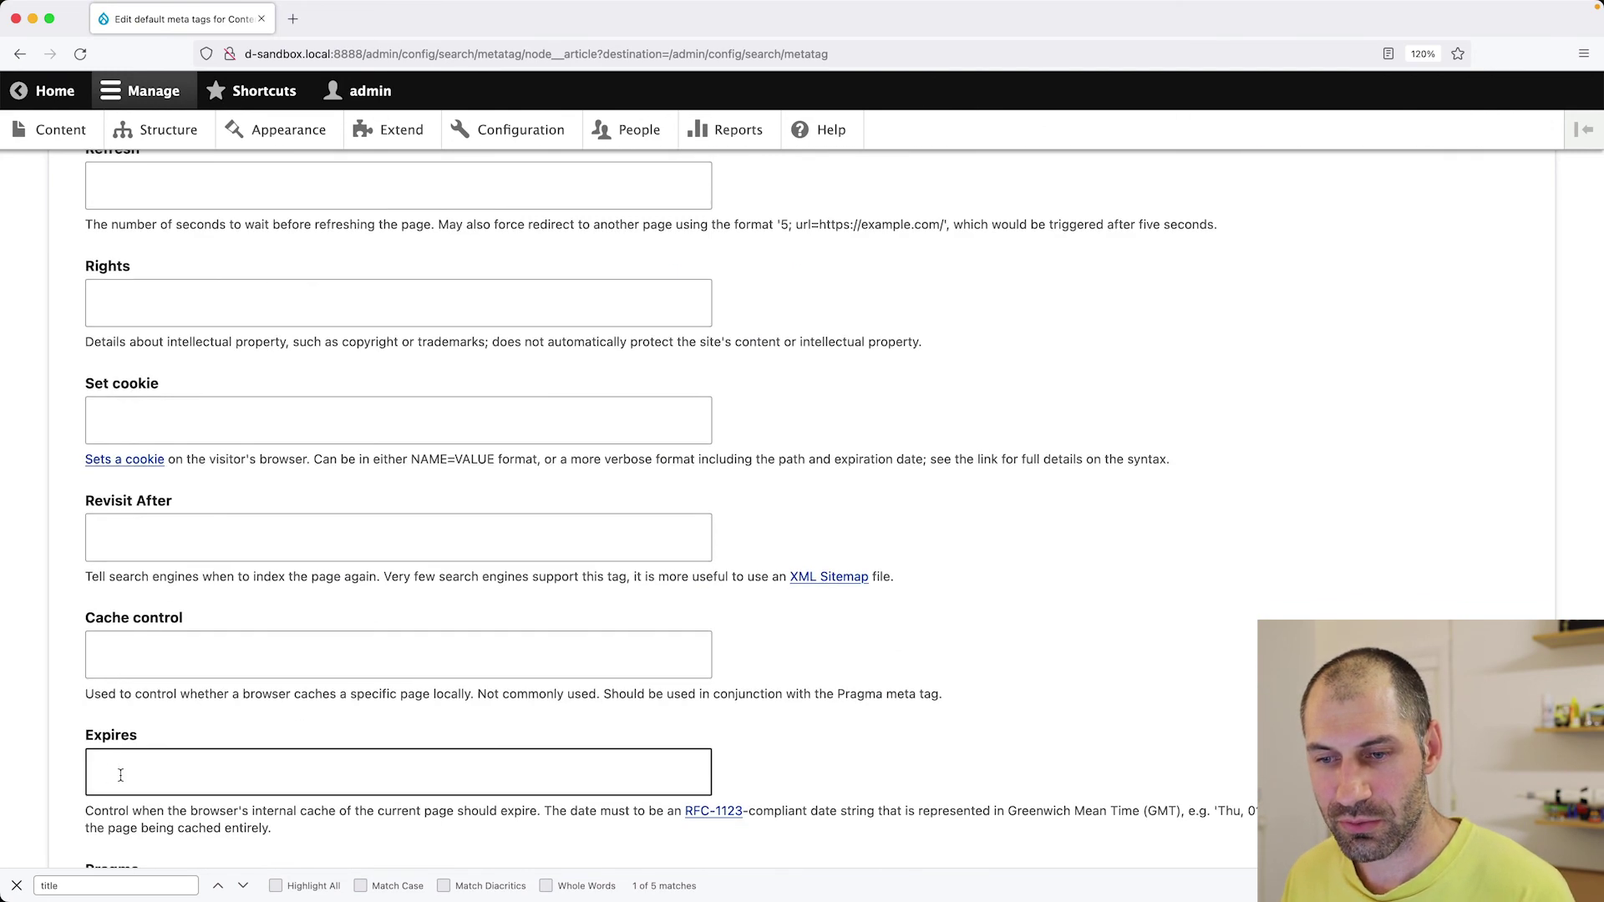
left_click(107, 749)
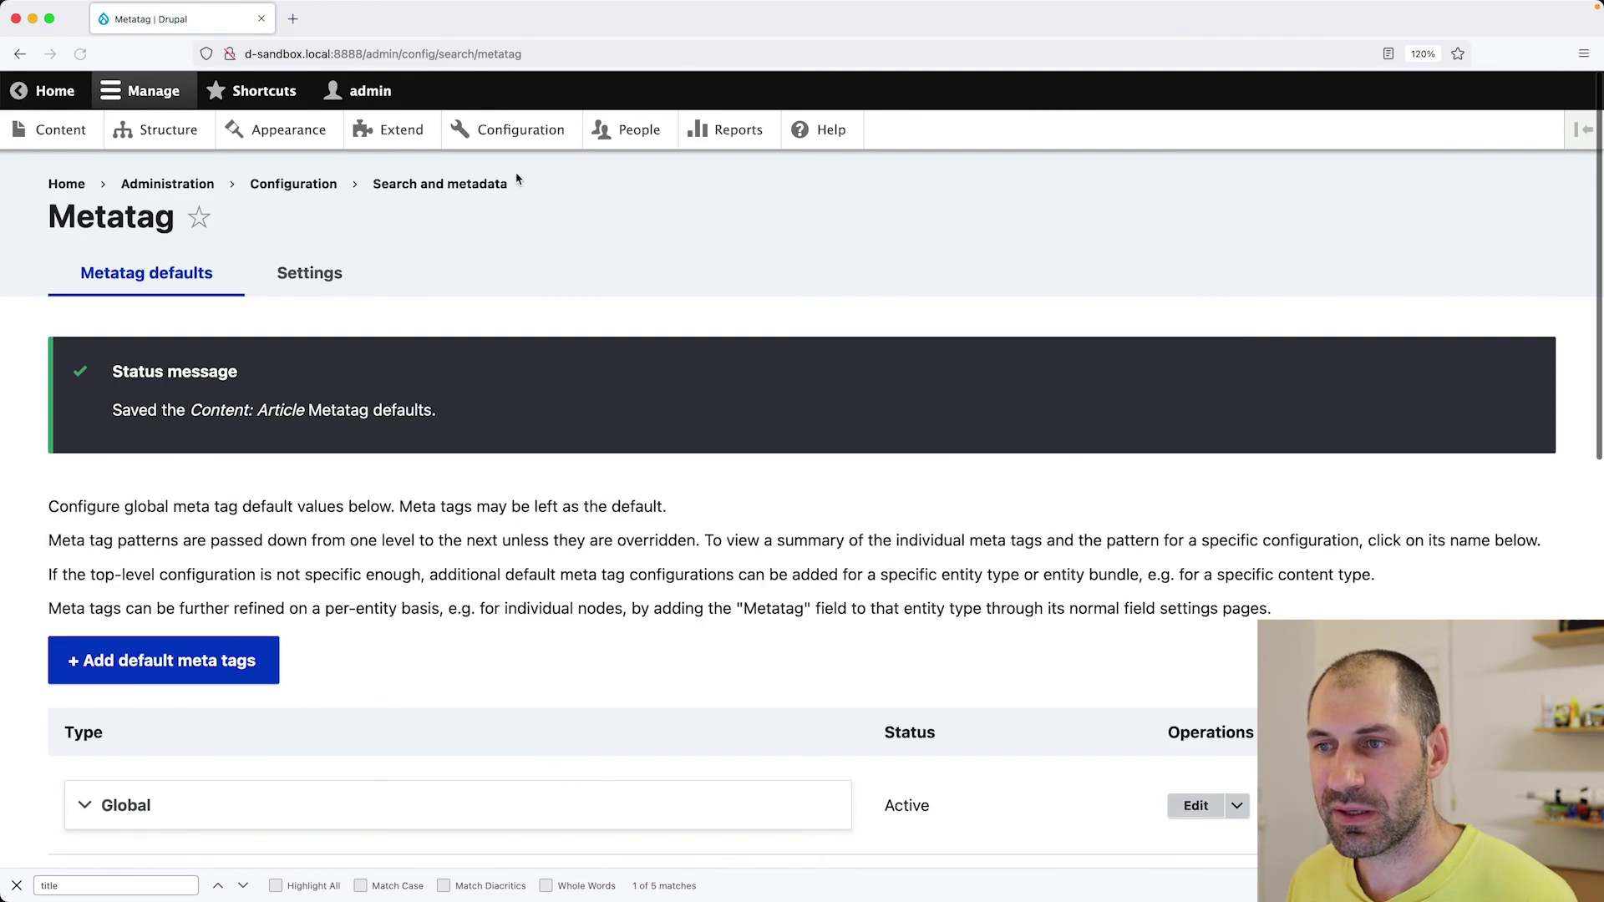
Clear all caches from the Performance settings in a new Configuration tab
left_click(512, 127, "super")
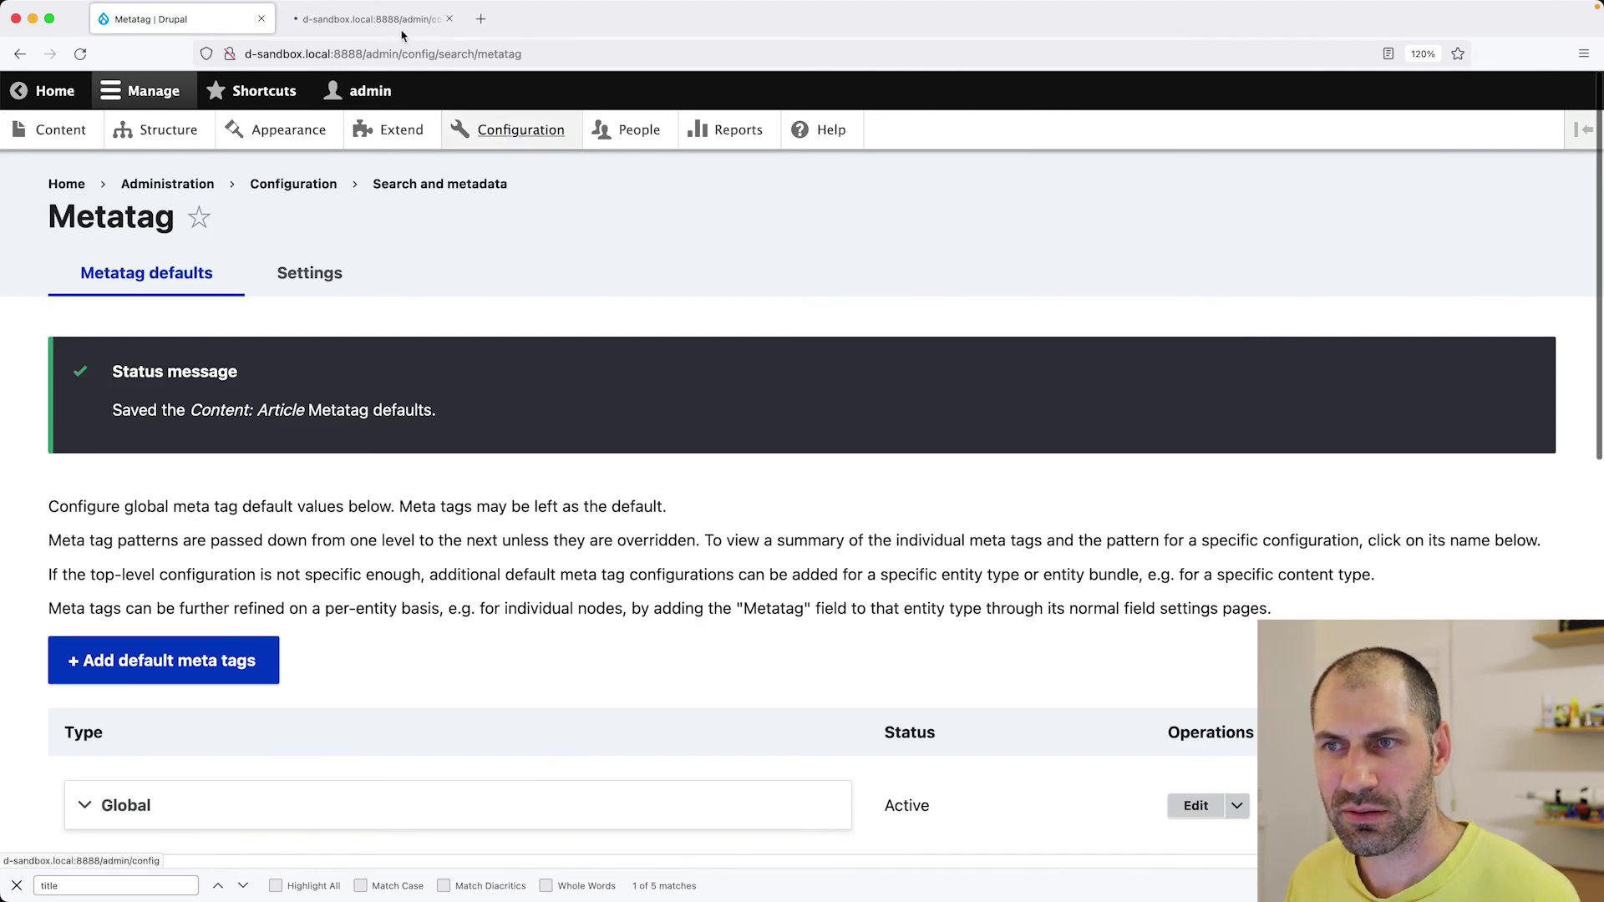
left_click(401, 25)
scroll(215, 680, "down", 3)
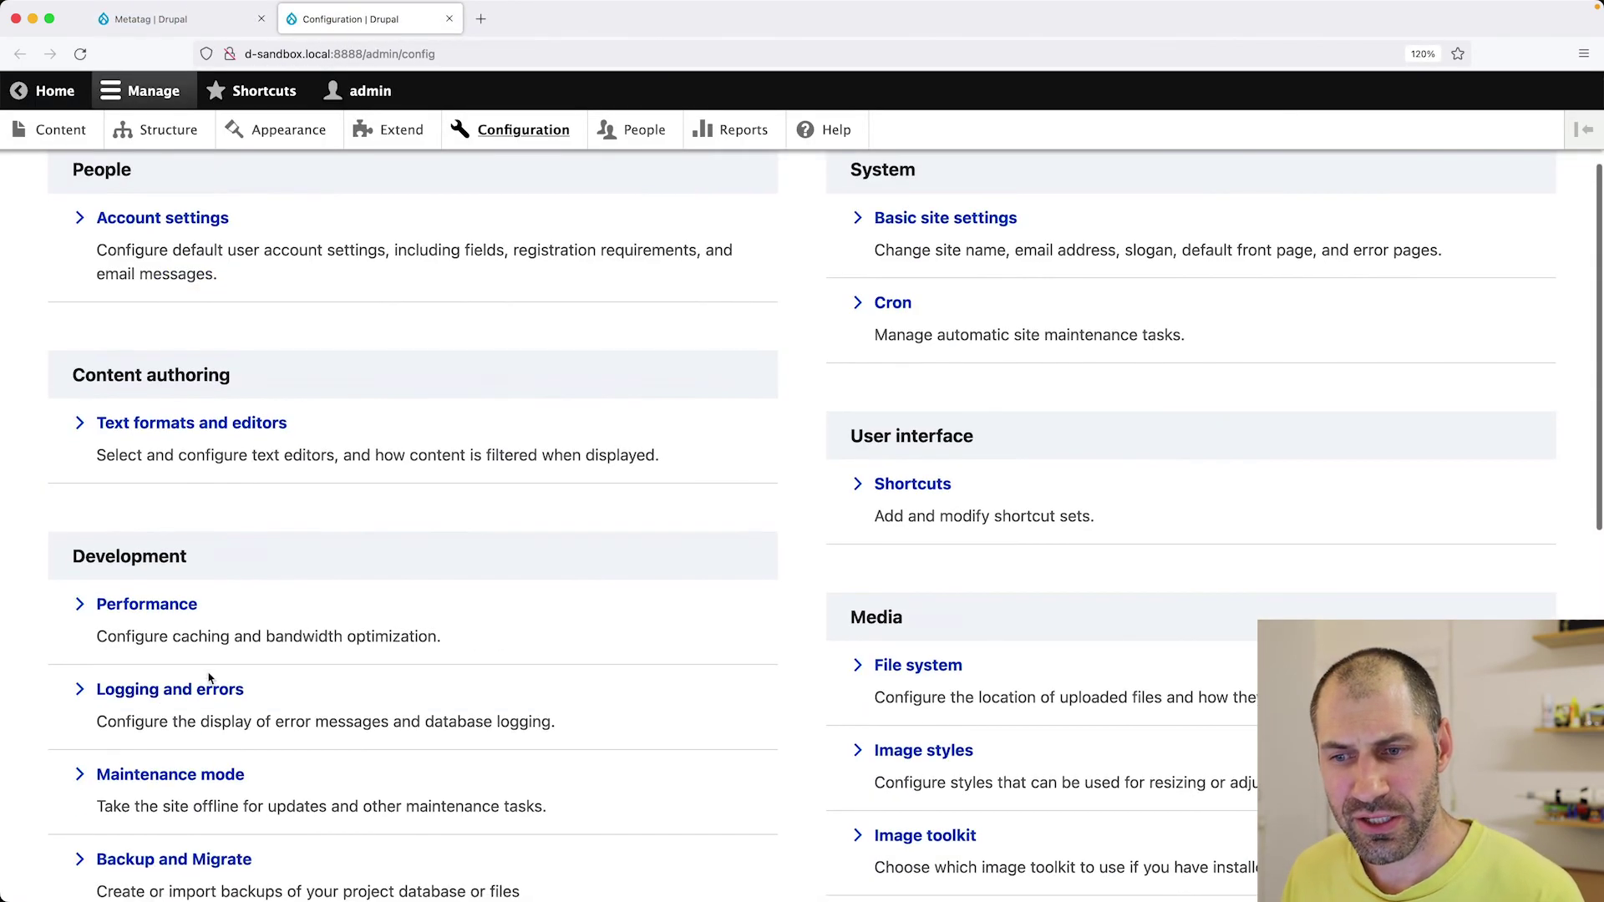
left_click(159, 609)
left_click(201, 418)
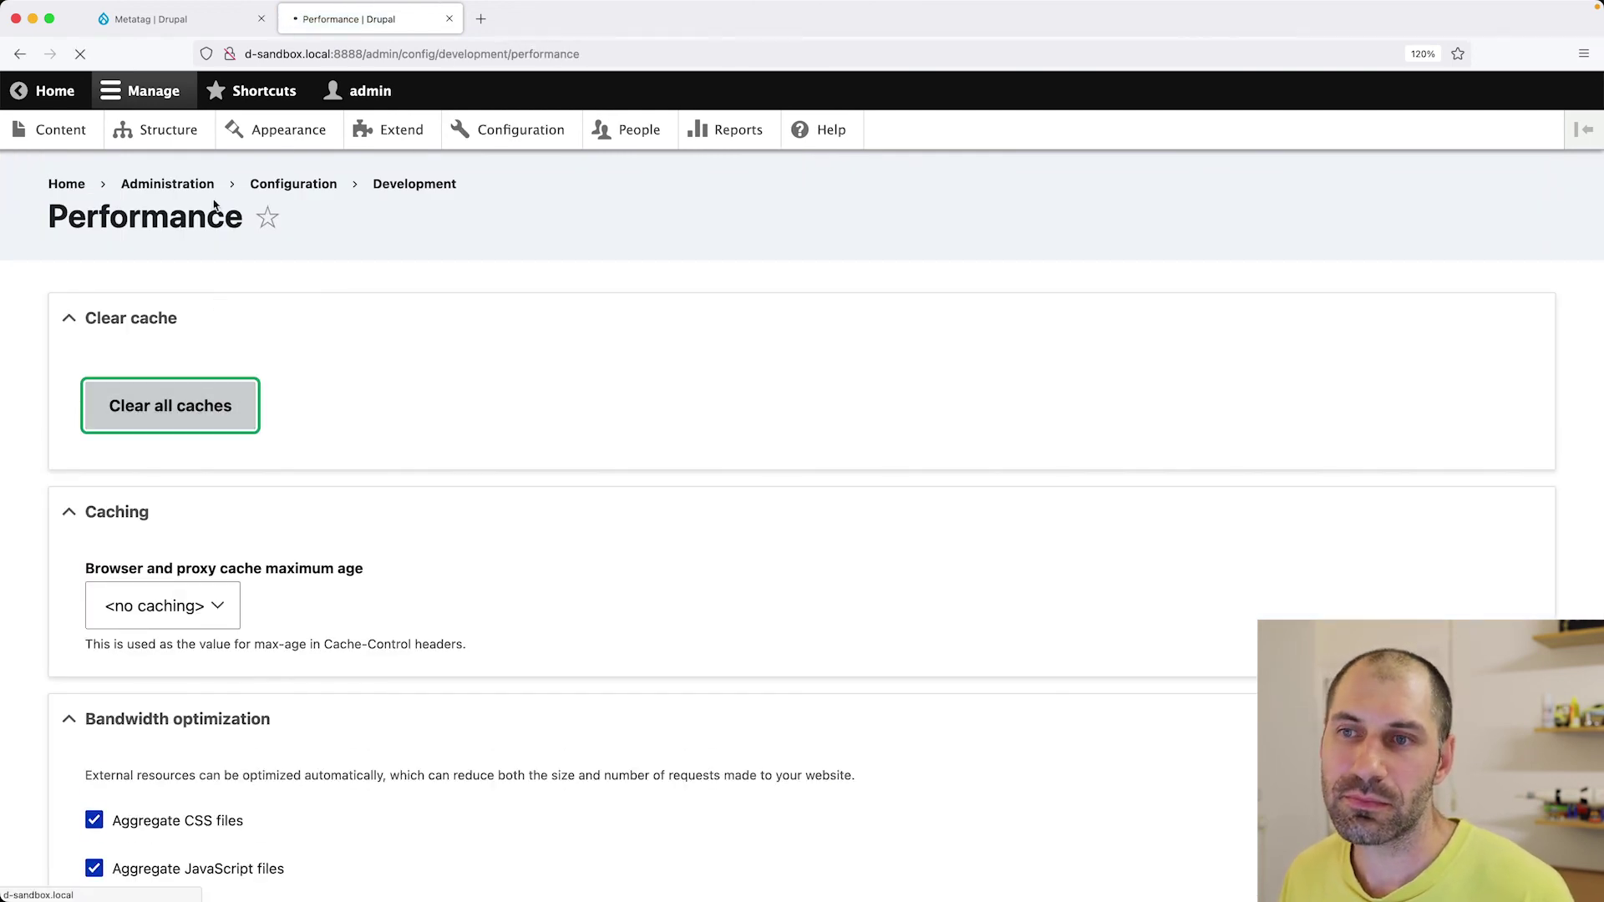
Open the Drupal article from the content listing and bring up the browser's page menu
left_click(150, 19)
left_click(84, 134)
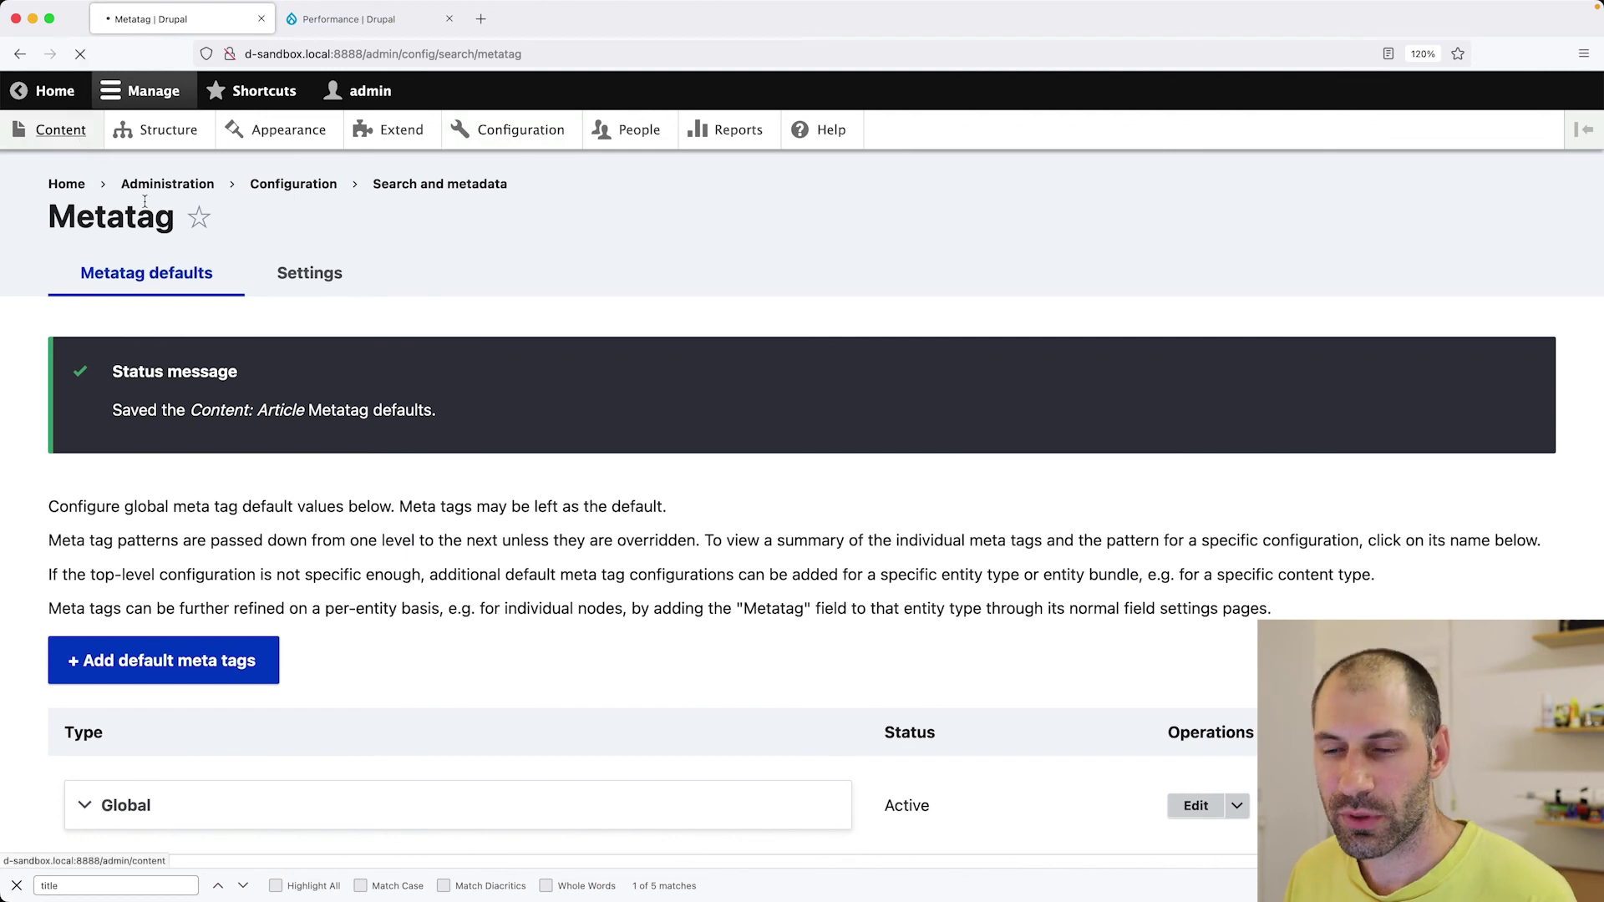
left_click(165, 825)
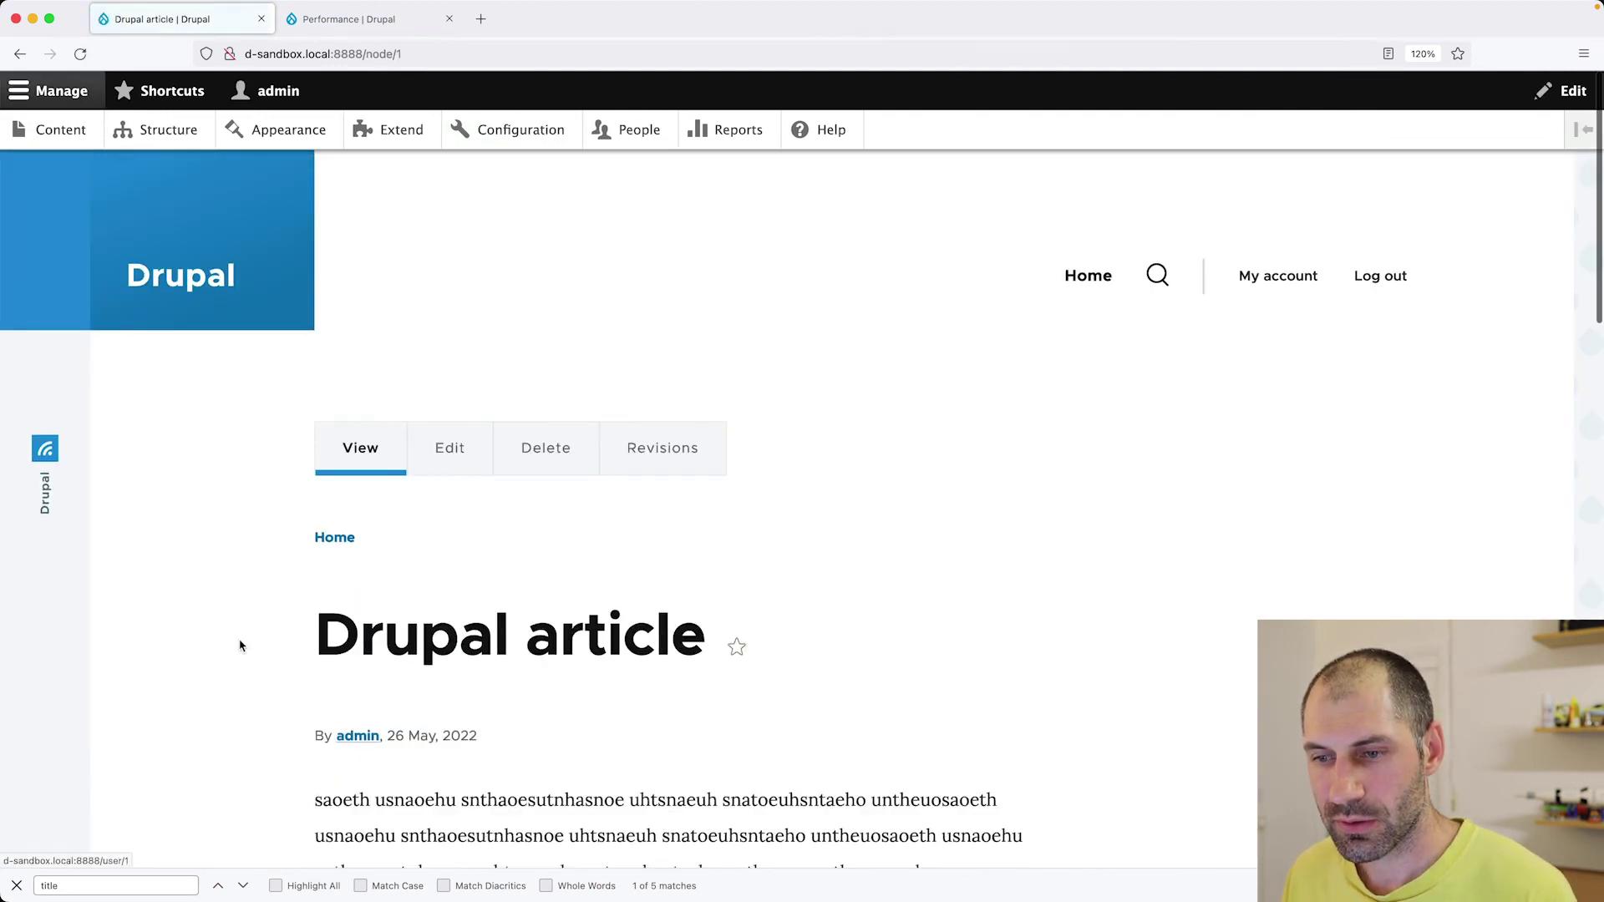
right_click(233, 639)
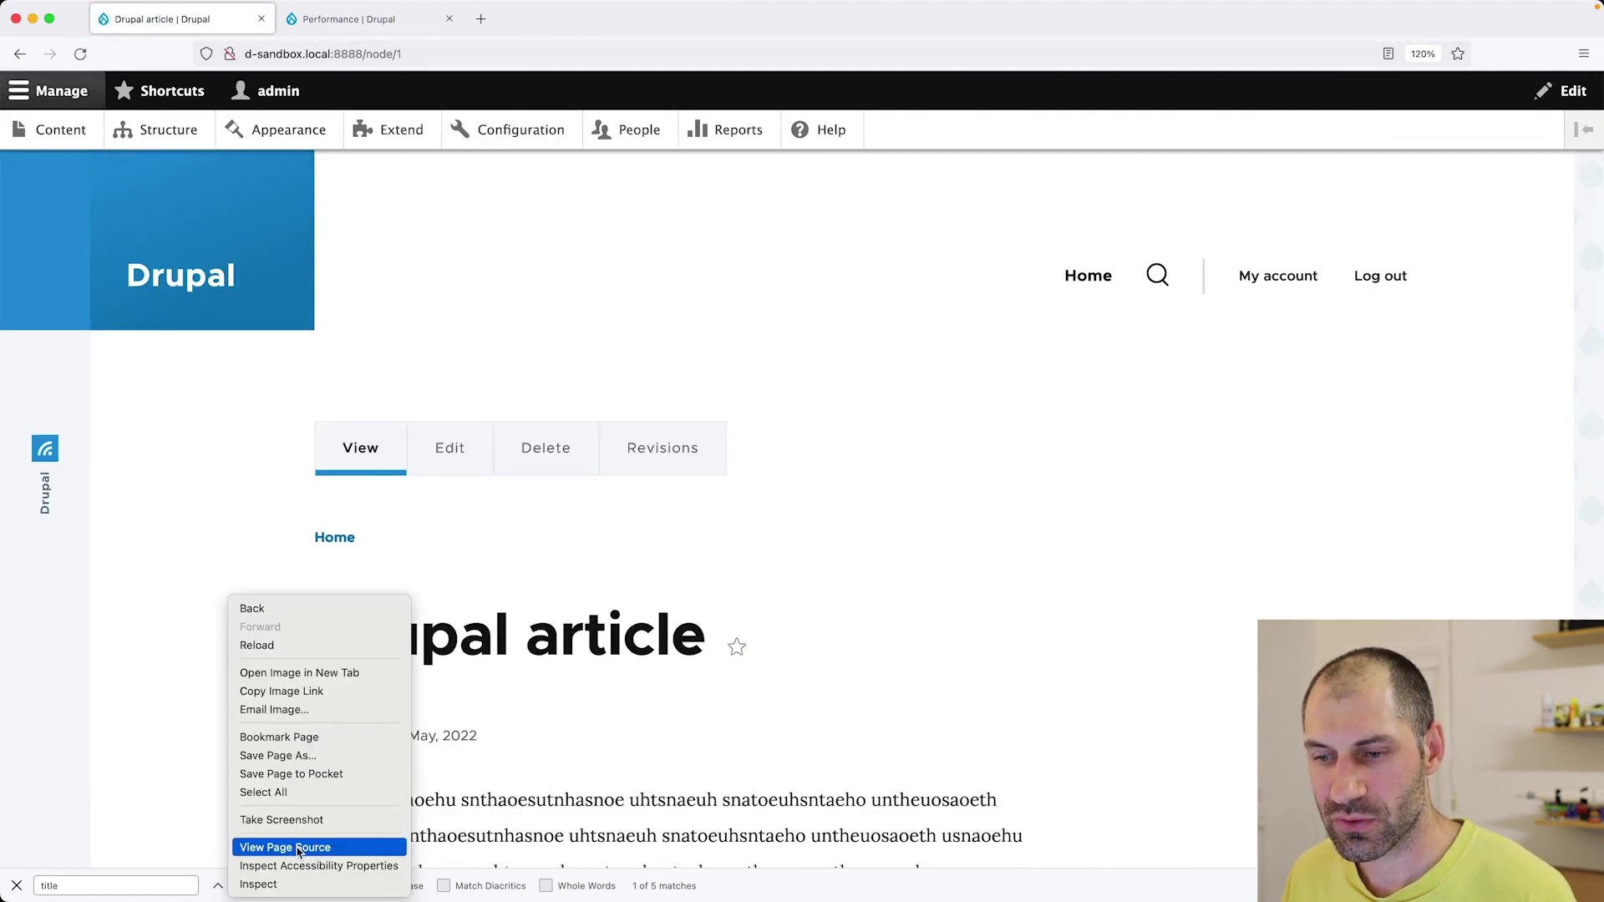
View the article's page source, highlight the robots 'noindex' meta tag, and return to the article
left_click(297, 848)
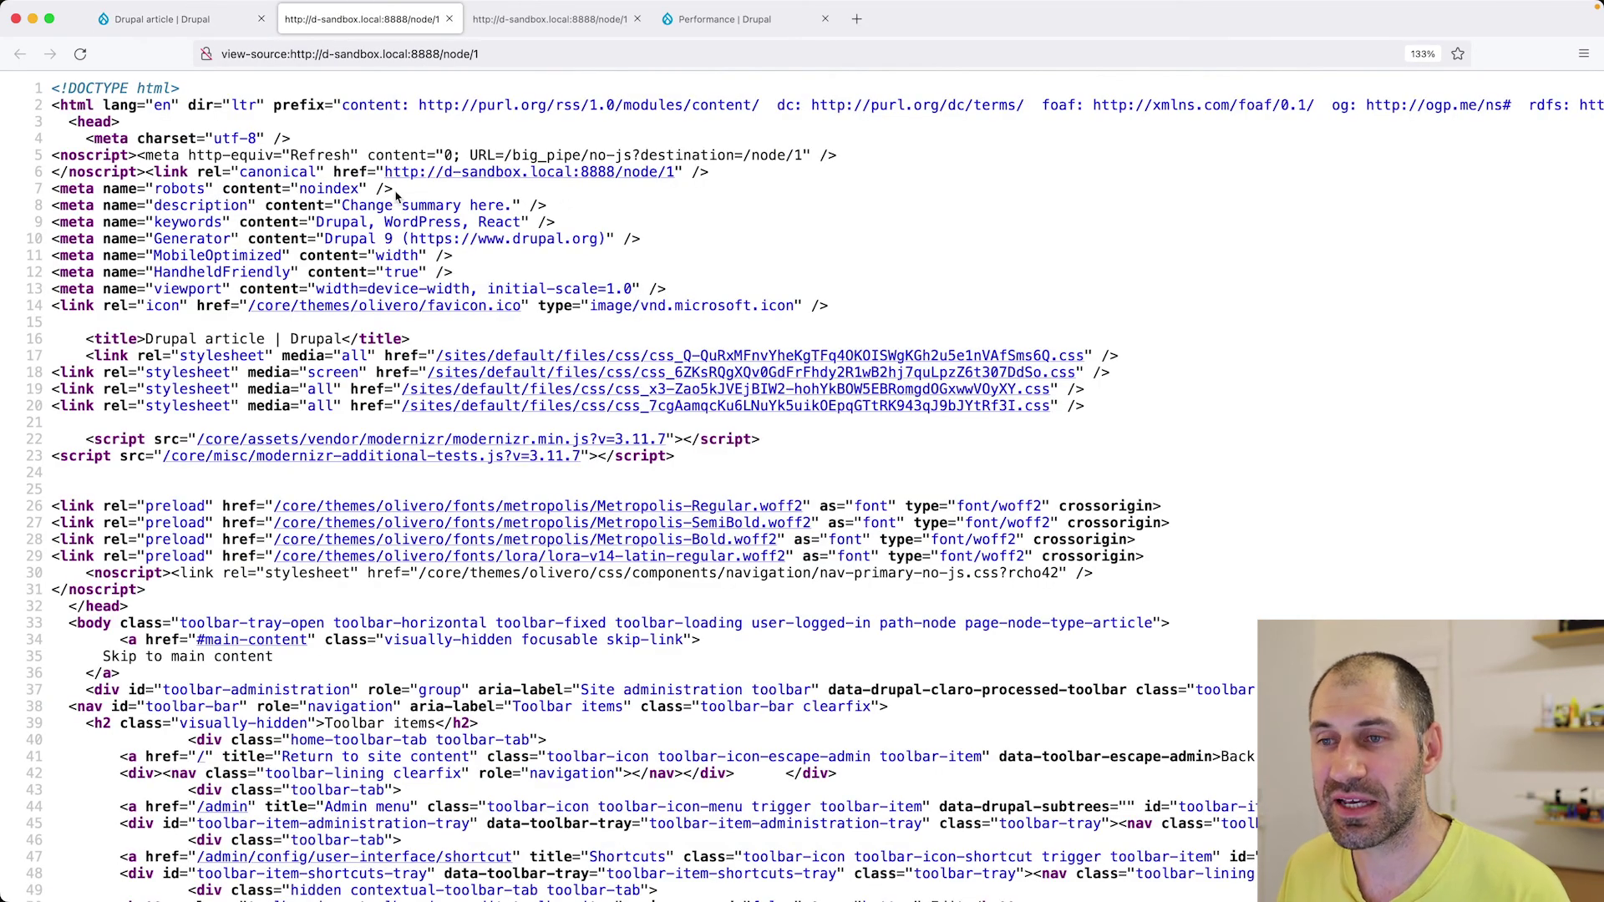
left_click_drag(392, 190, 54, 189)
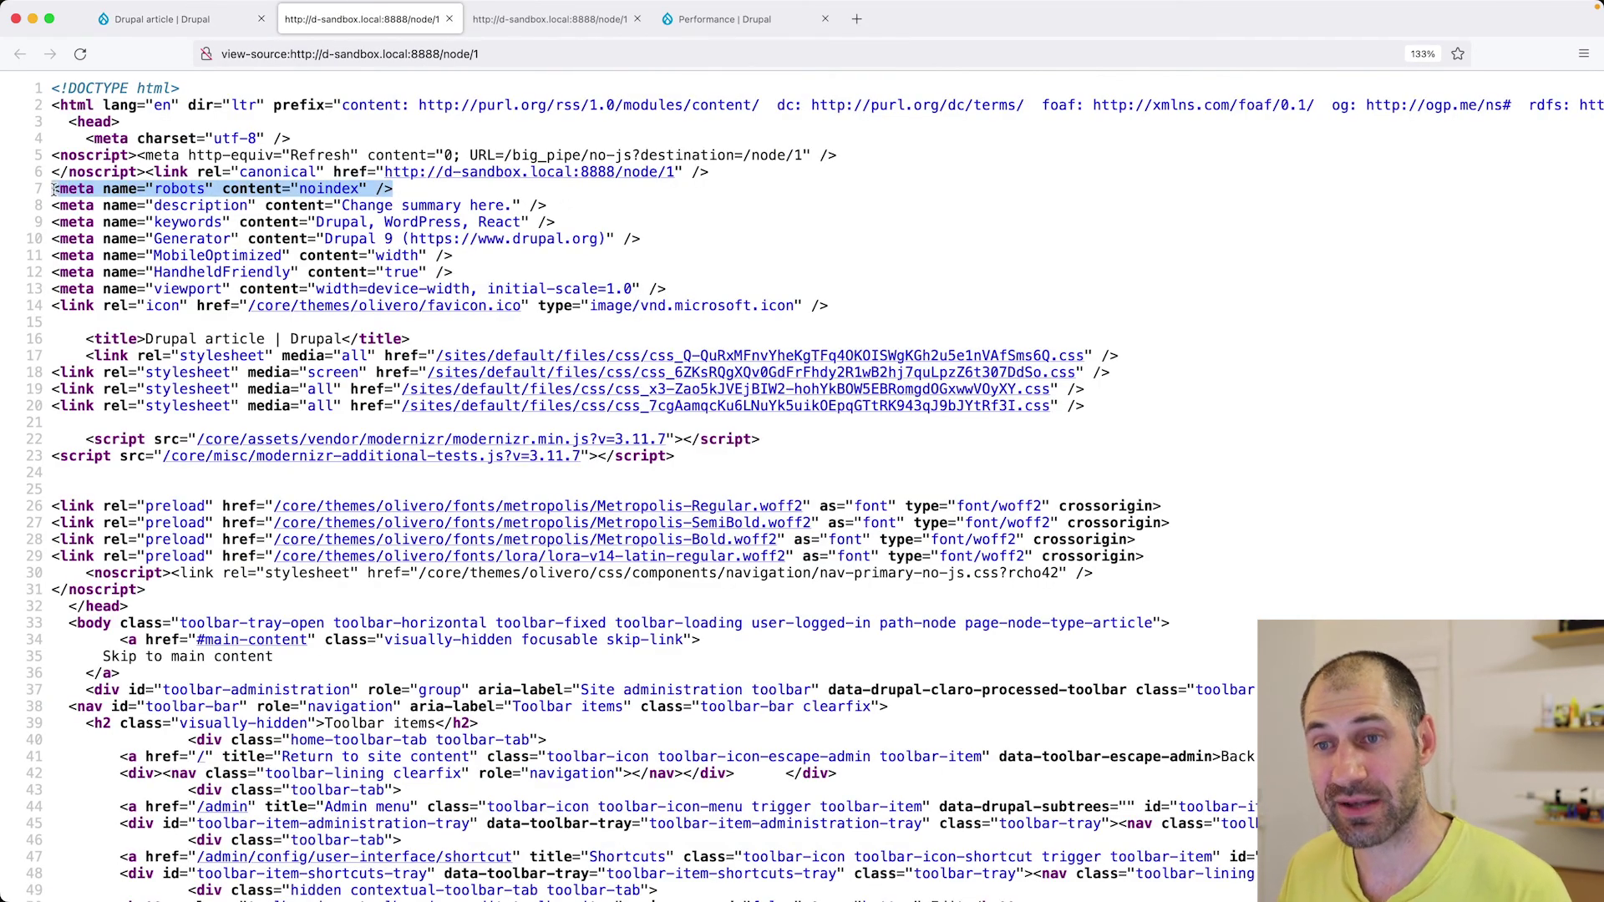
left_click(213, 21)
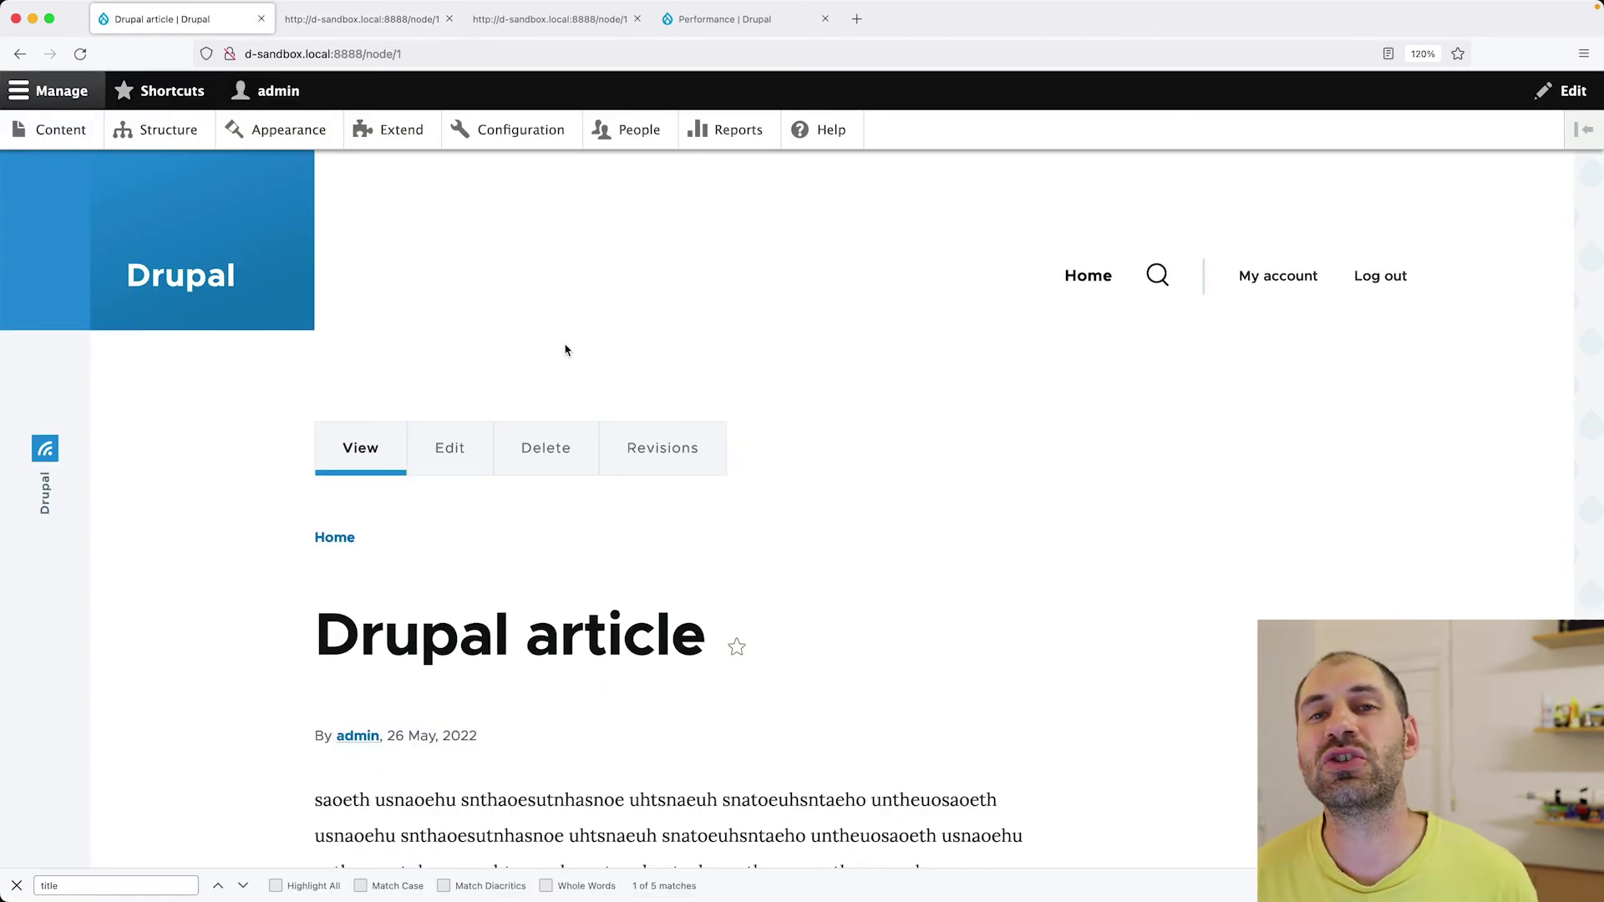